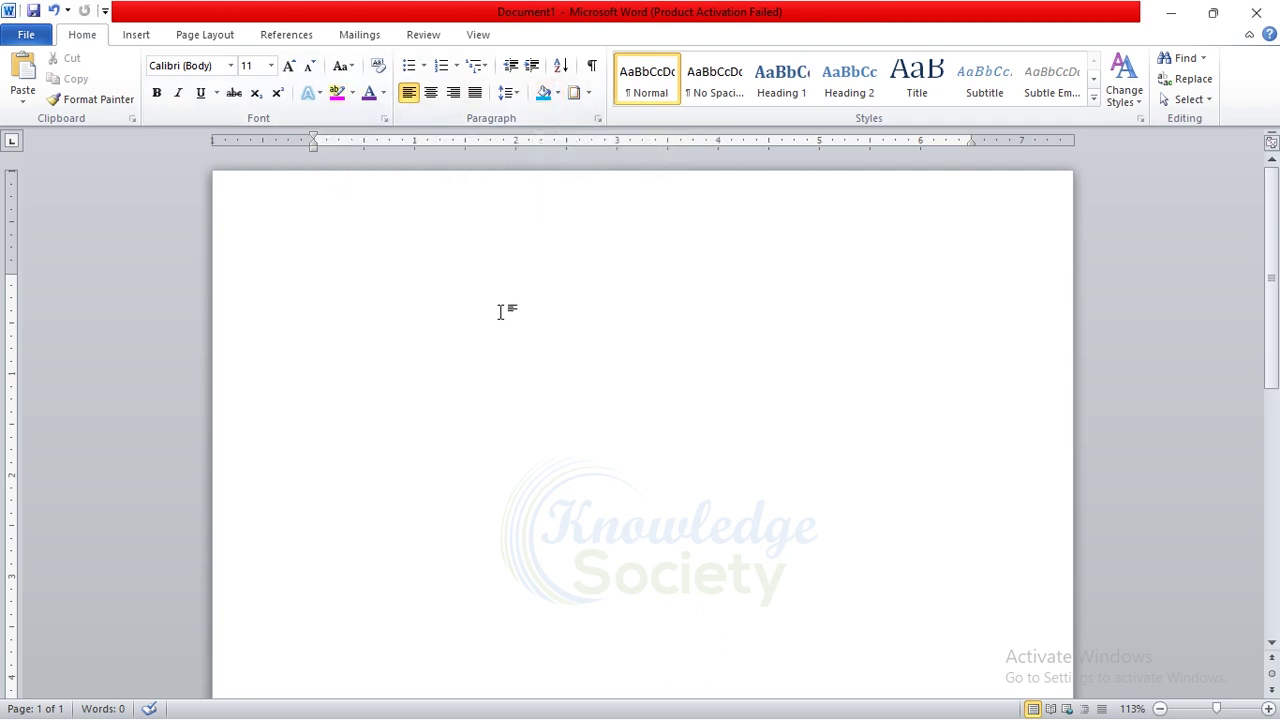
Step: Generate three sample paragraphs with =RAND() and insert an empty line above the first
text(=RAND)
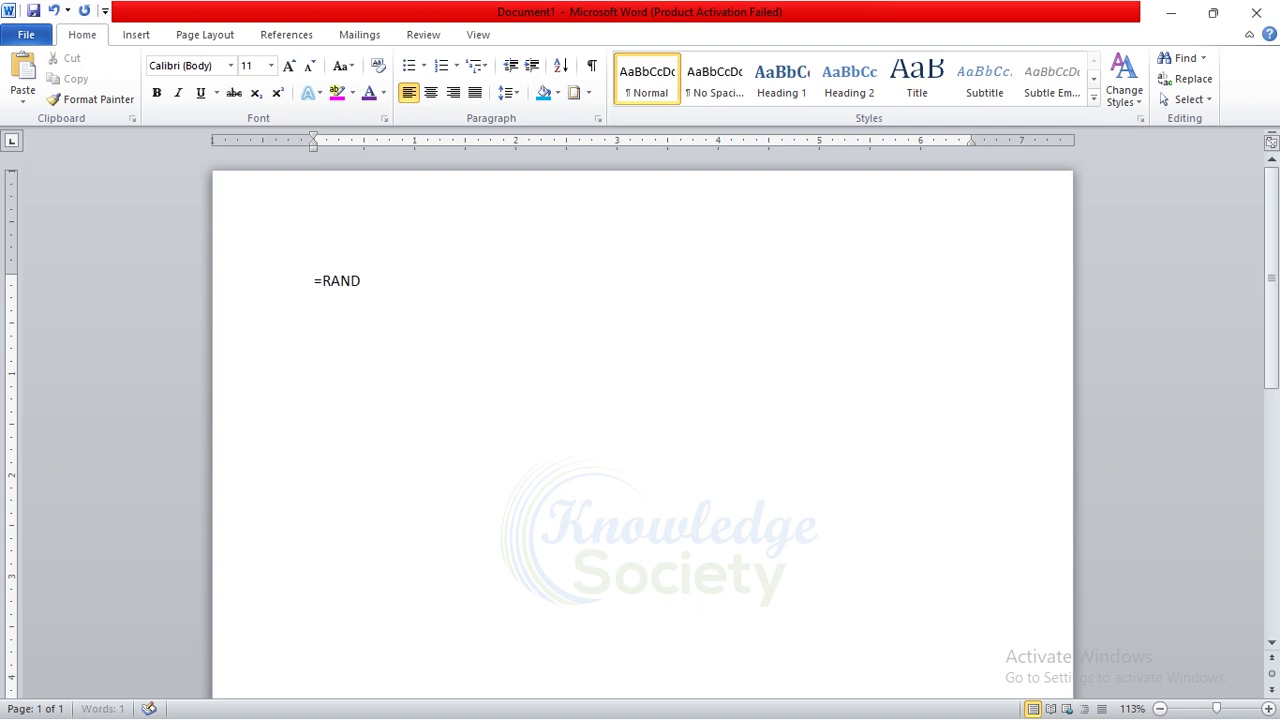
text(())
key(Return)
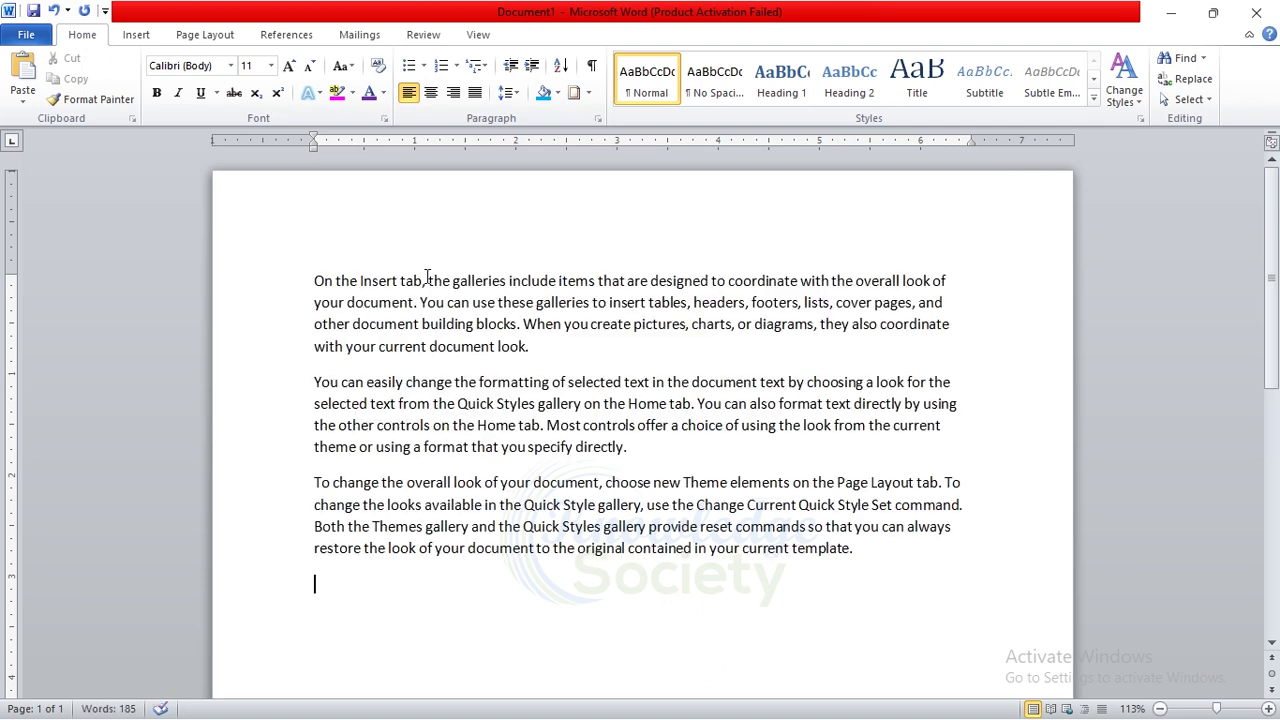
click(312, 281)
key(Return)
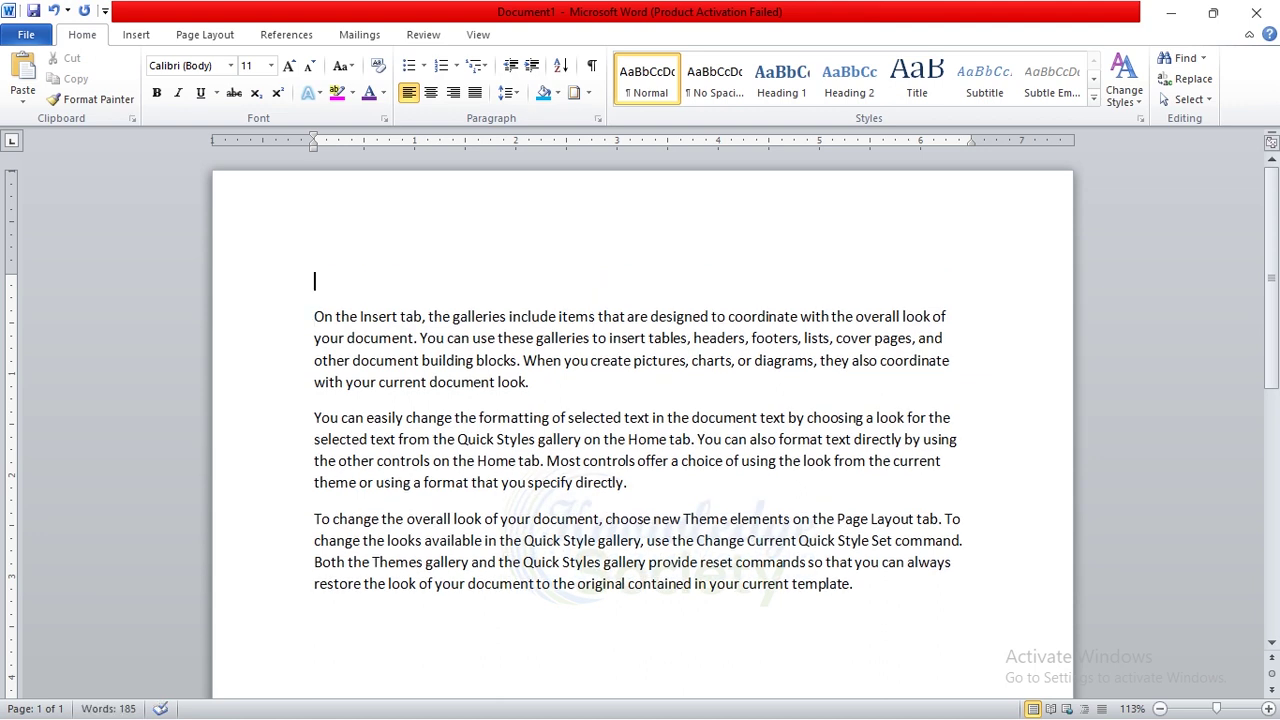
Step: Type JANUARY 21 on the empty top line and make it bold at 16 pt
text(JANUARY )
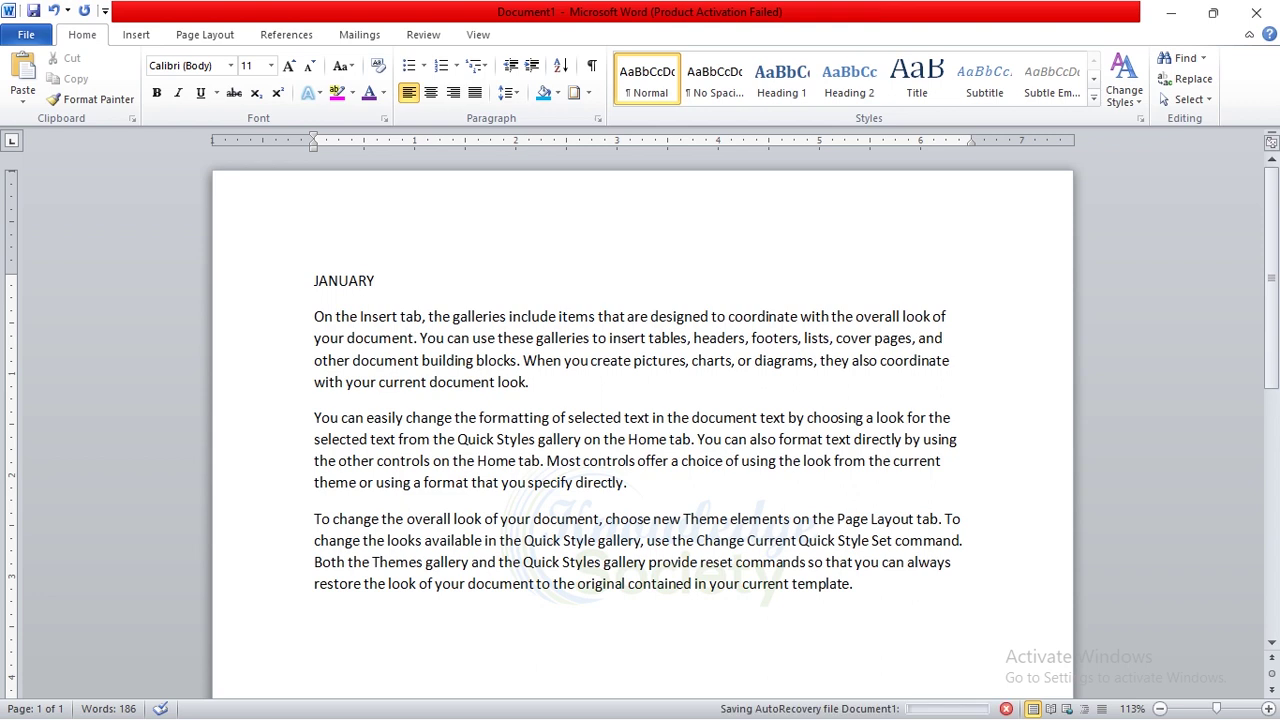
text(21)
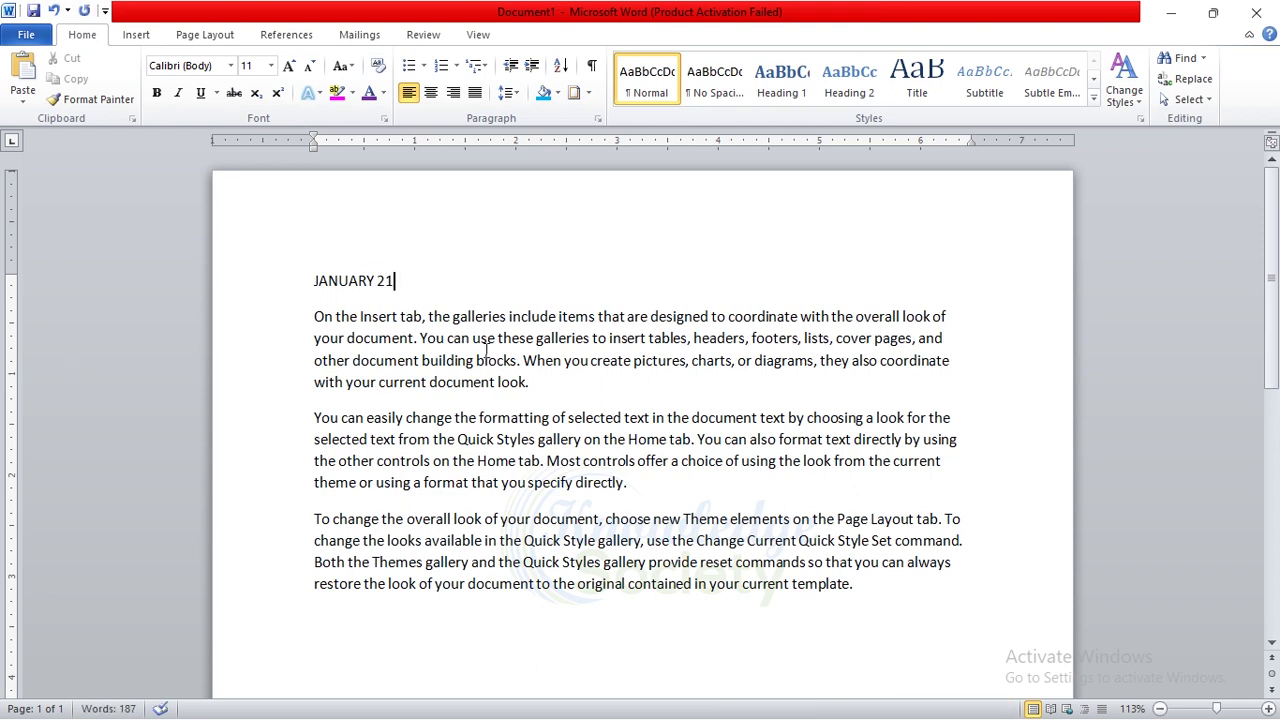
drag(420, 280, 298, 280)
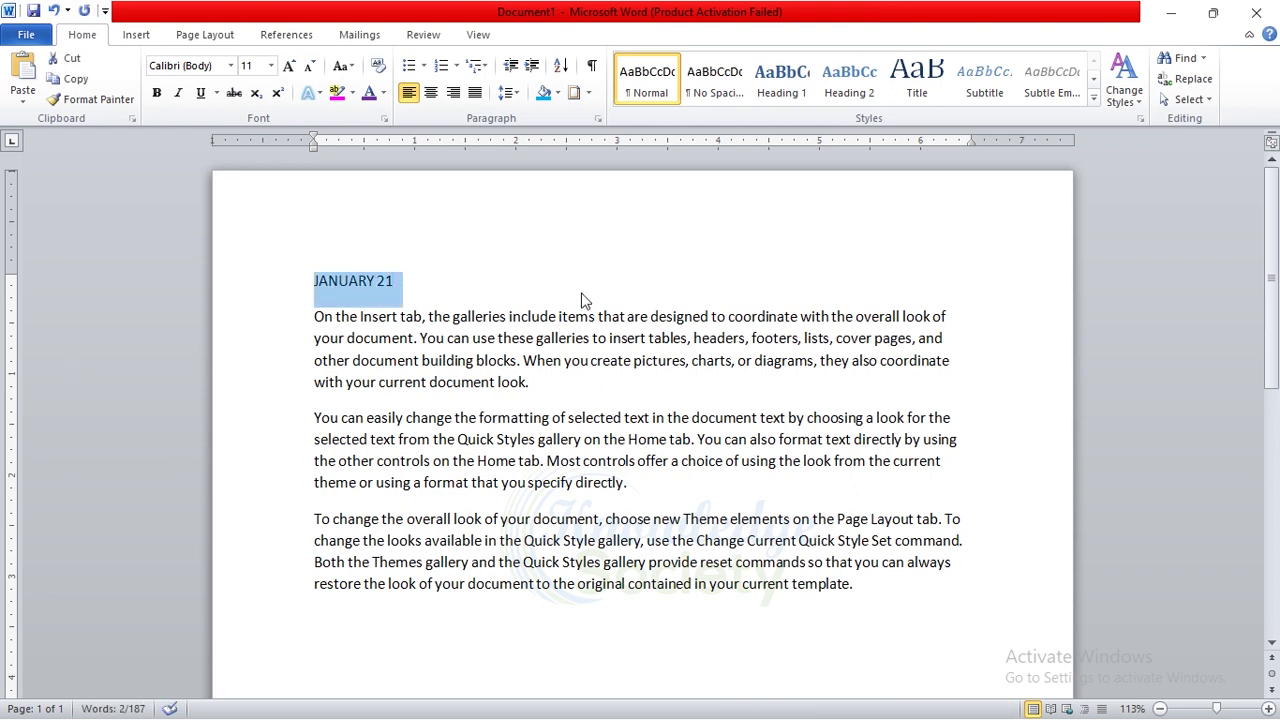
key(ctrl+b)
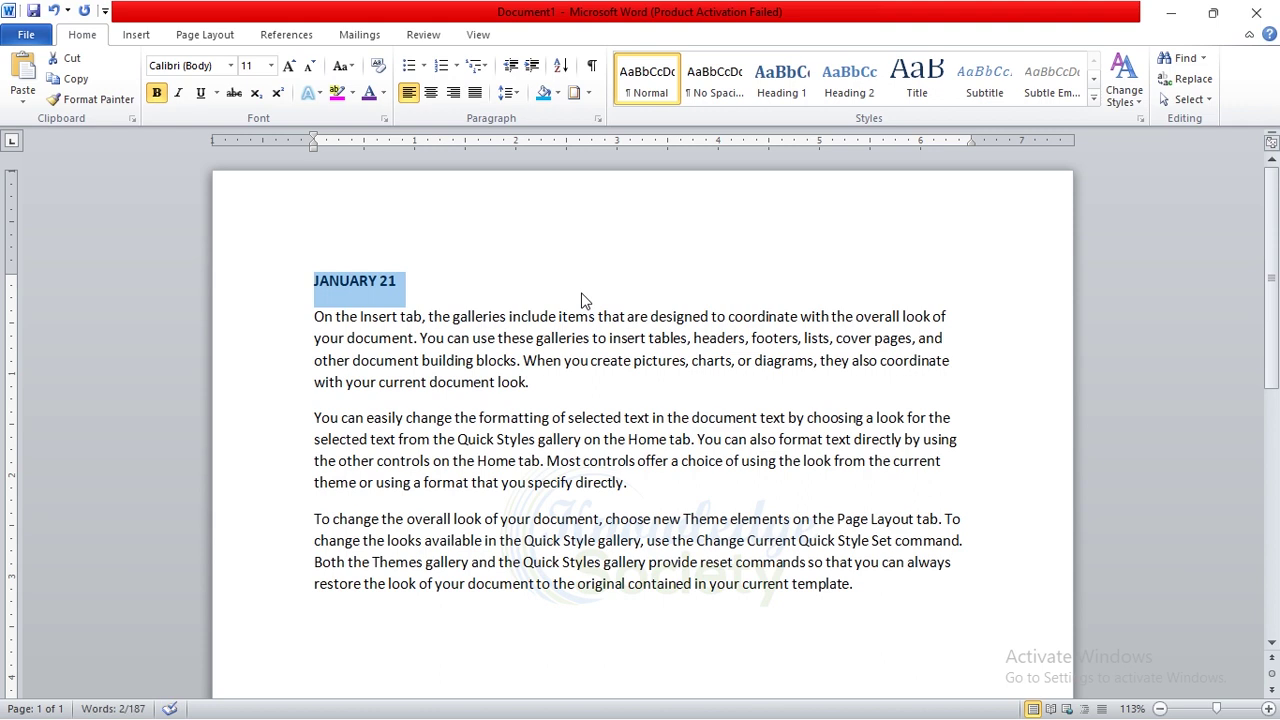
key(ctrl+shift+period)
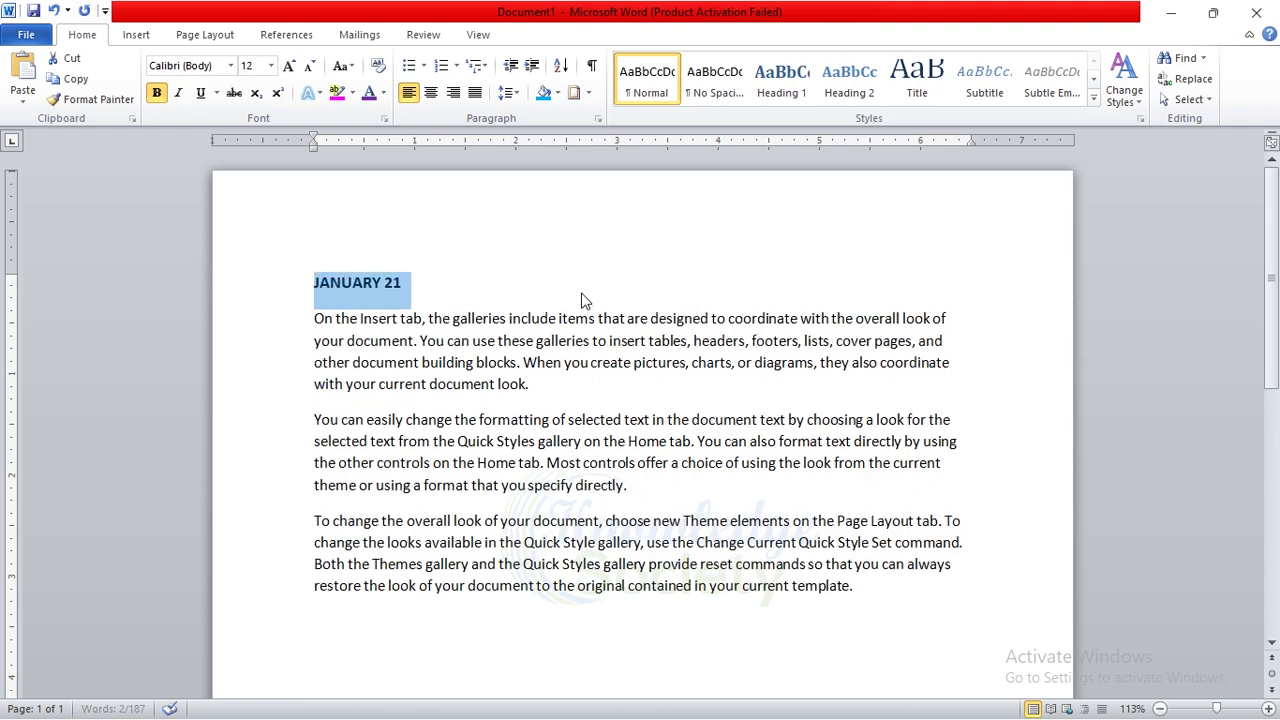
key(ctrl+shift+period)
key(ctrl+shift+period)
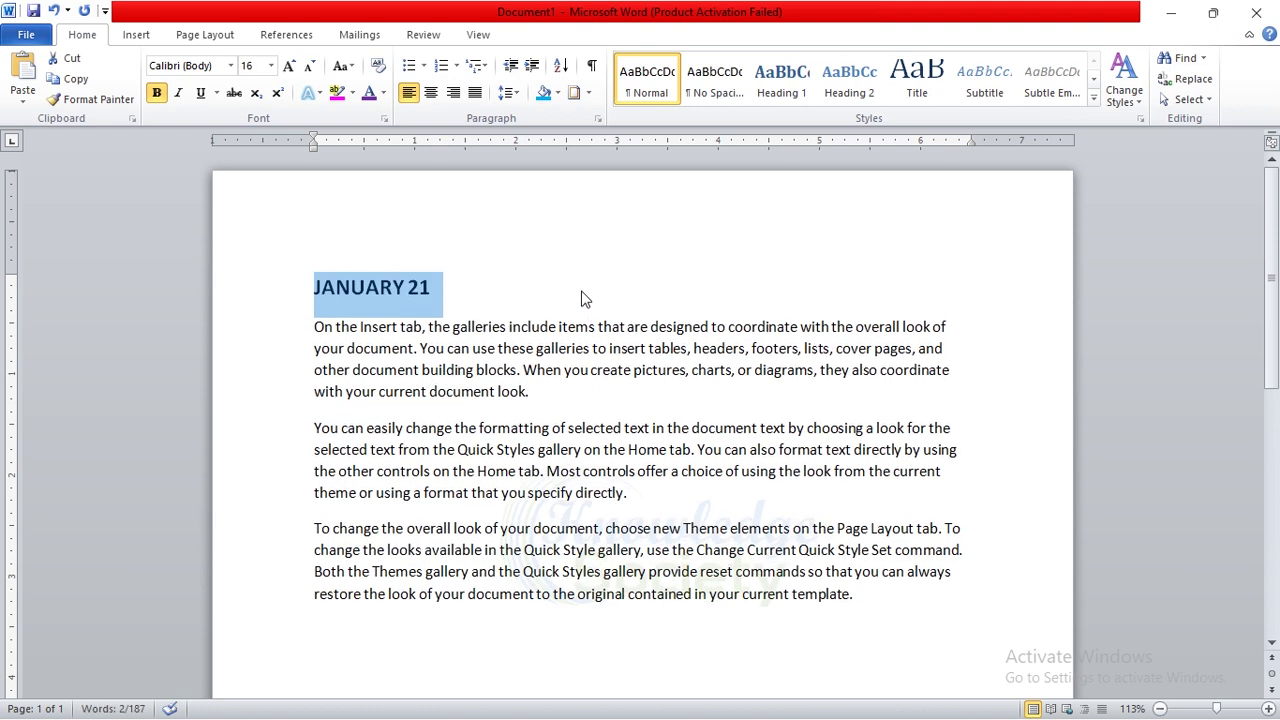
click(496, 287)
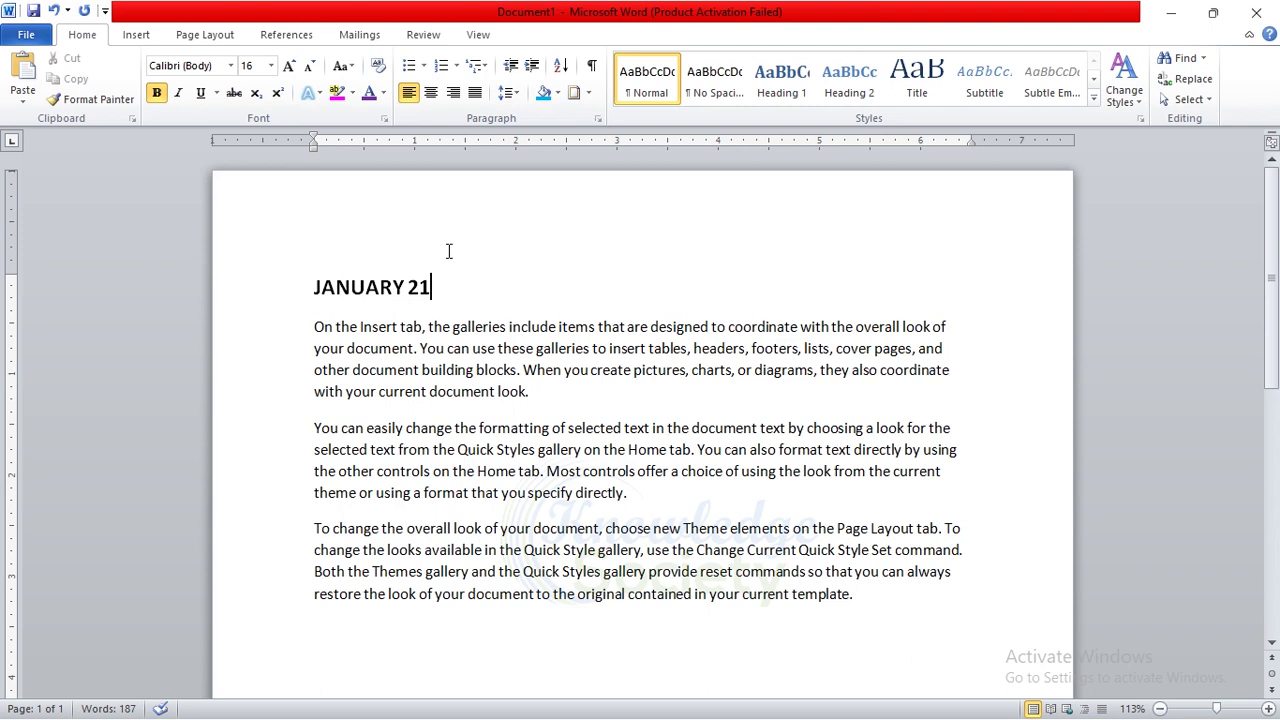
Step: Shade the JANUARY 21 line Dark Blue and turn off bold on its text
click(556, 96)
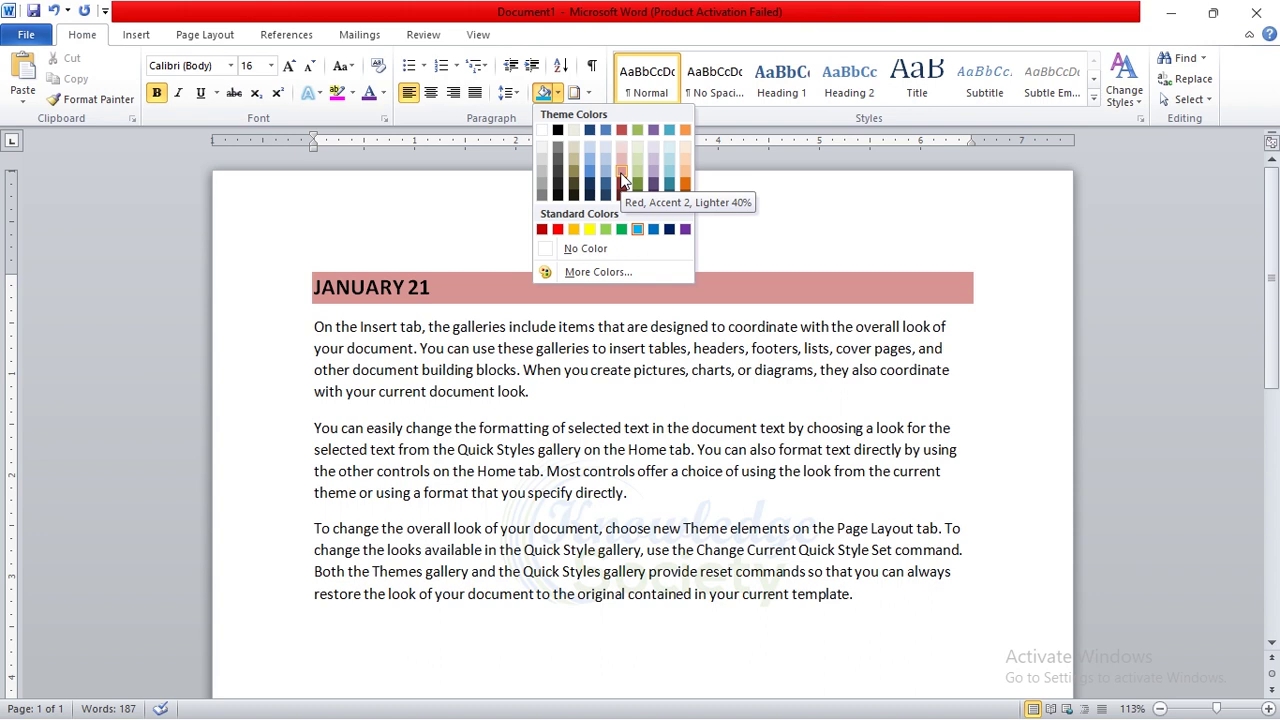
click(669, 230)
click(582, 350)
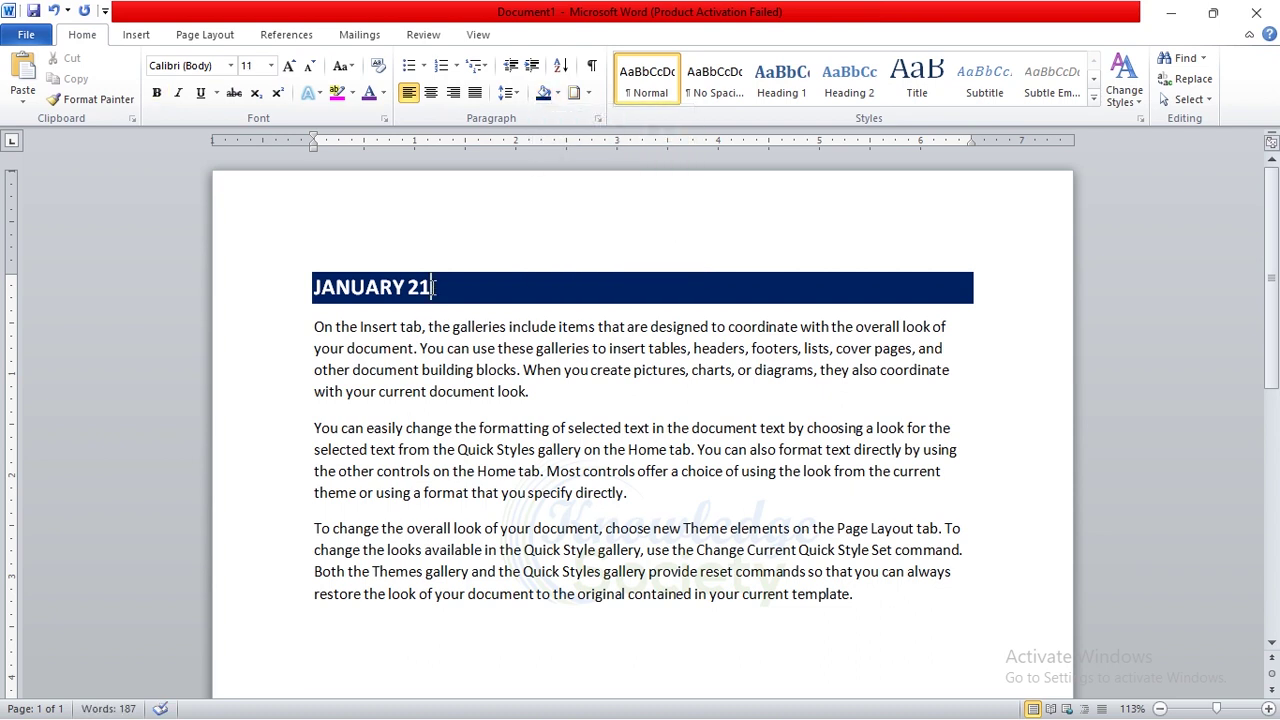
drag(430, 290, 311, 288)
click(157, 94)
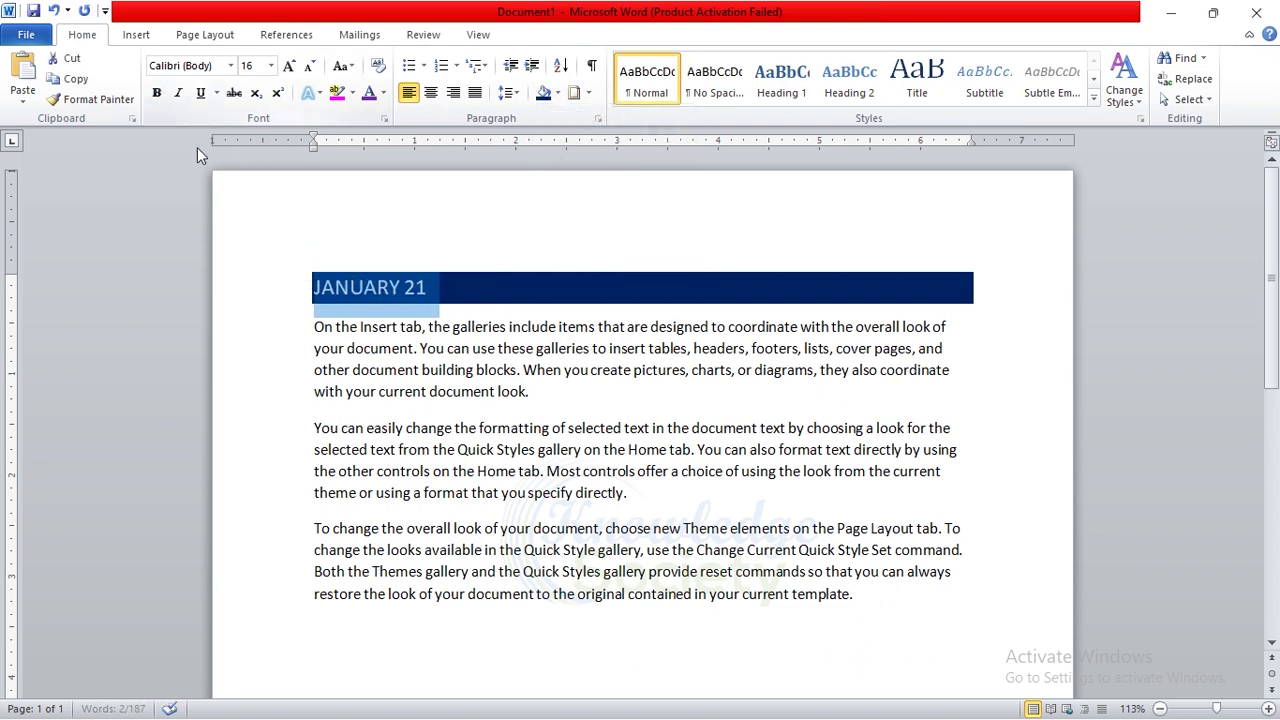
click(456, 244)
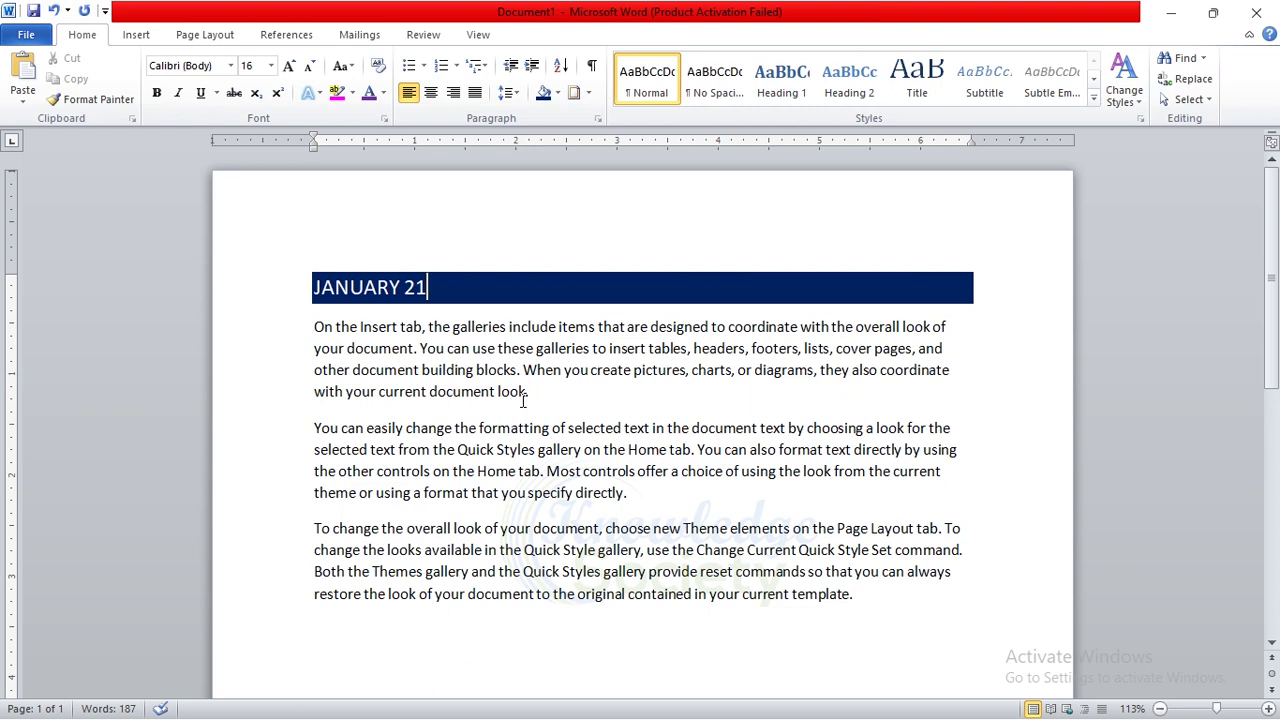
Step: Replace JANUARY 21 with PERSONAL QUALIFICATION in the shaded heading
key(BackSpace)
key(BackSpace)
key(BackSpace)
key(BackSpace)
key(BackSpace)
key(BackSpace)
key(BackSpace)
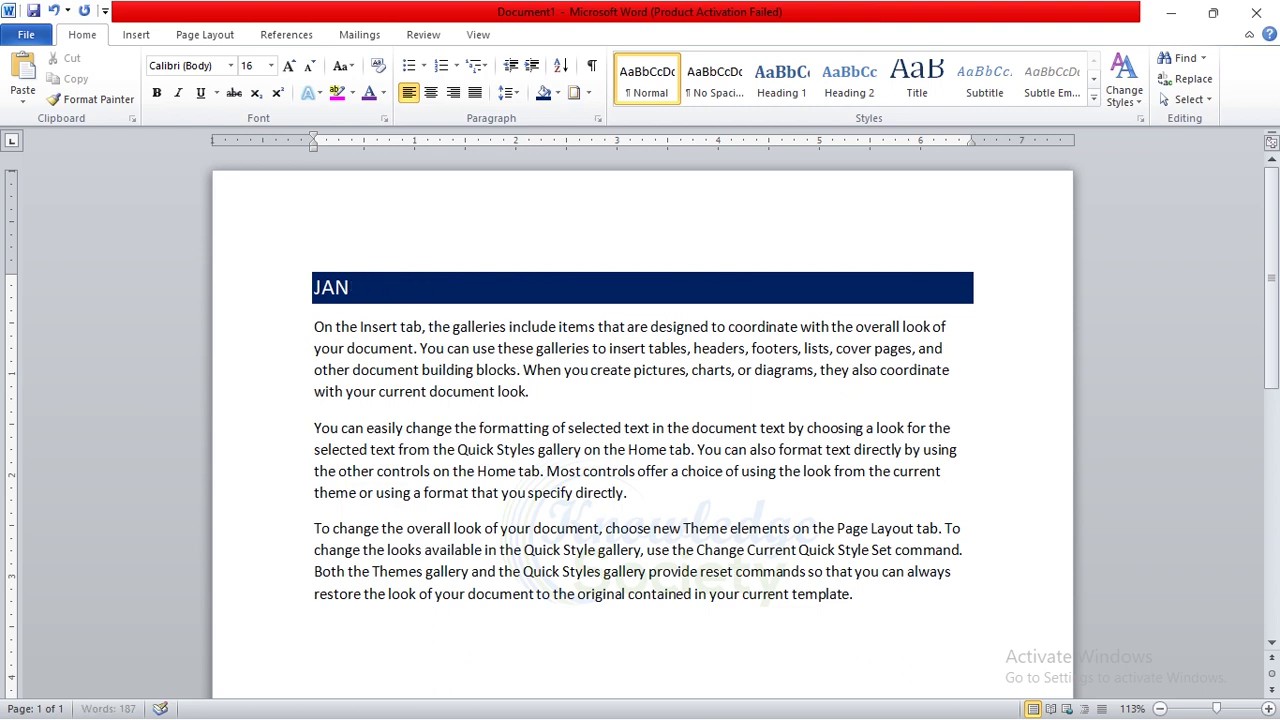
key(BackSpace)
key(BackSpace)
key(BackSpace)
text(PE)
text(RSONAL)
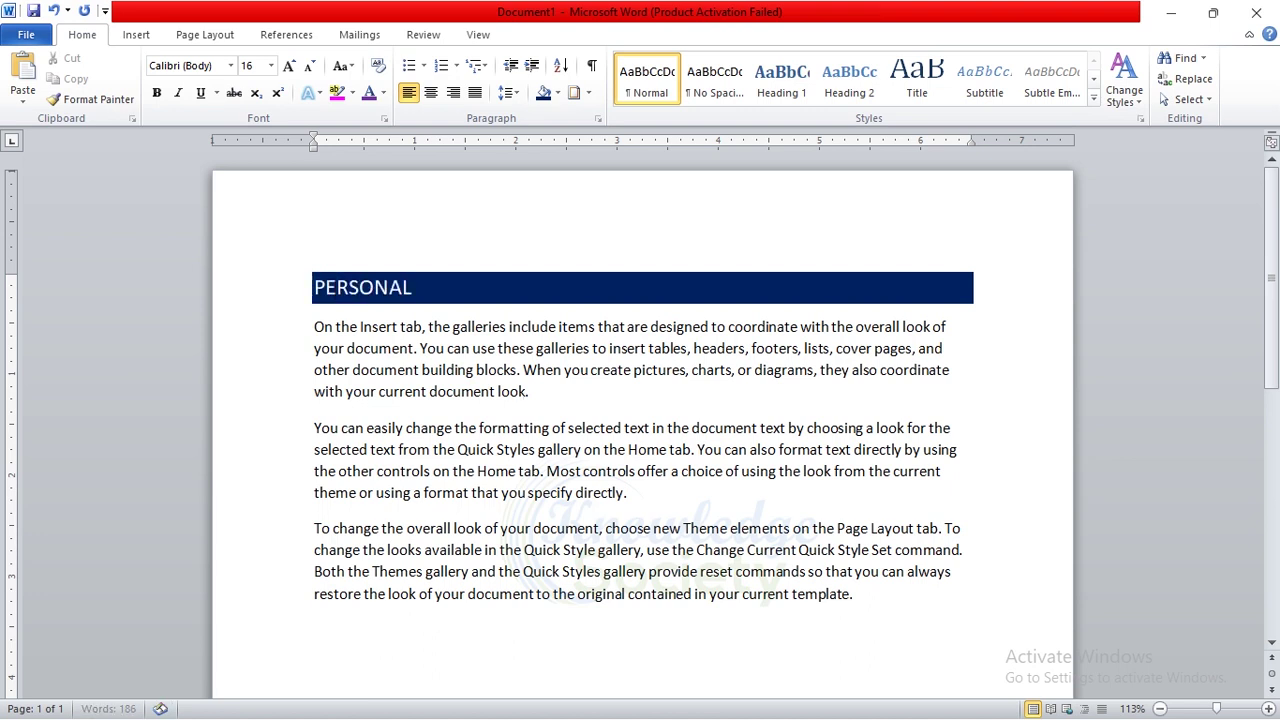
text( QUALIF)
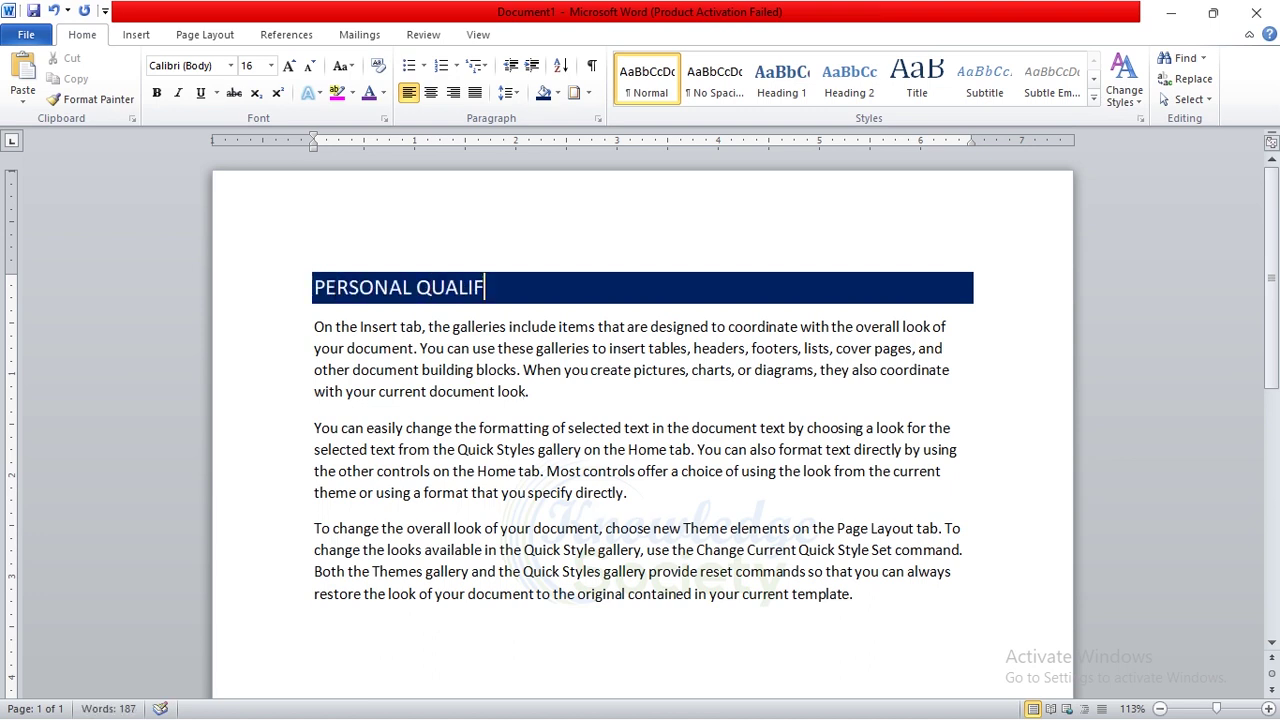
text(ICATION)
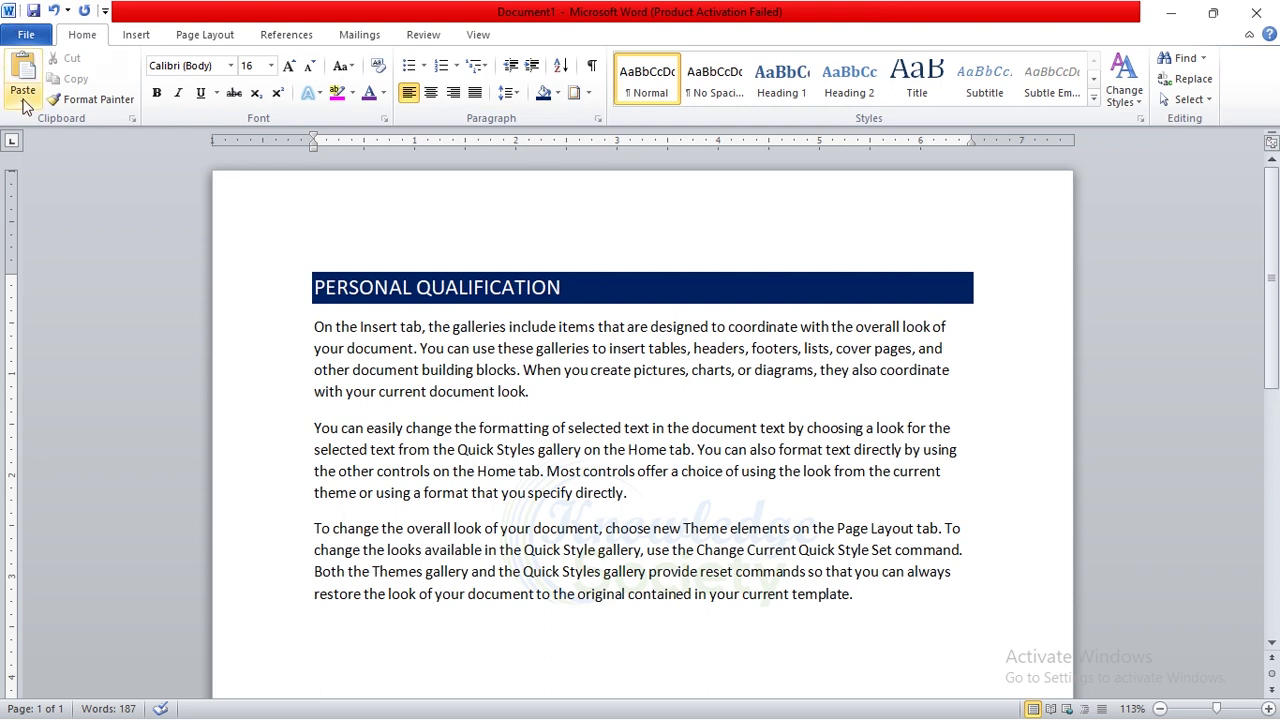
Step: Draw a thin rectangle bar across the second paragraph's first line
mouse_move(313, 326)
mouse_down()
mouse_move(686, 450)
mouse_move(698, 480)
mouse_up()
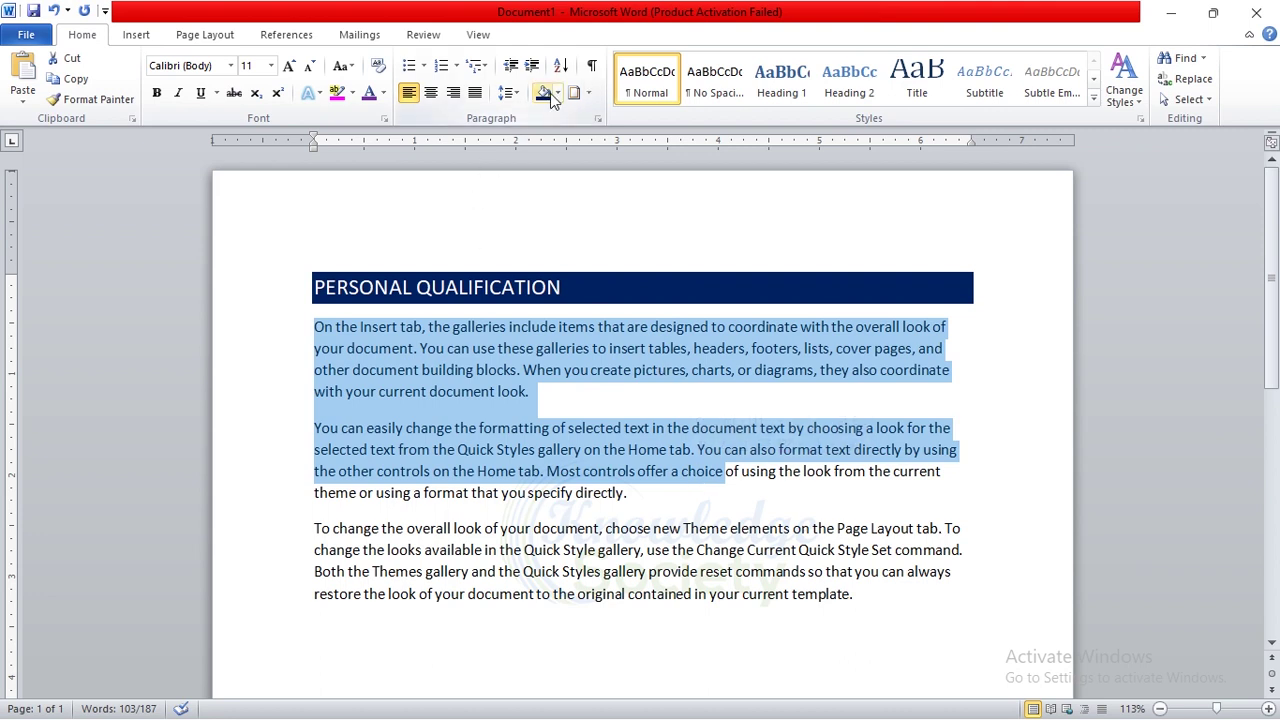
click(558, 406)
click(547, 472)
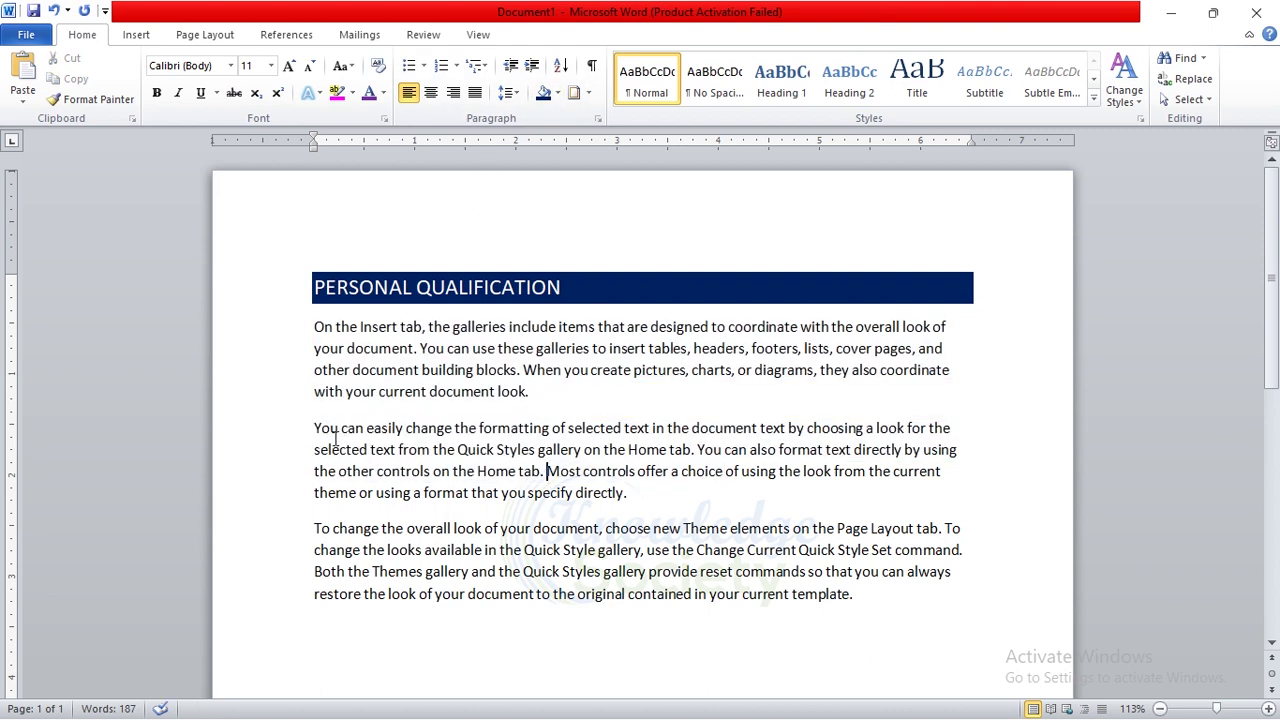
click(317, 414)
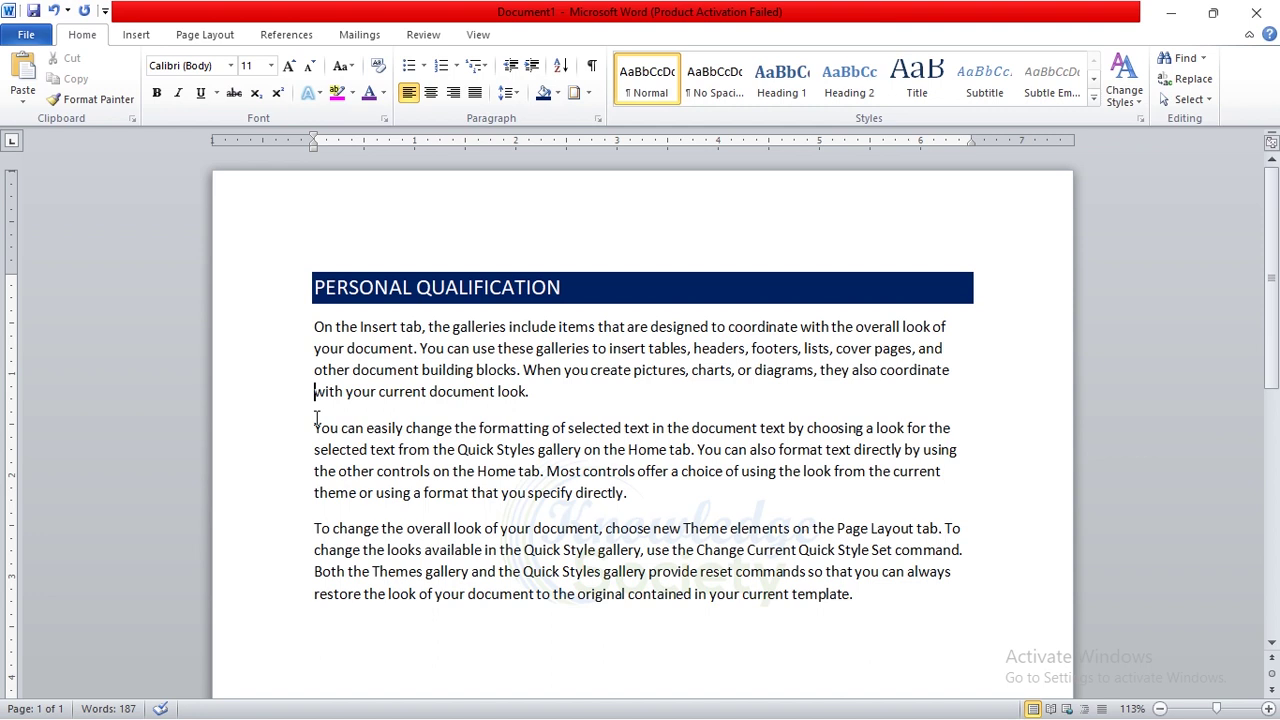
click(142, 37)
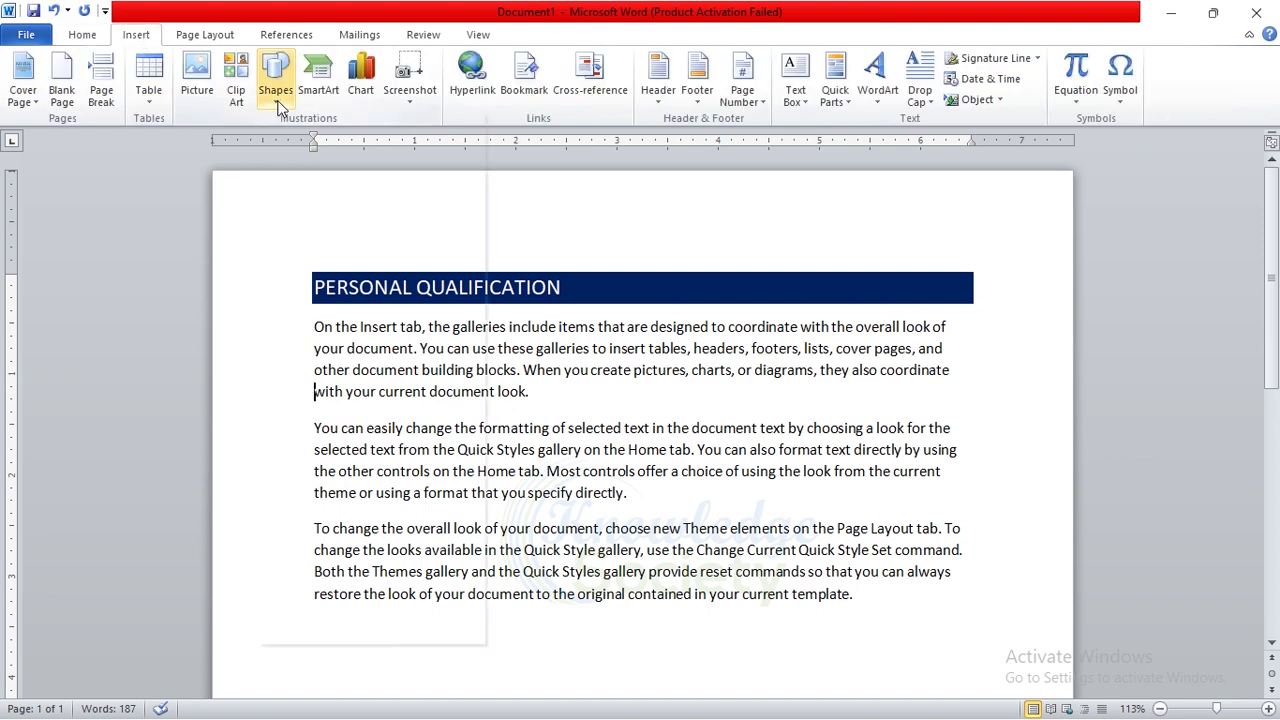
click(276, 85)
click(323, 143)
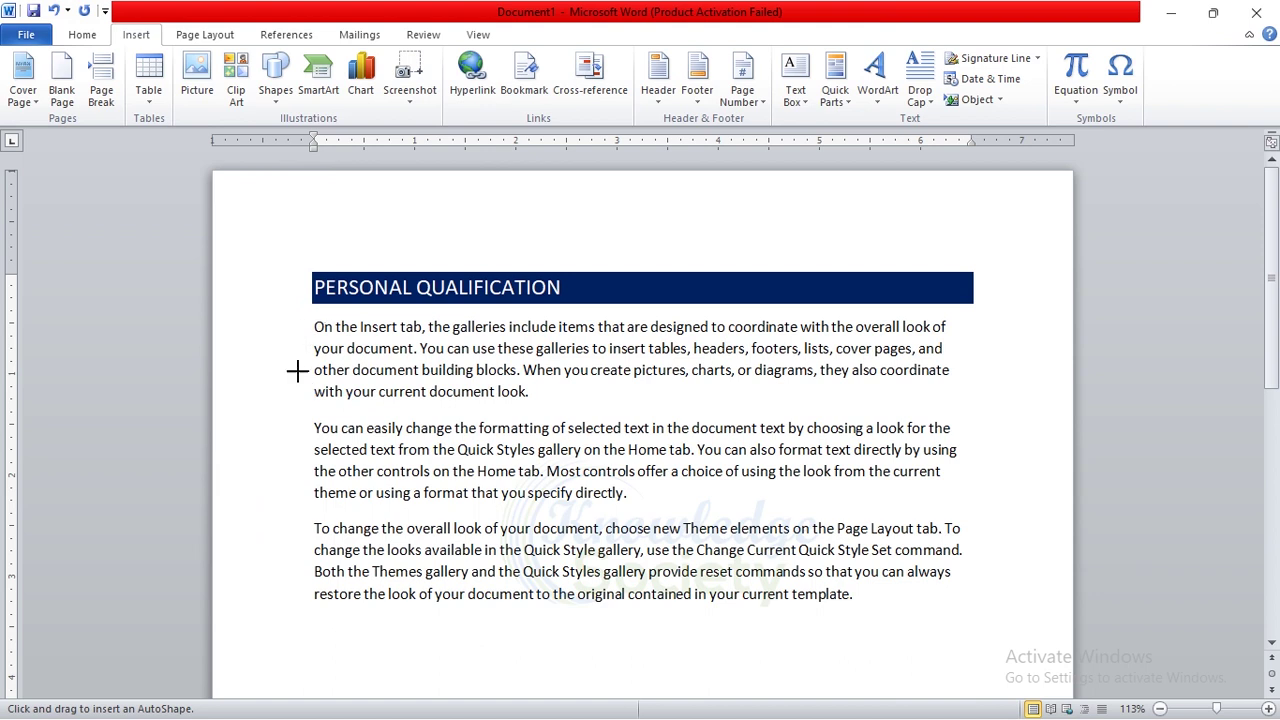
mouse_move(314, 420)
mouse_down()
mouse_move(748, 420)
mouse_move(978, 441)
mouse_up()
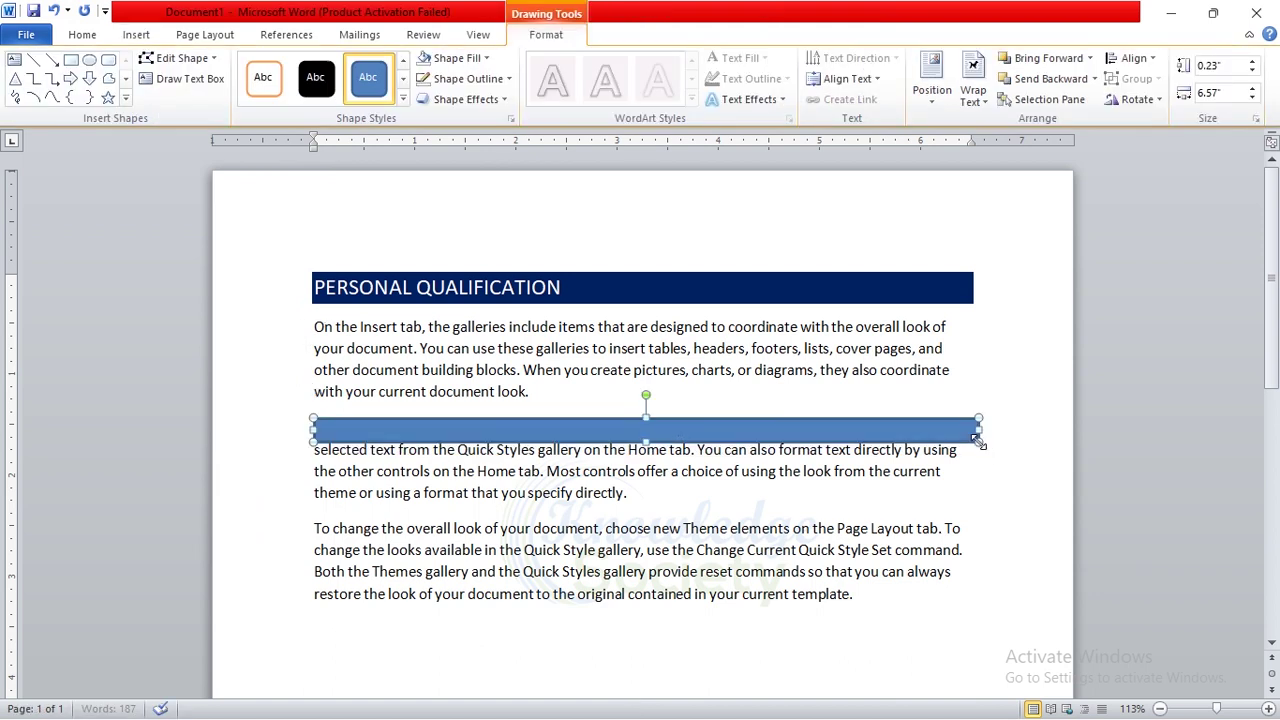
Step: Give the bar a blue fill with no outline and send it behind the text
click(486, 58)
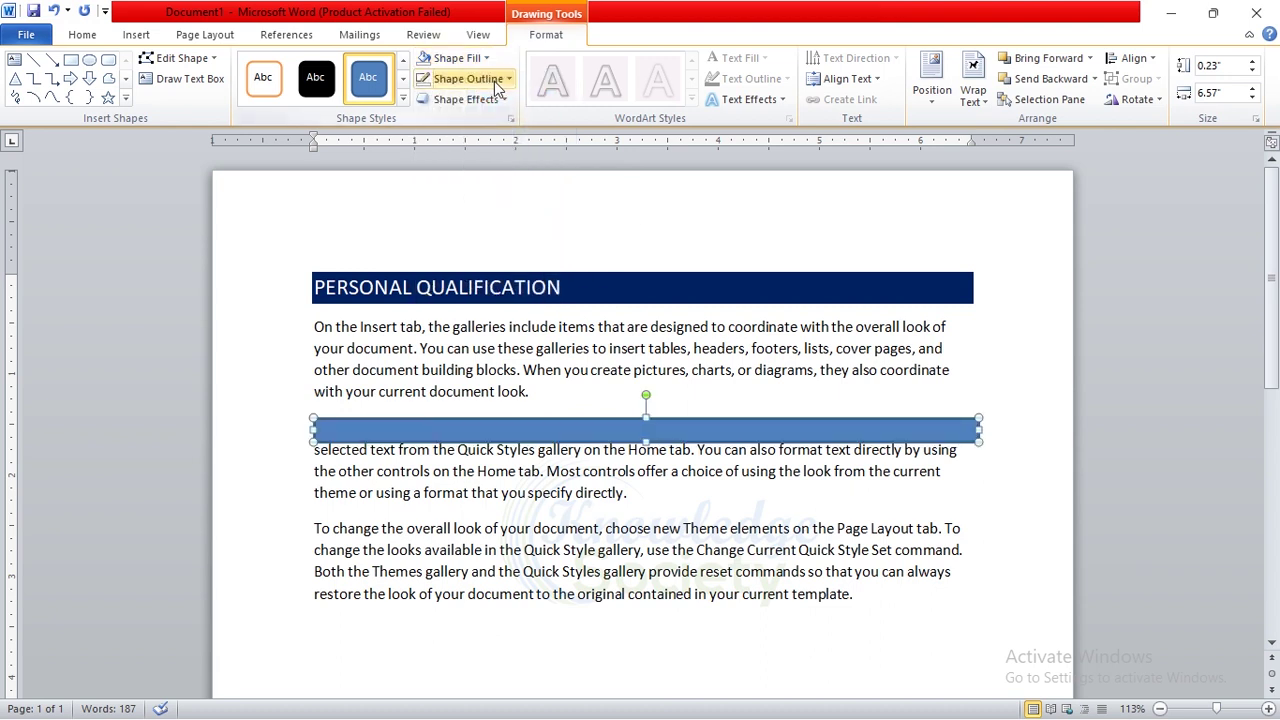
click(494, 81)
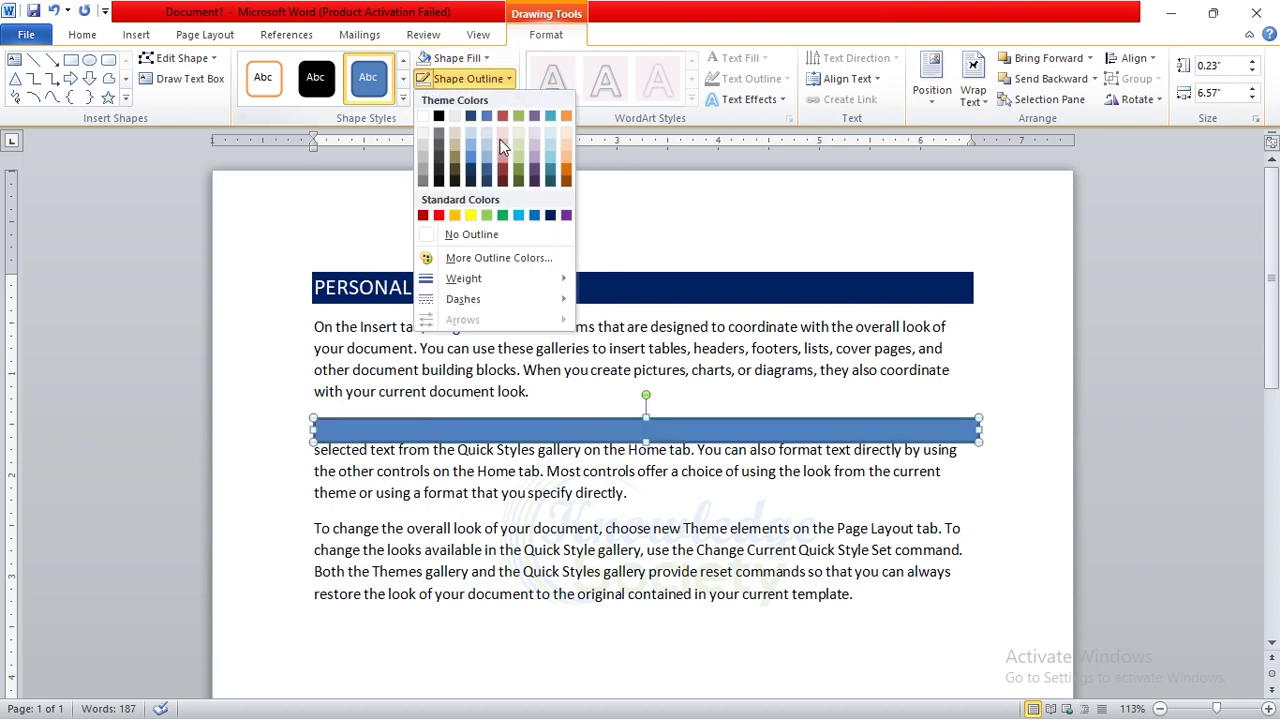
click(484, 236)
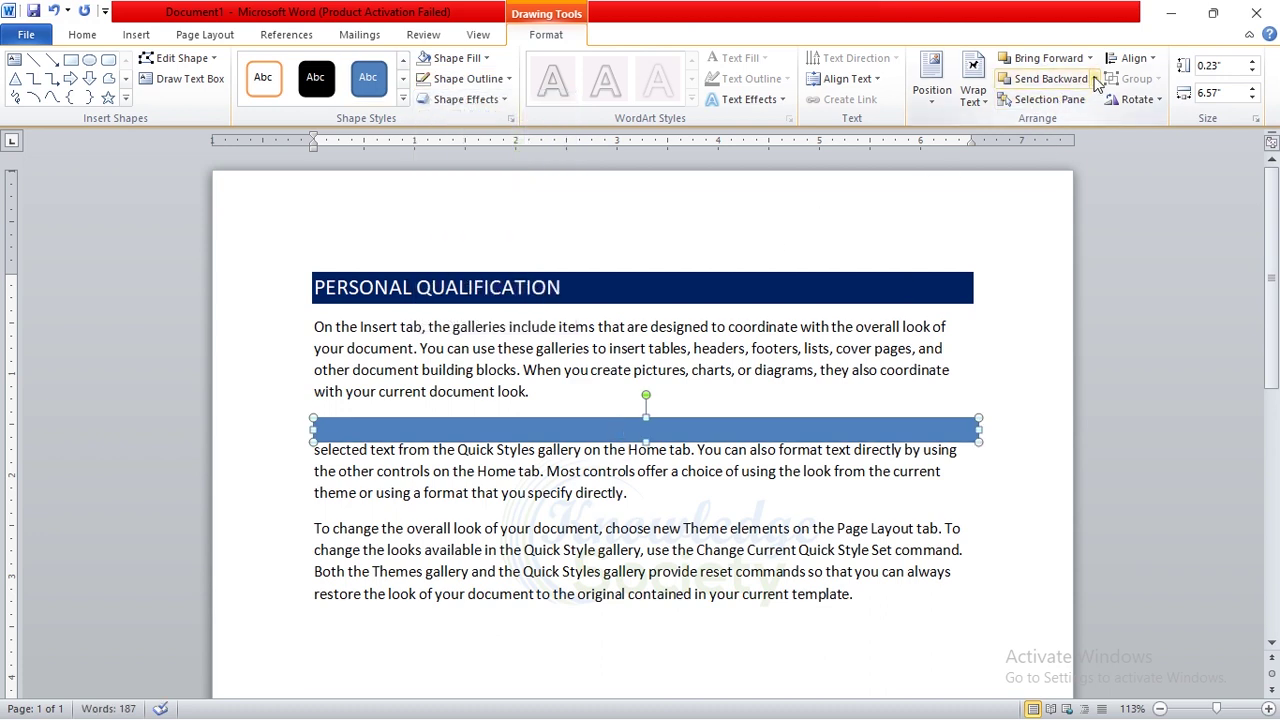
click(1095, 80)
click(1068, 143)
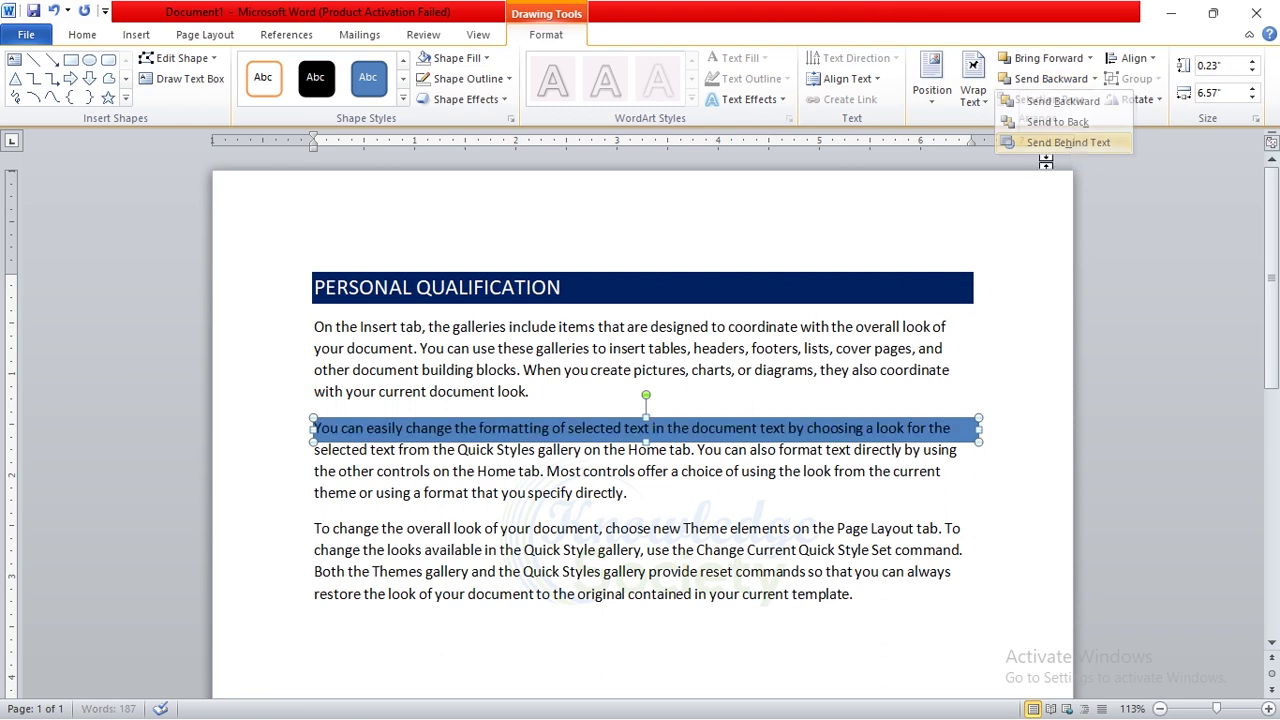
click(952, 448)
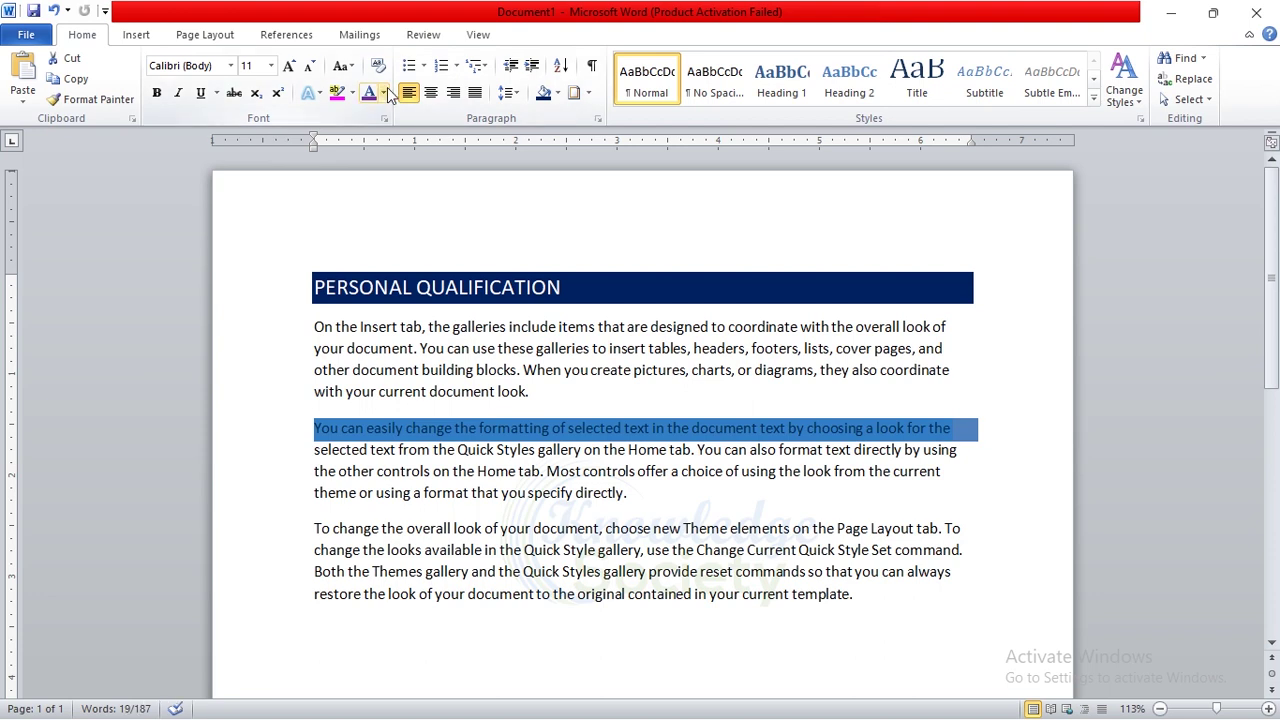
Step: Make the text on that first line white
click(386, 89)
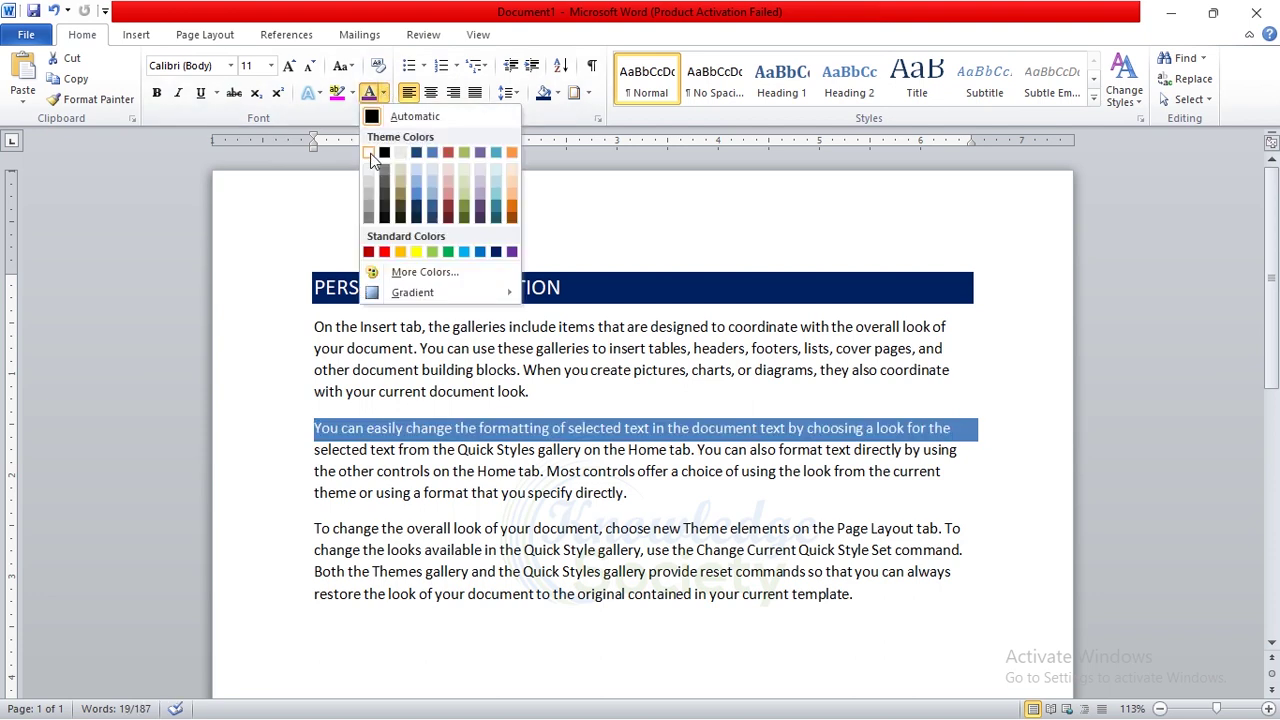
click(369, 152)
click(633, 518)
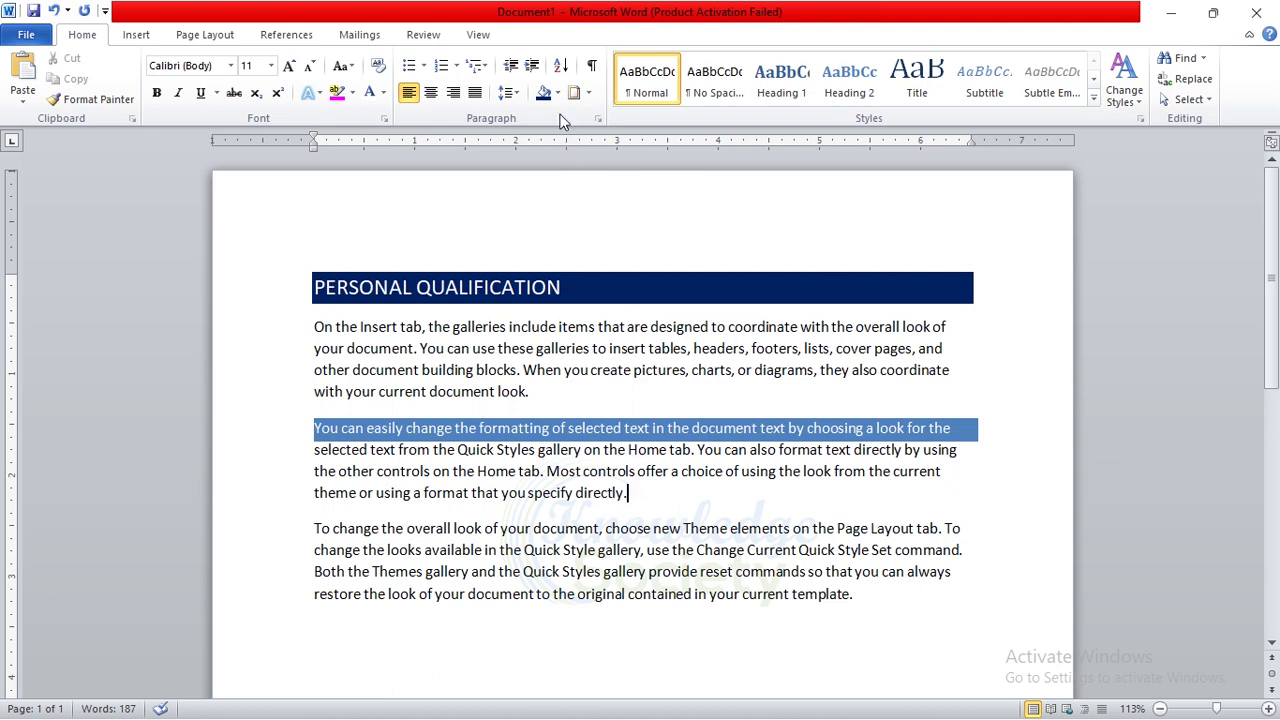
Step: Add an EXTRA QUALIFICATION line after 'directly.' and shade it Dark Blue
key(Return)
text(EXTRA )
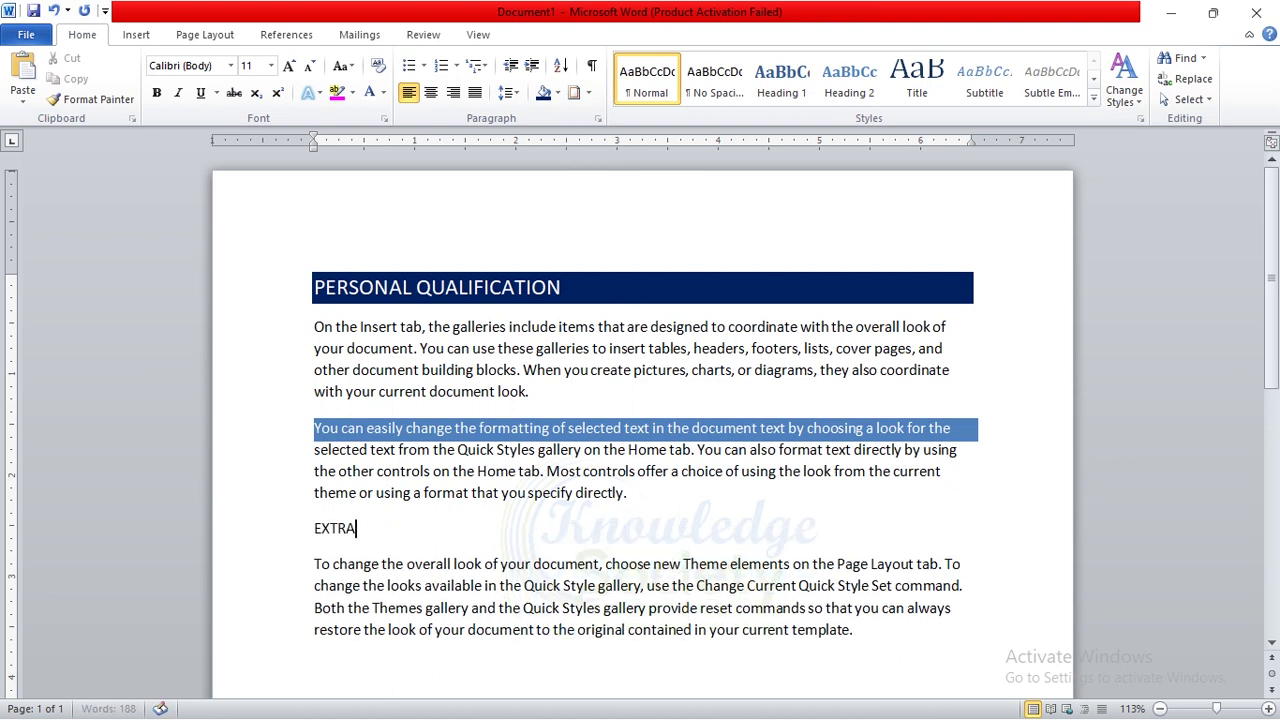
text(QUALIFI)
text(CATION)
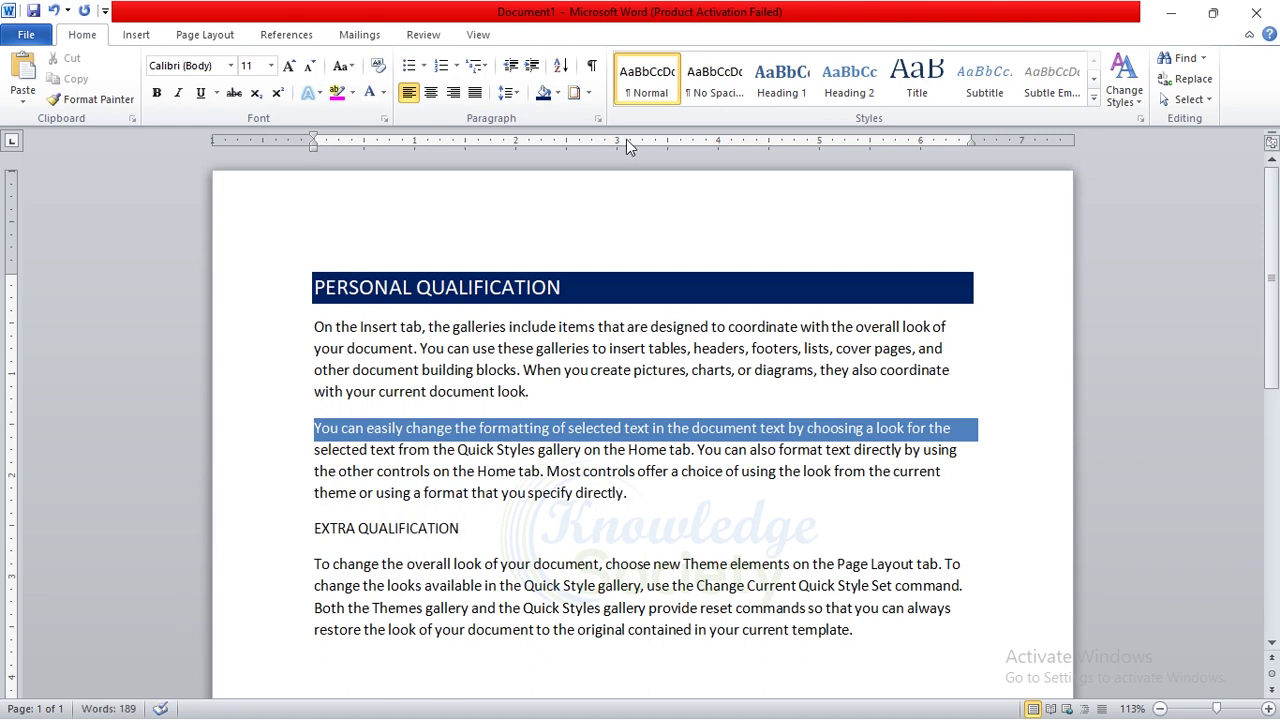
click(558, 94)
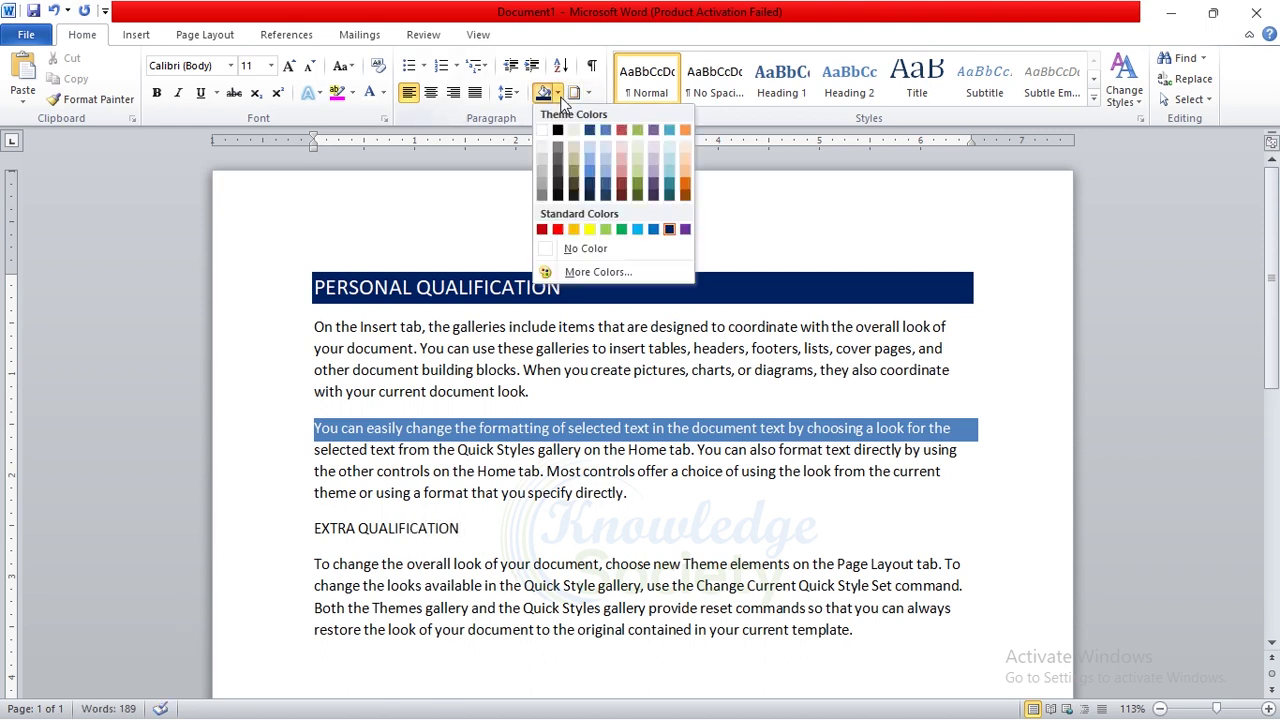
click(671, 231)
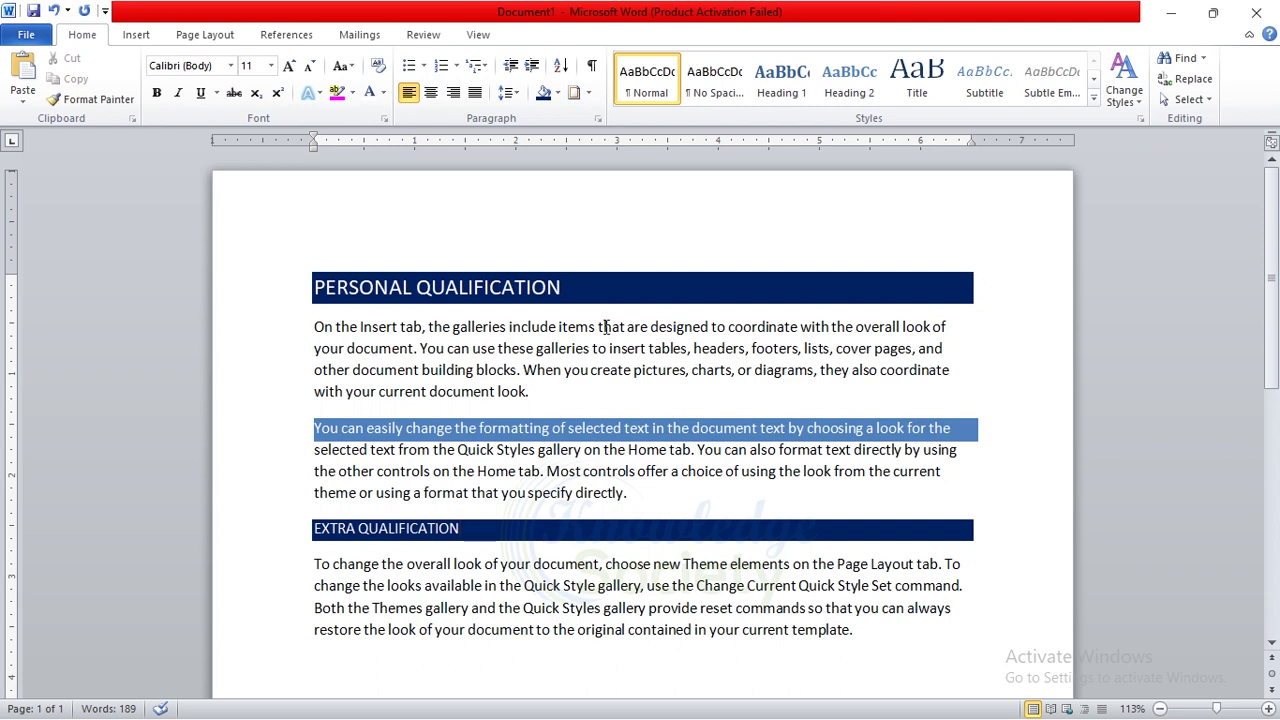
Step: Make the PERSONAL QUALIFICATION heading text bold and italic
drag(572, 287, 320, 289)
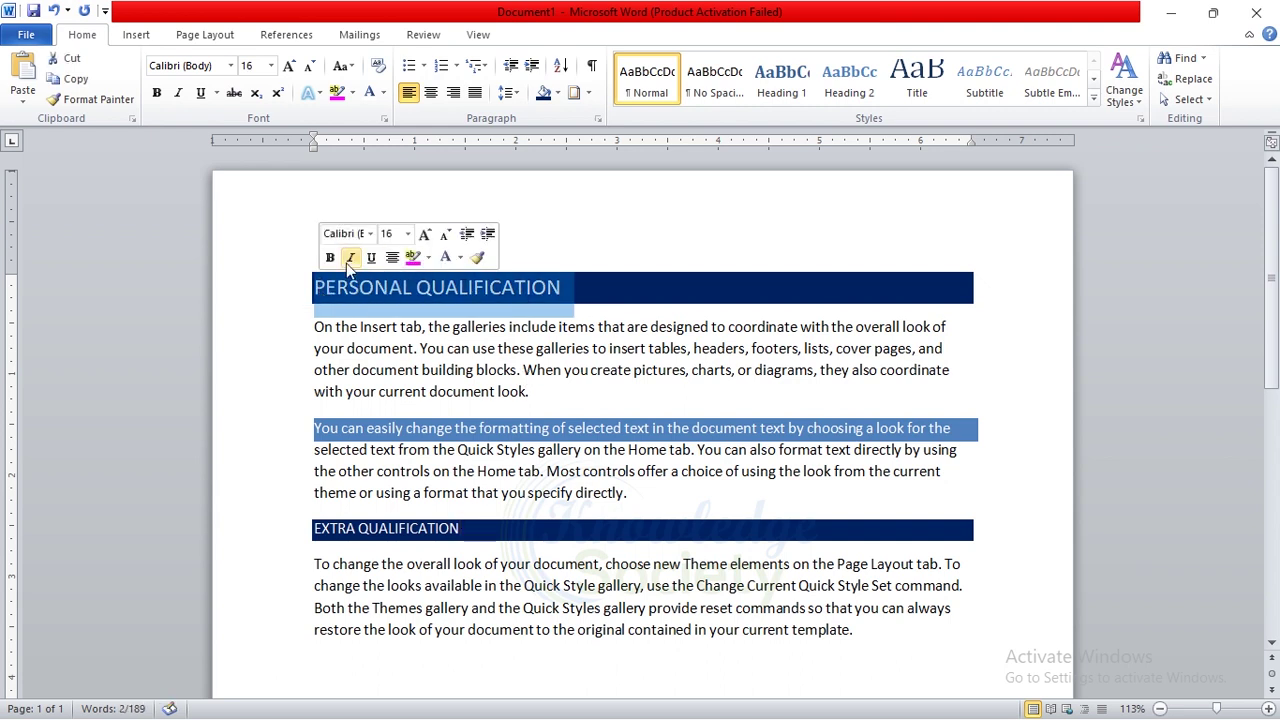
click(156, 93)
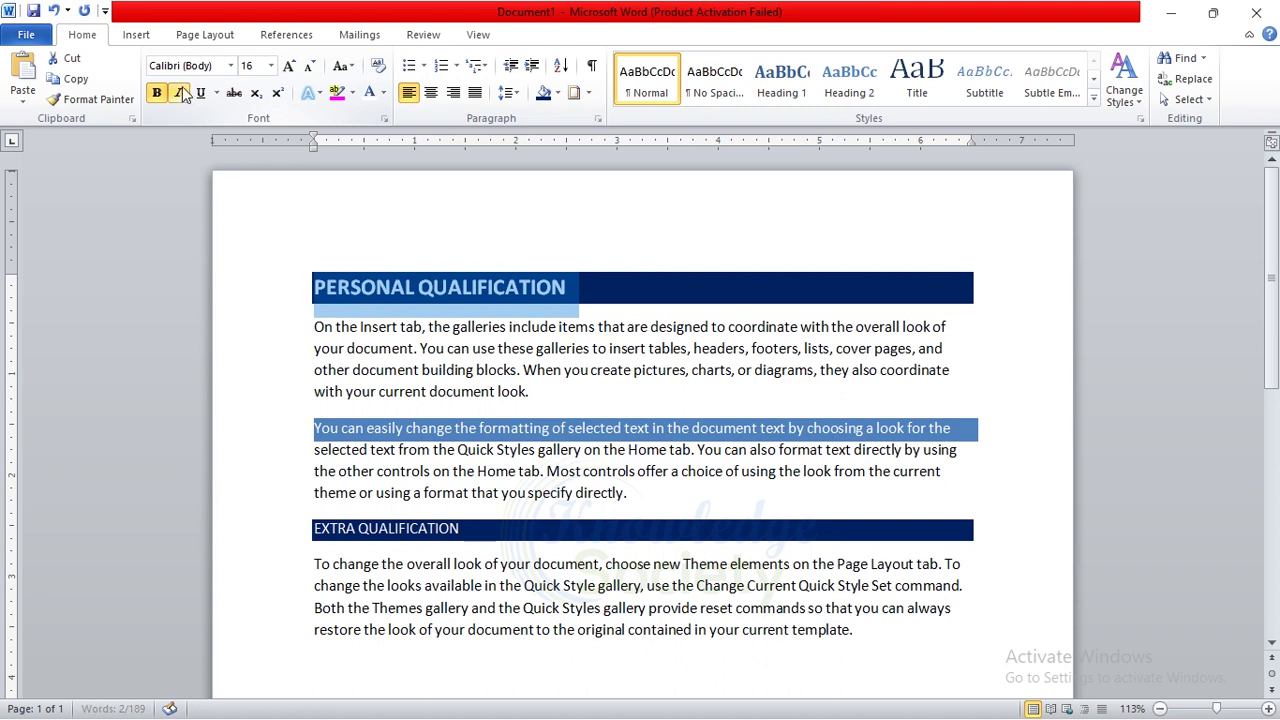
click(178, 93)
click(585, 500)
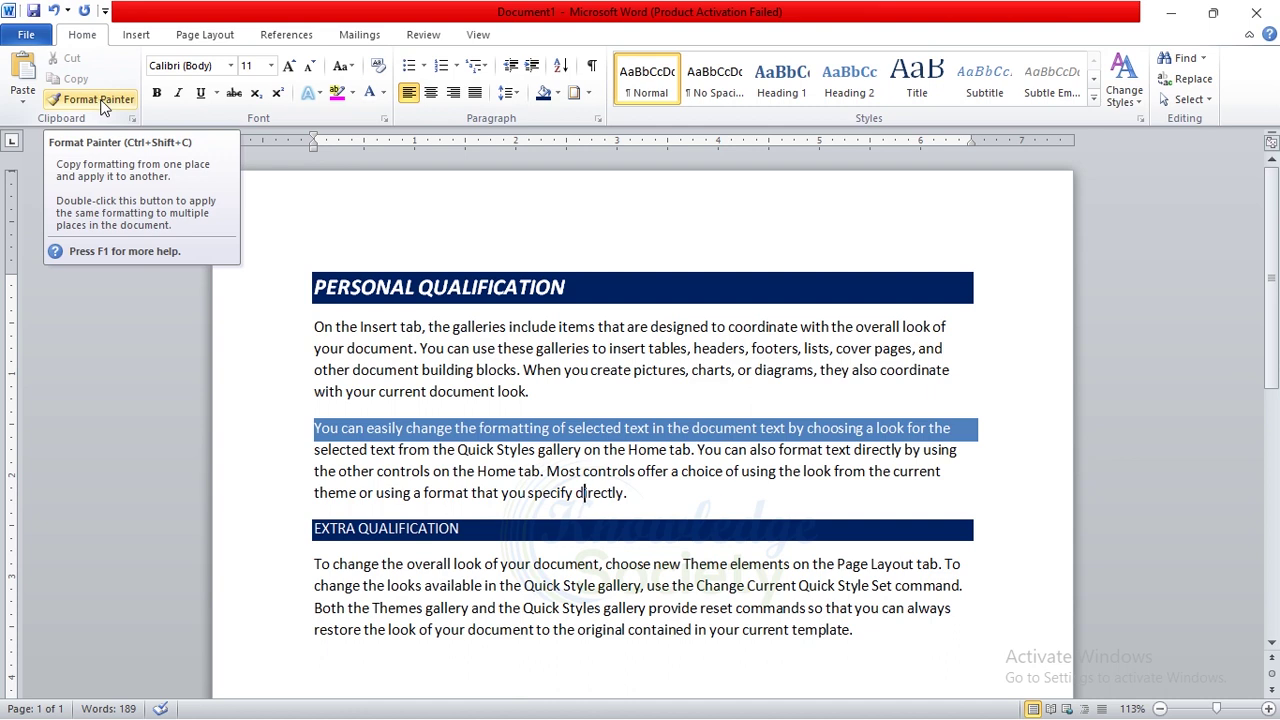
Step: Copy the heading's bold italic style onto EXTRA QUALIFICATION with Format Painter
click(328, 287)
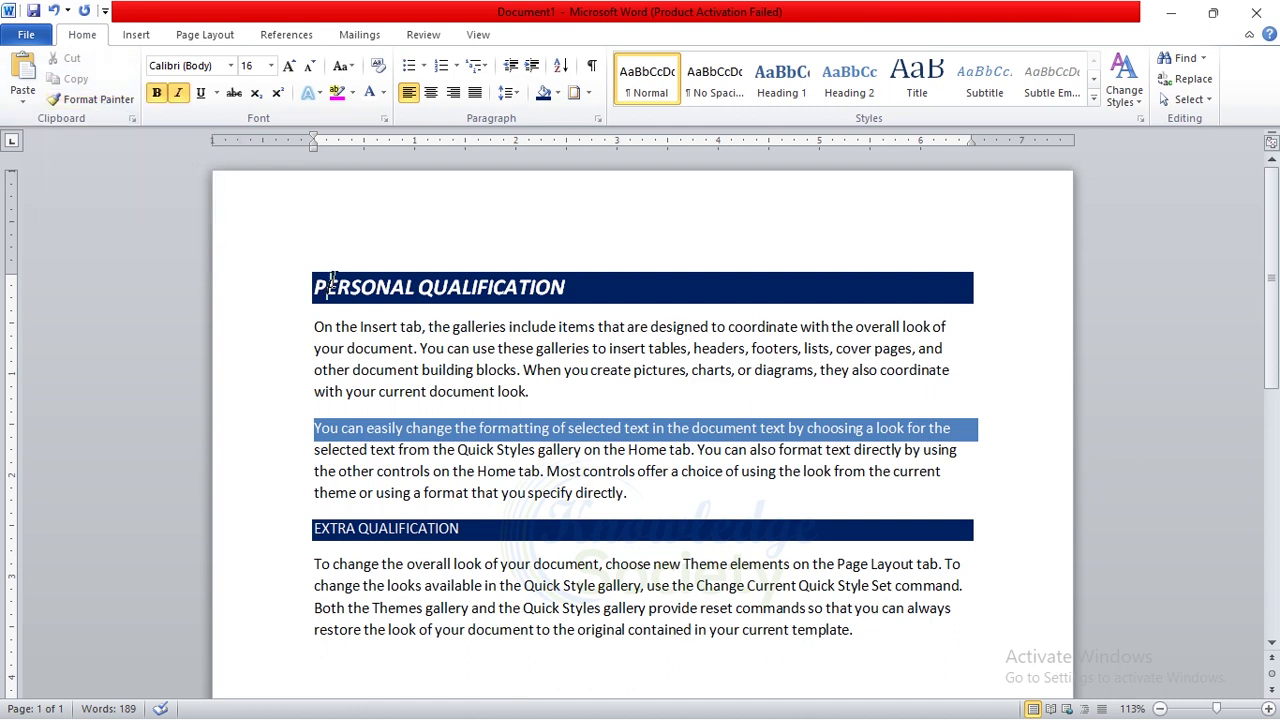
click(568, 287)
mouse_move(568, 287)
mouse_down()
mouse_move(509, 290)
mouse_move(540, 290)
mouse_up()
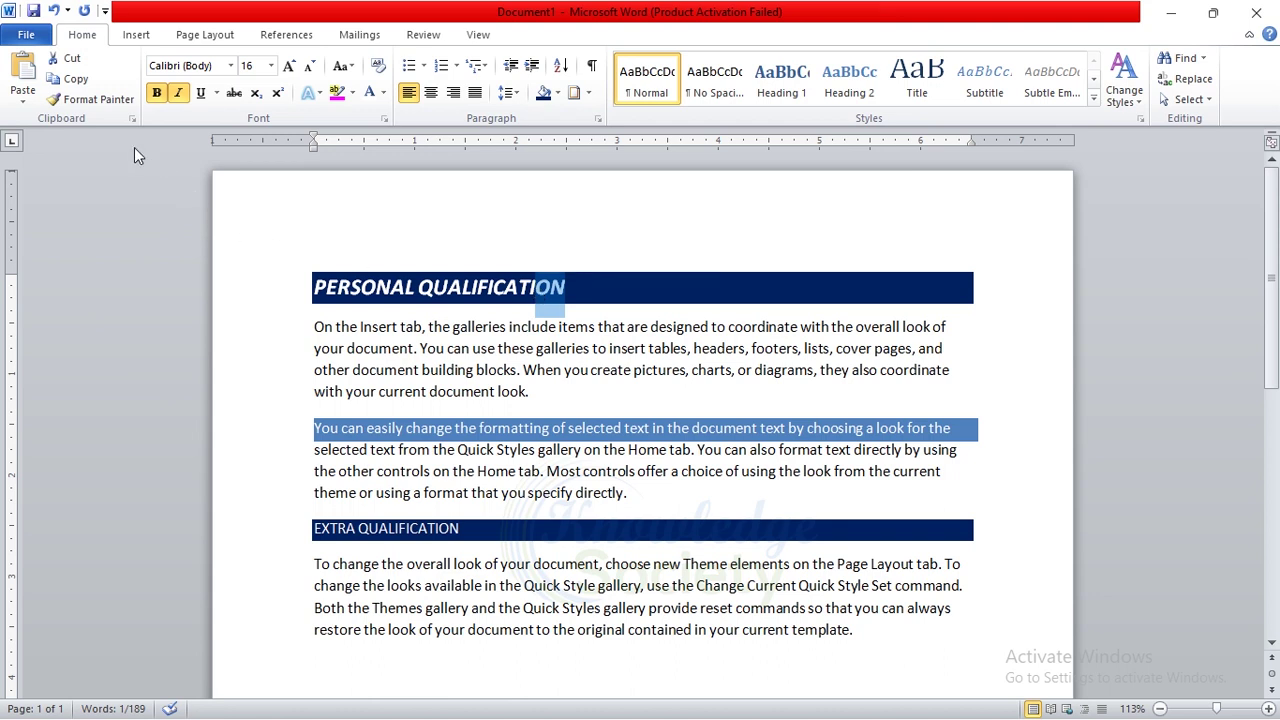
click(113, 99)
drag(468, 530, 321, 532)
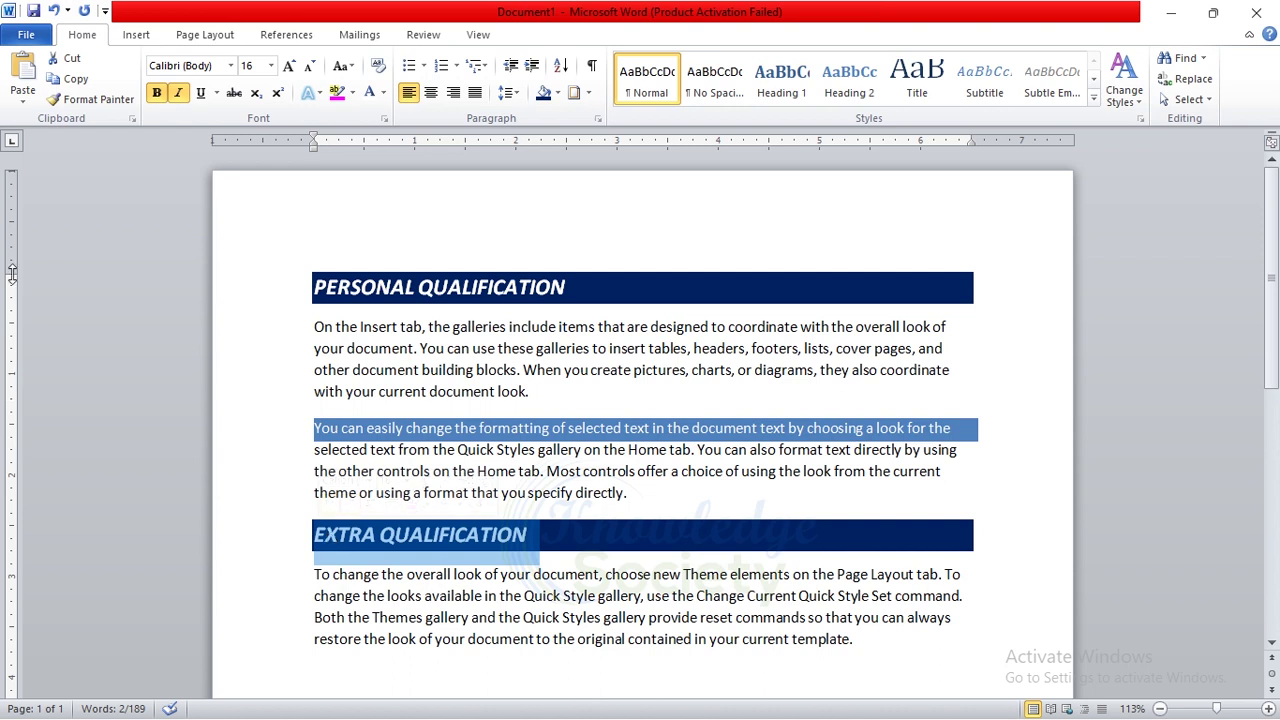
click(560, 420)
Step: Paint the same style onto 'Both the Themes gallery and the Quick Styles'
scroll(558, 418, down, 1)
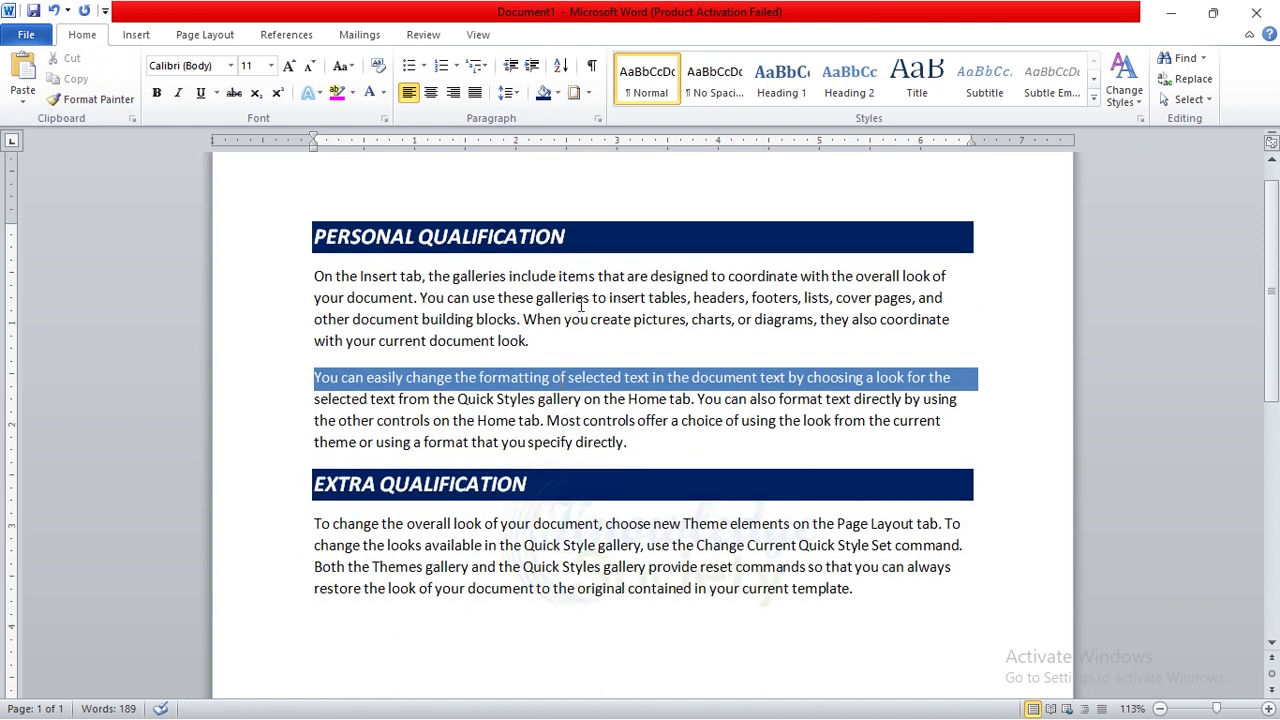
drag(566, 237, 537, 245)
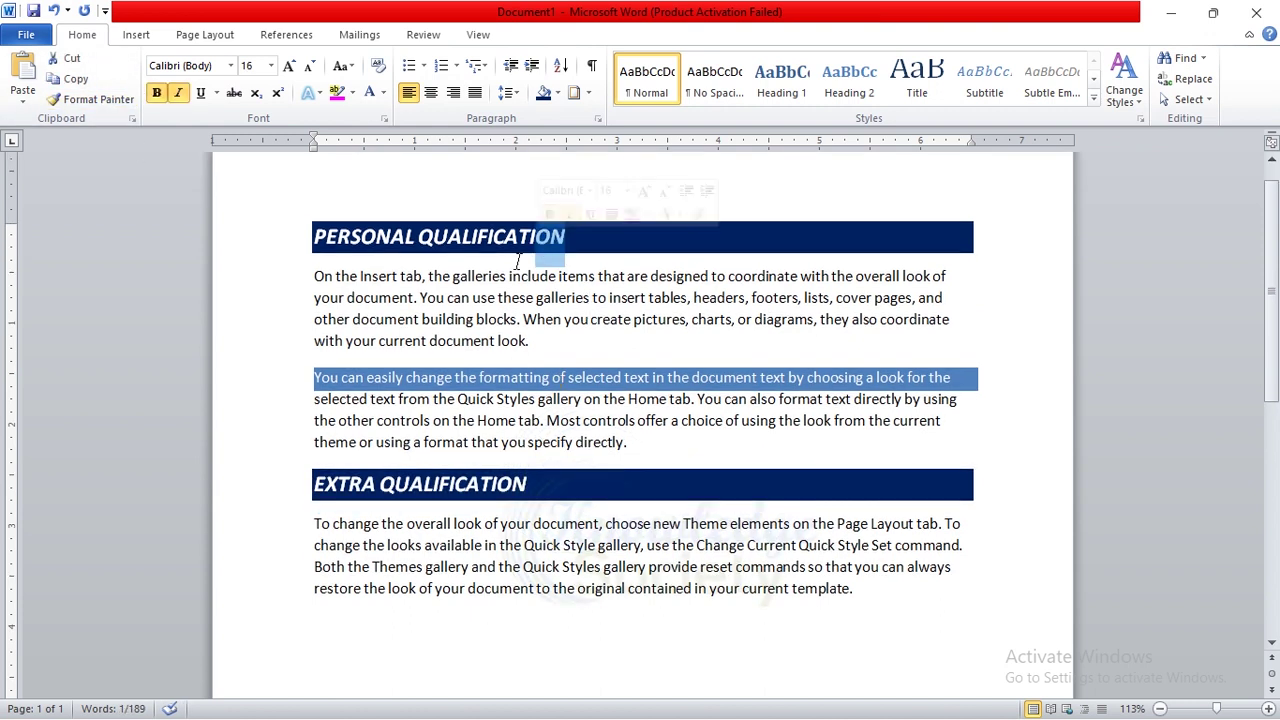
click(107, 96)
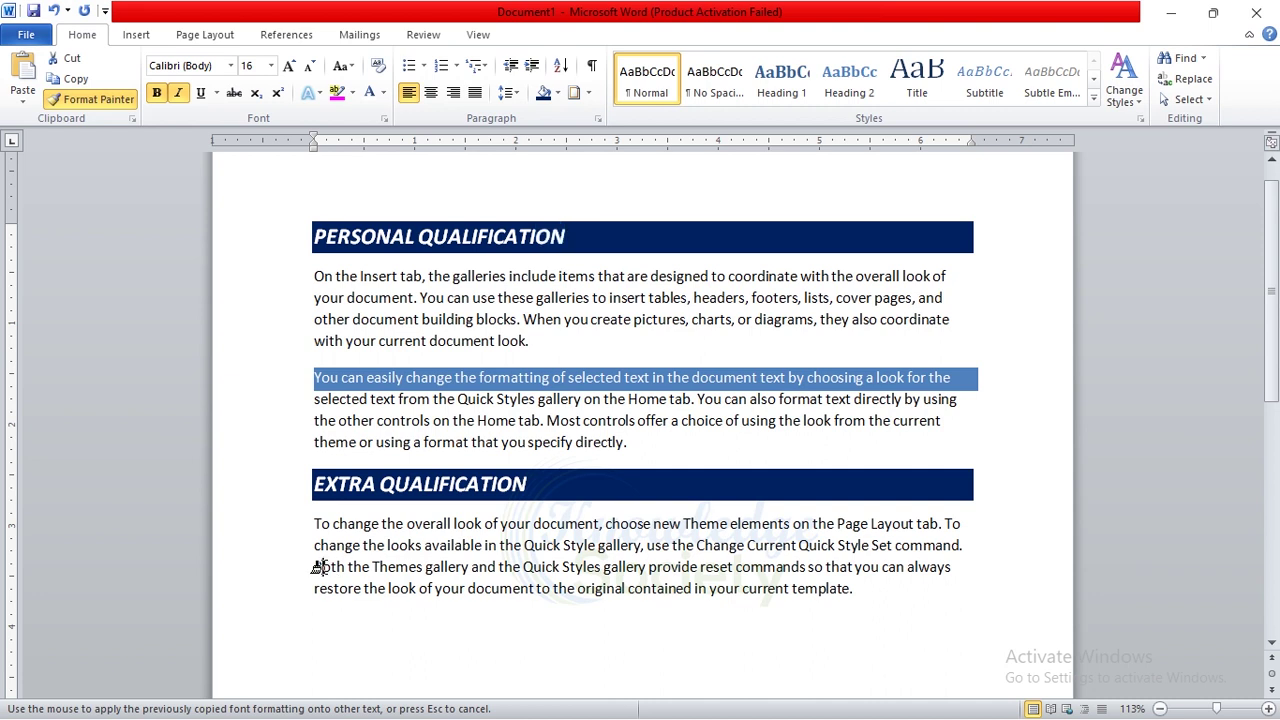
drag(316, 566, 572, 570)
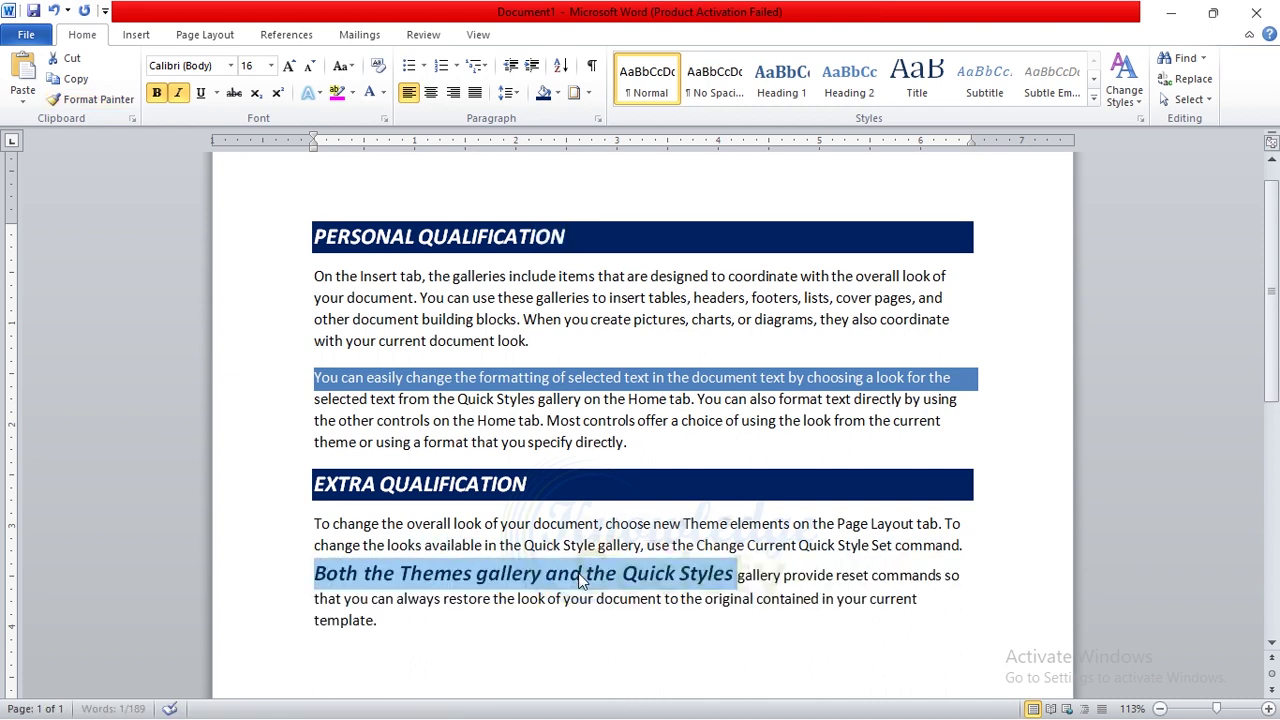
click(578, 616)
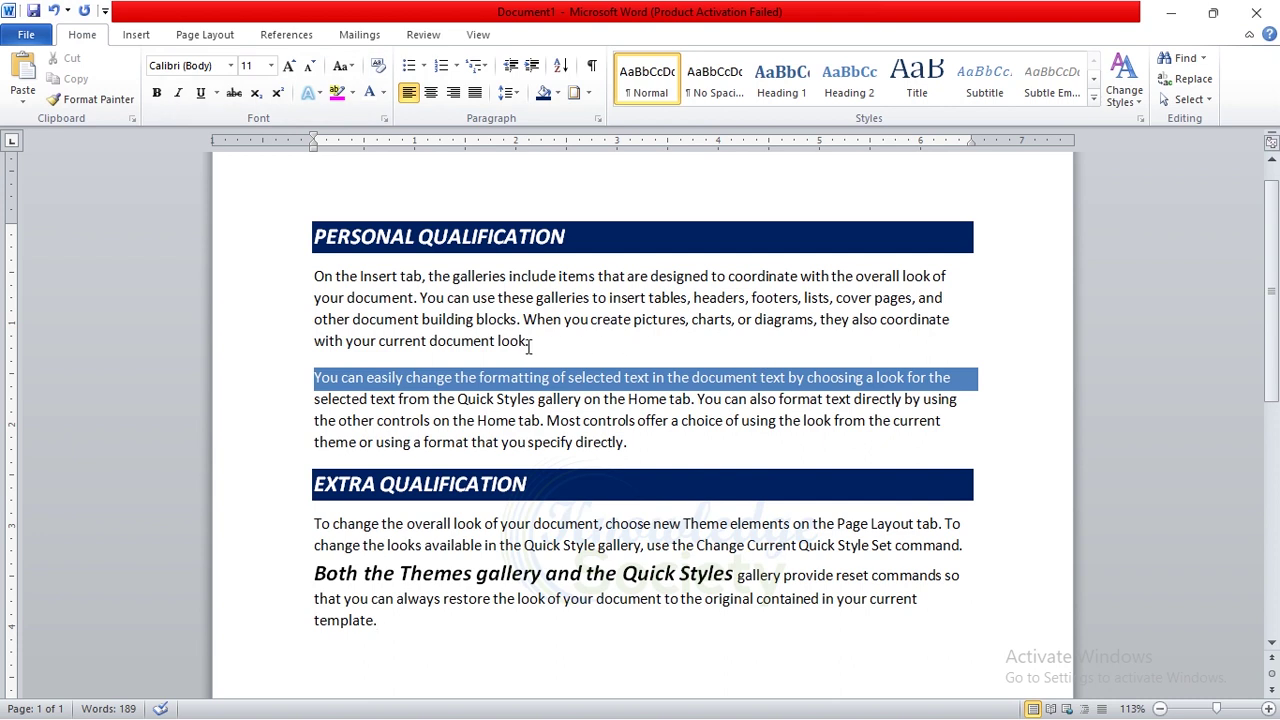
Step: Highlight 'When you create pictures' in bright green
ctrl+drag(523, 319, 659, 320)
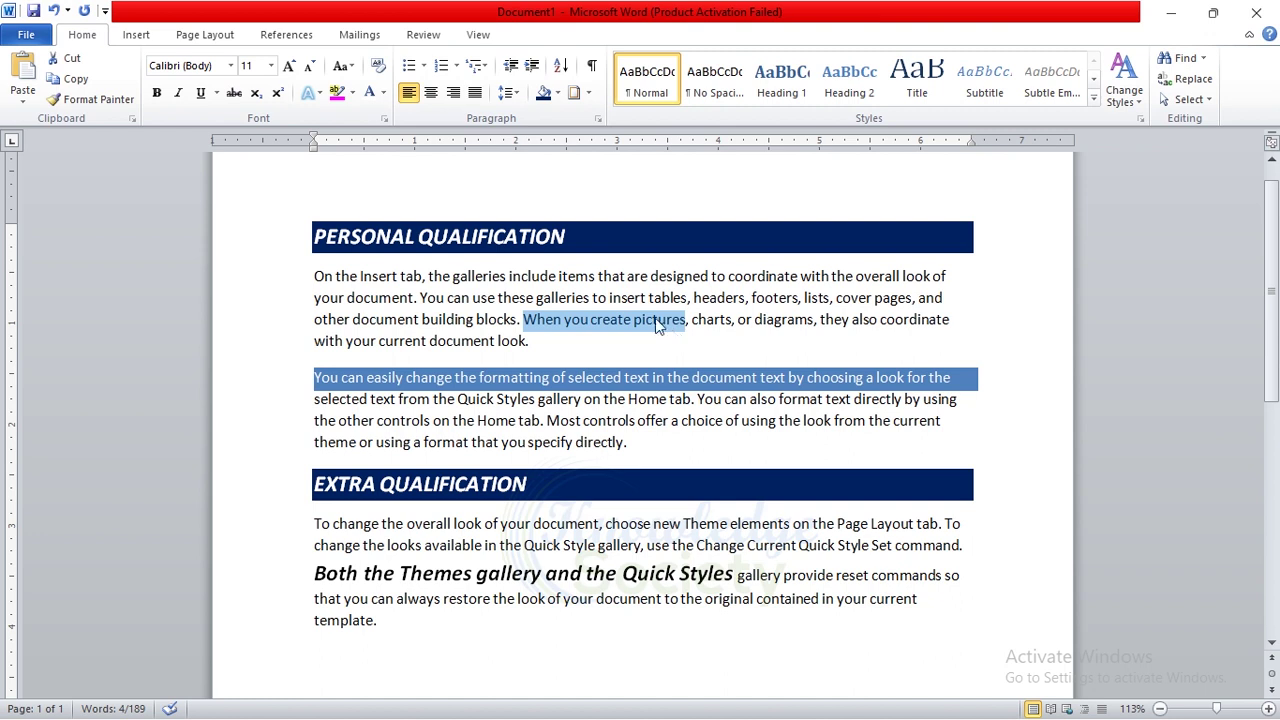
click(353, 95)
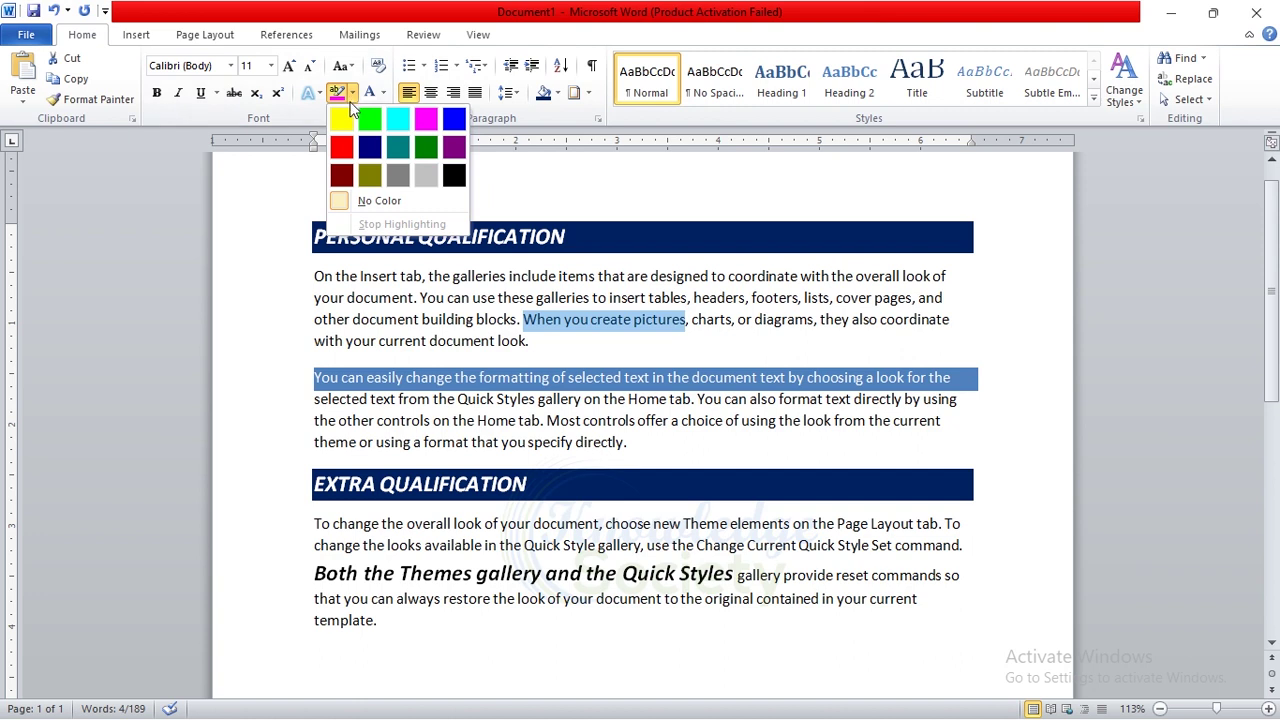
click(563, 125)
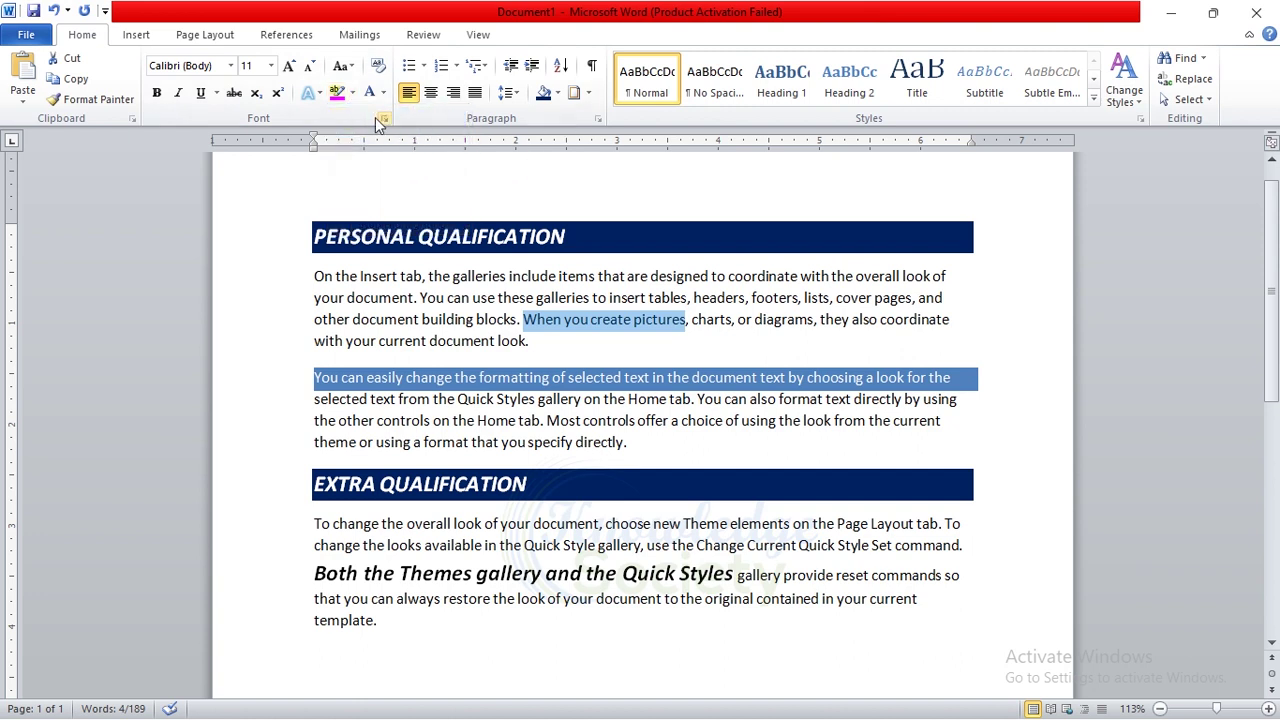
click(352, 93)
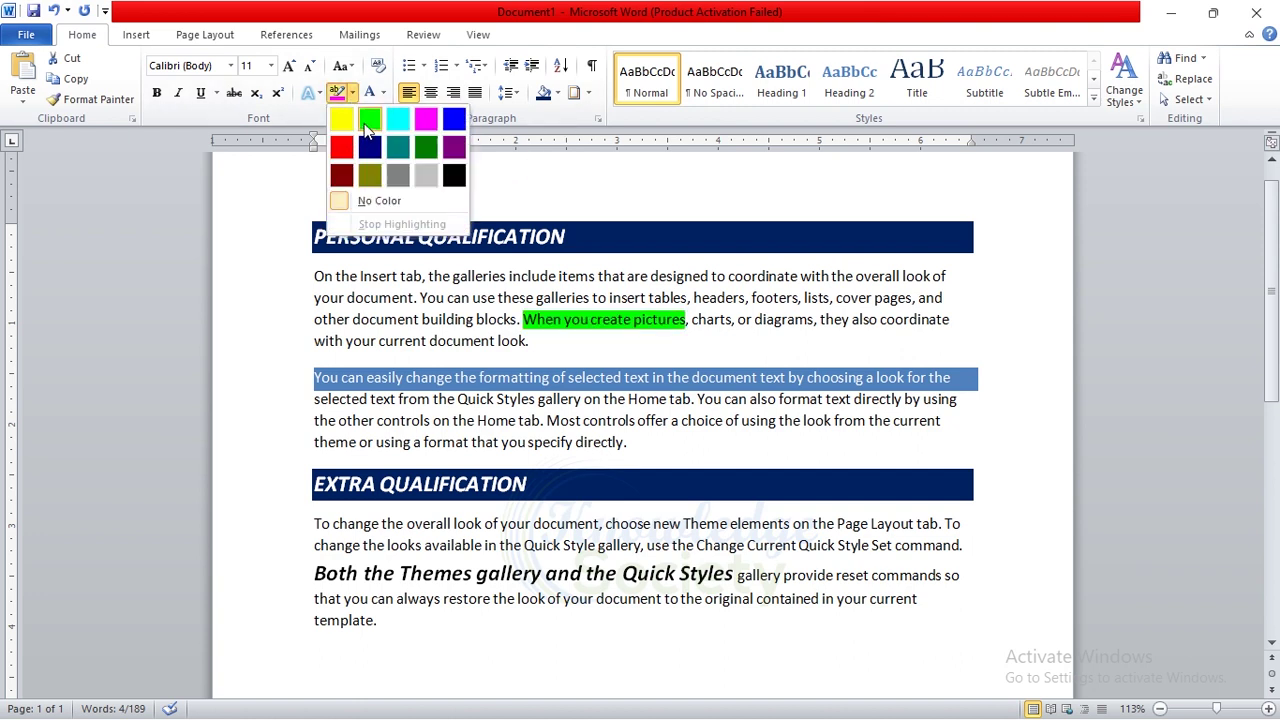
click(368, 120)
click(726, 318)
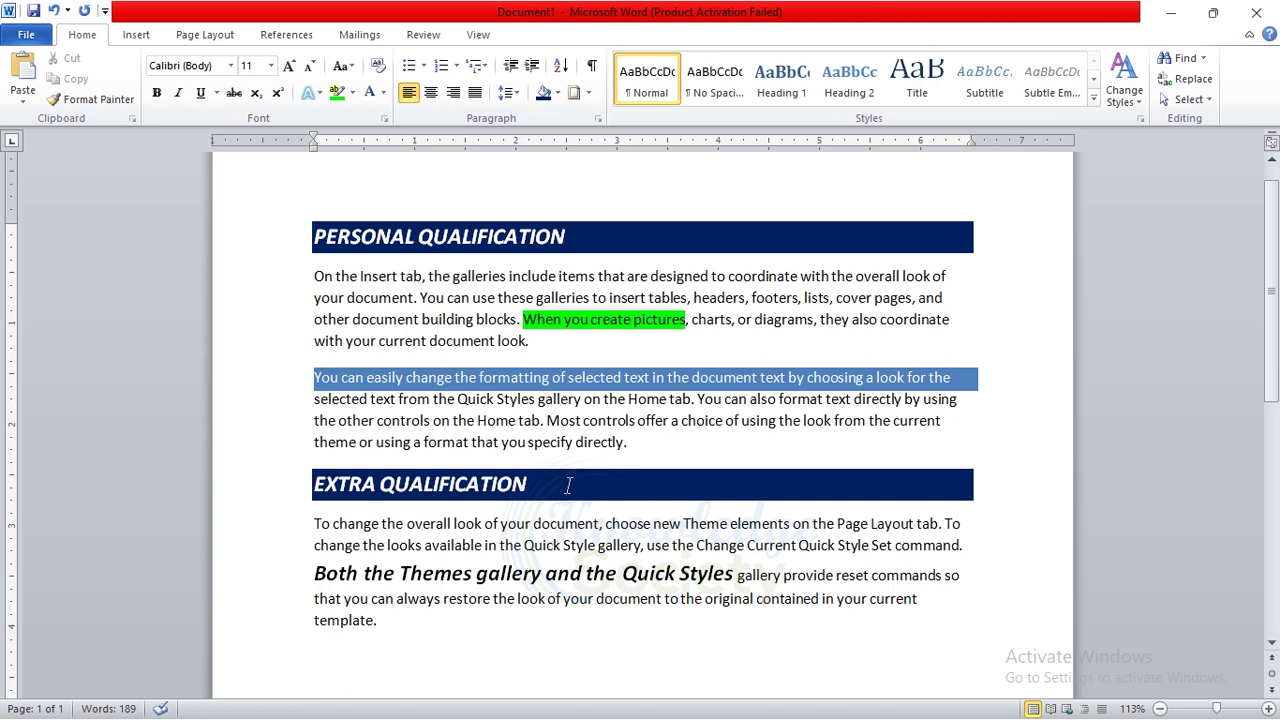
Step: Highlight 'Most controls' bright green, then reselect 'When you create pictures'
drag(547, 420, 618, 425)
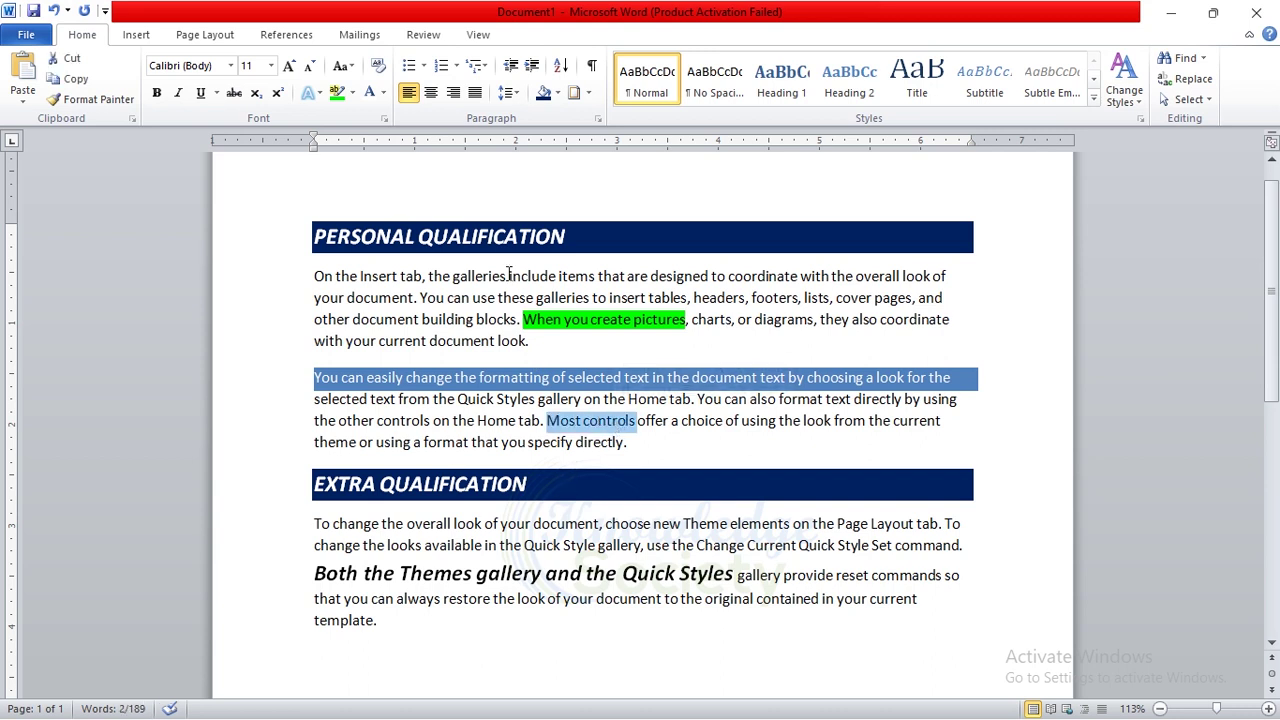
click(337, 92)
key(Right)
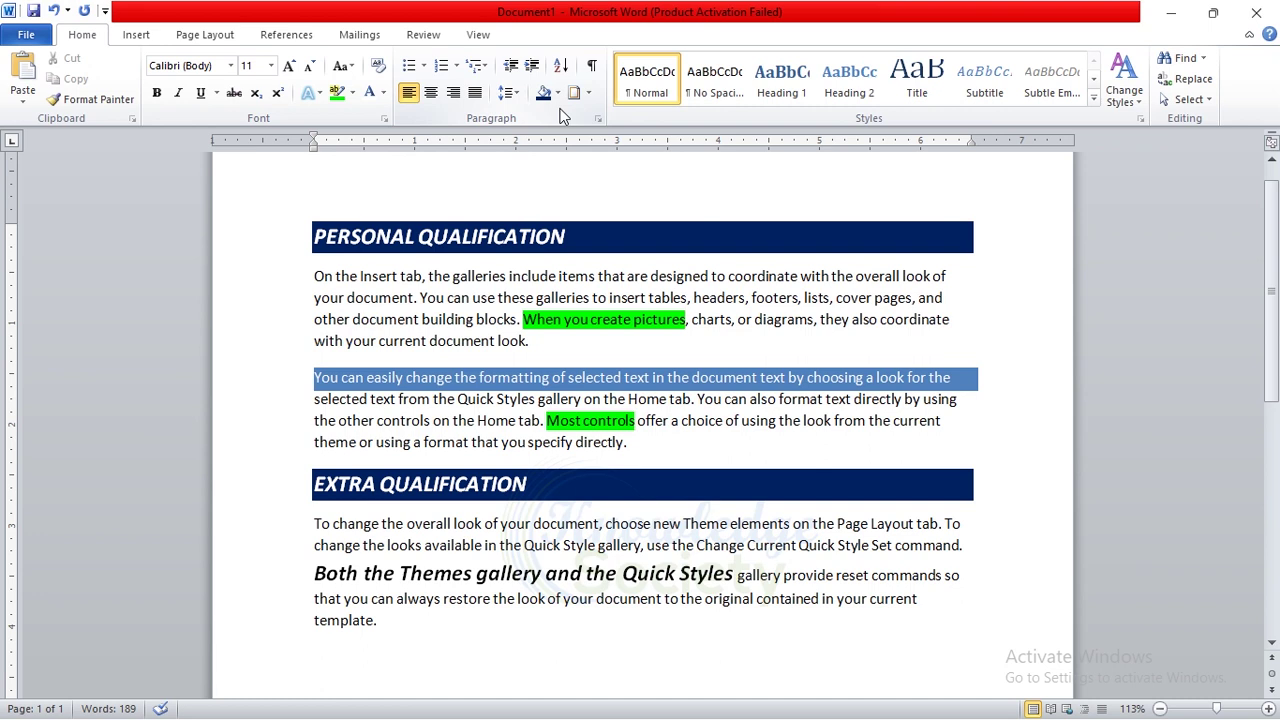
click(686, 328)
drag(522, 319, 660, 320)
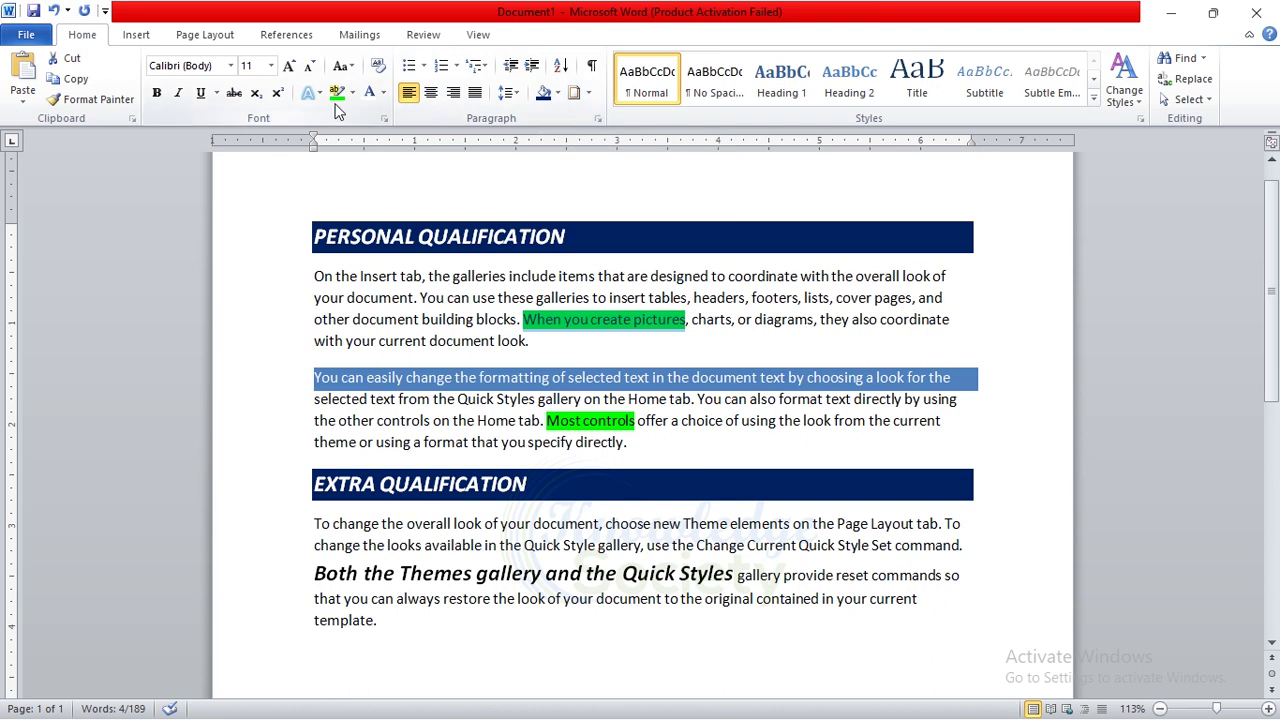
Step: Open the Borders option list in the Paragraph group, after briefly checking Shading colours
click(559, 91)
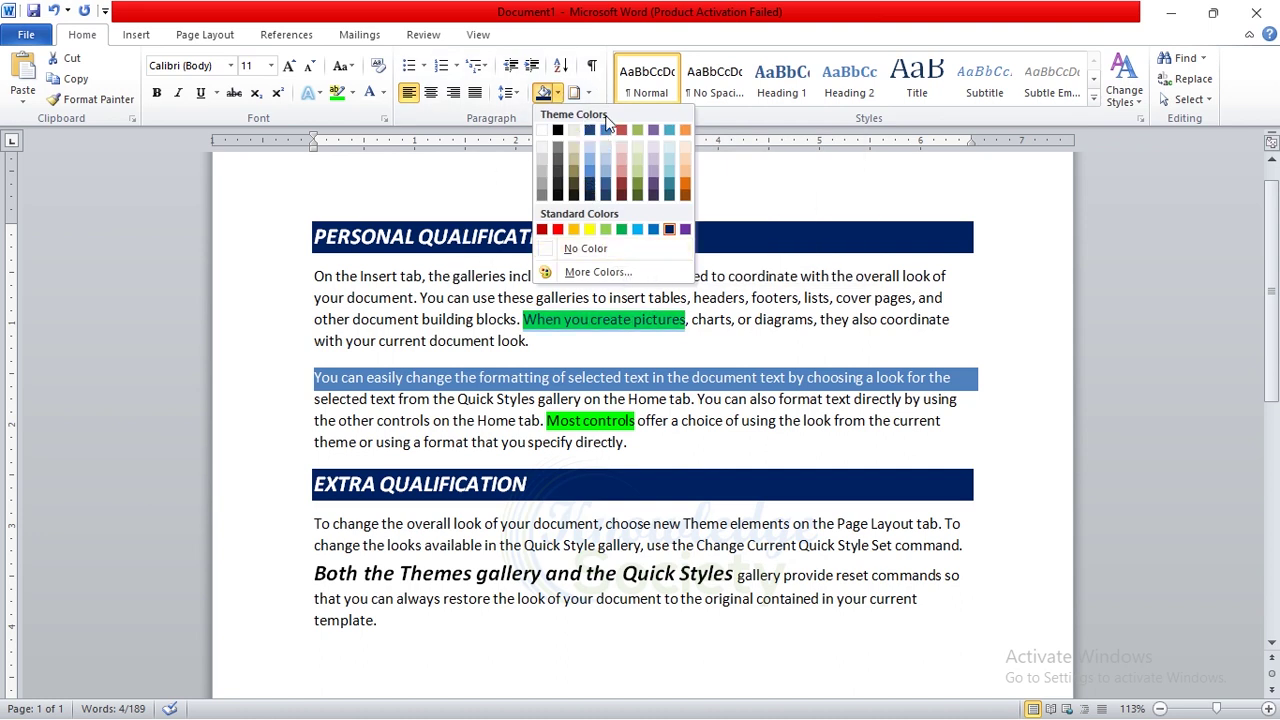
click(603, 90)
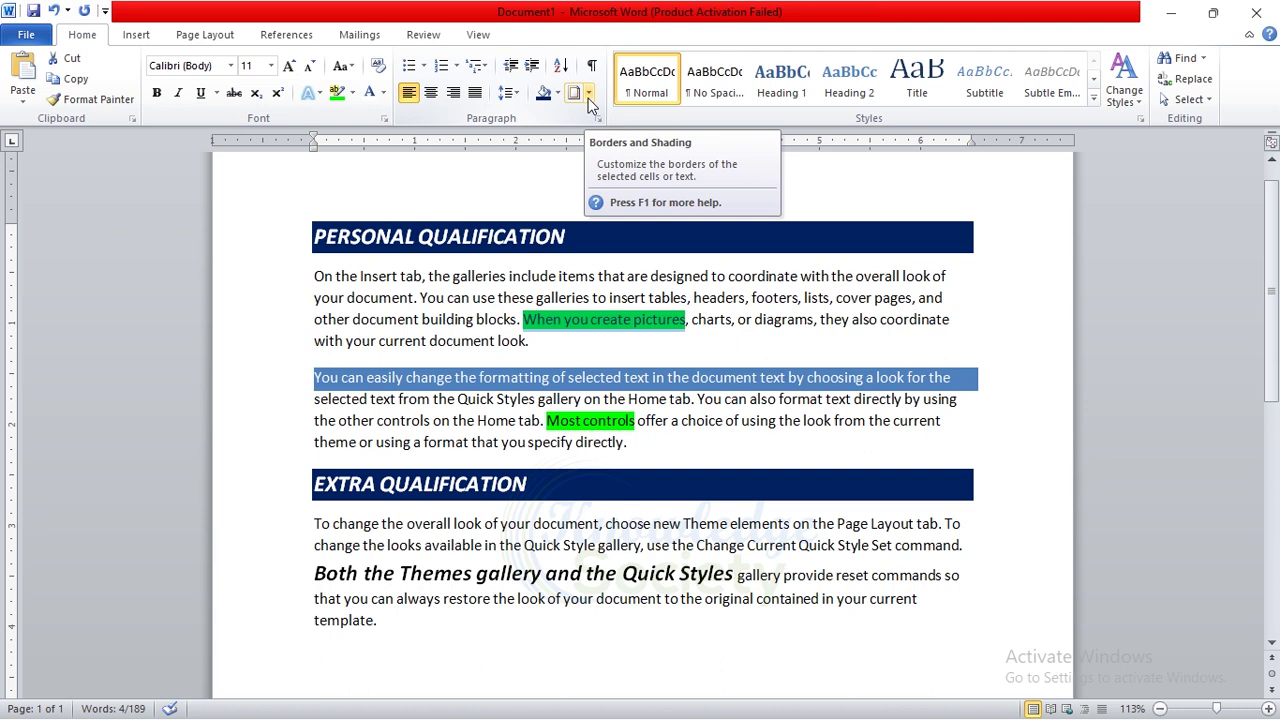
click(589, 97)
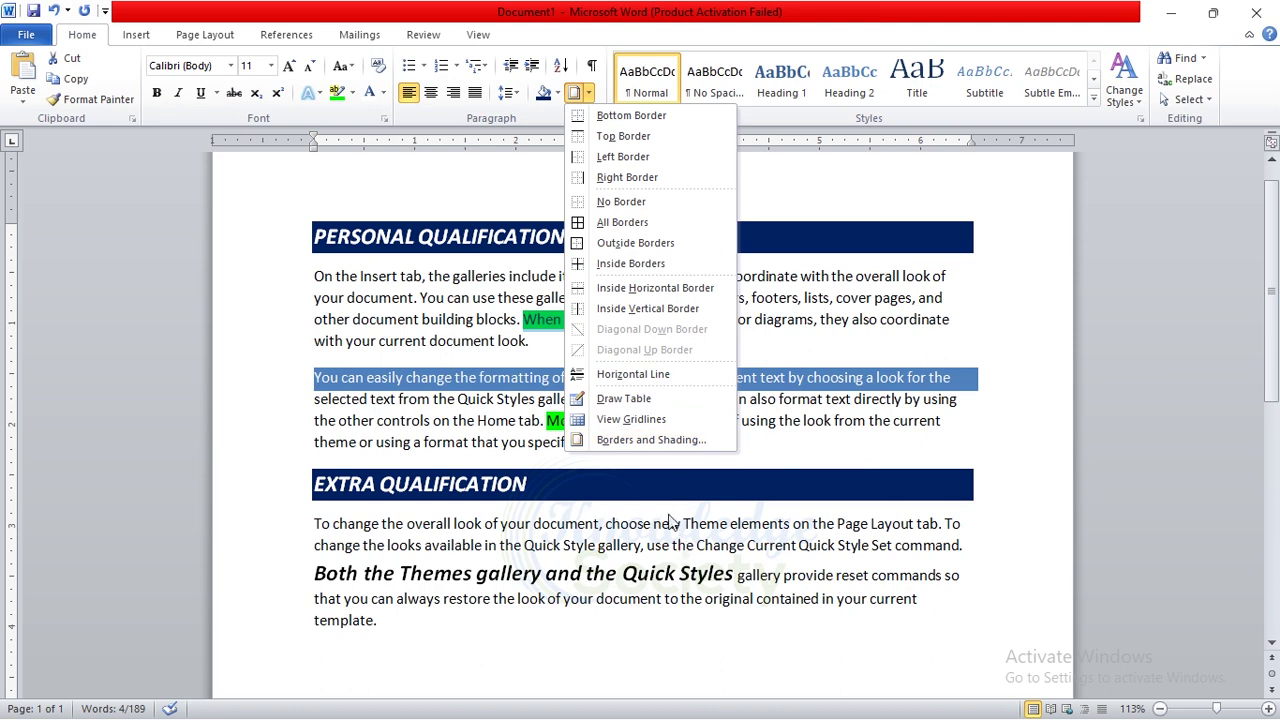
scroll(670, 518, down, 2)
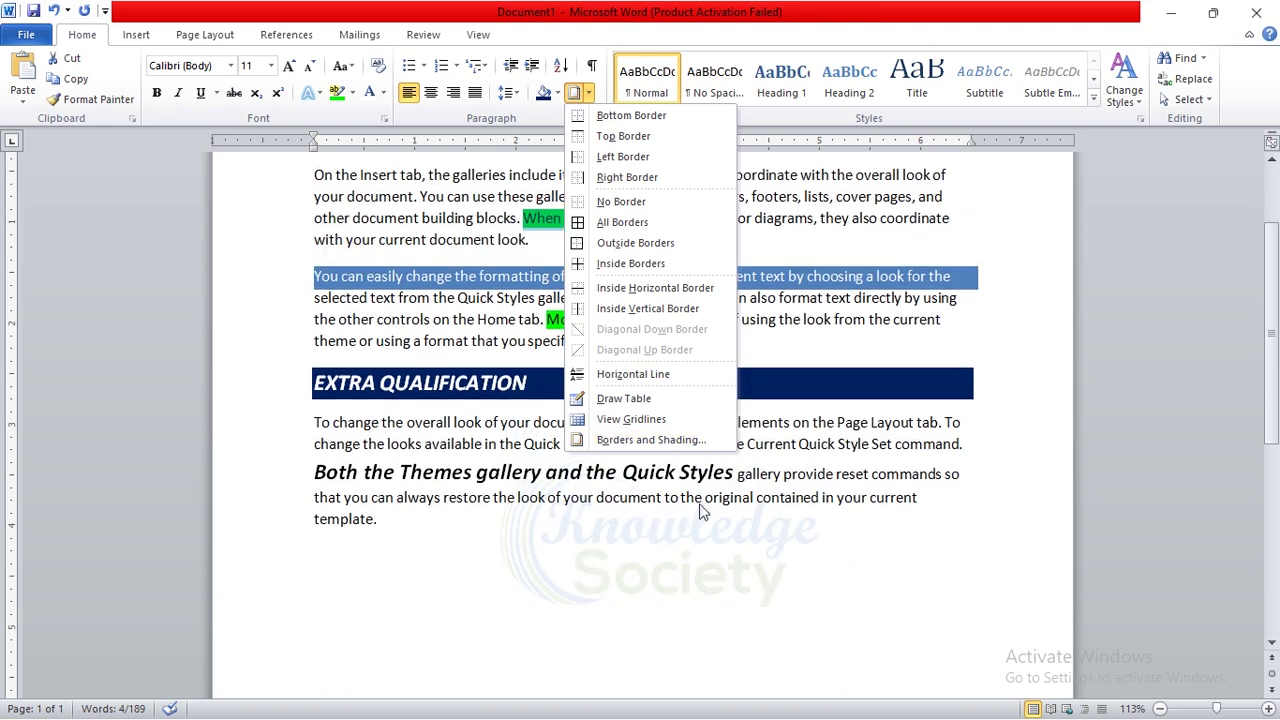
scroll(789, 516, down, 2)
click(409, 430)
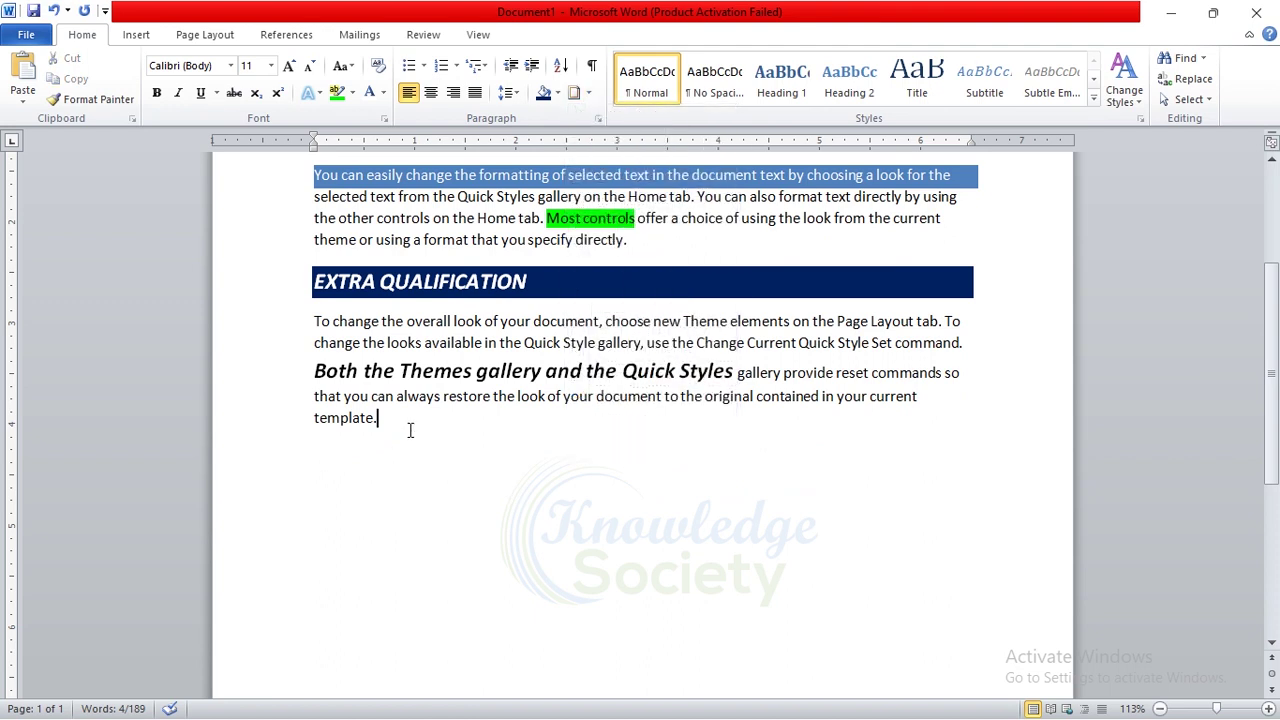
Step: Type the heading 'JAMIA MILIA ISLAMIA' on a new line below the existing text
key(Return)
key(Return)
text(M)
key(BackSpace)
text(JAMI)
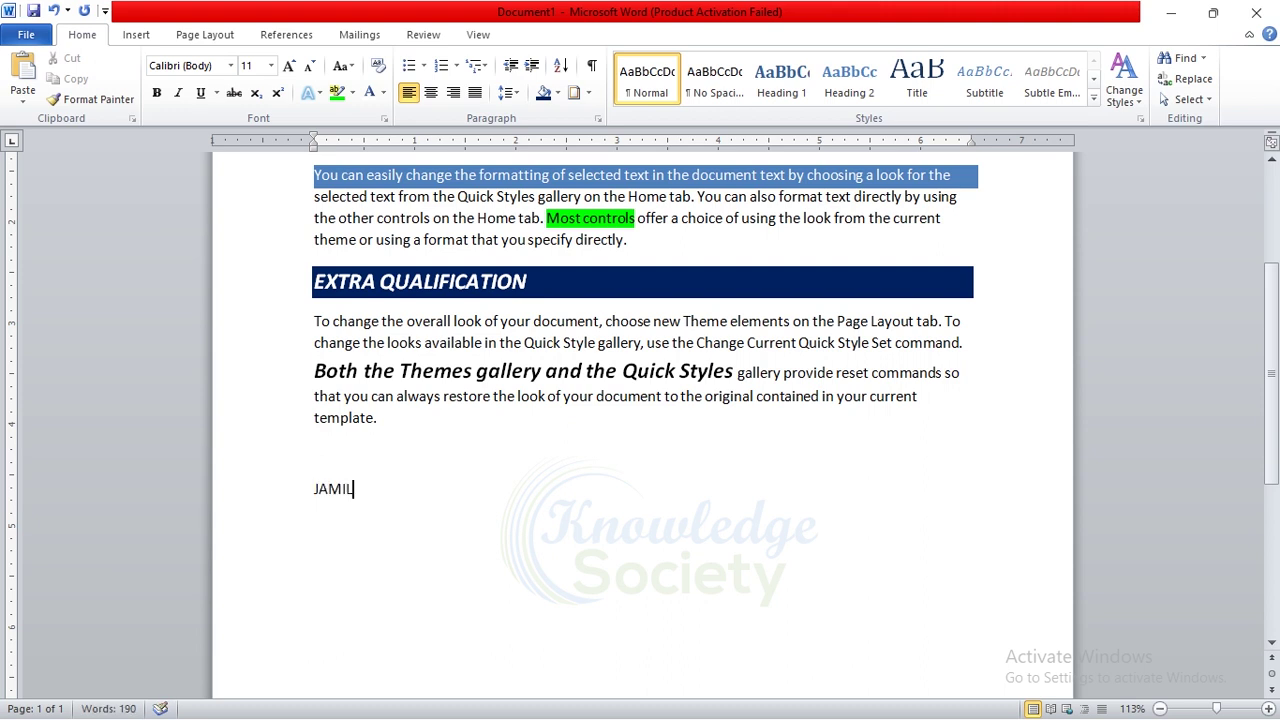
text(A MI)
text(LL)
key(BackSpace)
text(IA)
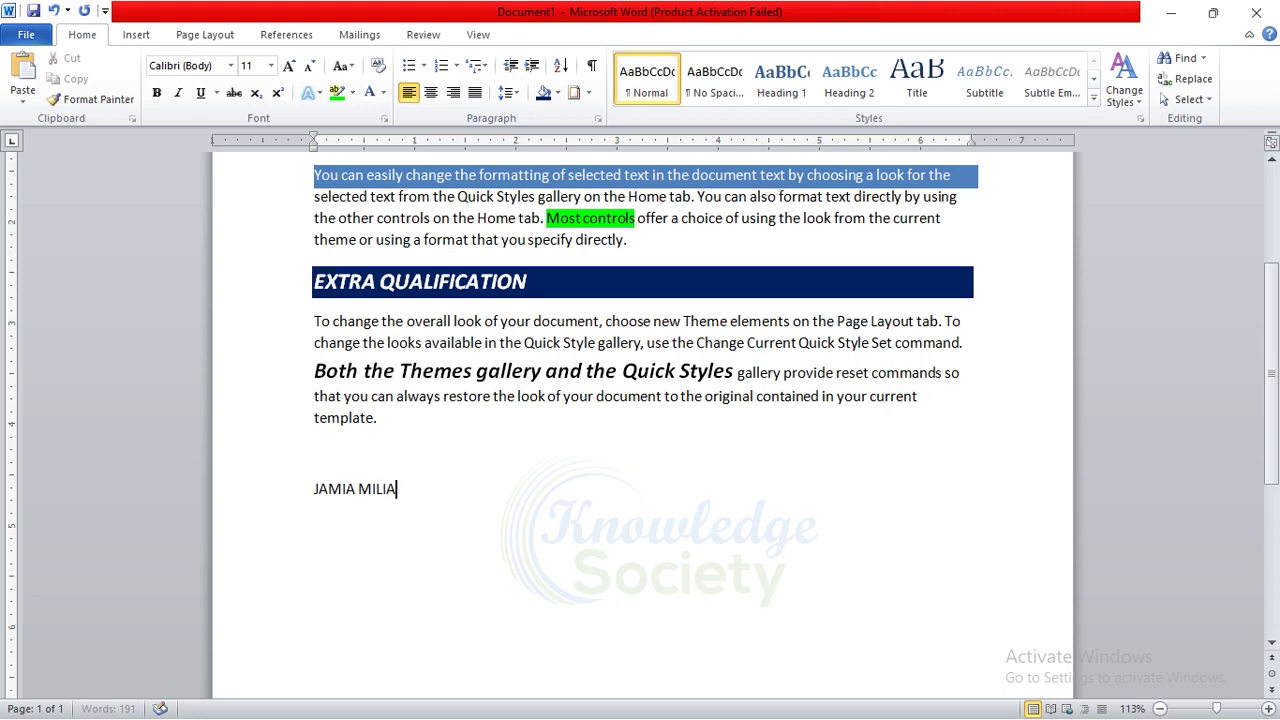
text( ISLMI)
text(A)
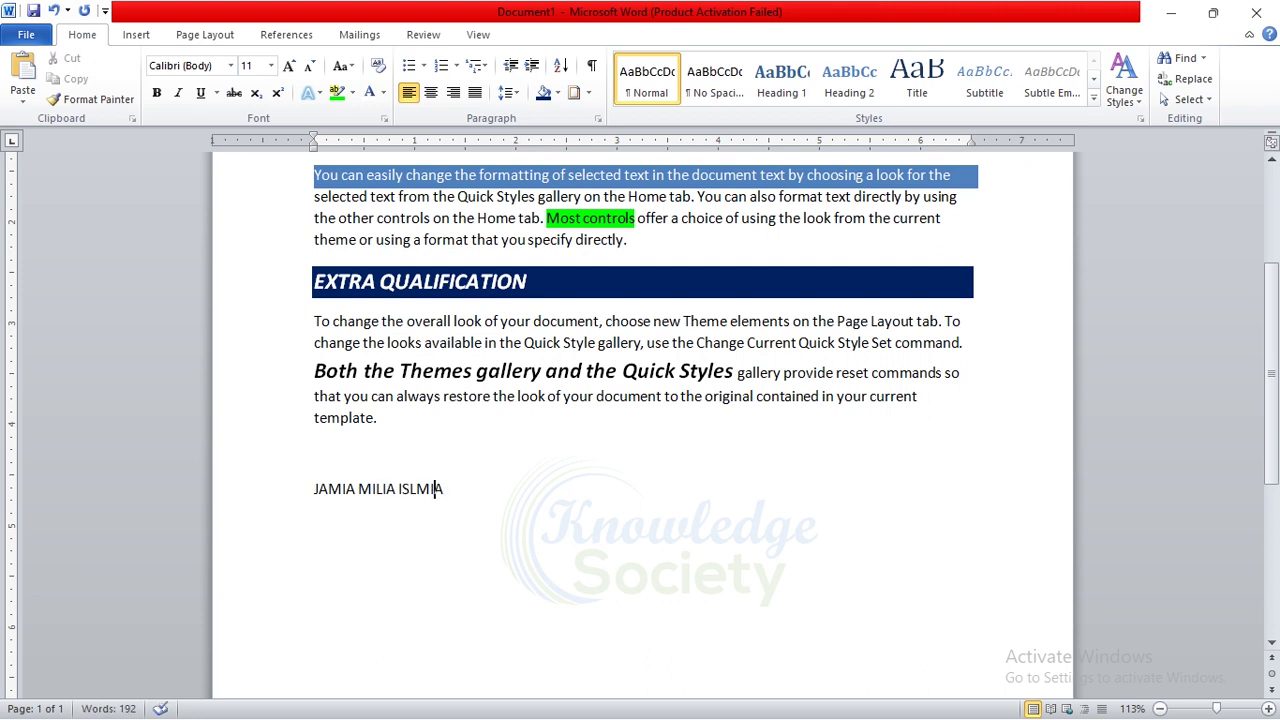
click(419, 488)
text(A)
Step: Center the heading, make it bold and enlarge it to 26 pt
drag(457, 490, 314, 492)
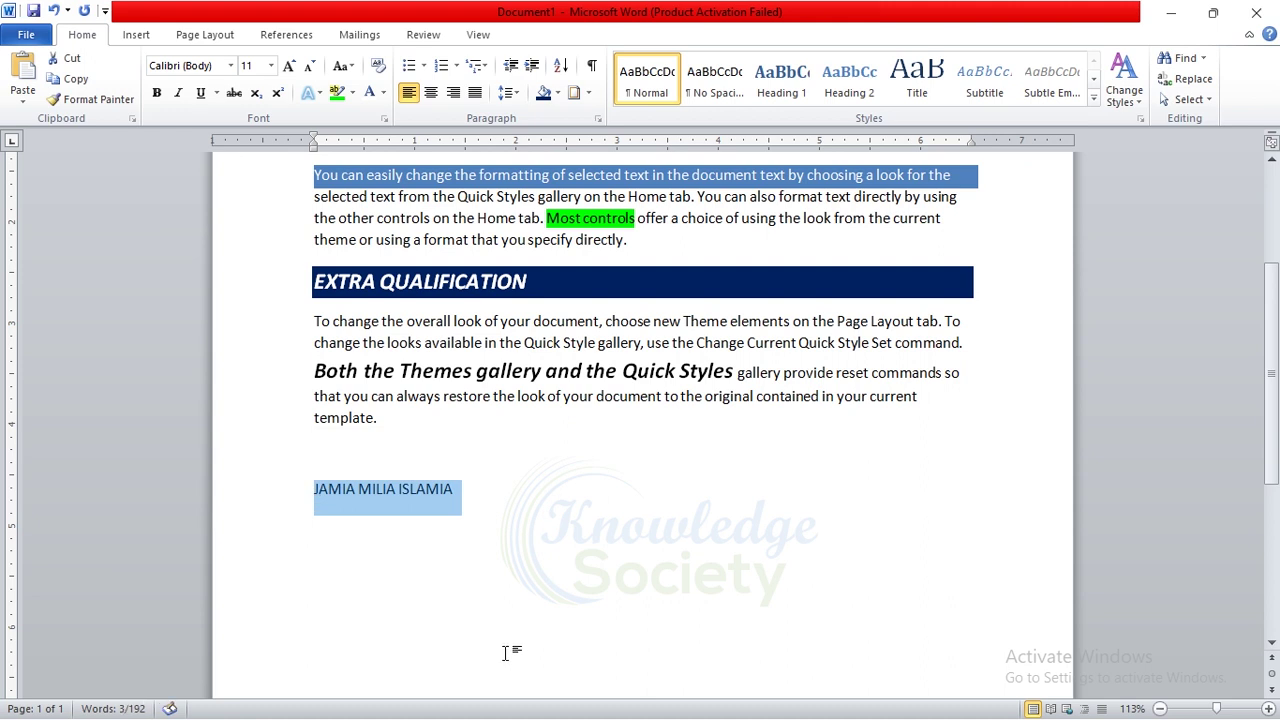
key(ctrl+e)
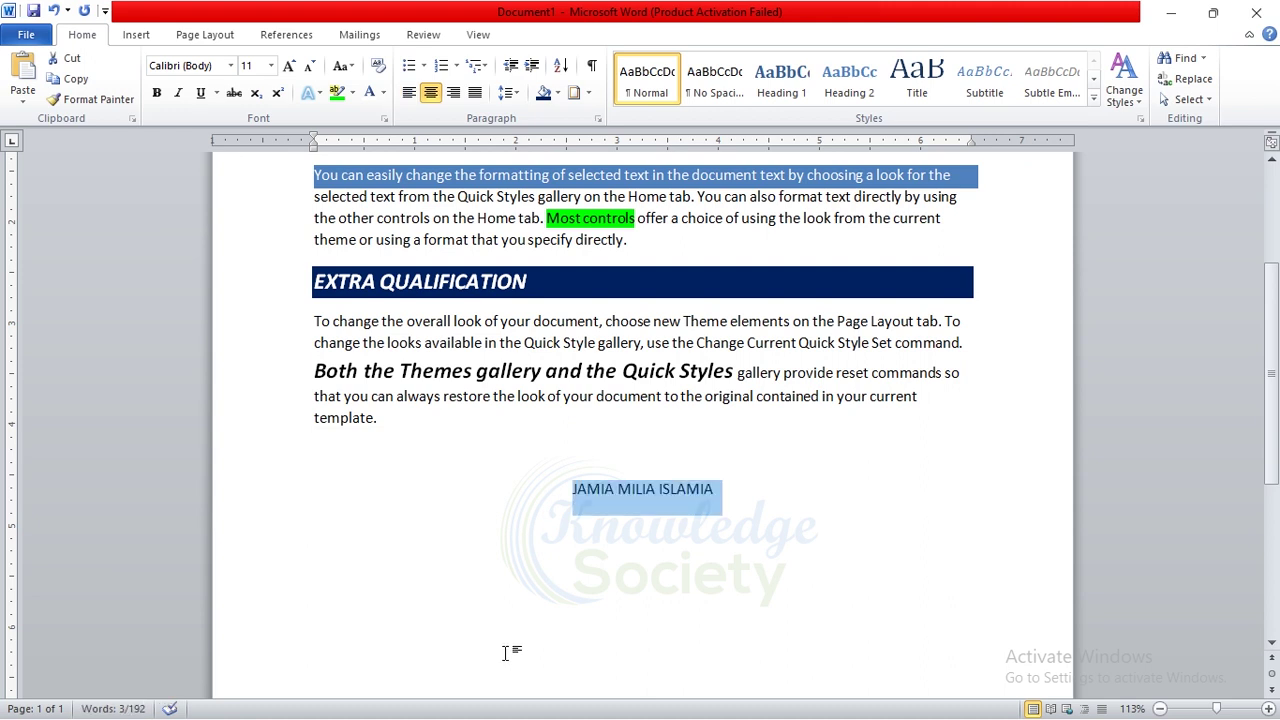
key(ctrl+b)
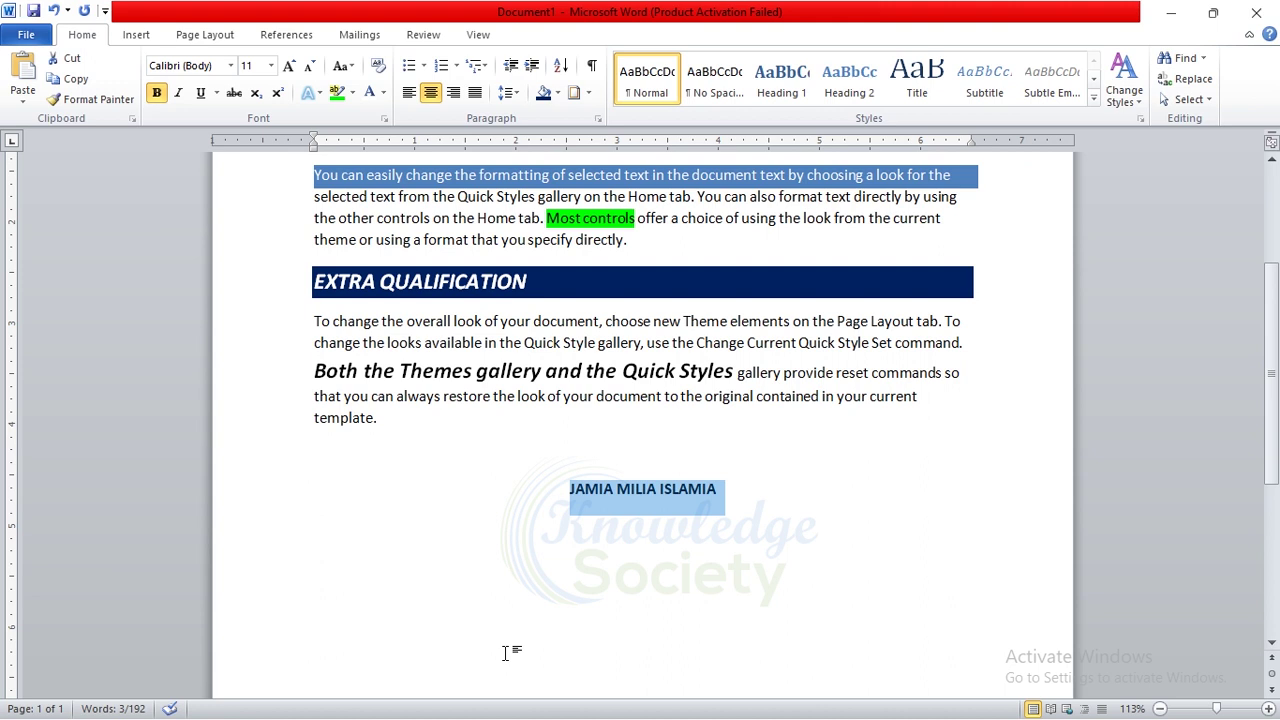
key(ctrl+shift+period)
key(ctrl+shift+period)
key(ctrl+shift+period)
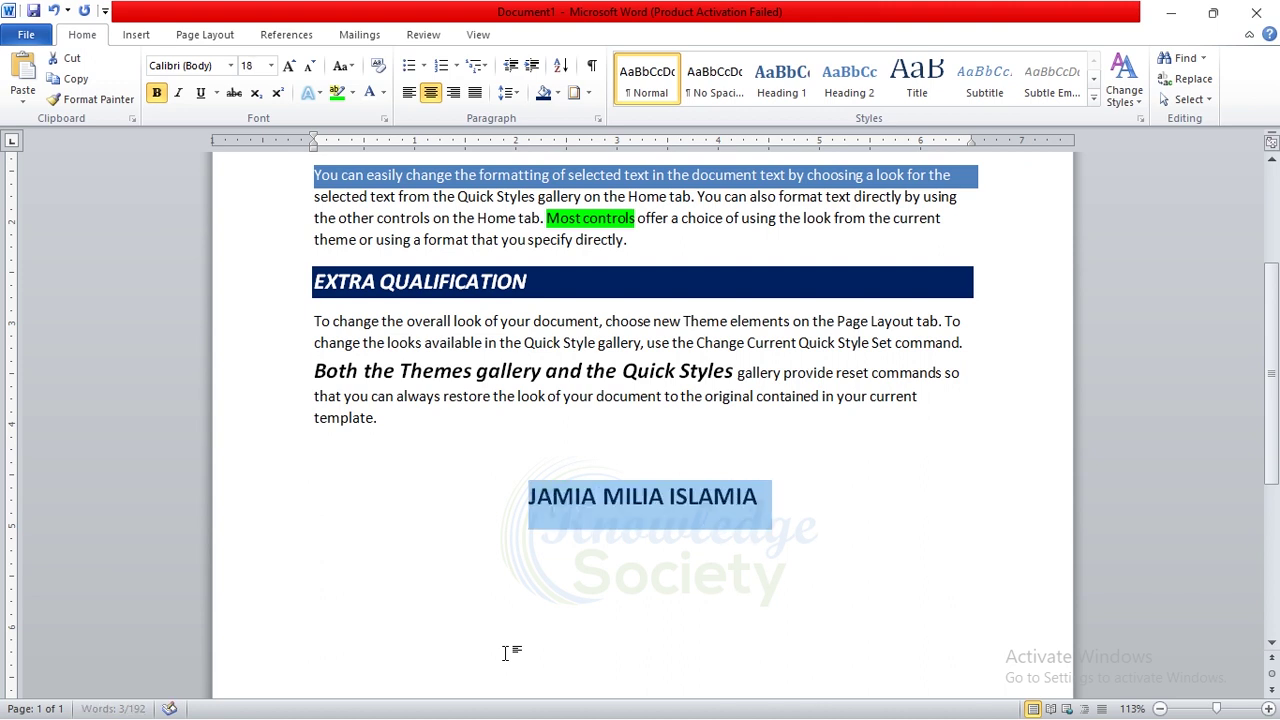
key(ctrl+shift+period)
key(ctrl+shift+period)
key(ctrl+shift+period)
key(ctrl+shift+period)
key(ctrl+shift+period)
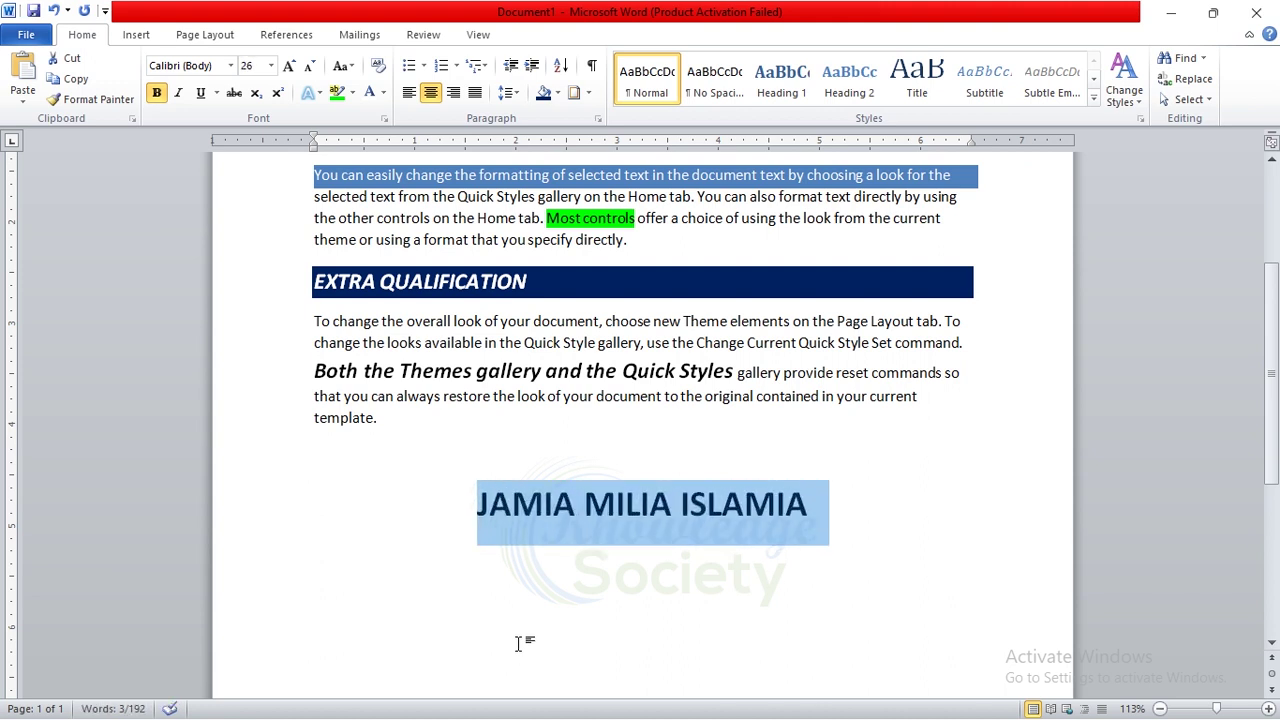
click(682, 612)
click(815, 512)
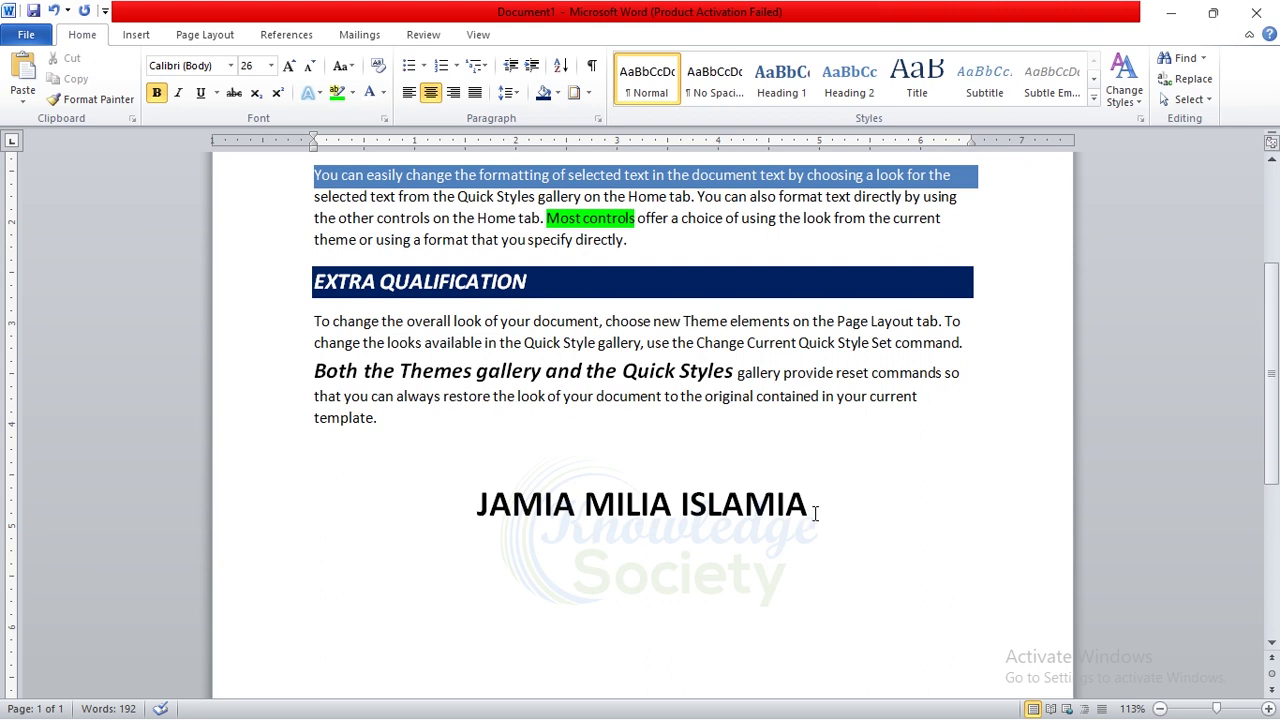
Step: Type the address 'Jasola Vihar, New Delhi' on a new line under the heading
key(Return)
text(j)
key(BackSpace)
text(j)
key(BackSpace)
text(J)
text(asola V)
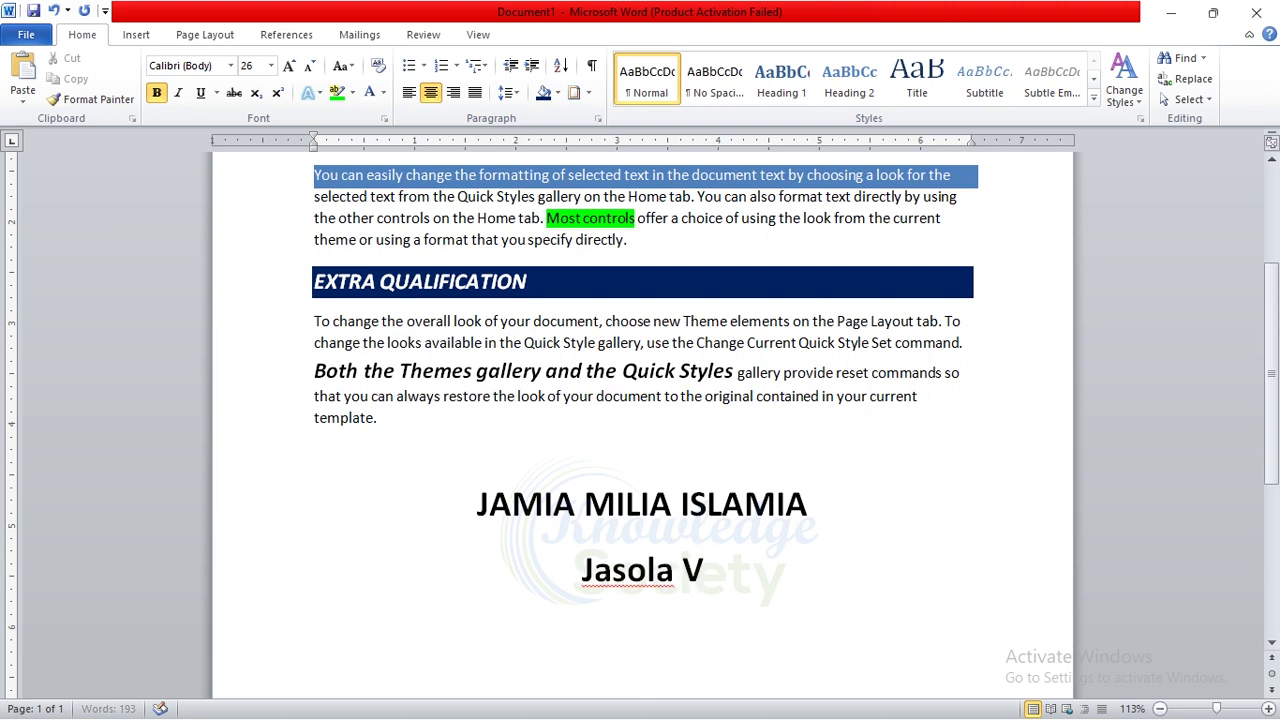
text(ihar)
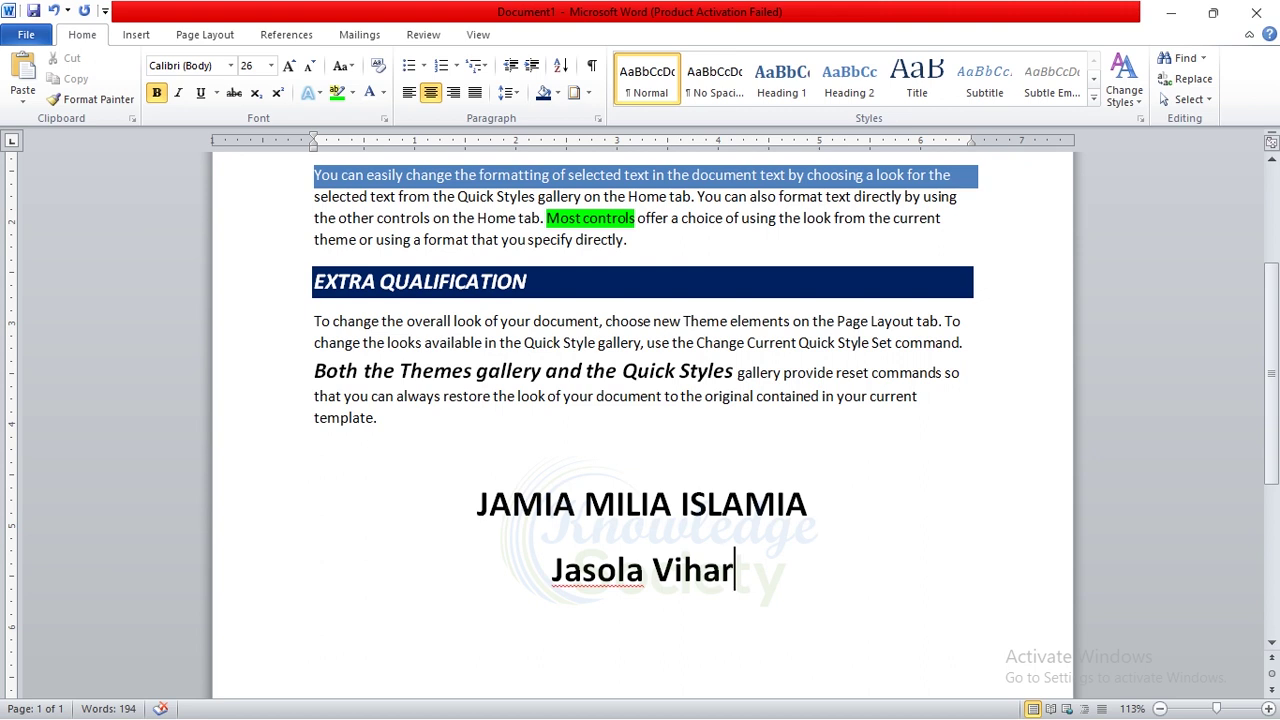
text(, Ne)
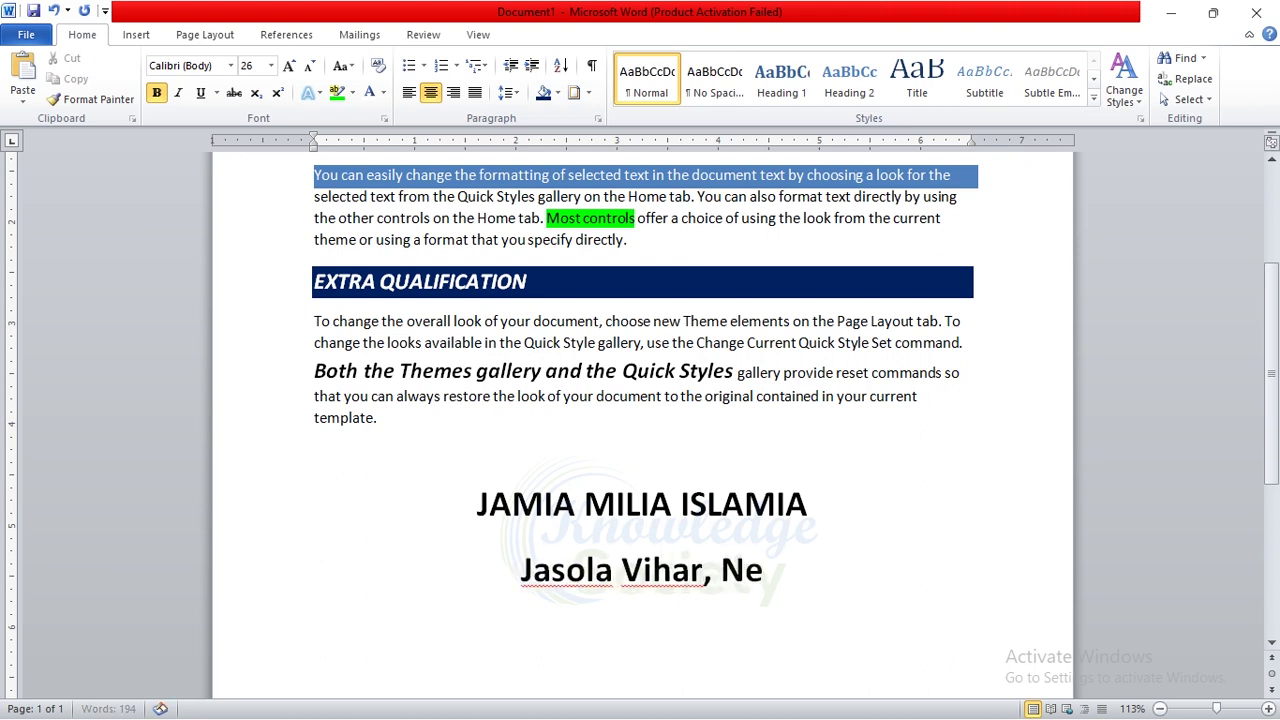
text(w Delhi)
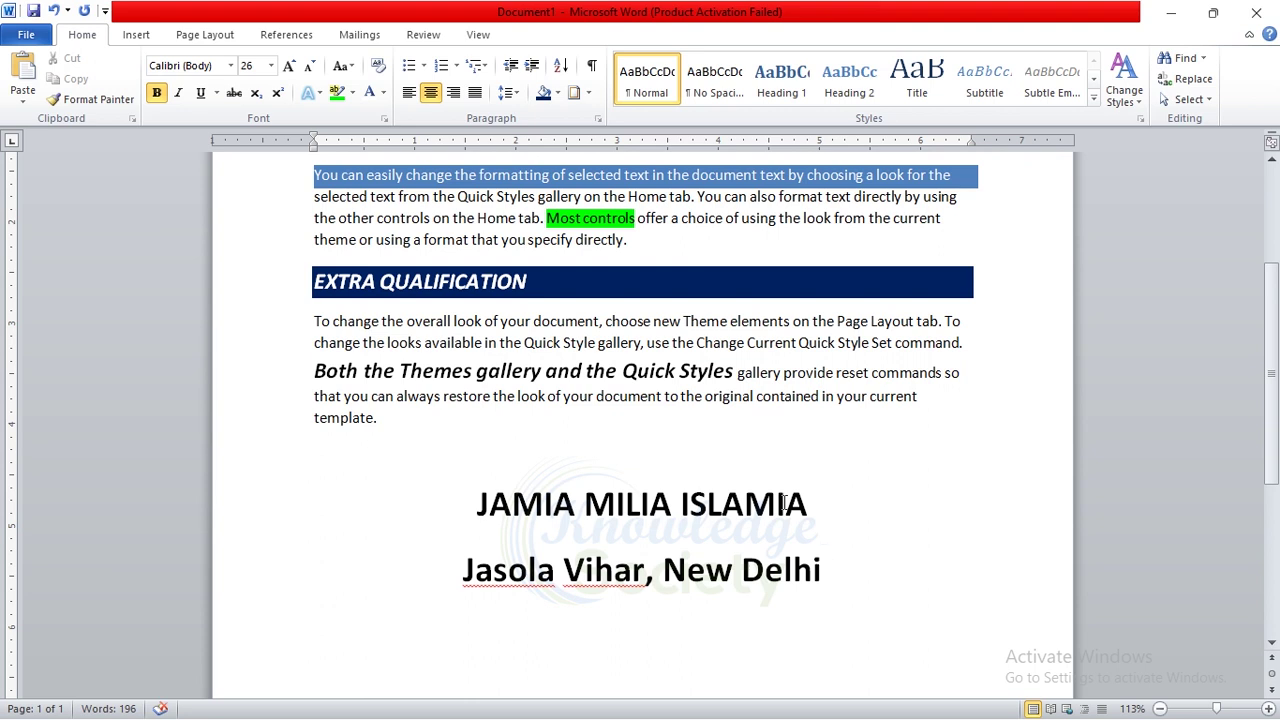
Step: Shrink the address line to 11 pt with Shrink Font
drag(846, 572, 460, 582)
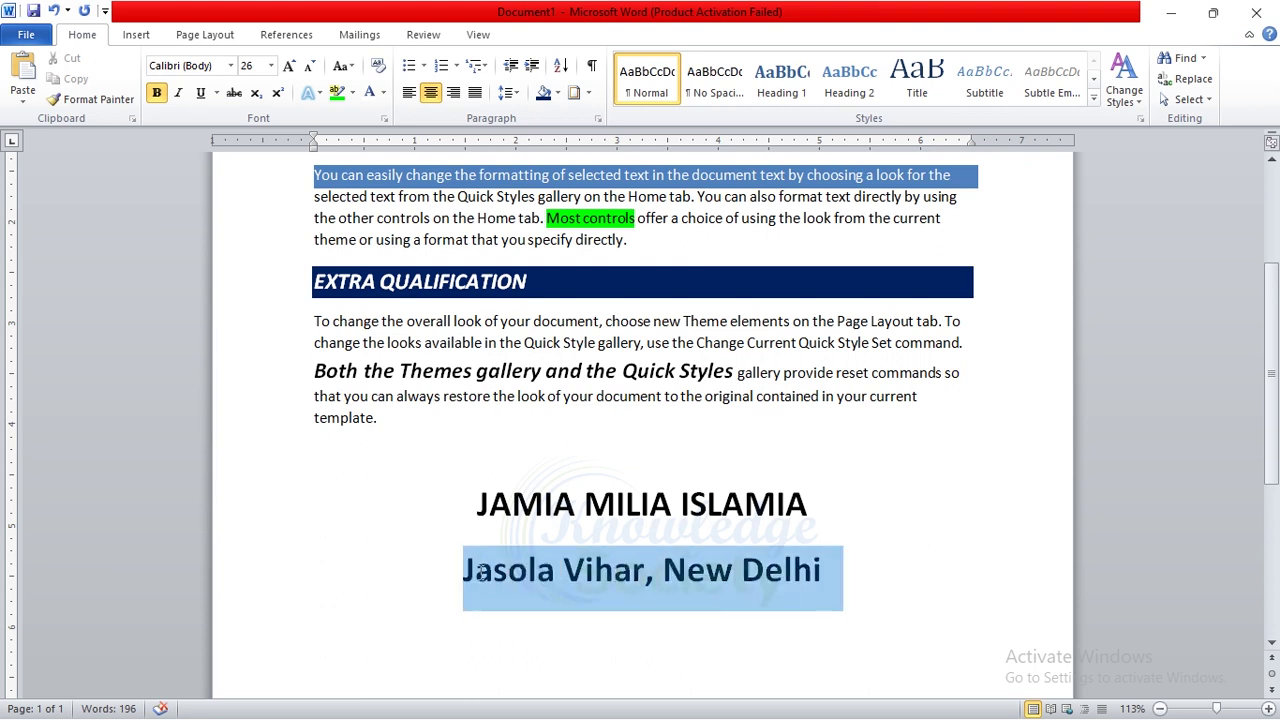
click(310, 66)
click(310, 66)
click(310, 66)
click(310, 66)
click(310, 66)
click(310, 66)
click(310, 66)
click(310, 66)
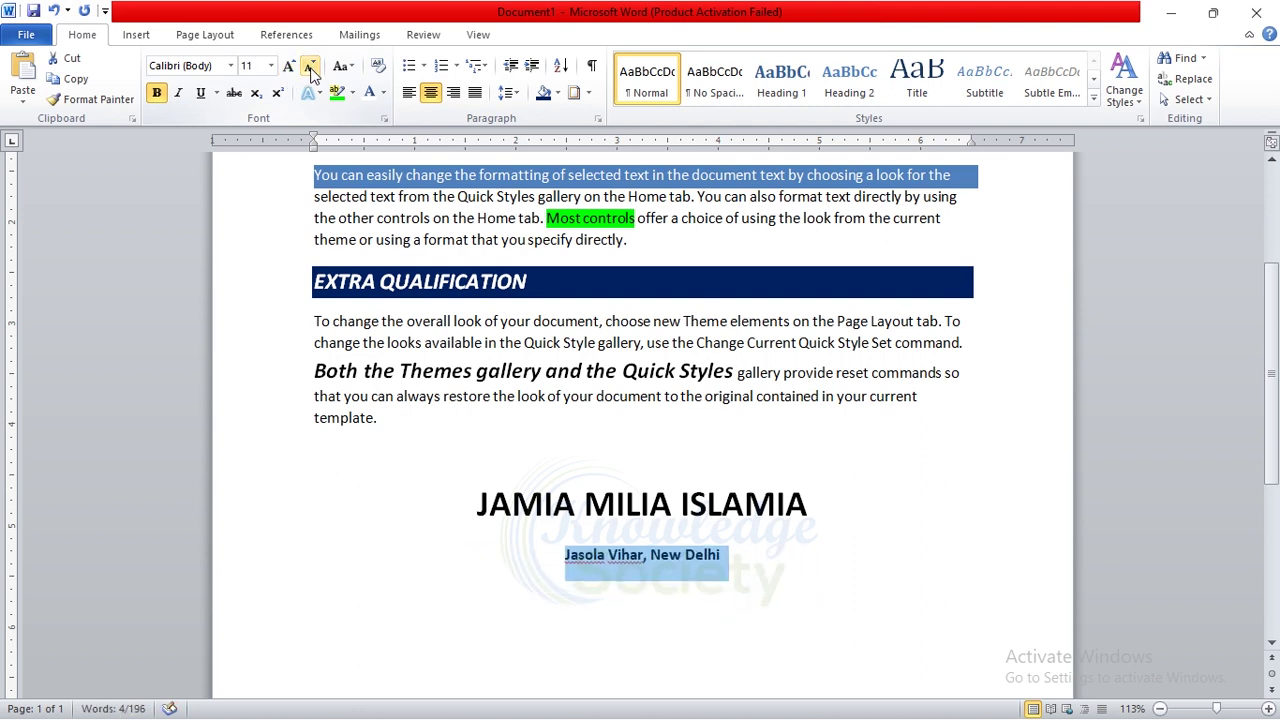
click(535, 592)
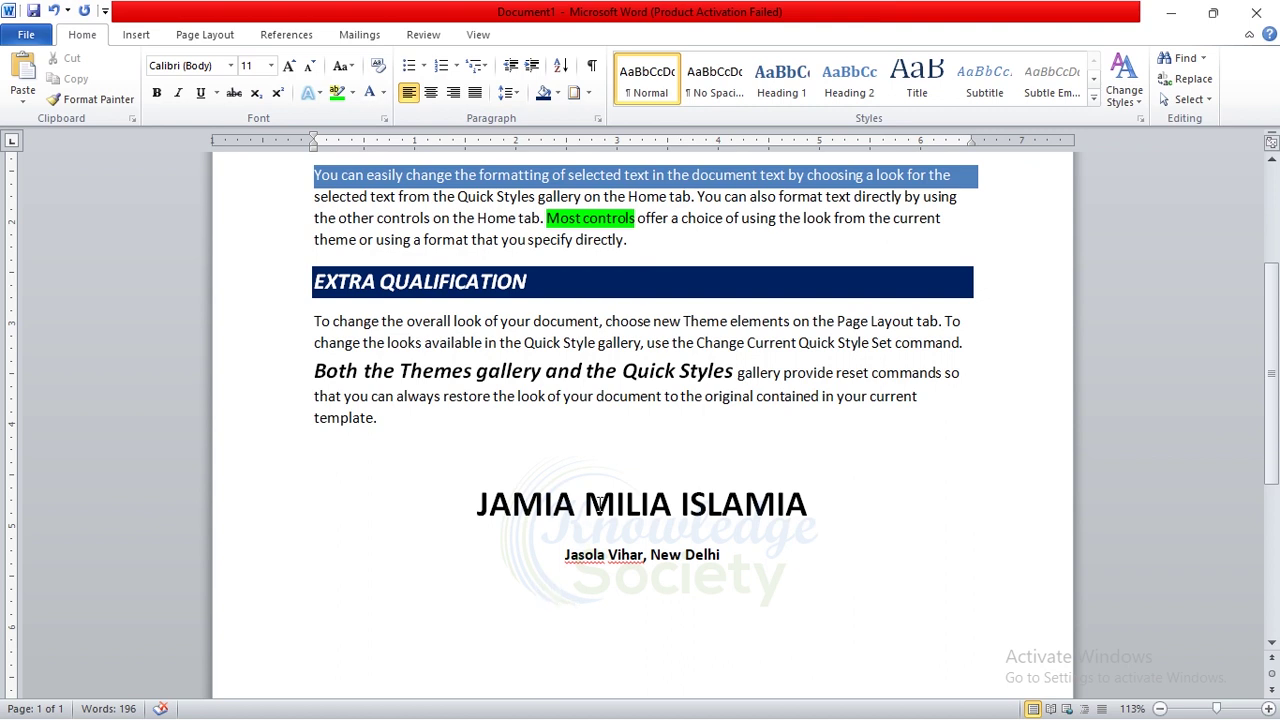
Step: Cut the address line out, leaving the cursor at the end of the heading
drag(563, 562, 712, 586)
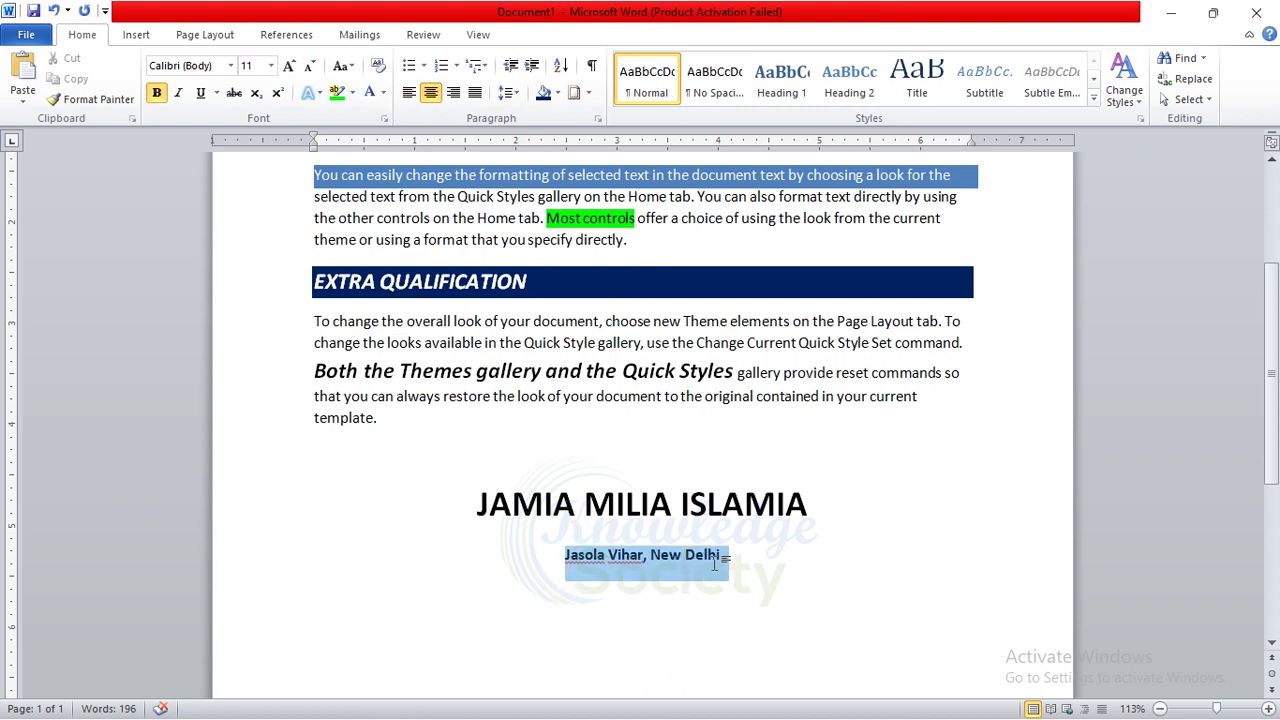
click(665, 508)
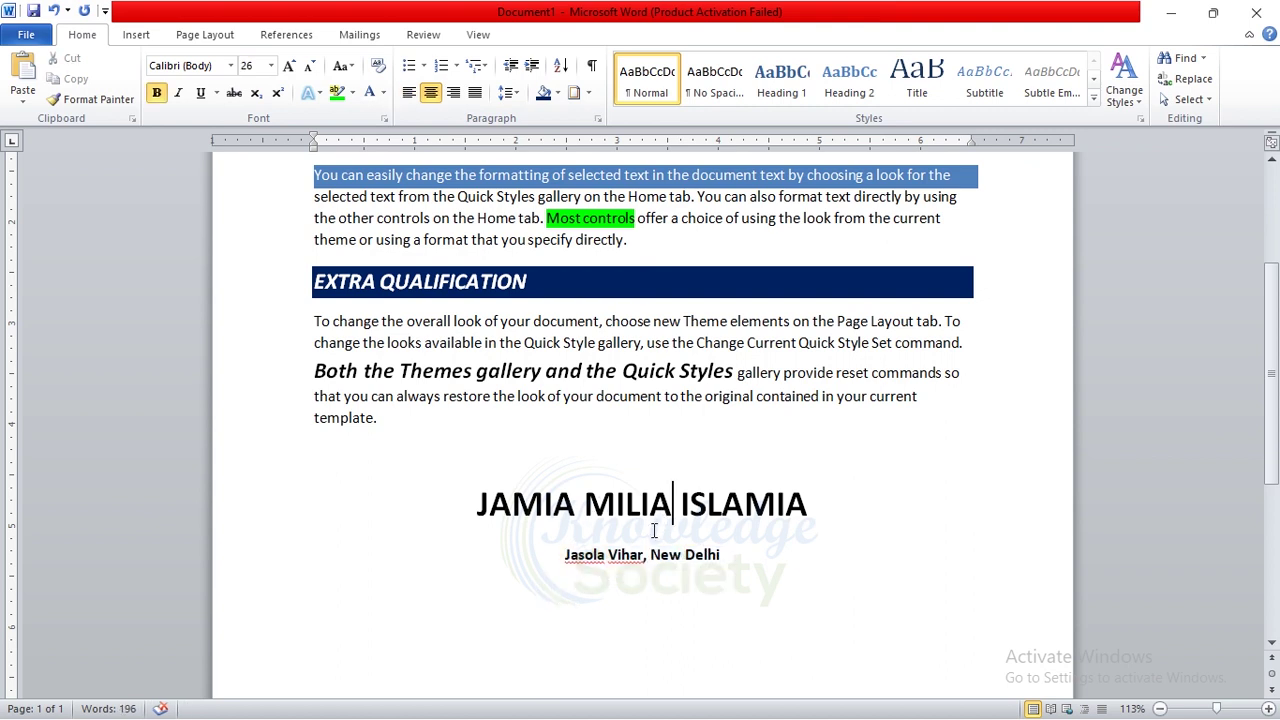
drag(728, 575, 580, 563)
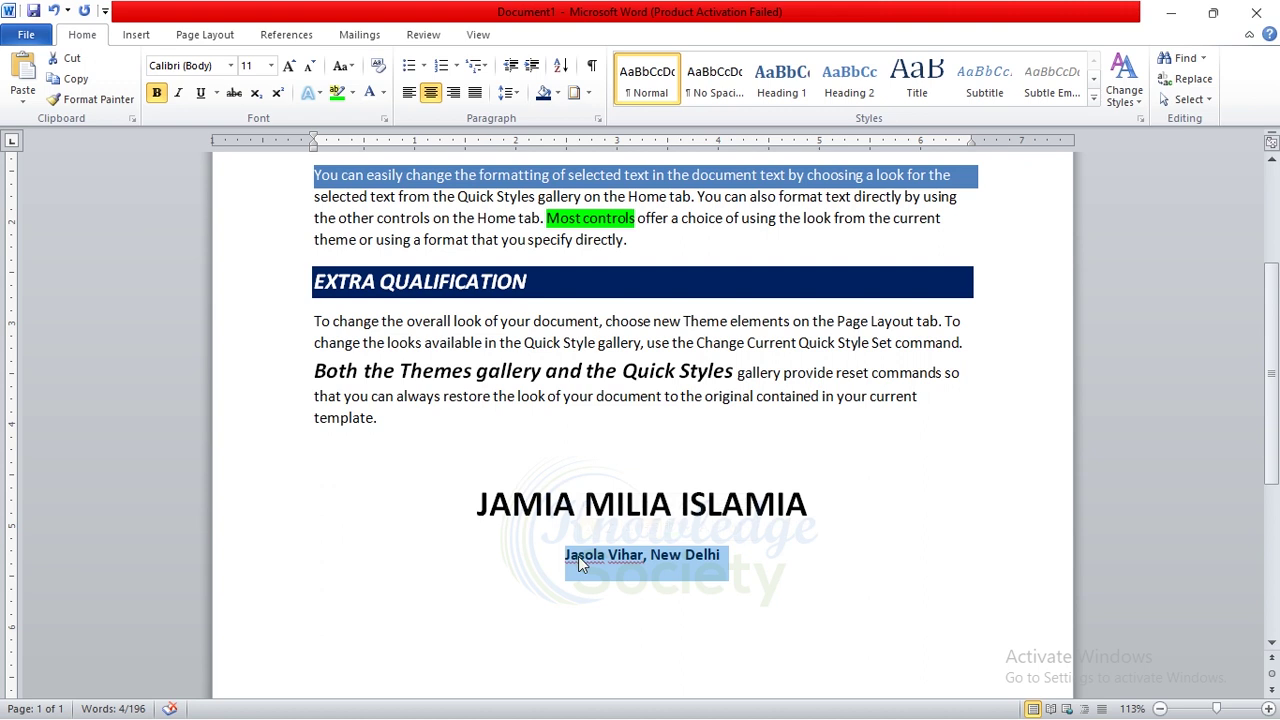
key(Delete)
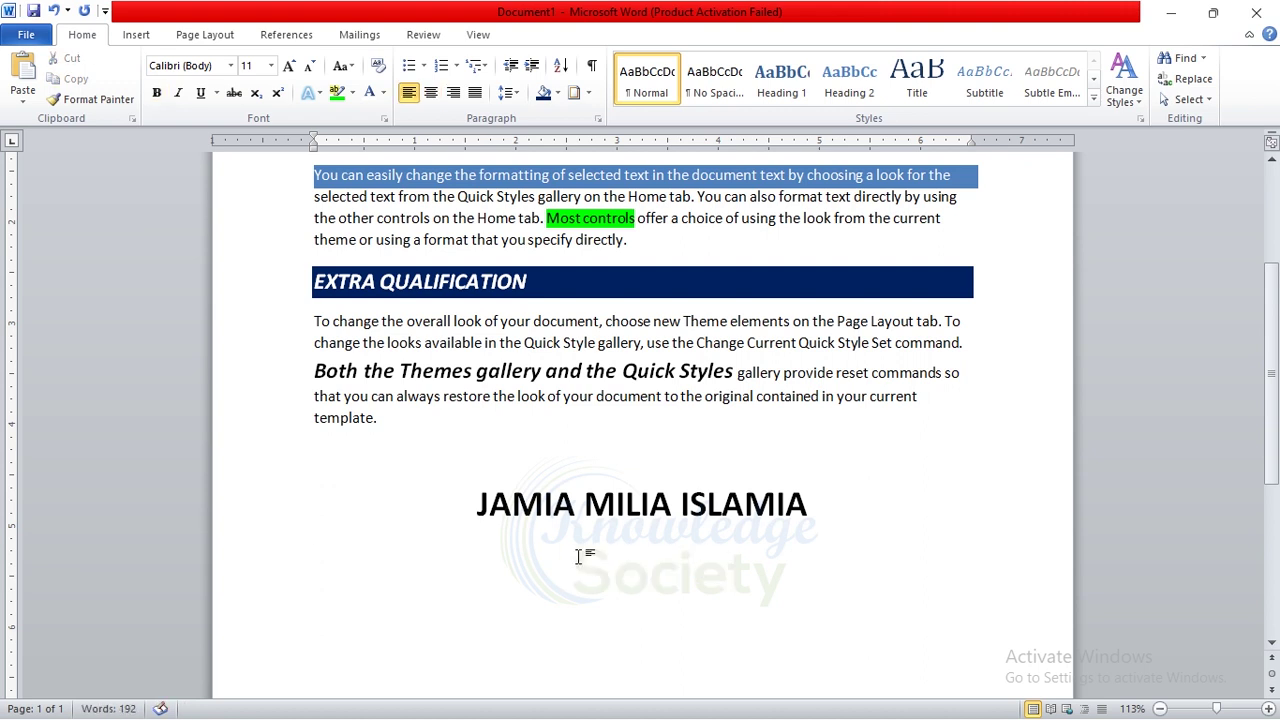
click(586, 515)
key(End)
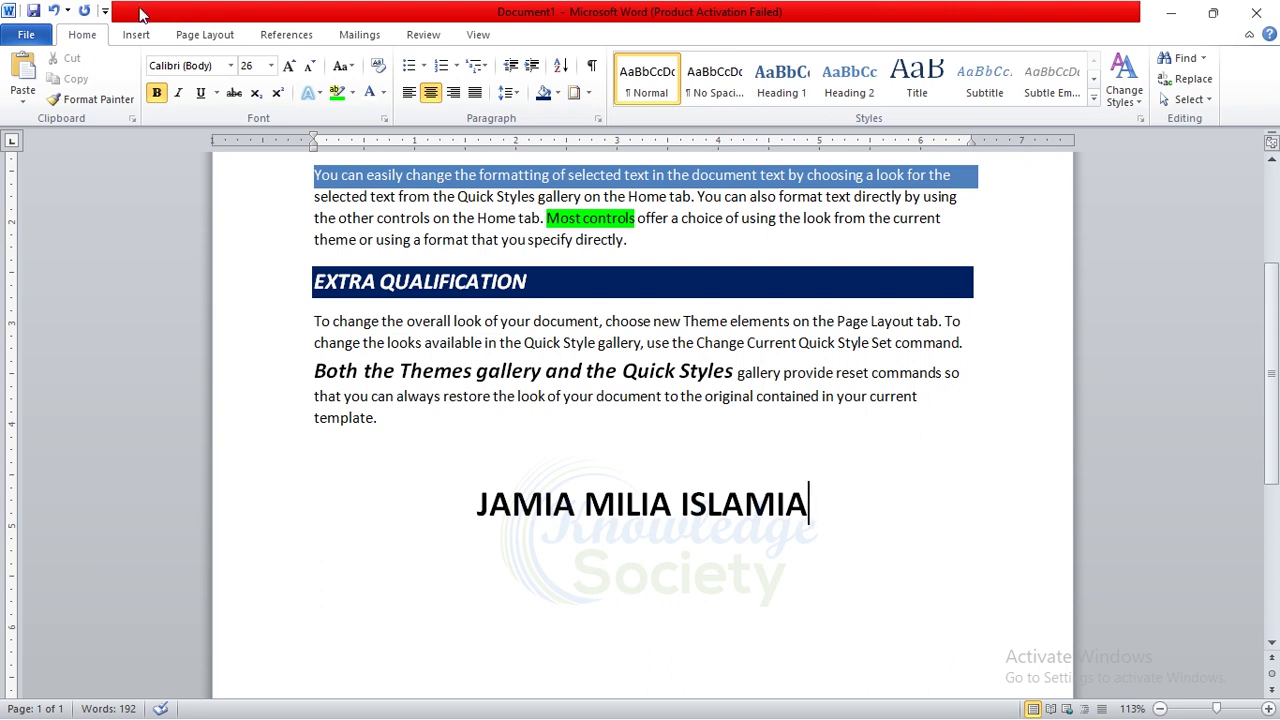
scroll(281, 110, down, 1)
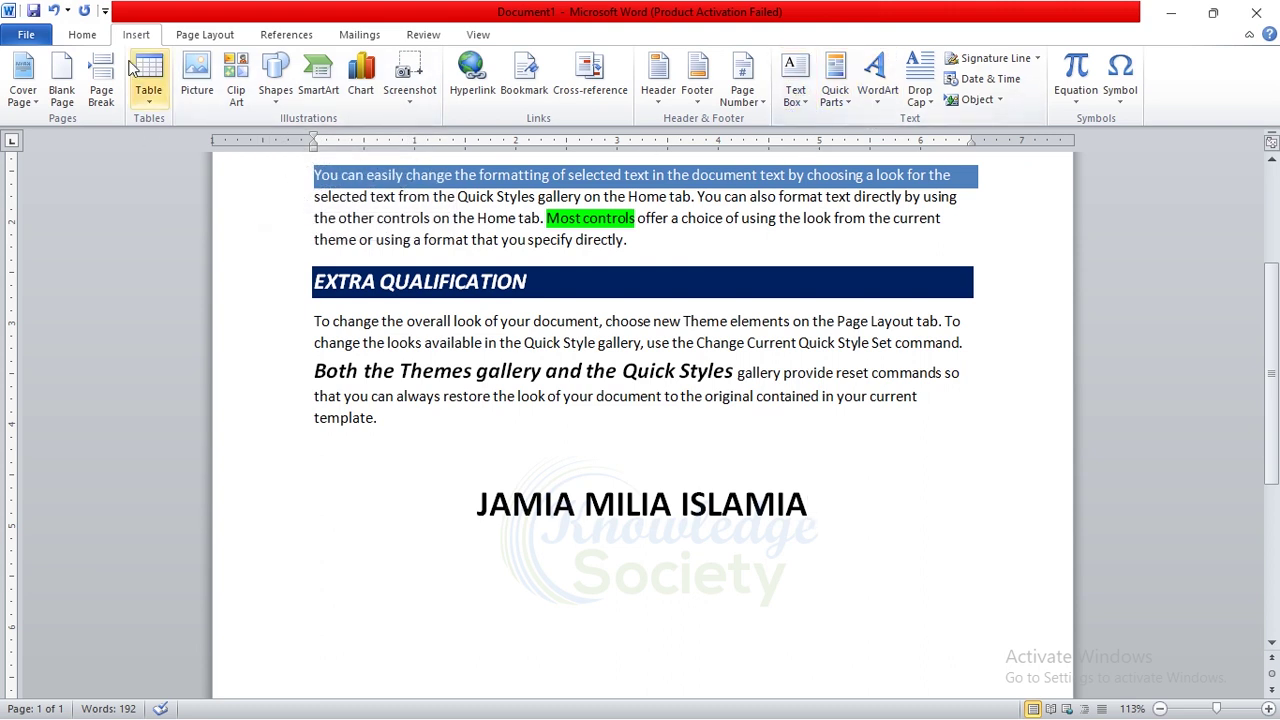
Step: Insert a simple text box and paste the address into it
click(792, 100)
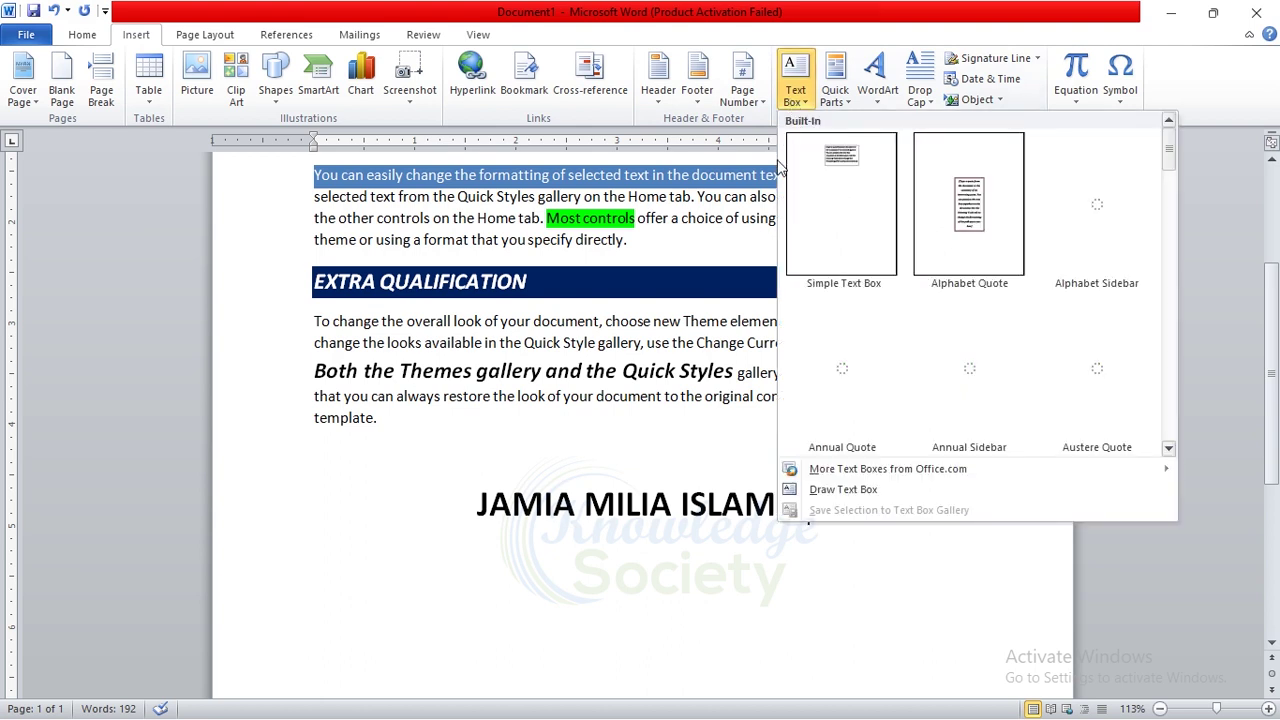
click(863, 168)
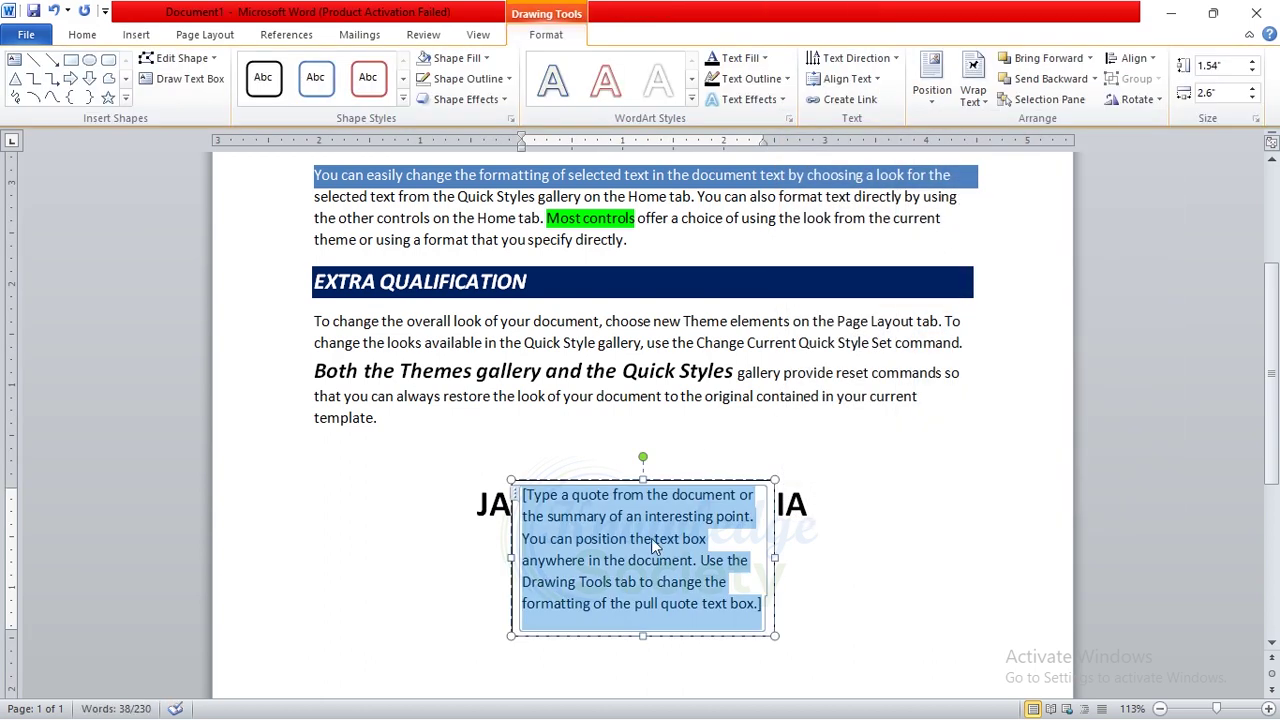
text(Jasola Vihar, New Delhi)
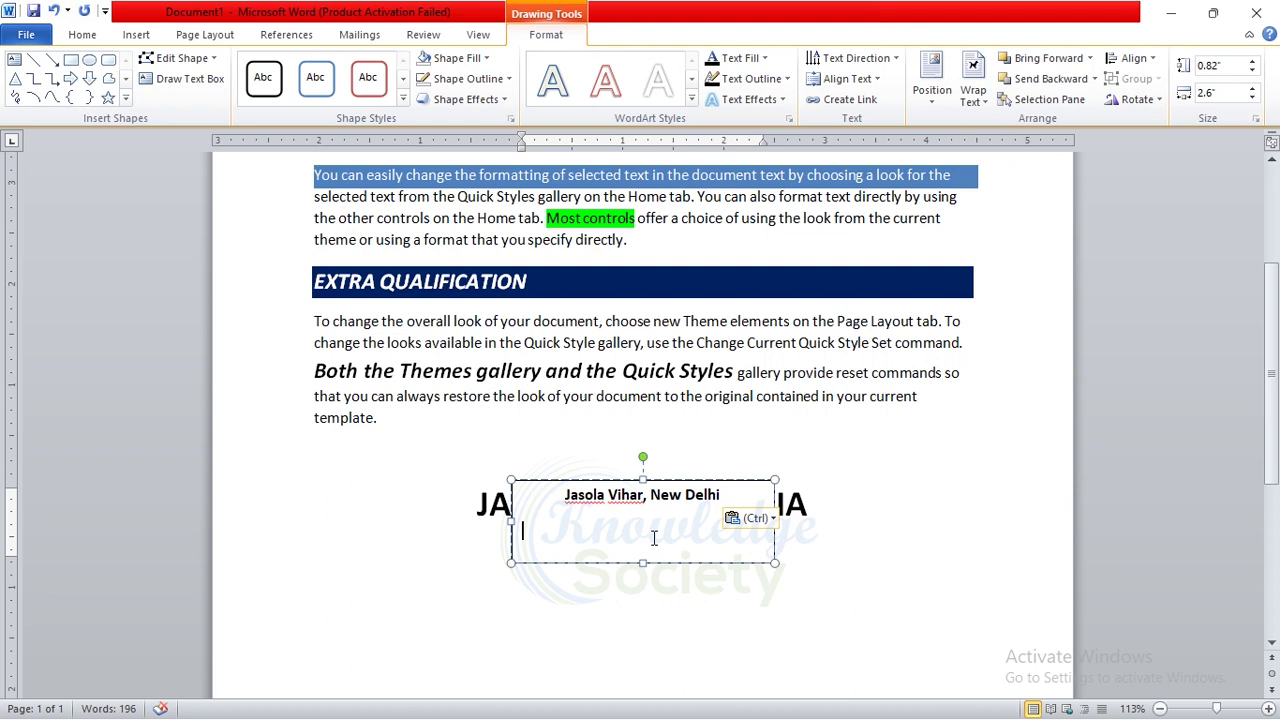
Step: Remove the text box's outline and fill
click(688, 478)
click(470, 78)
click(471, 234)
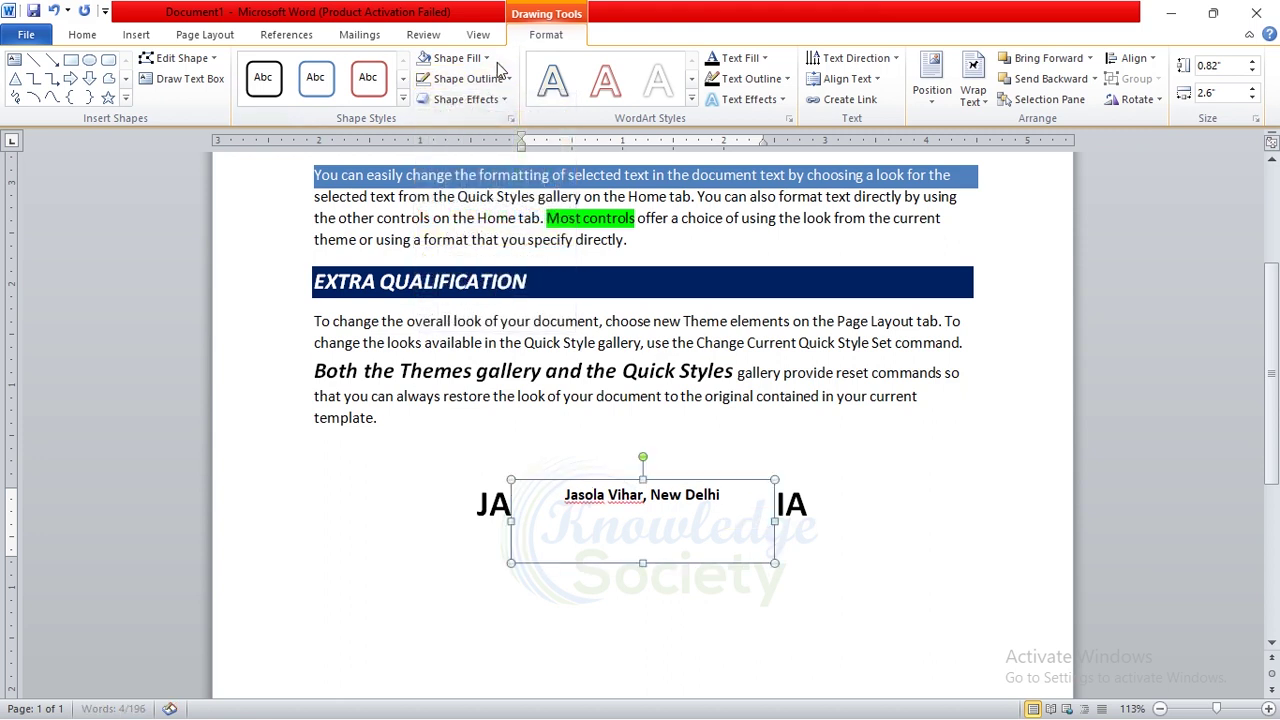
click(488, 59)
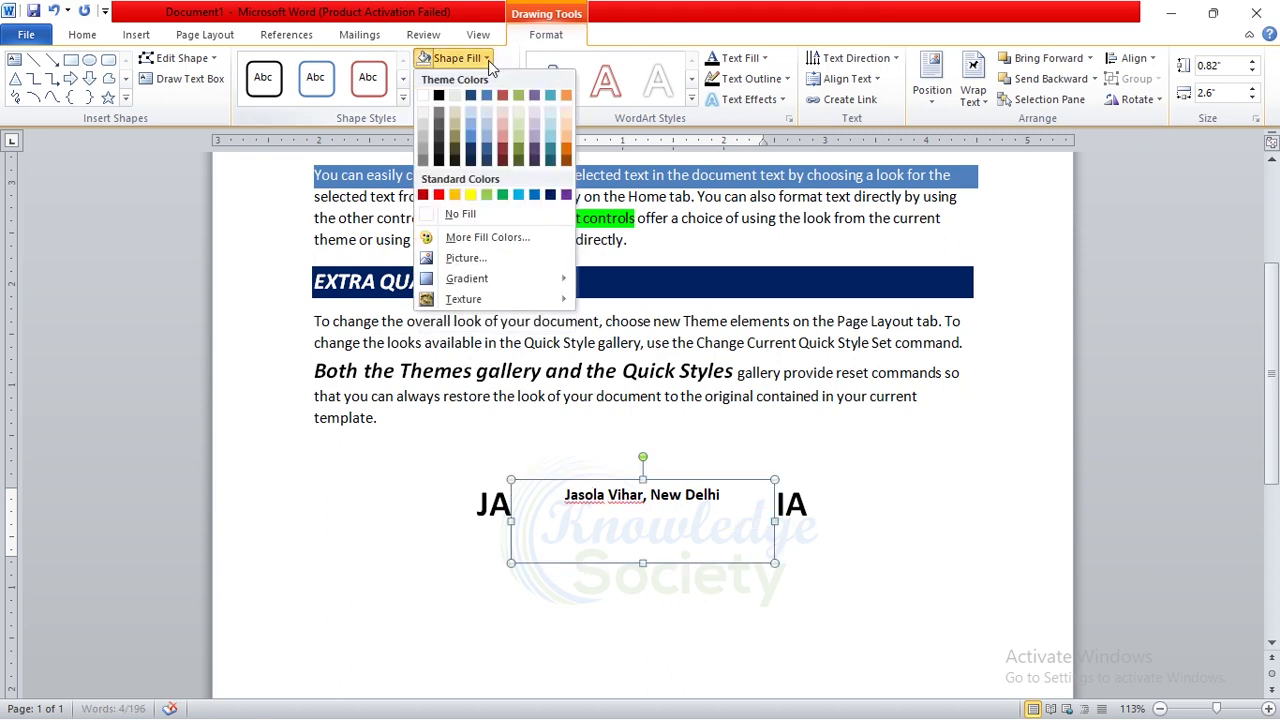
click(491, 218)
Step: Move the address box beneath the heading and nudge it slightly upward
drag(676, 482, 664, 515)
key(ctrl+Up)
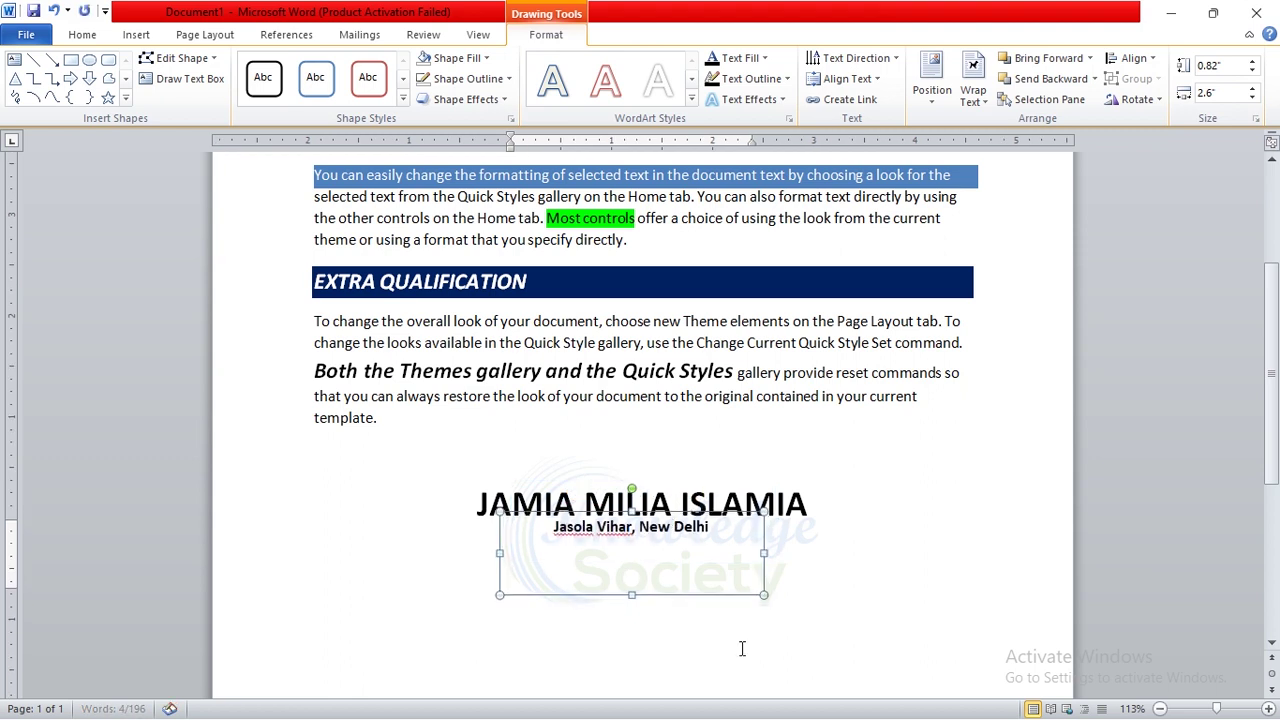
key(ctrl+Up)
key(ctrl+Up)
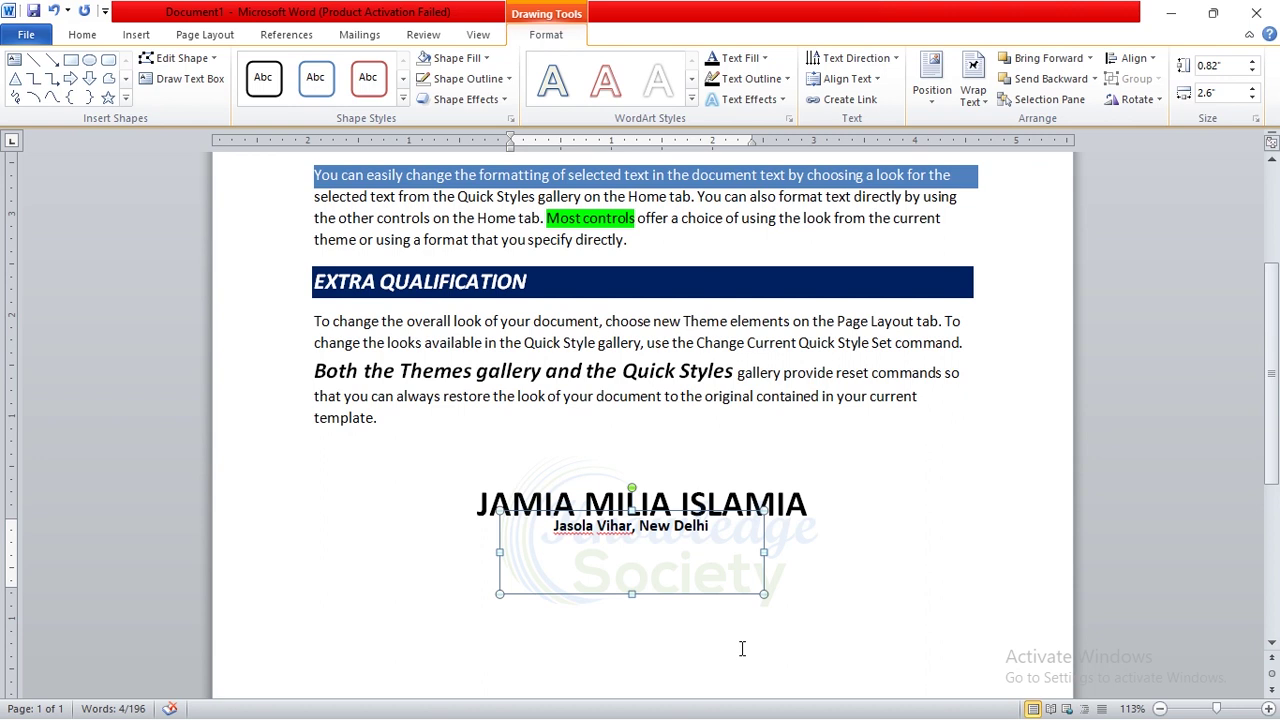
key(Escape)
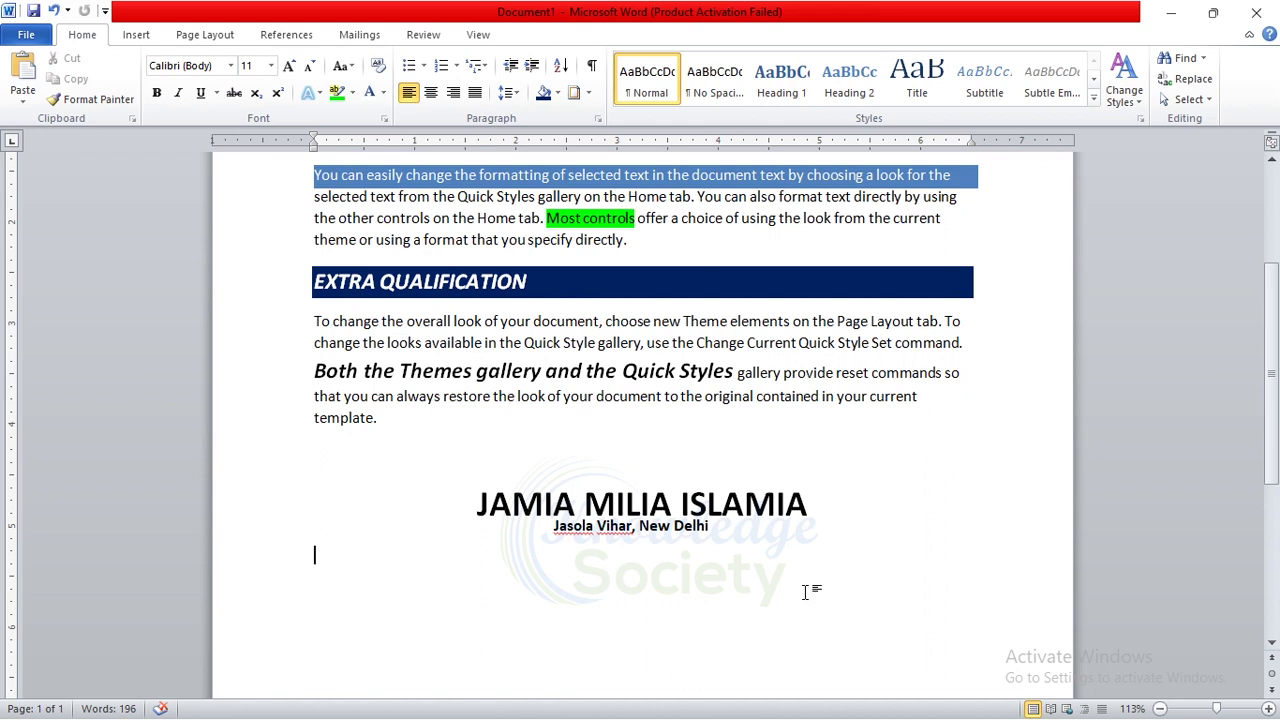
Step: Add a bottom border line beneath the heading and address
click(817, 502)
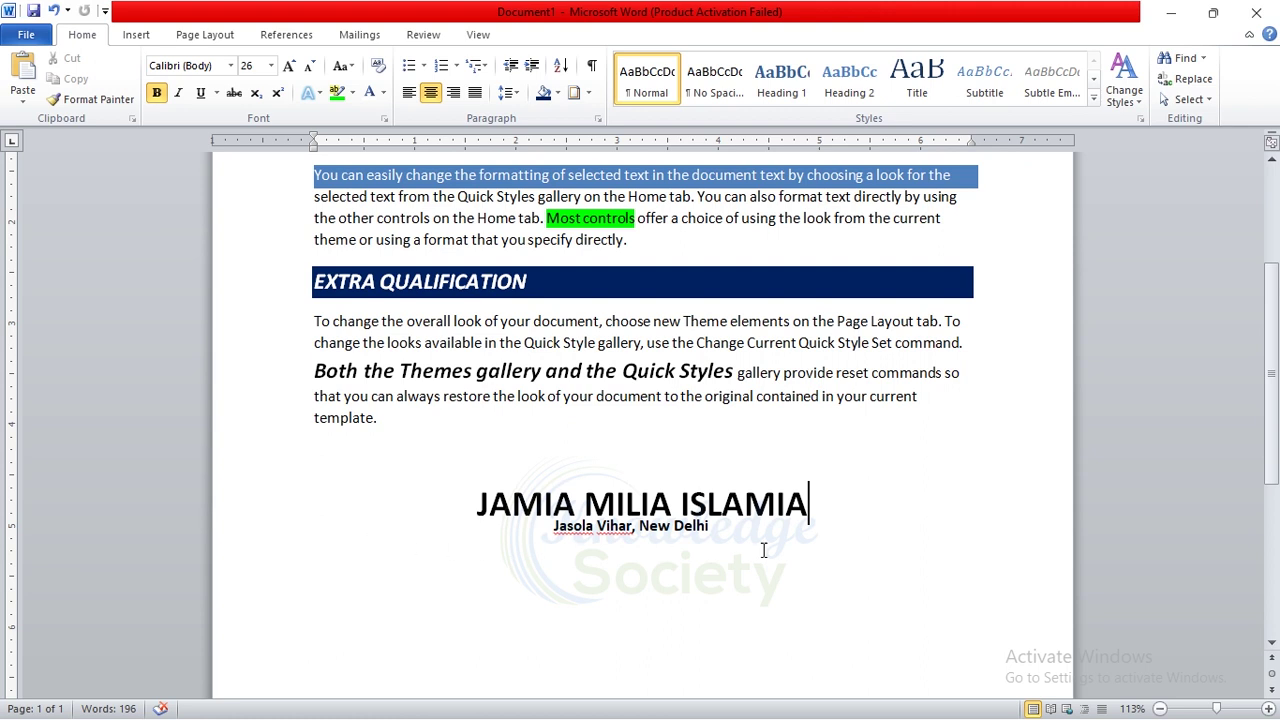
click(590, 93)
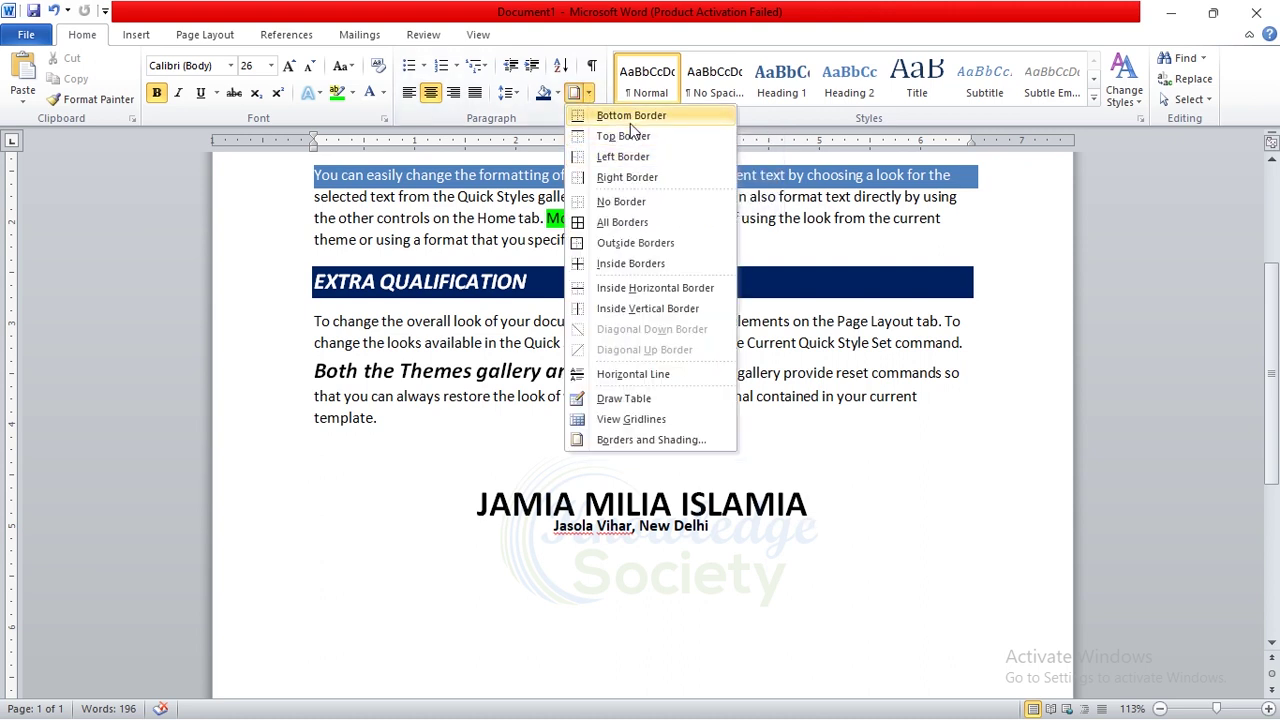
click(631, 121)
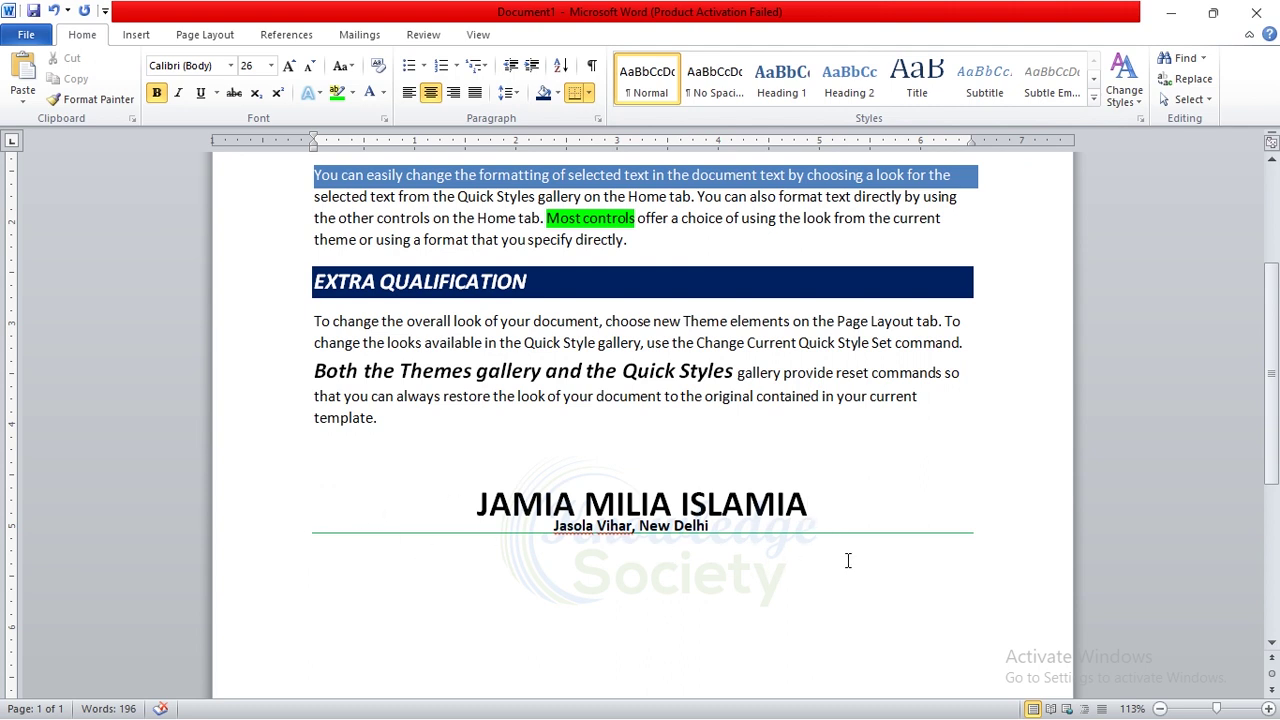
Step: Try a top border above the title, undo it, and reapply the bottom border
click(589, 93)
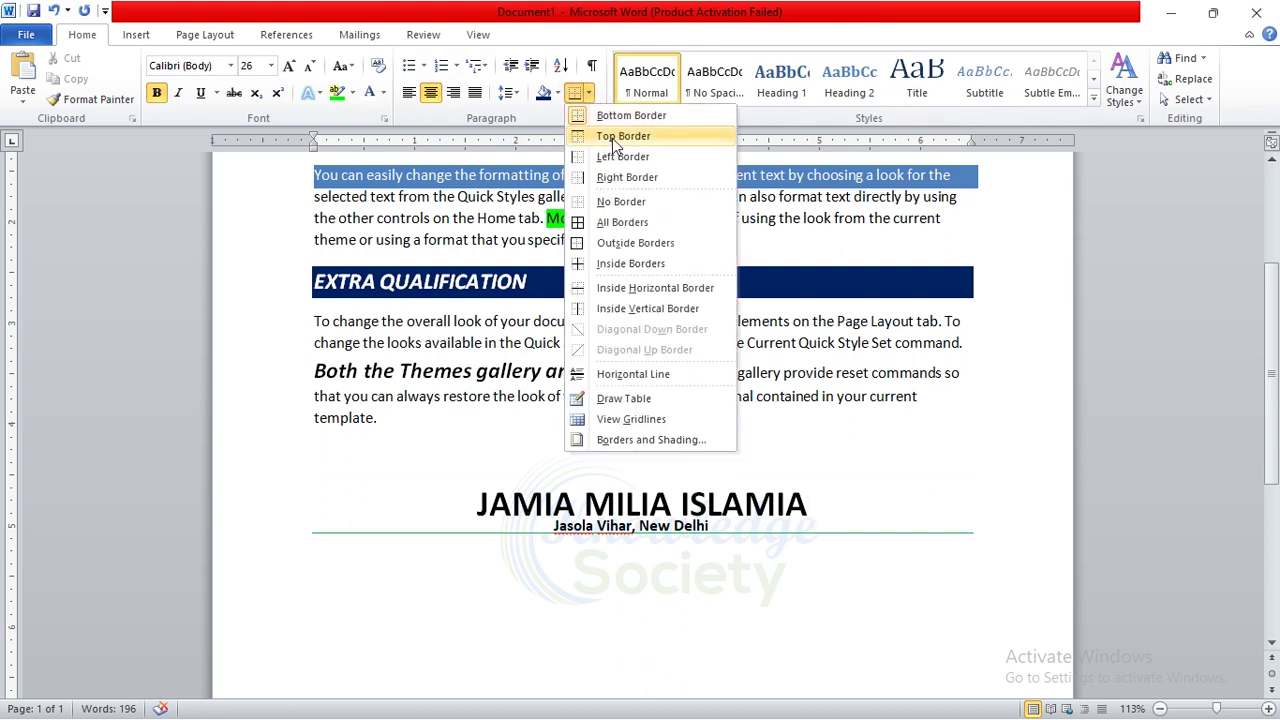
click(616, 138)
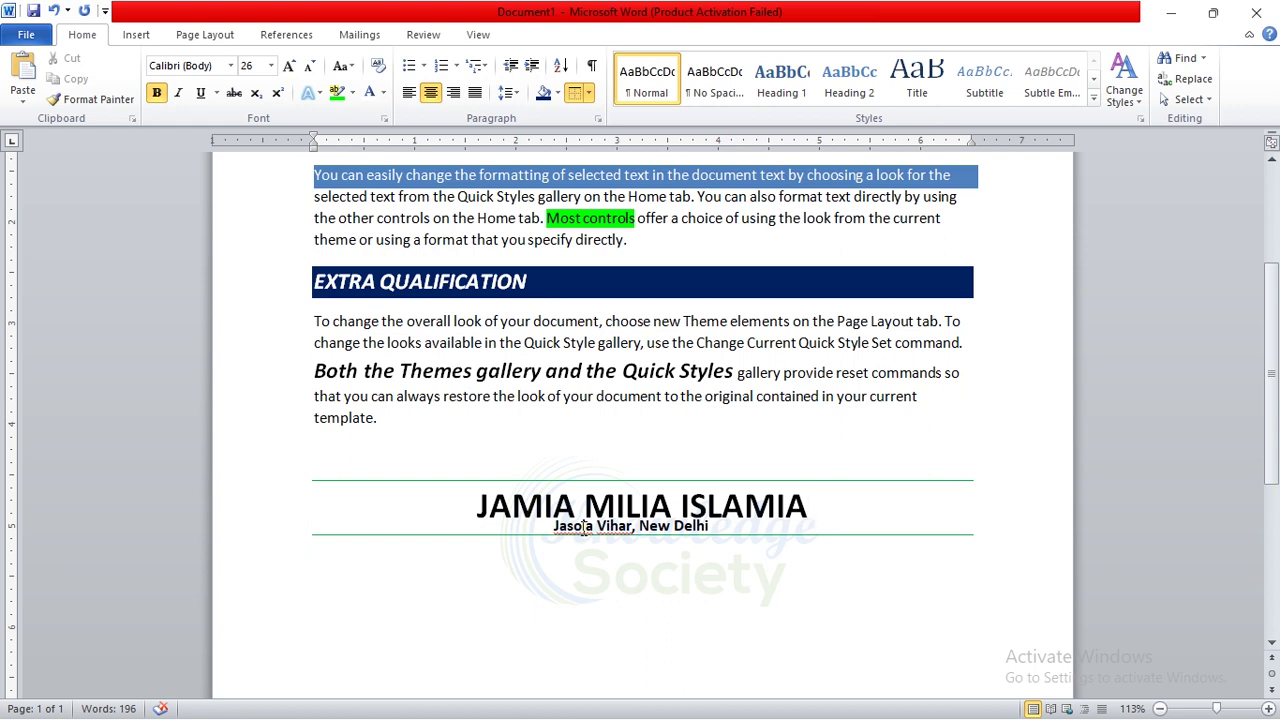
key(ctrl+z)
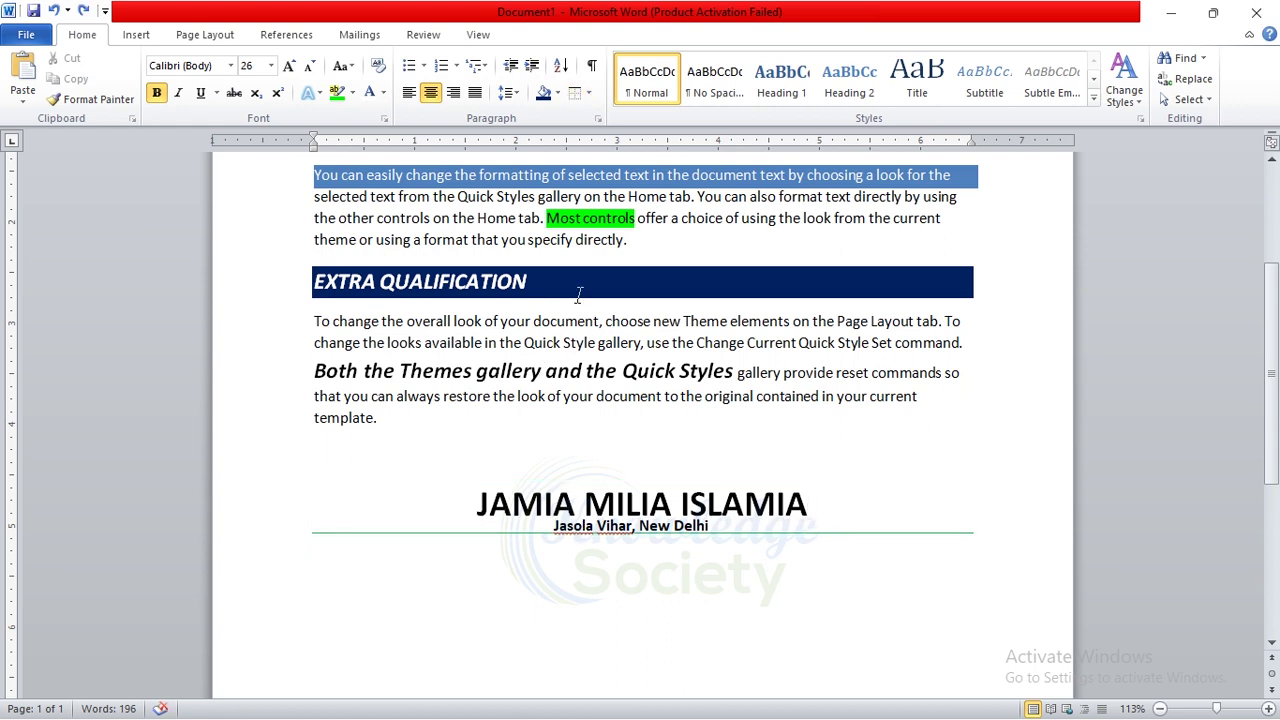
click(588, 92)
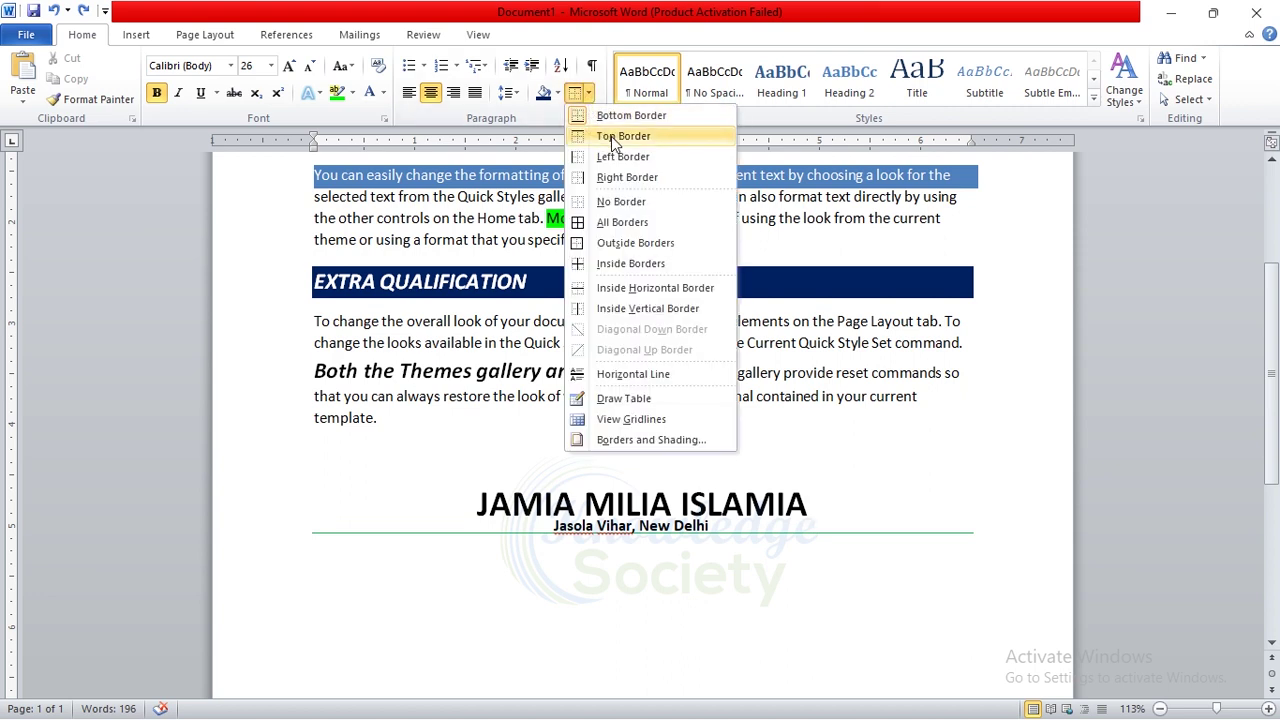
click(617, 125)
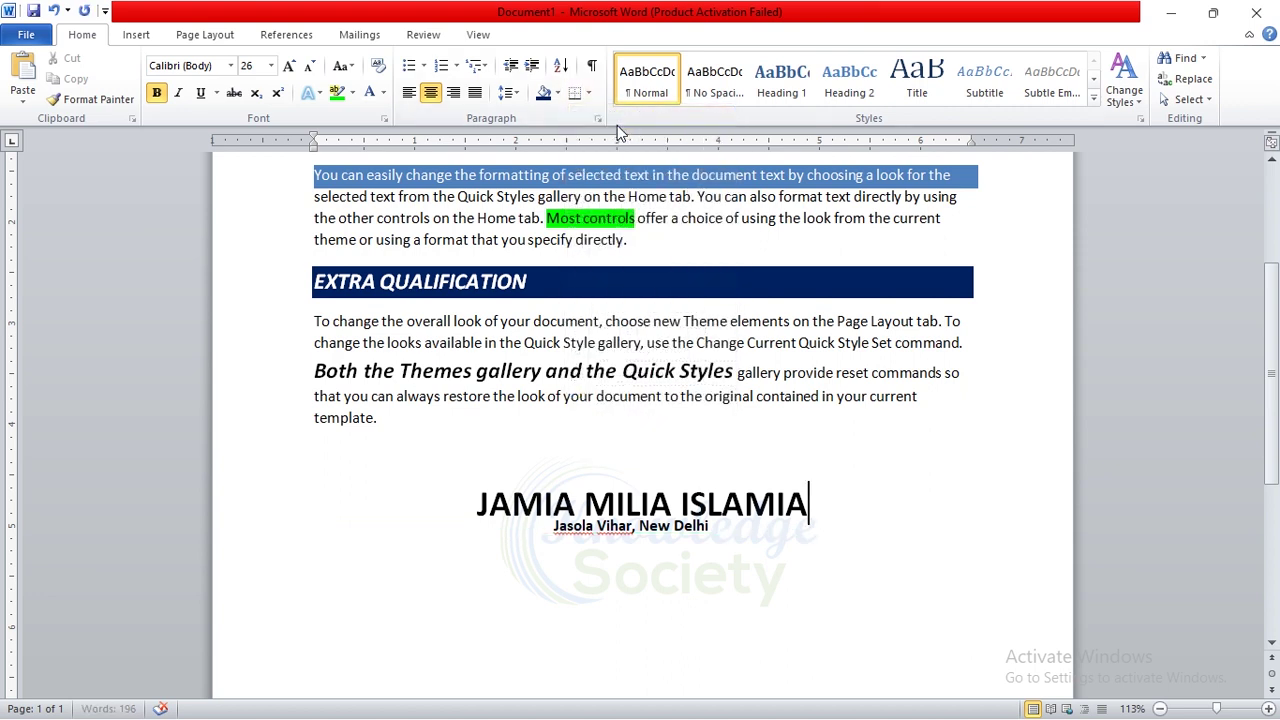
click(588, 92)
click(601, 120)
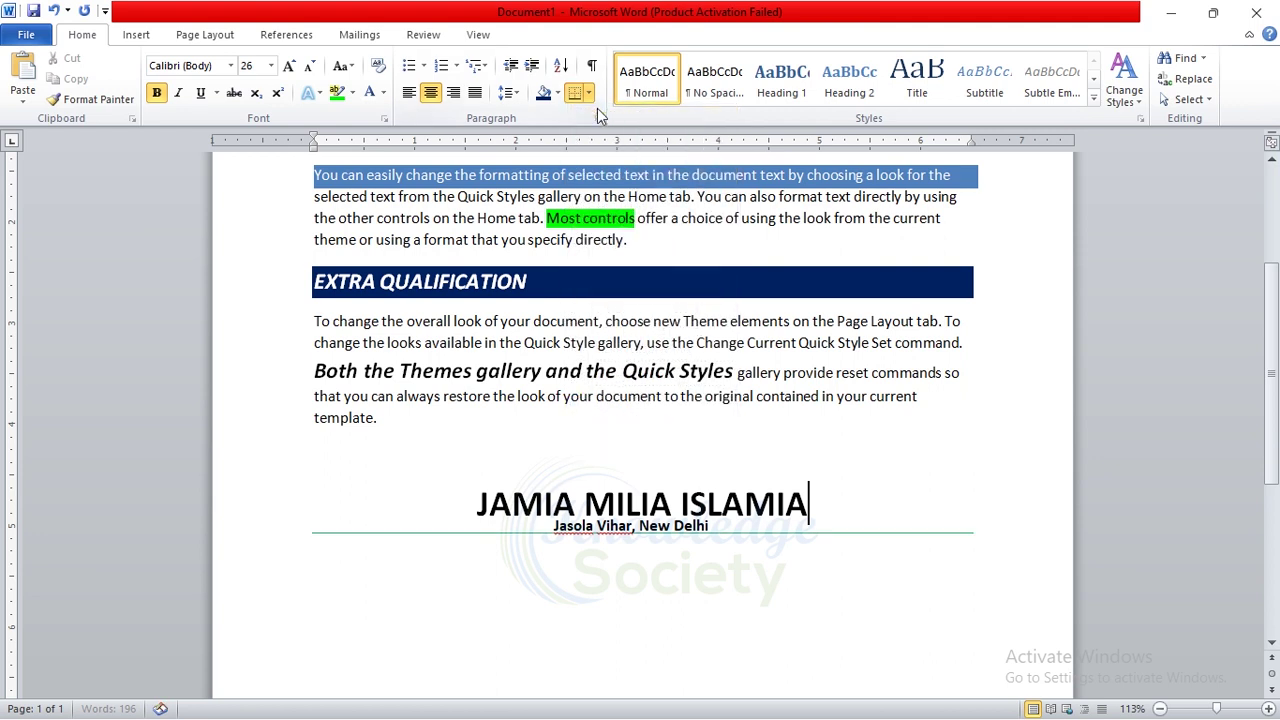
click(588, 92)
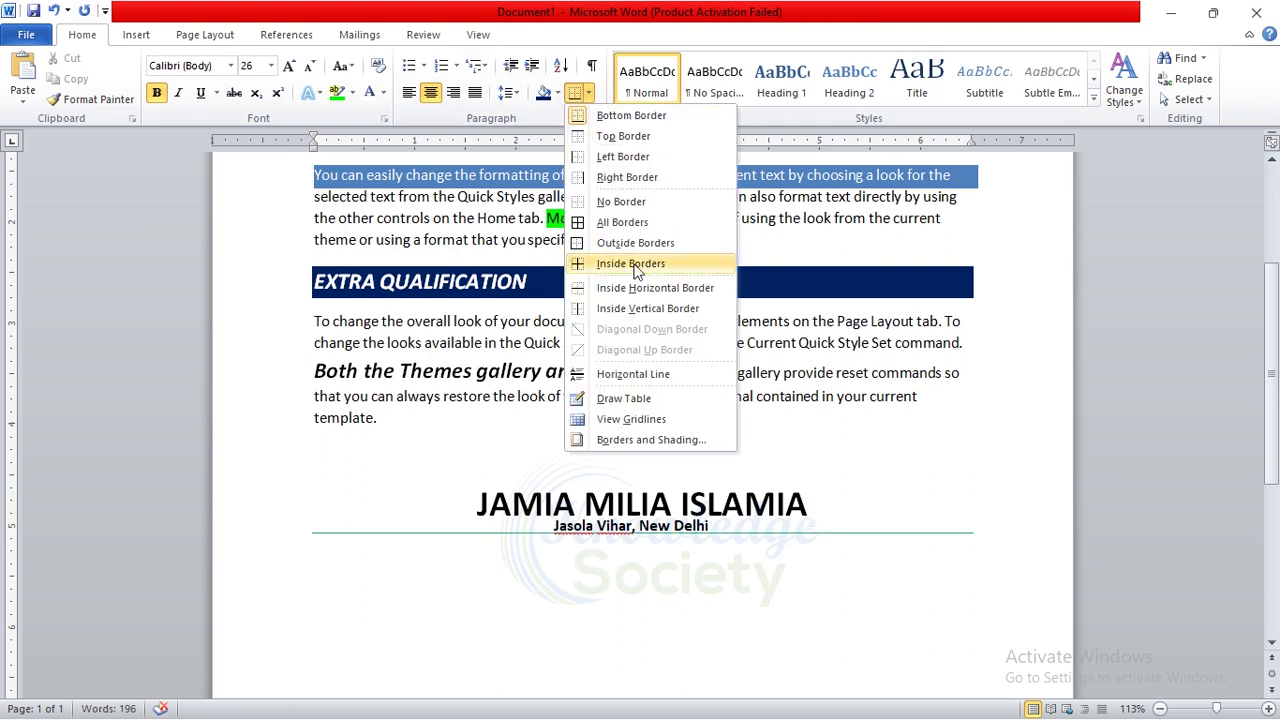
Step: In Borders and Shading, choose a Box setting with a thick-and-thin line style
click(645, 442)
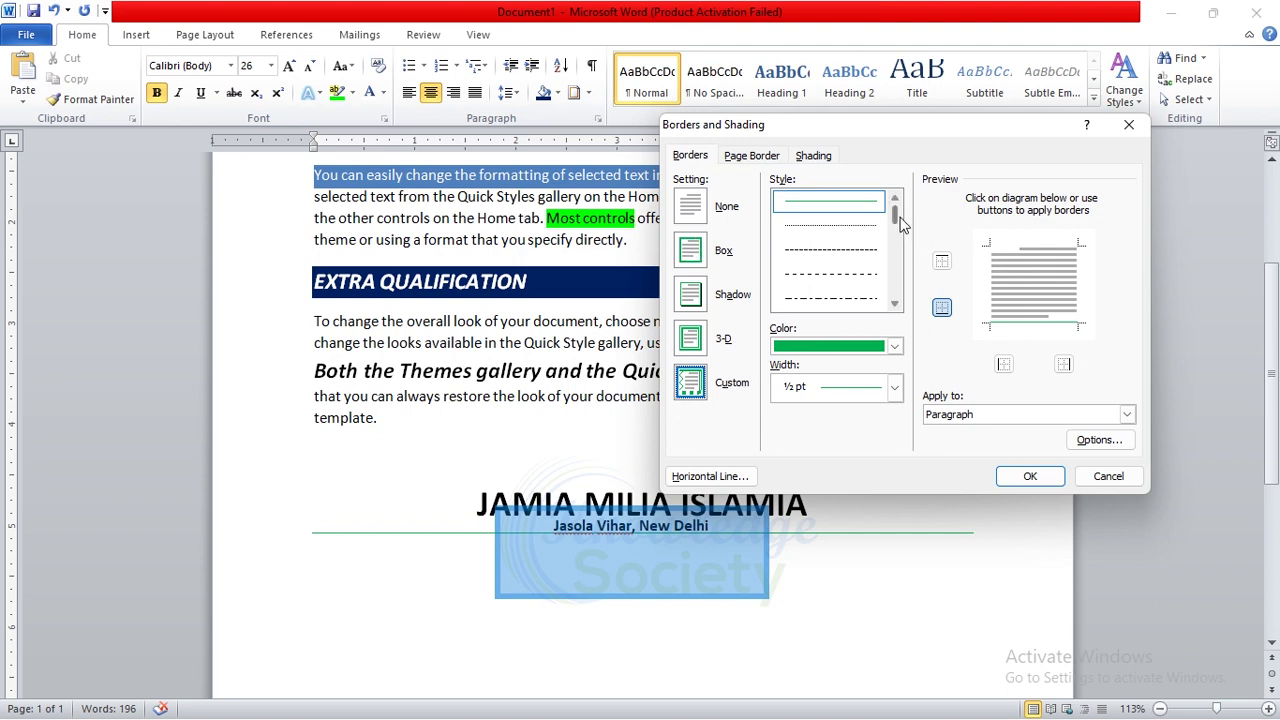
click(698, 252)
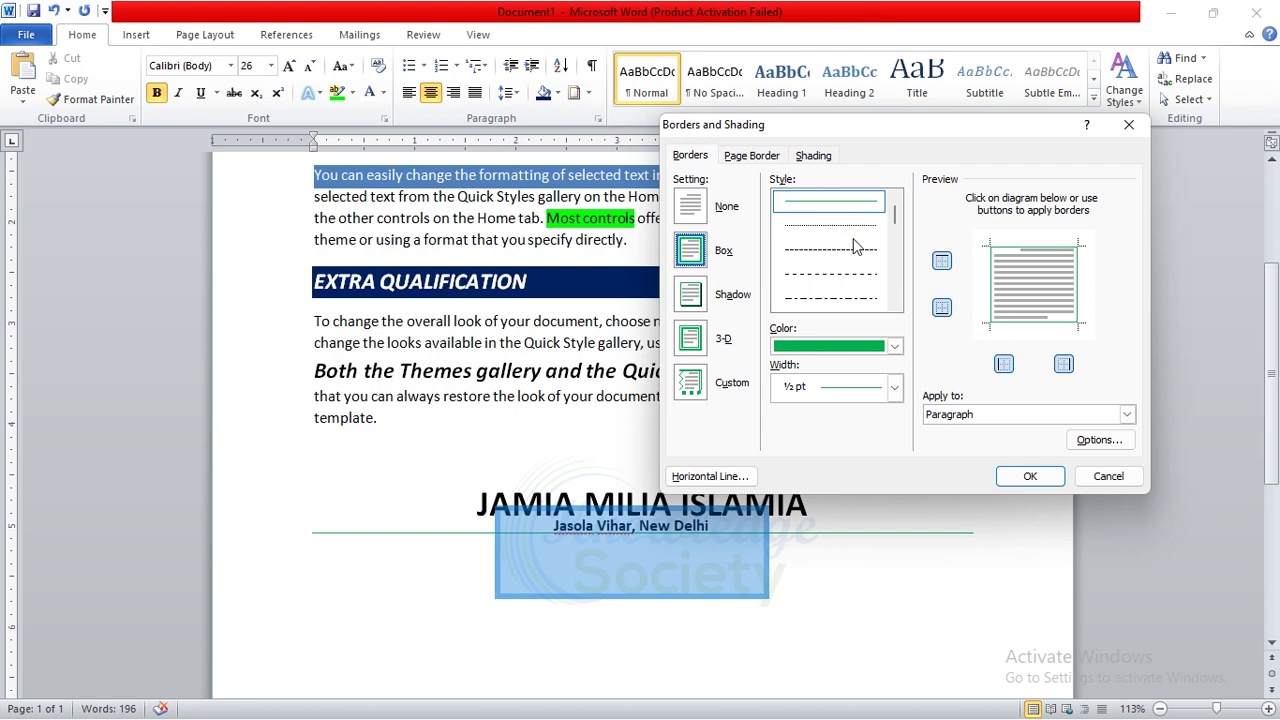
scroll(860, 245, down, 3)
scroll(855, 255, up, 1)
scroll(851, 255, up, 2)
drag(898, 224, 898, 245)
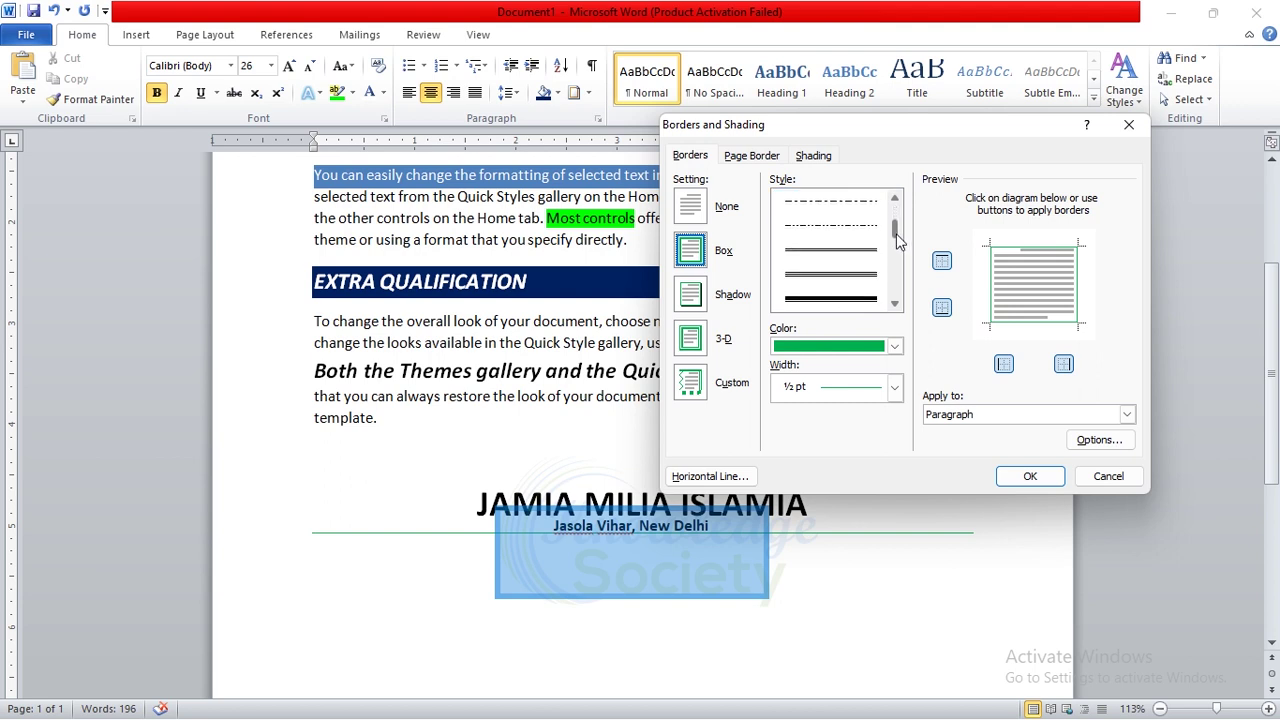
click(847, 278)
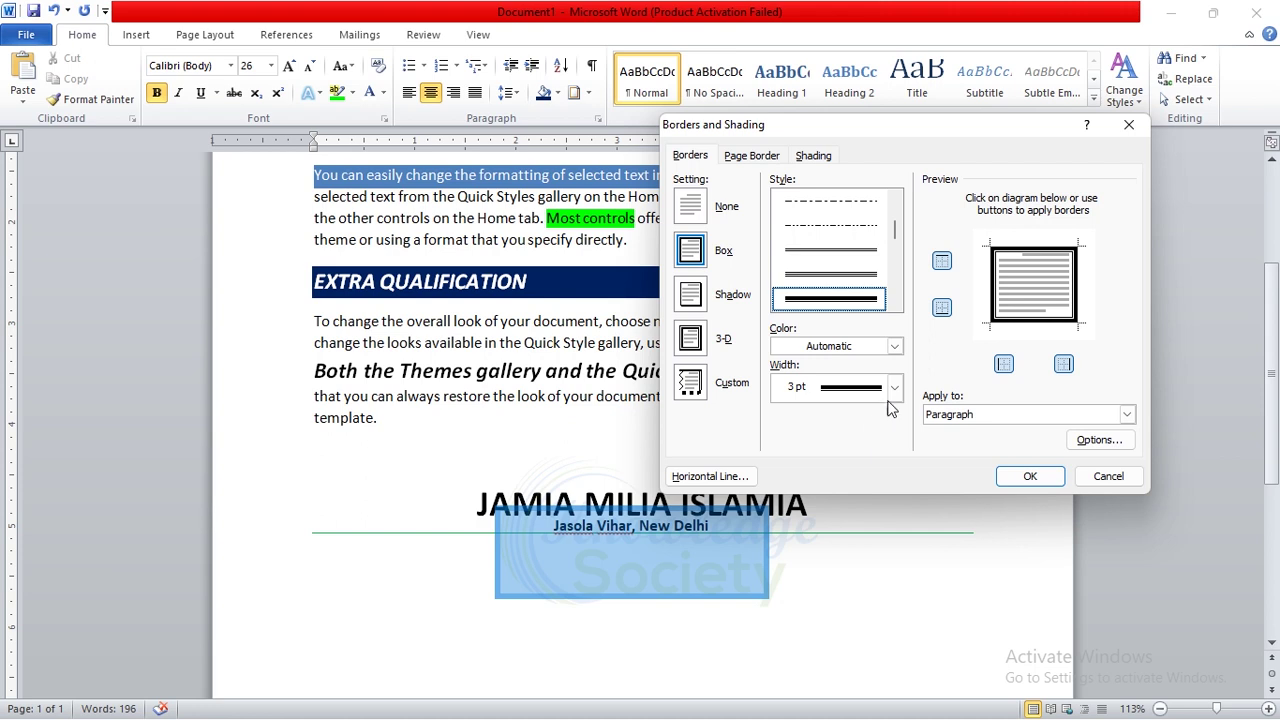
Step: Remove the top, left and right edges so only the 3 pt bottom border applies
click(941, 260)
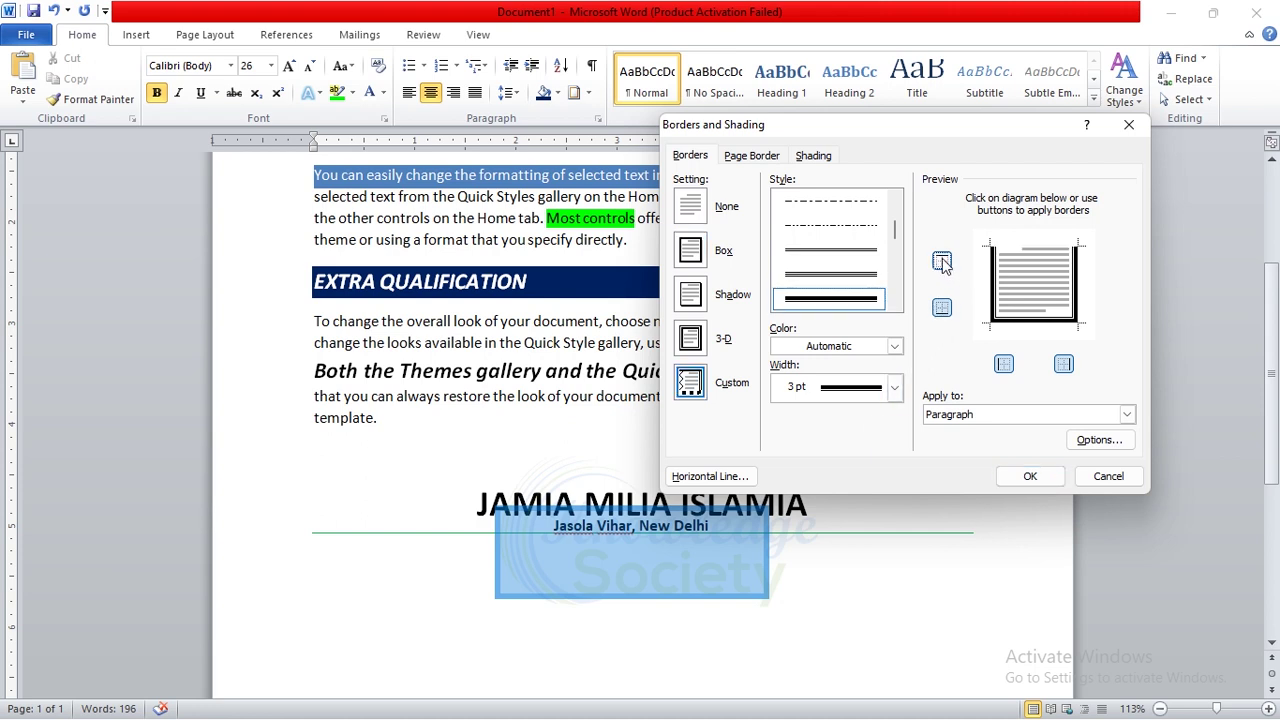
click(1004, 366)
click(1063, 366)
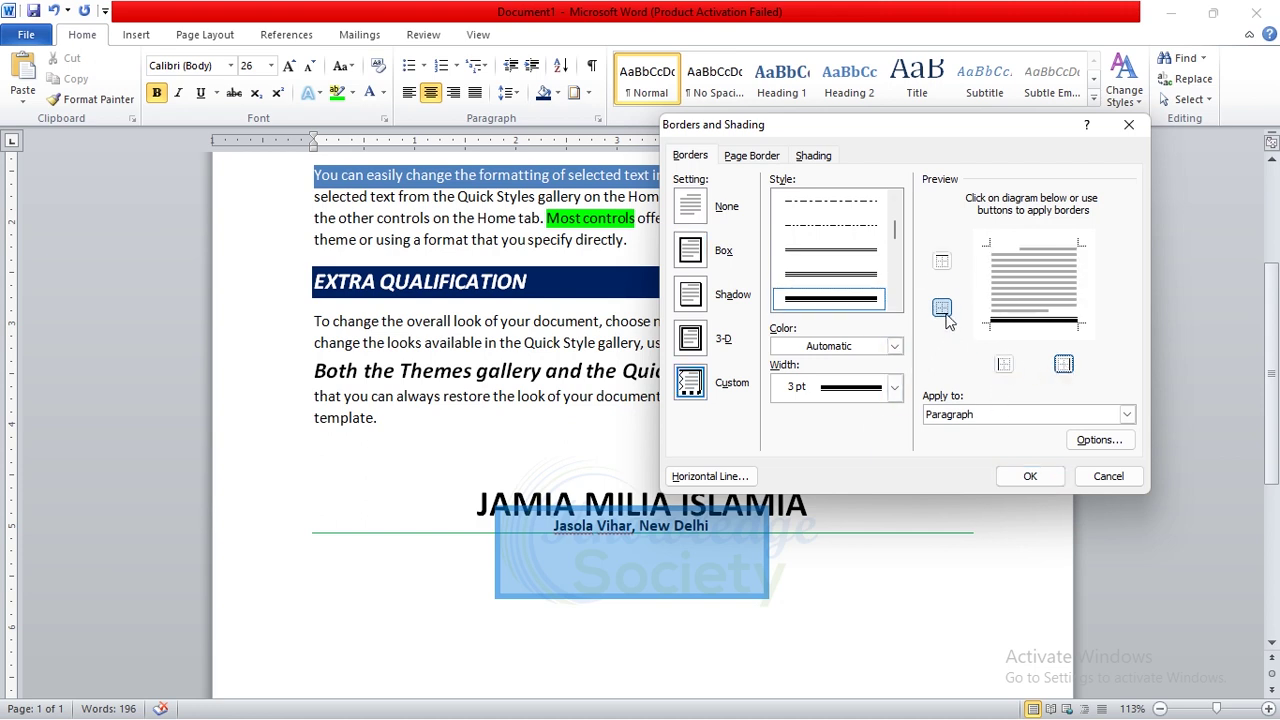
click(1030, 476)
click(840, 578)
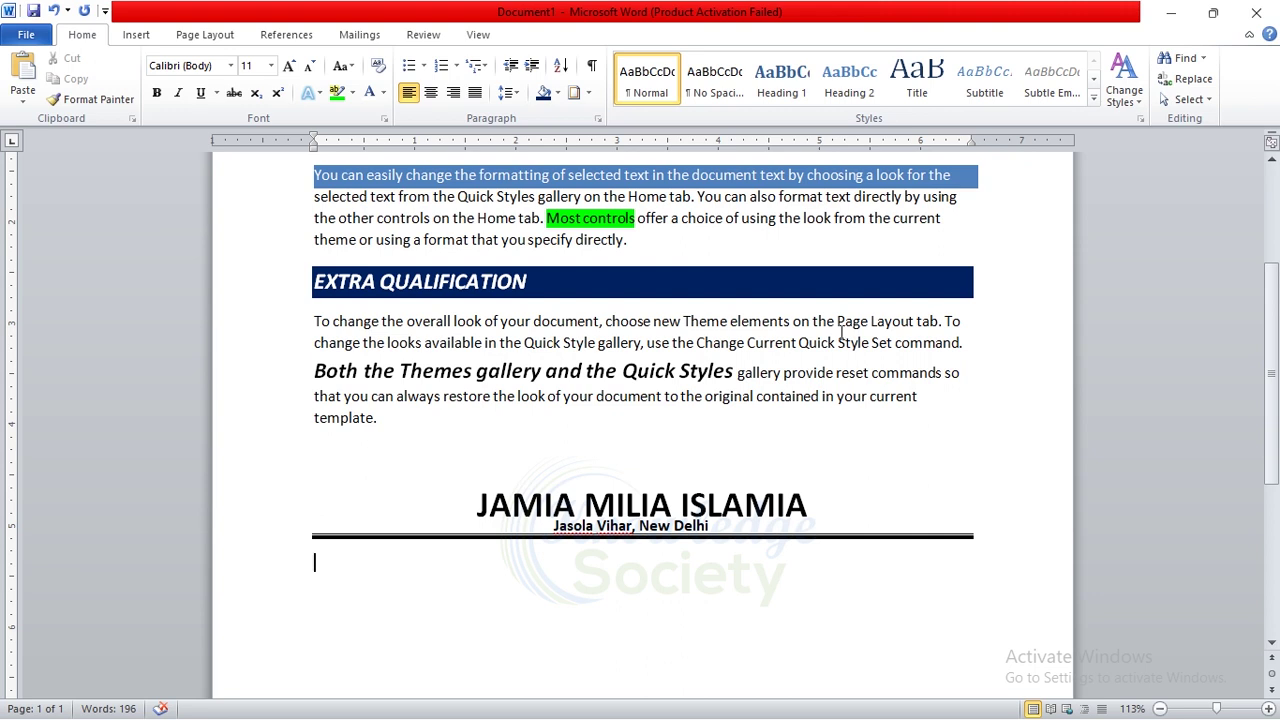
click(588, 92)
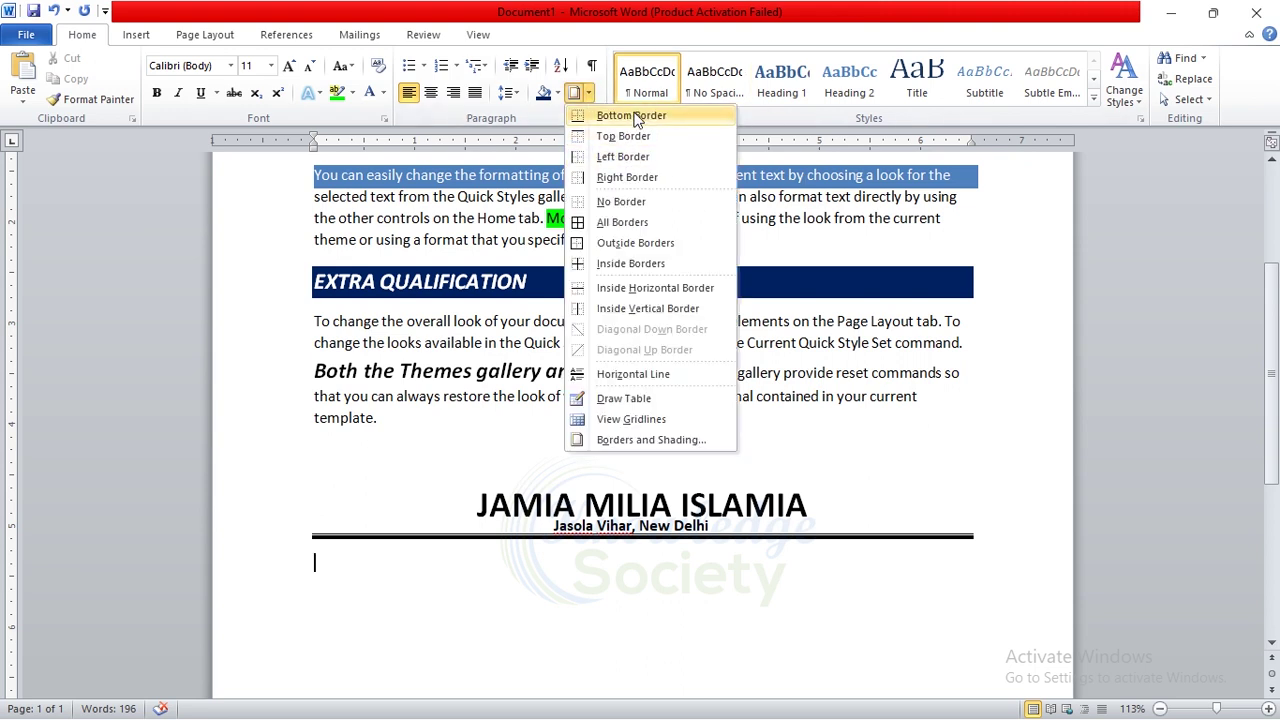
click(690, 440)
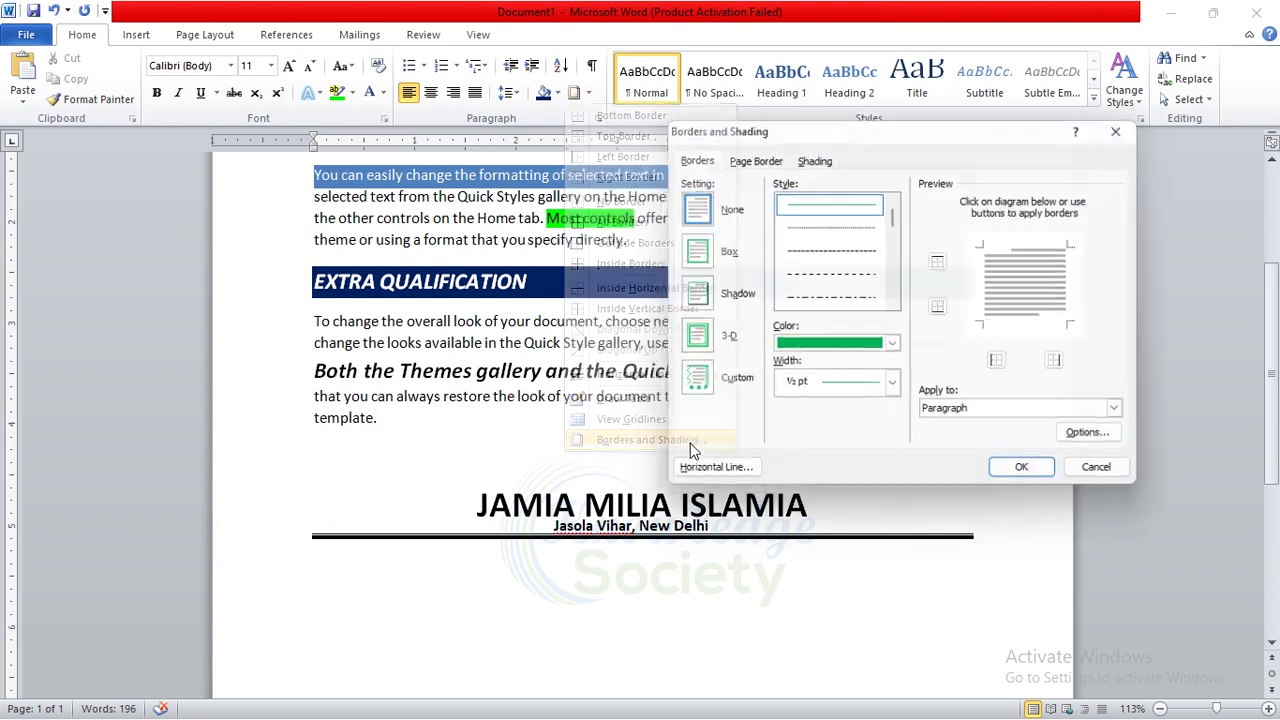
click(689, 251)
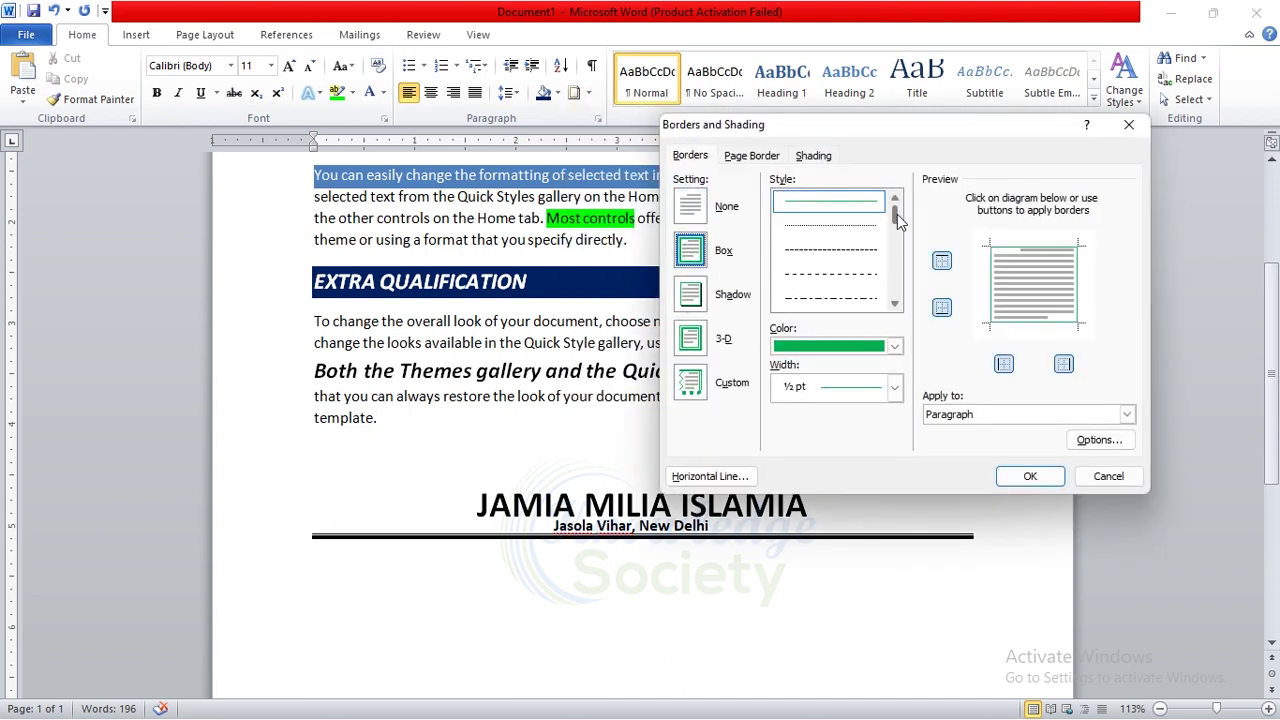
drag(897, 214, 897, 265)
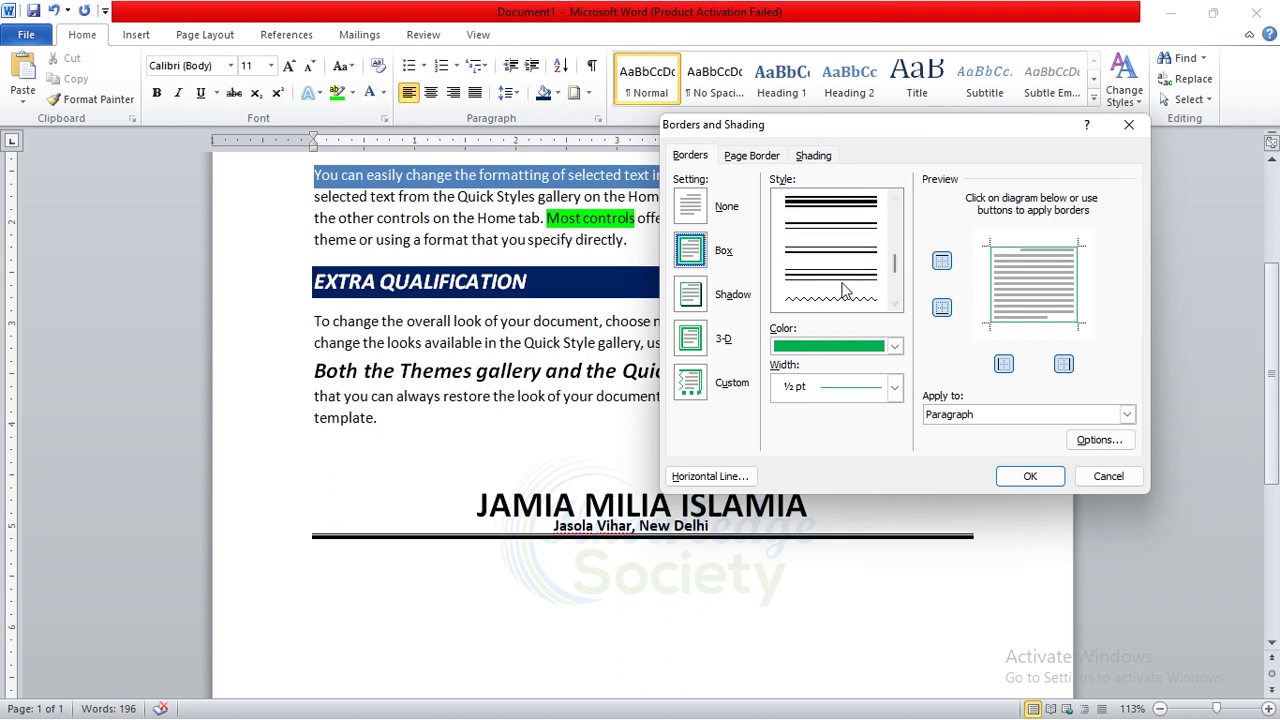
click(880, 290)
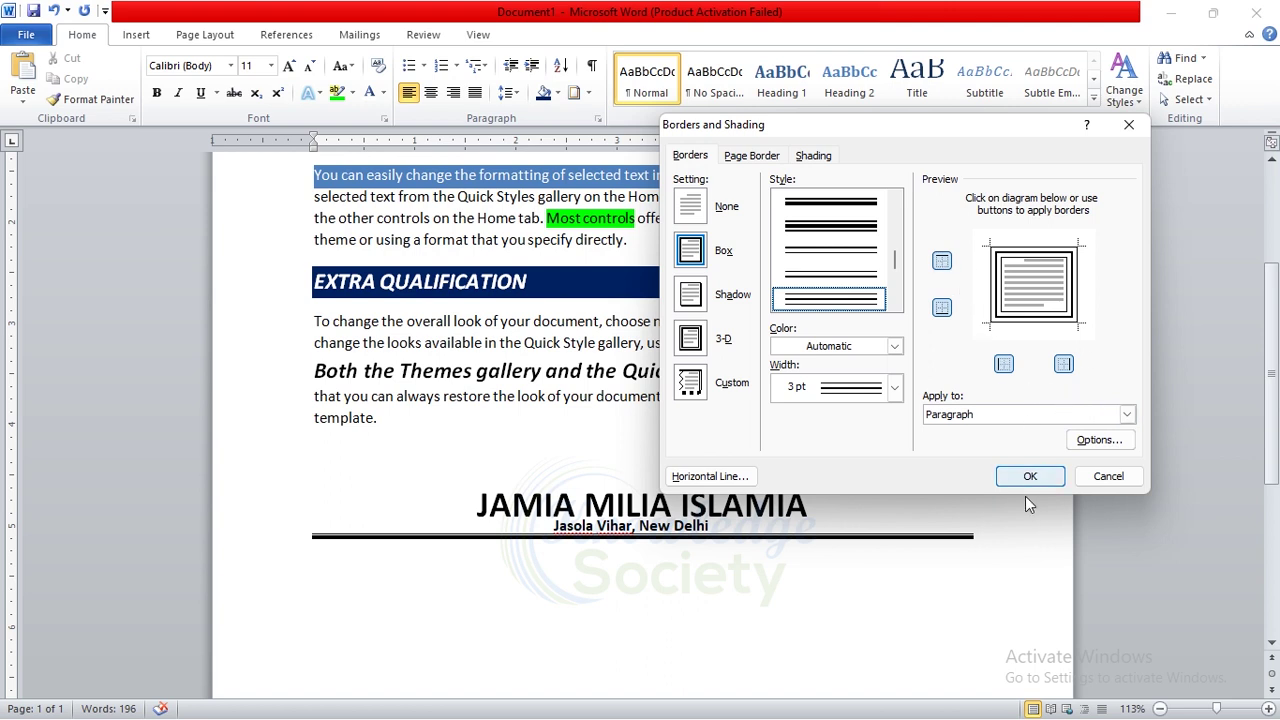
click(941, 262)
click(1003, 363)
click(1063, 363)
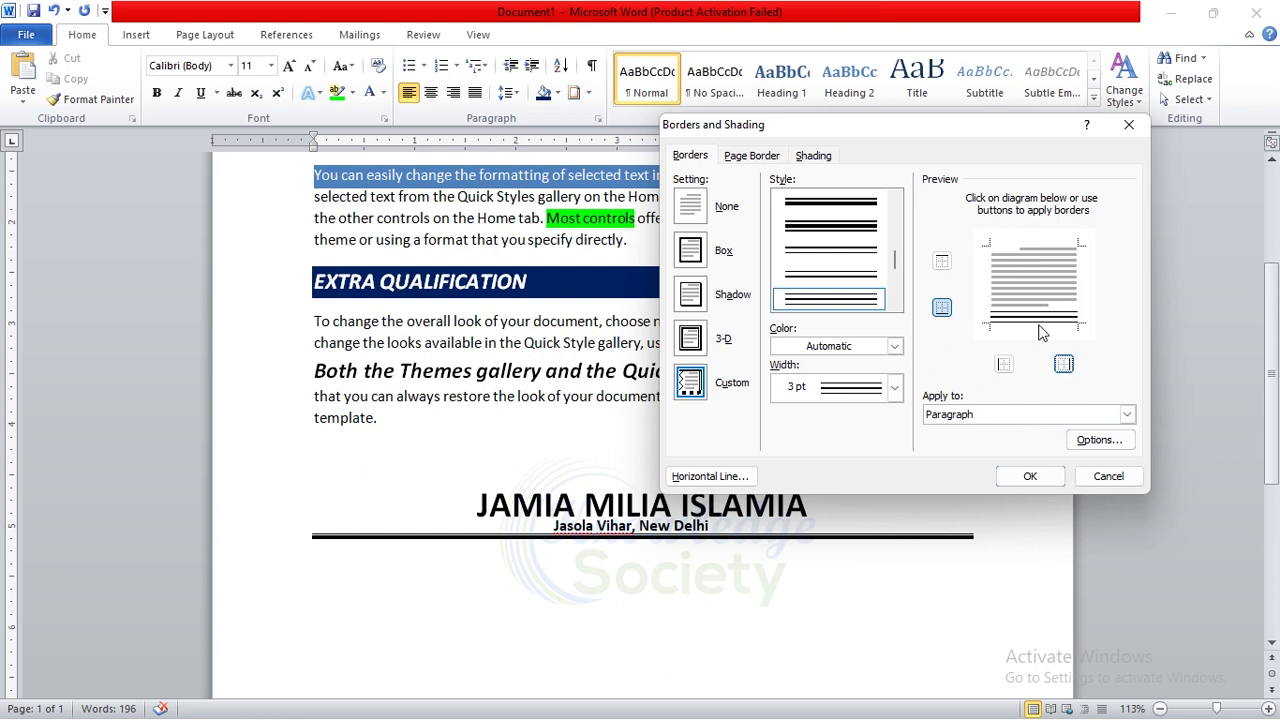
click(1033, 476)
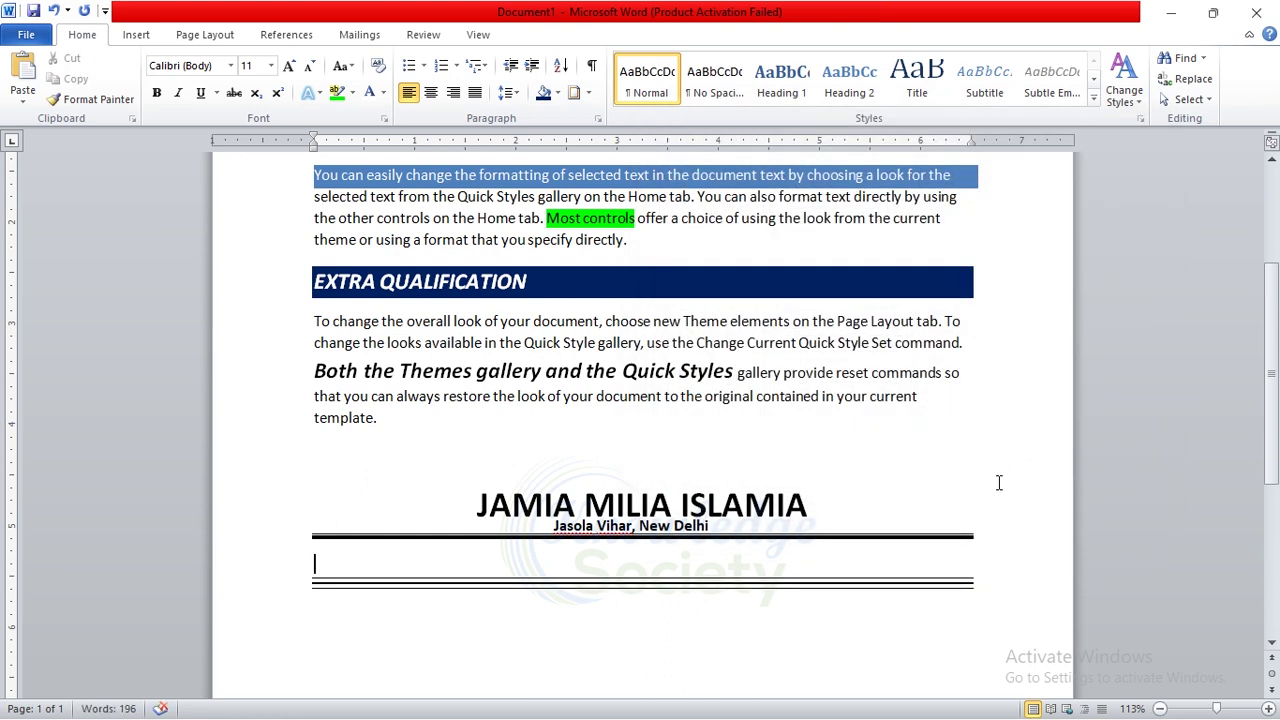
key(ctrl+z)
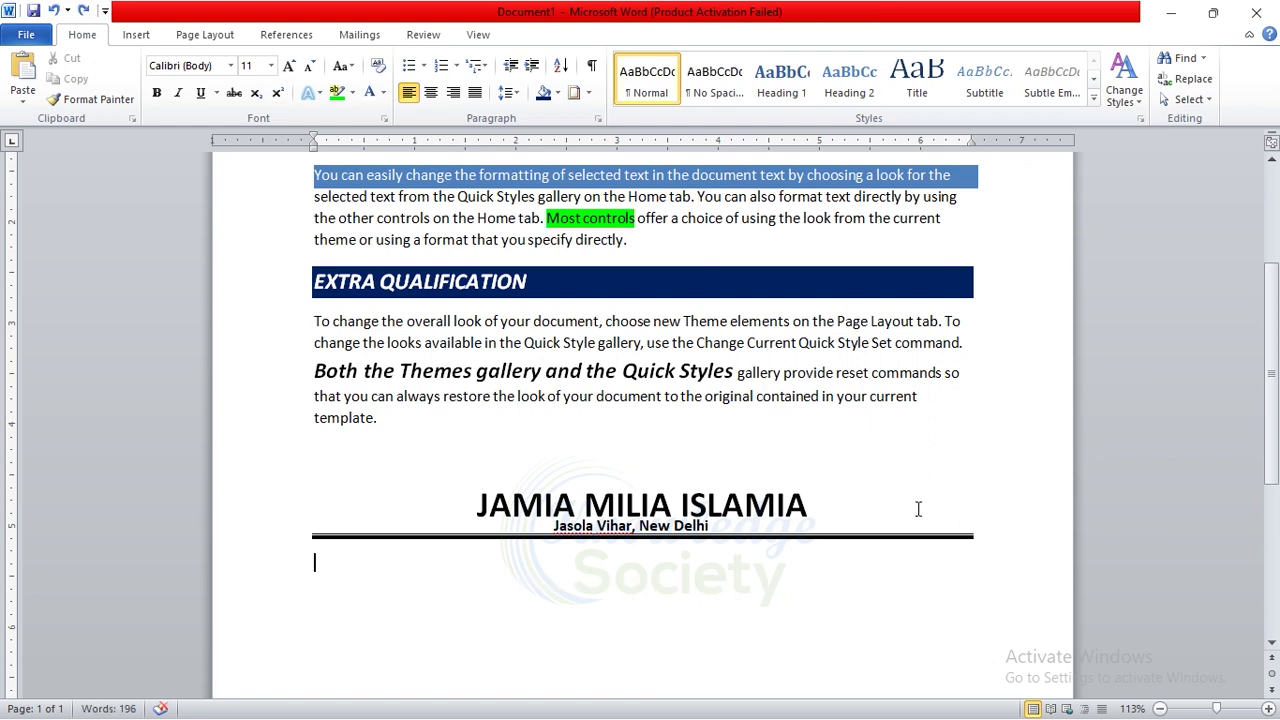
Step: Give the title and address paragraph a Box border in Borders and Shading
click(830, 507)
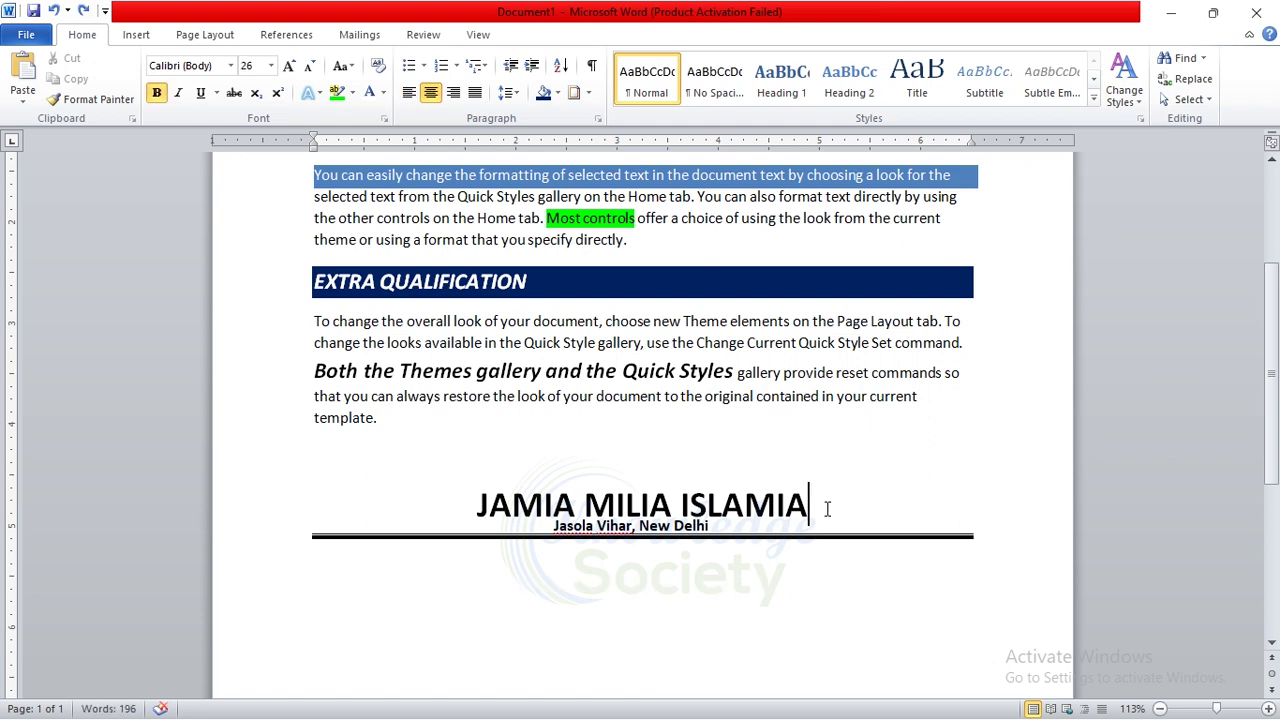
click(589, 93)
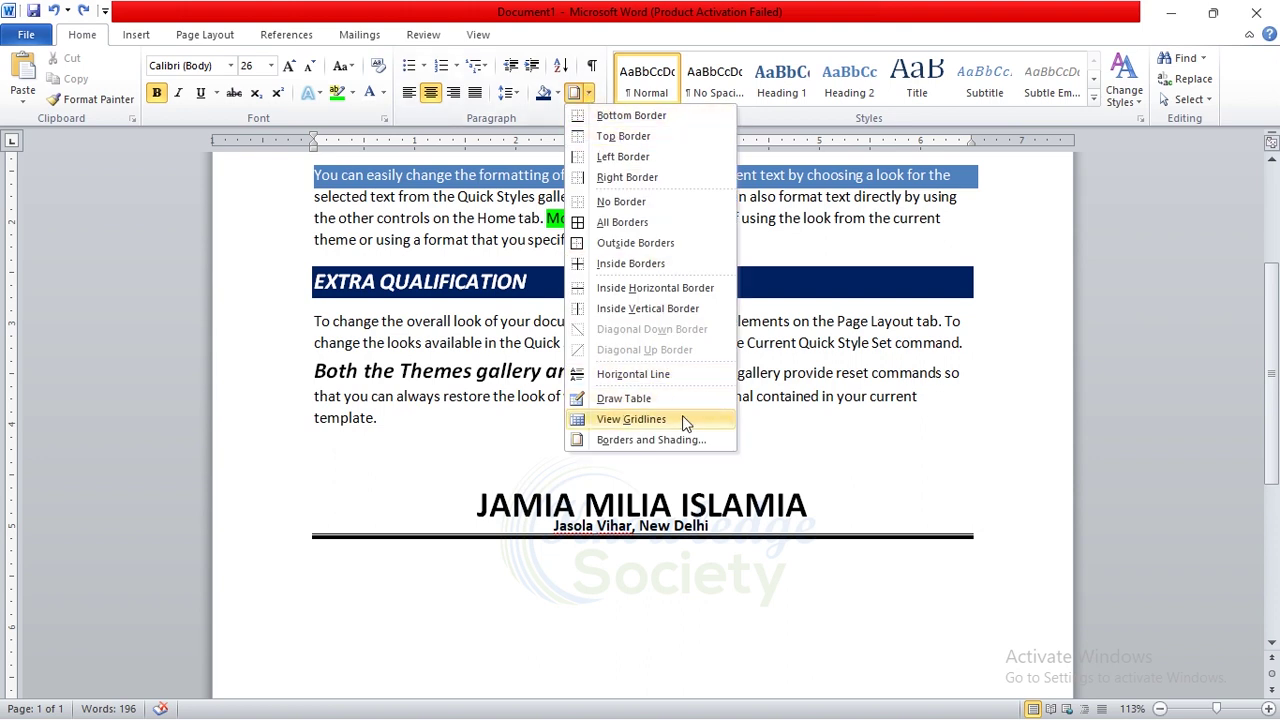
click(673, 442)
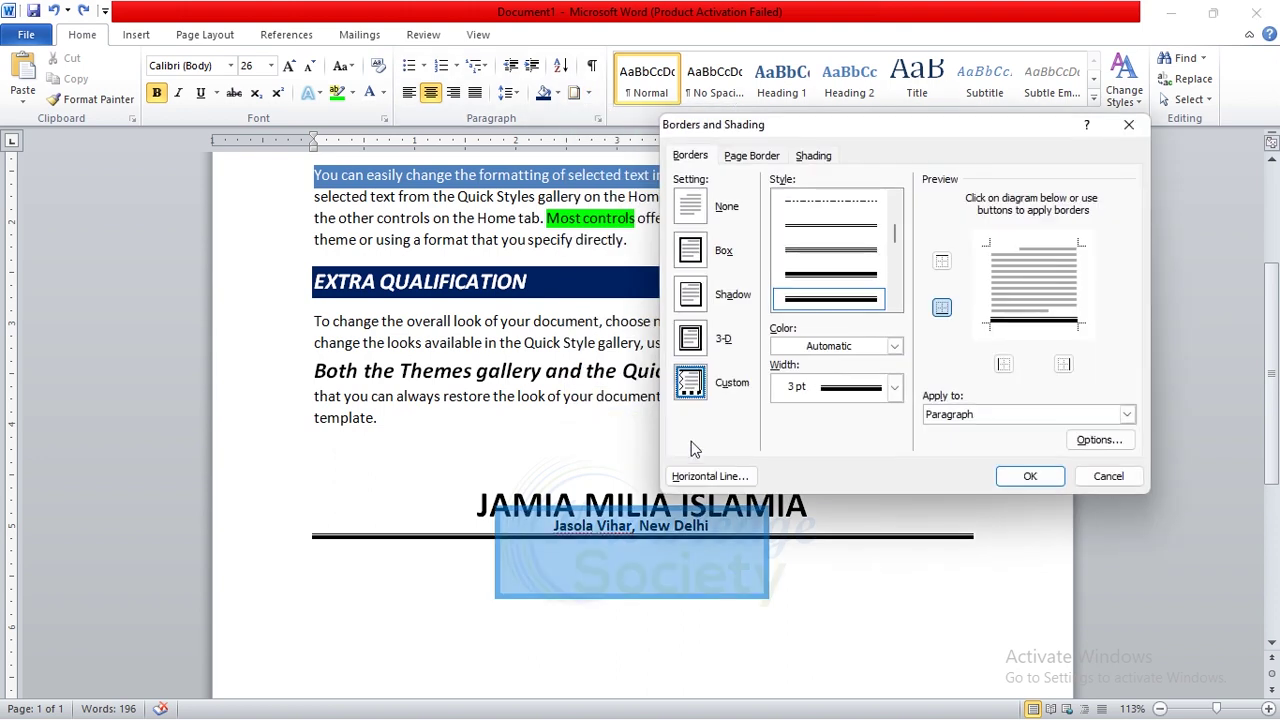
click(691, 251)
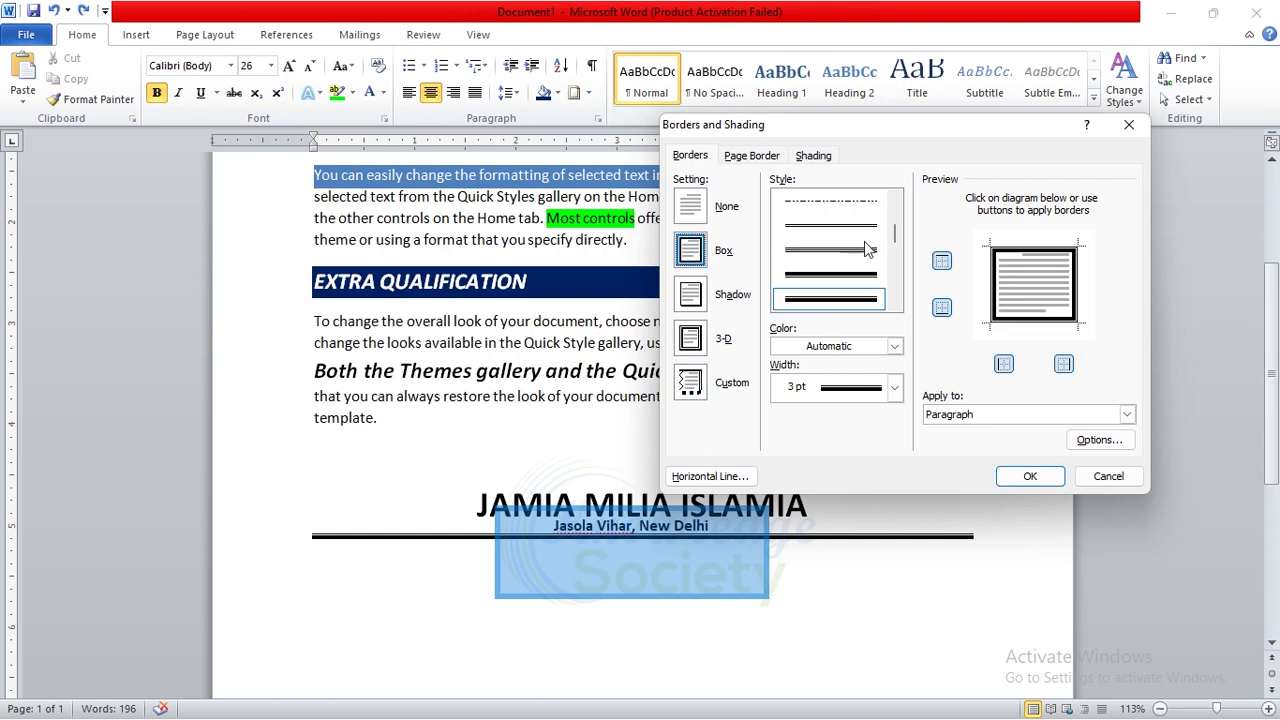
drag(894, 234, 891, 290)
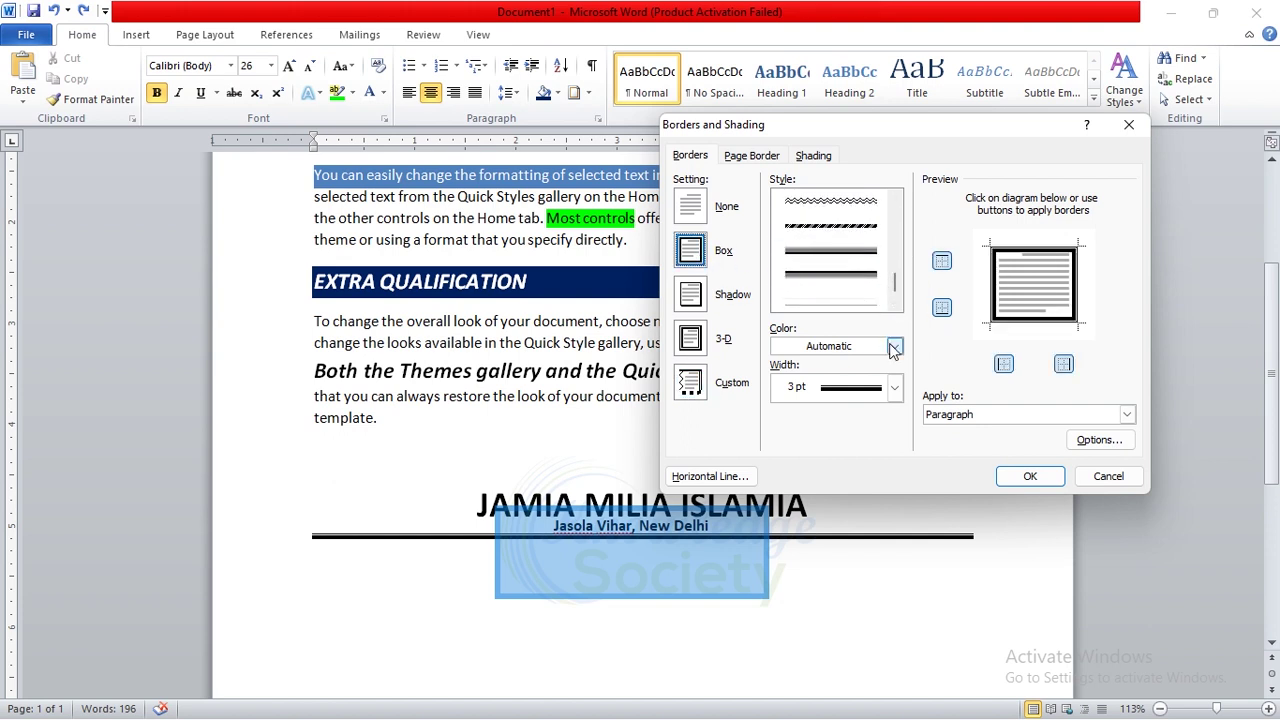
Step: Set the border colour to dark purple at 3 pt width and apply it
click(894, 346)
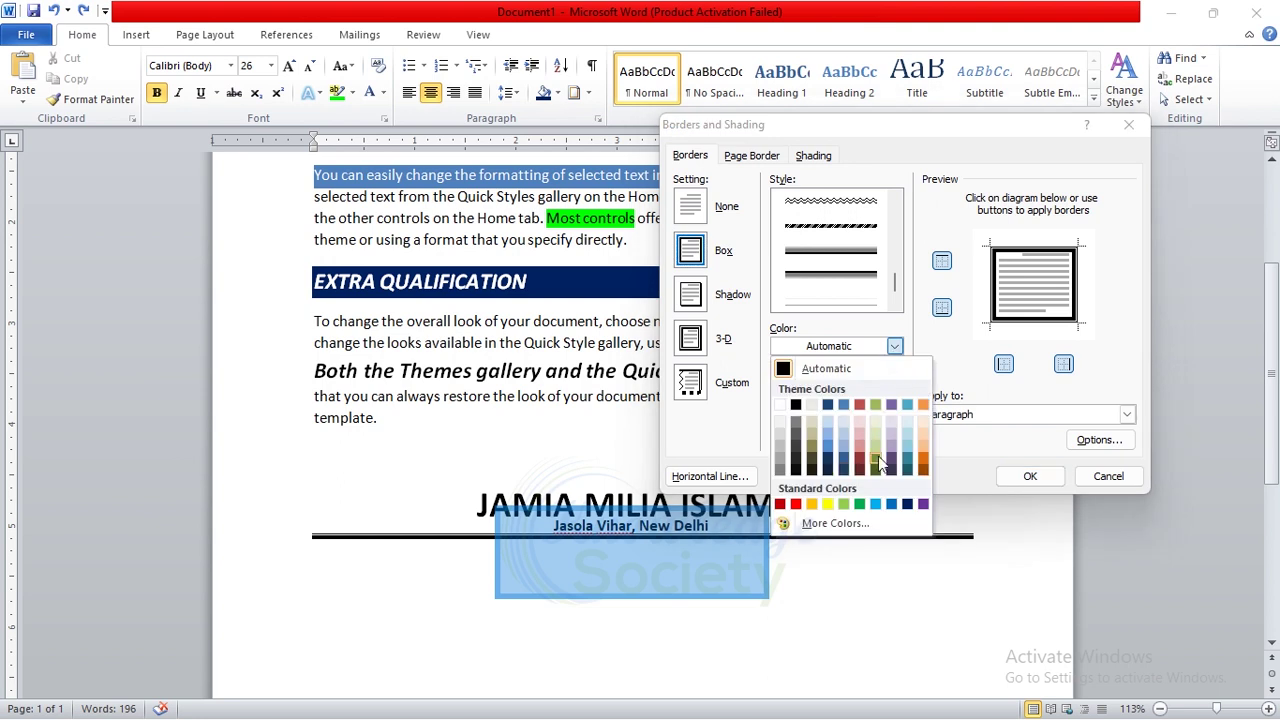
click(891, 456)
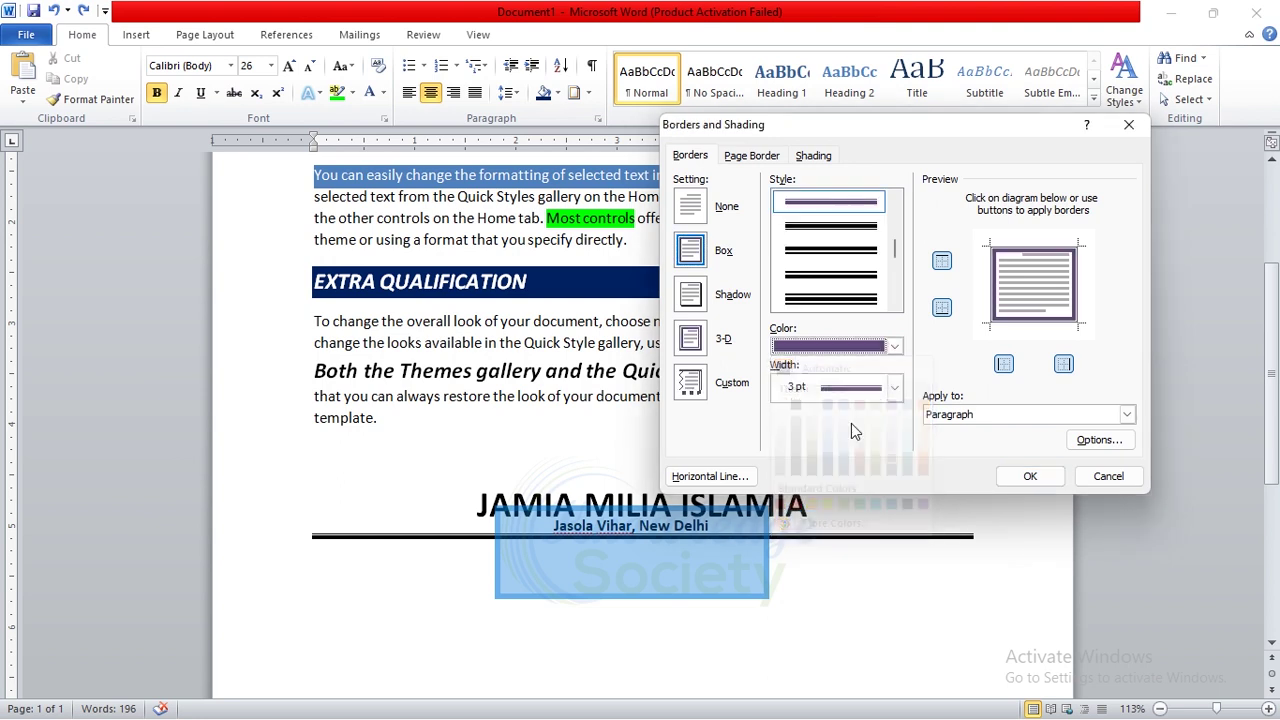
click(894, 346)
click(893, 462)
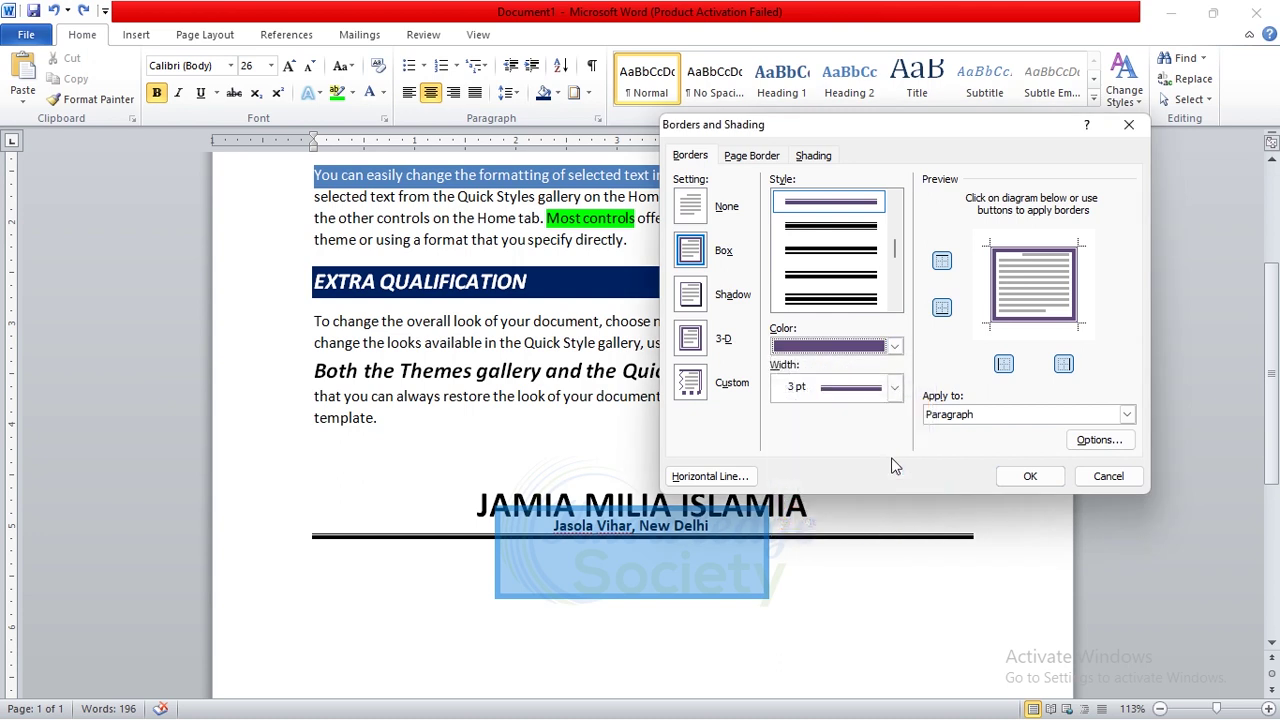
click(893, 390)
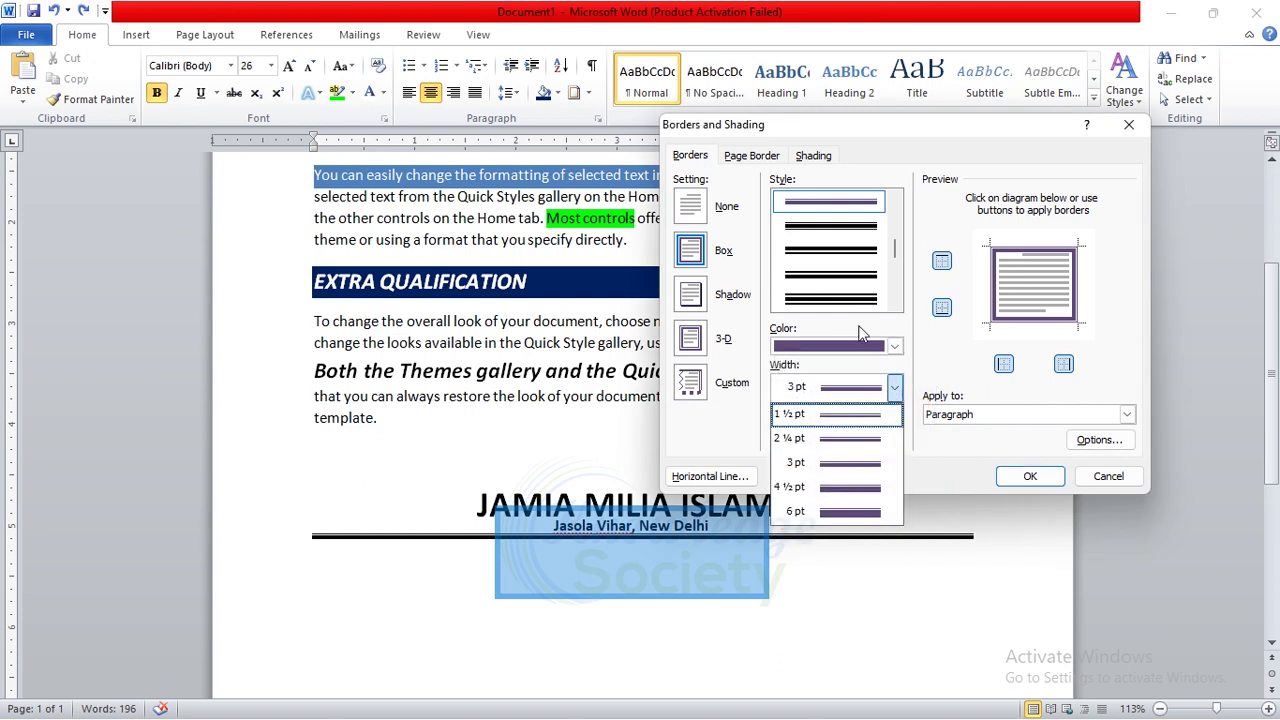
click(928, 350)
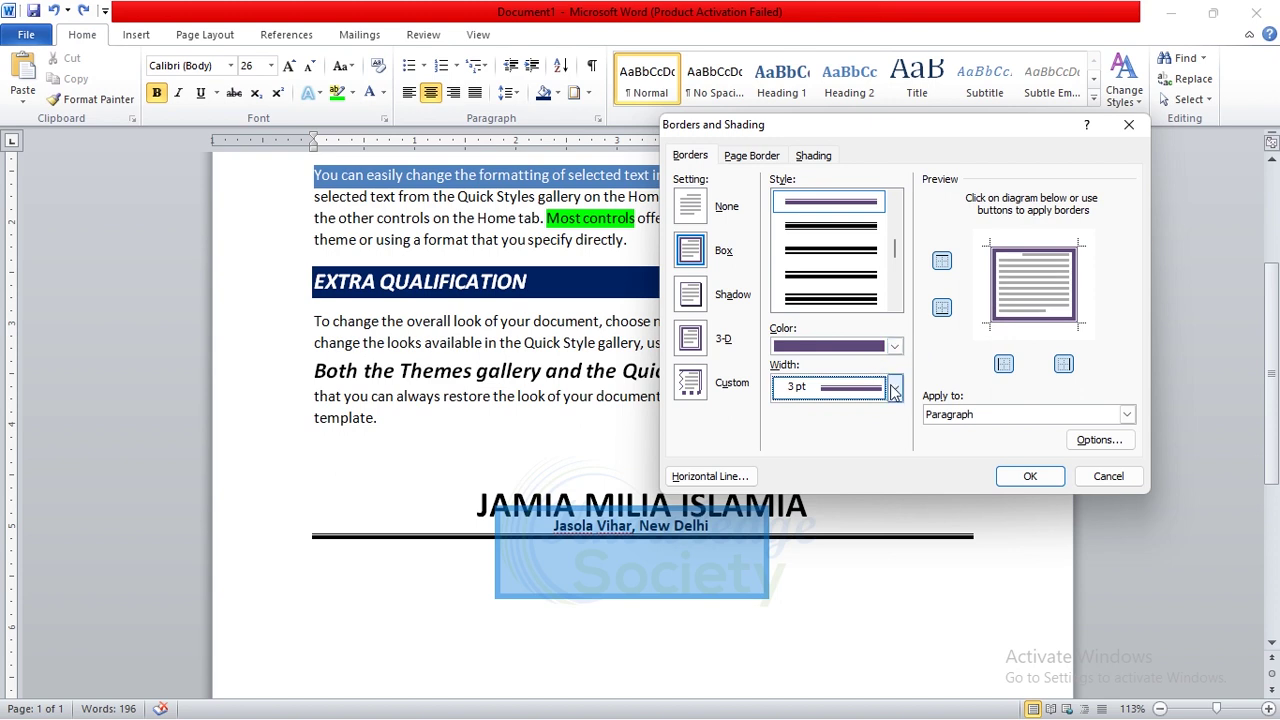
click(1029, 478)
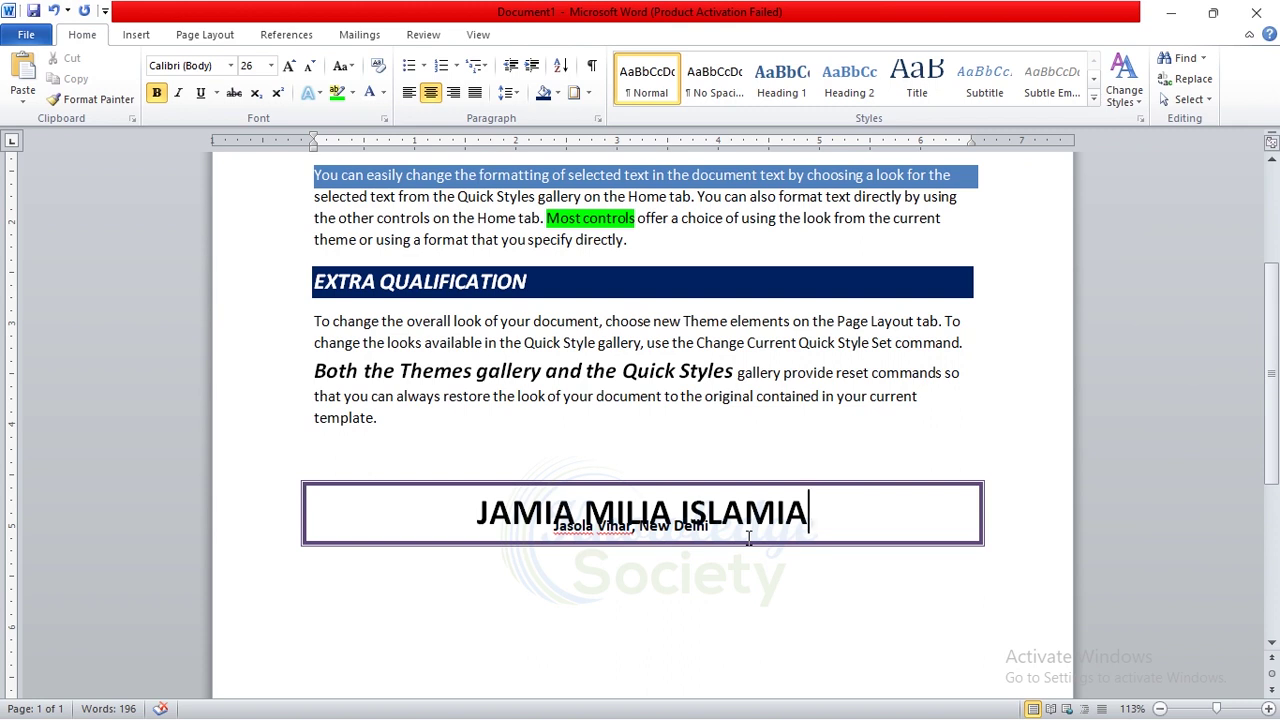
Step: Remove the purple box's top, left and right edges, keeping only the bottom rule
click(590, 94)
click(700, 438)
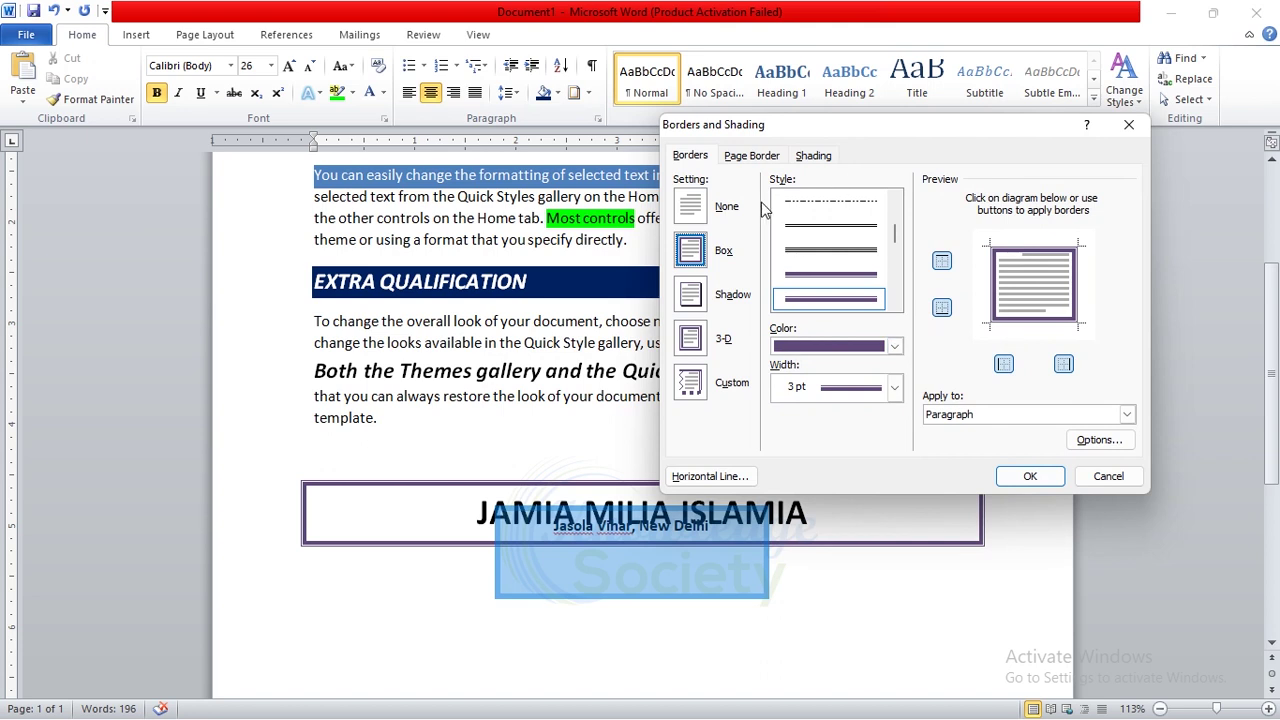
click(942, 262)
click(1004, 364)
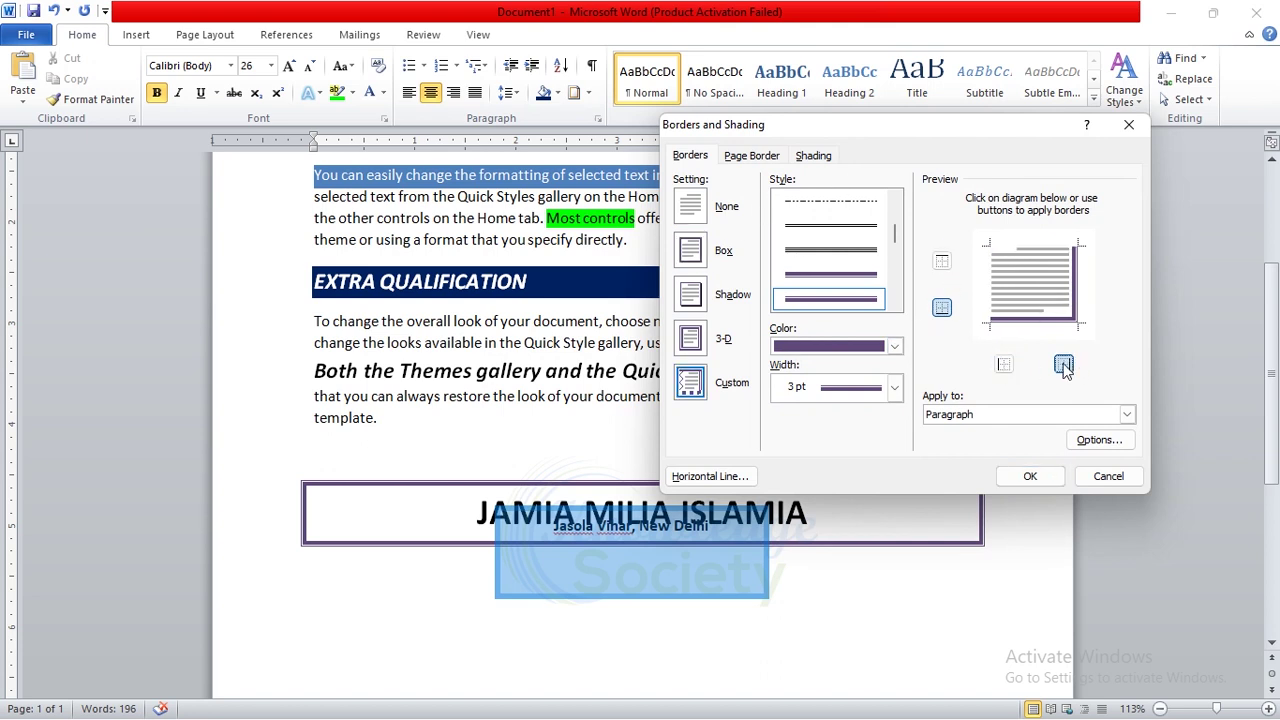
click(1065, 368)
click(1027, 476)
click(910, 567)
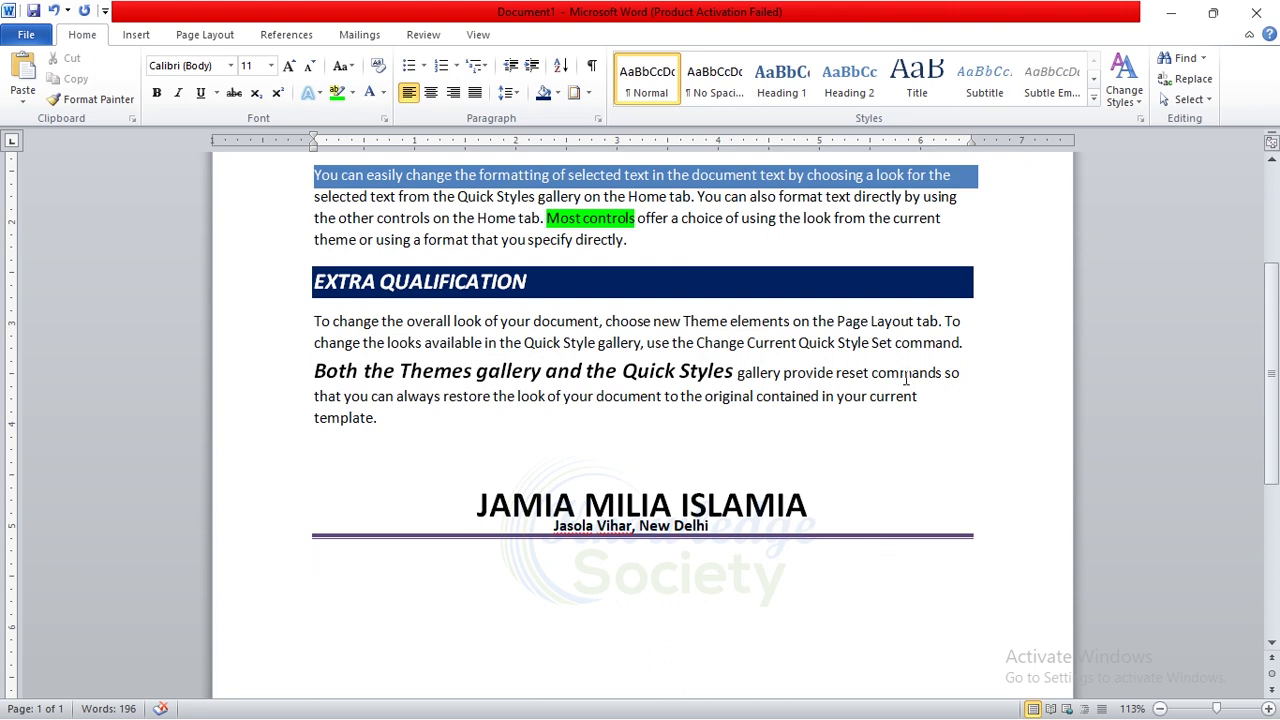
scroll(576, 388, down, 3)
scroll(576, 388, down, 2)
scroll(576, 388, down, 1)
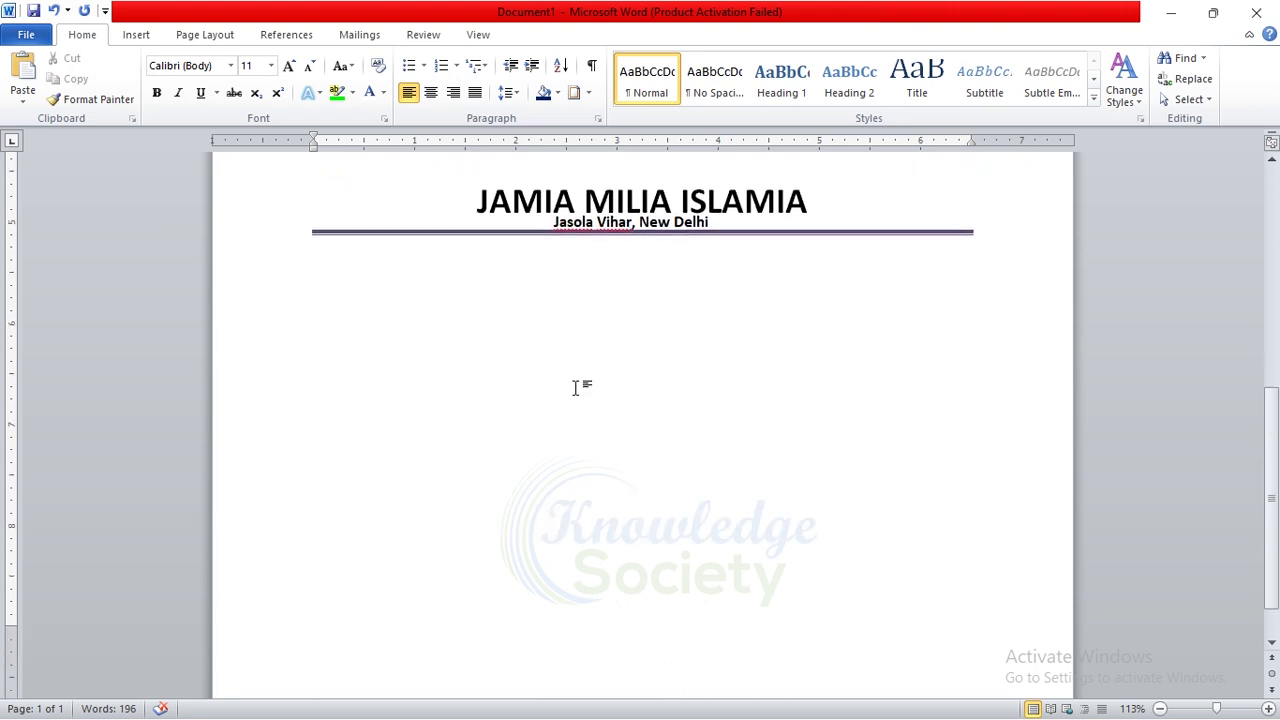
scroll(576, 388, down, 1)
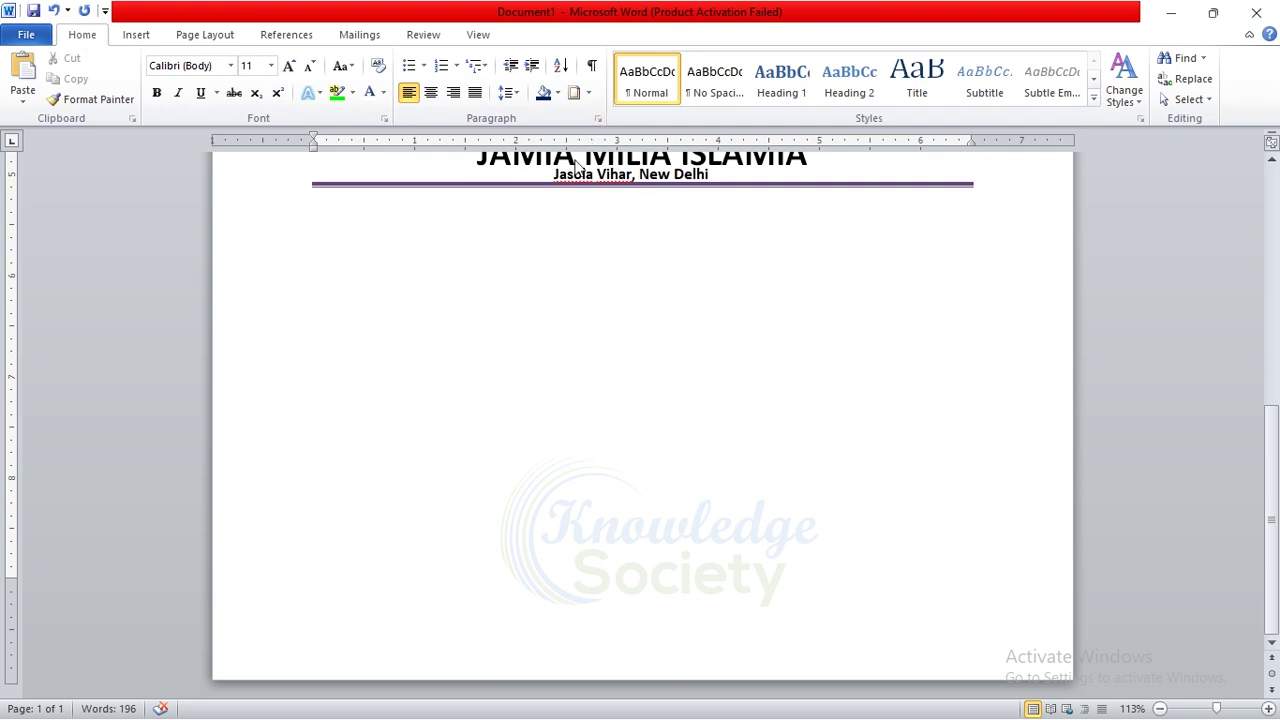
scroll(558, 222, up, 3)
scroll(558, 225, up, 3)
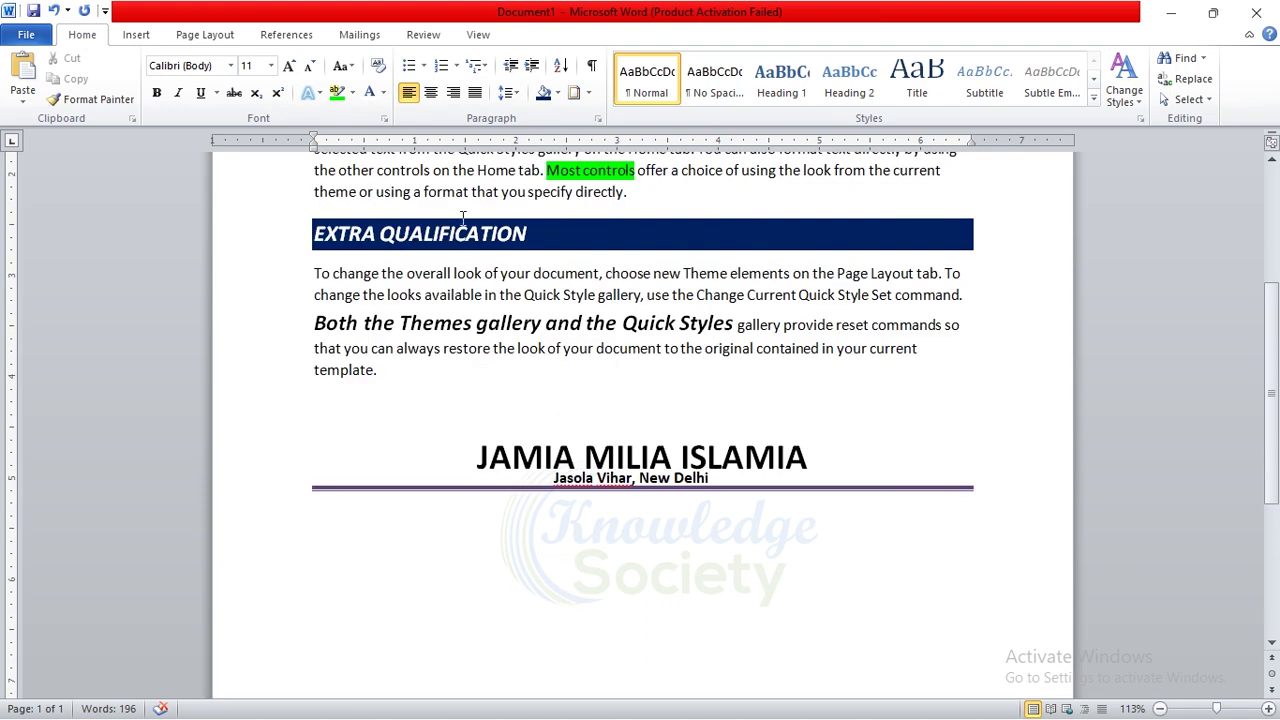
Step: Choose a shadowed Box border for the empty line below the header in Borders and Shading
click(589, 94)
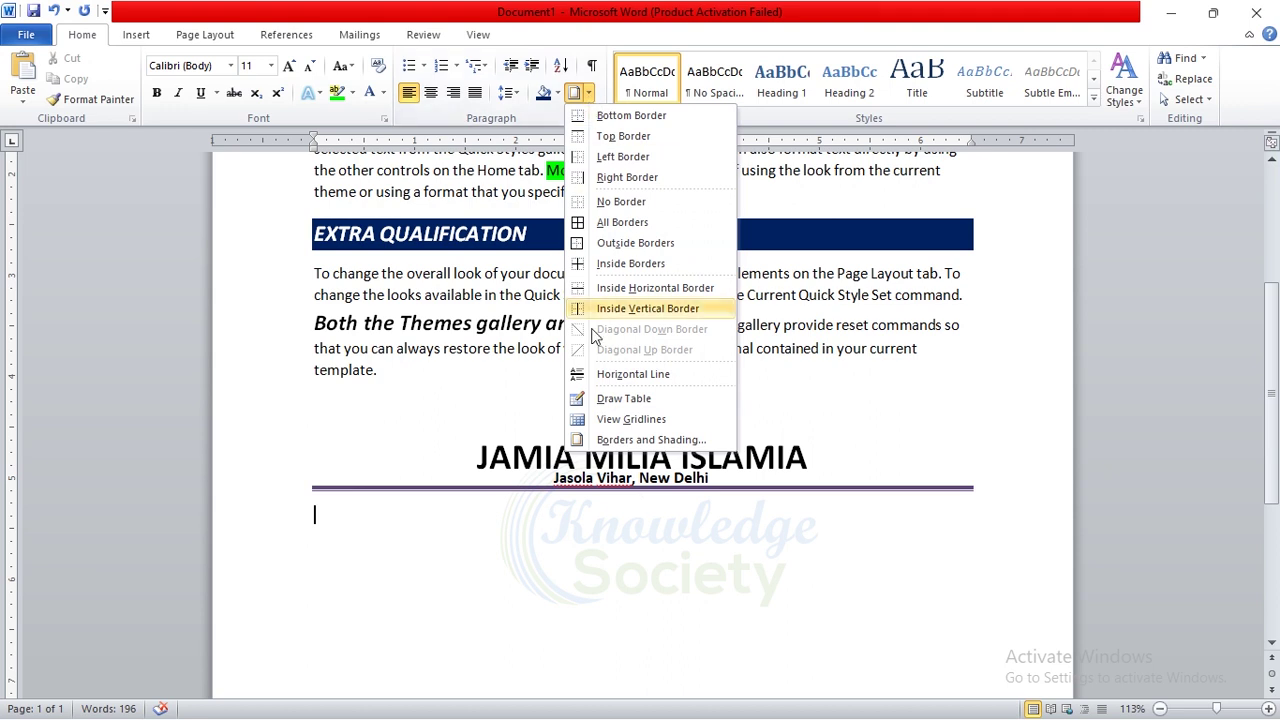
click(630, 441)
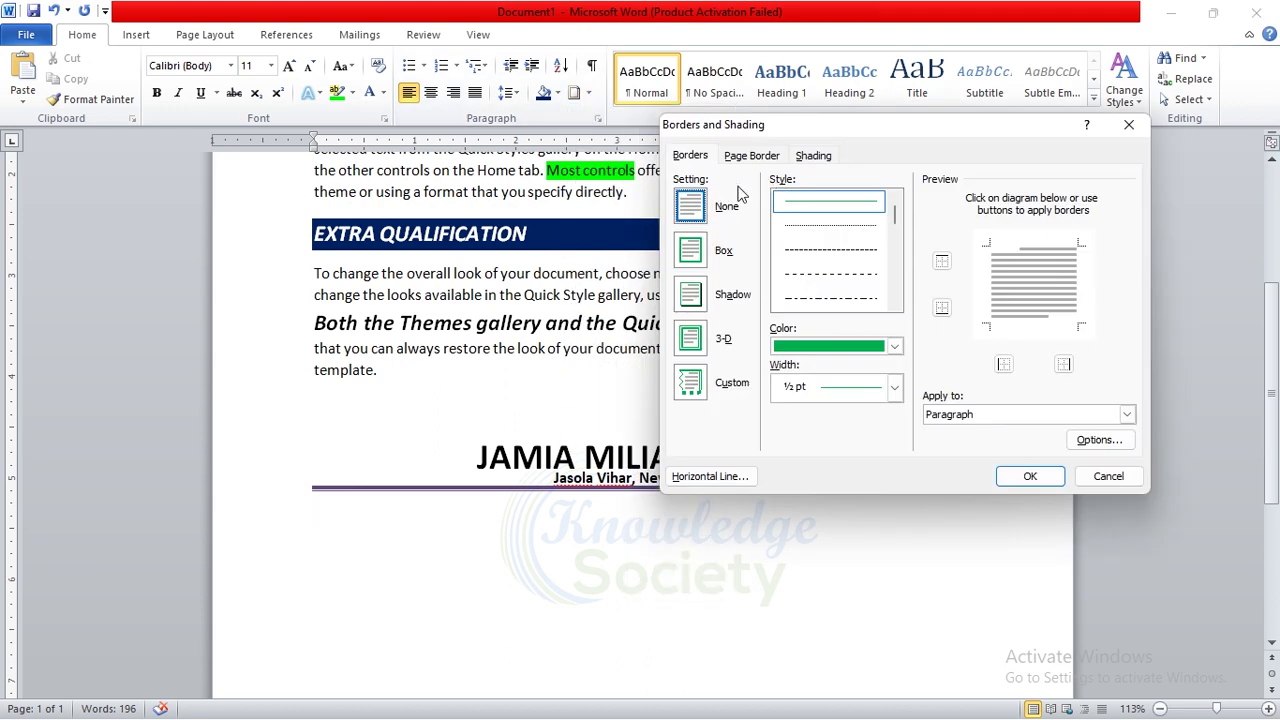
click(700, 252)
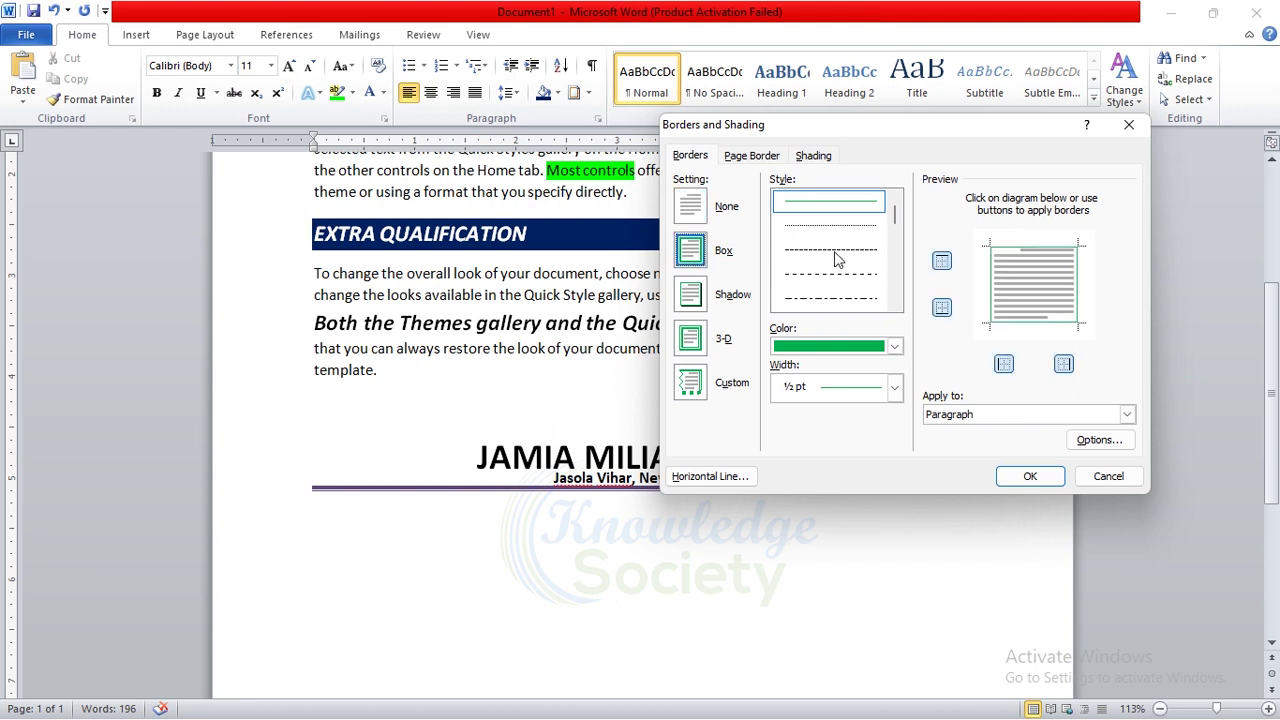
click(698, 298)
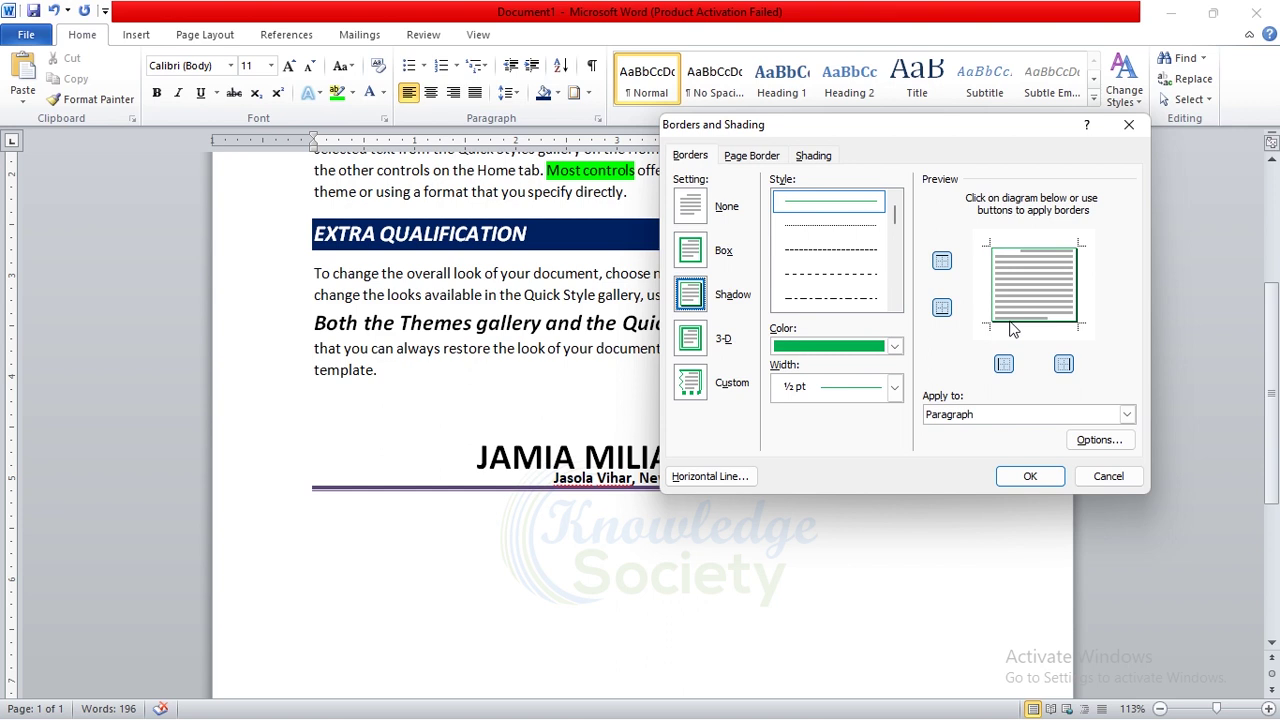
Step: Switch to the Page Border settings, leaving the line width at ½ pt
click(748, 158)
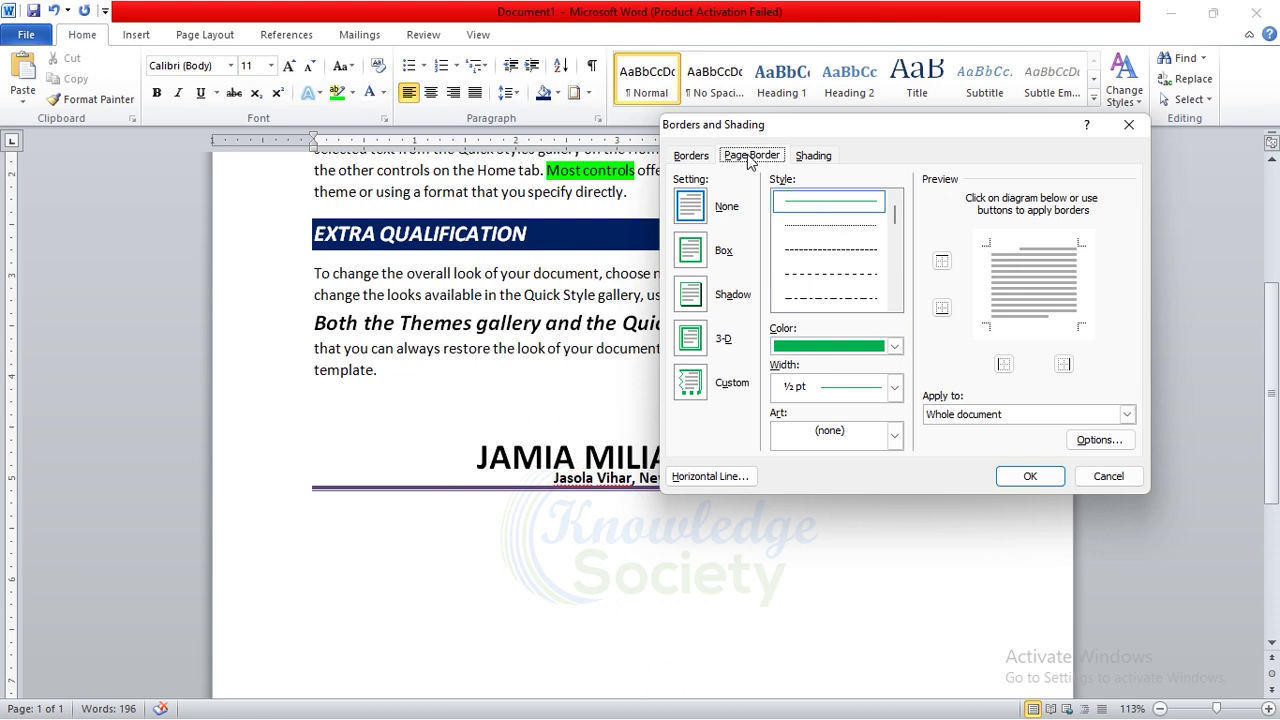
mouse_move(891, 222)
mouse_down()
mouse_move(891, 295)
mouse_move(893, 265)
mouse_up()
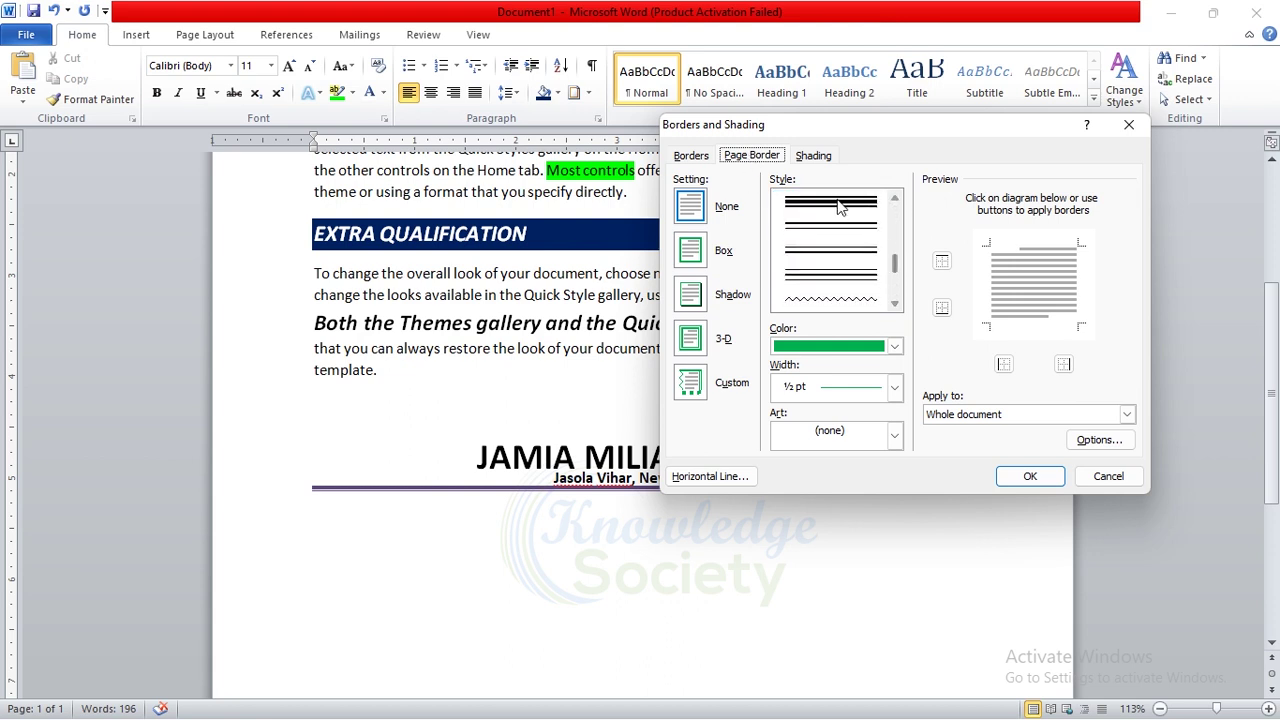
scroll(852, 268, down, 2)
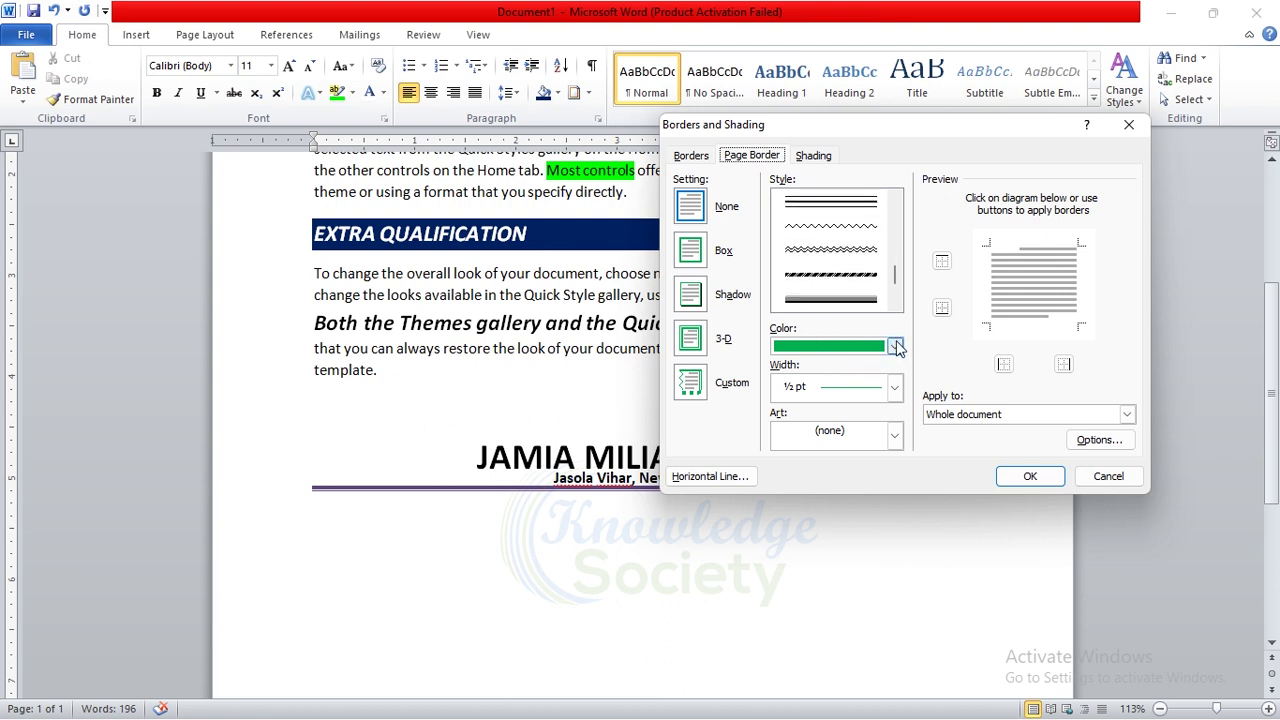
click(892, 390)
click(893, 390)
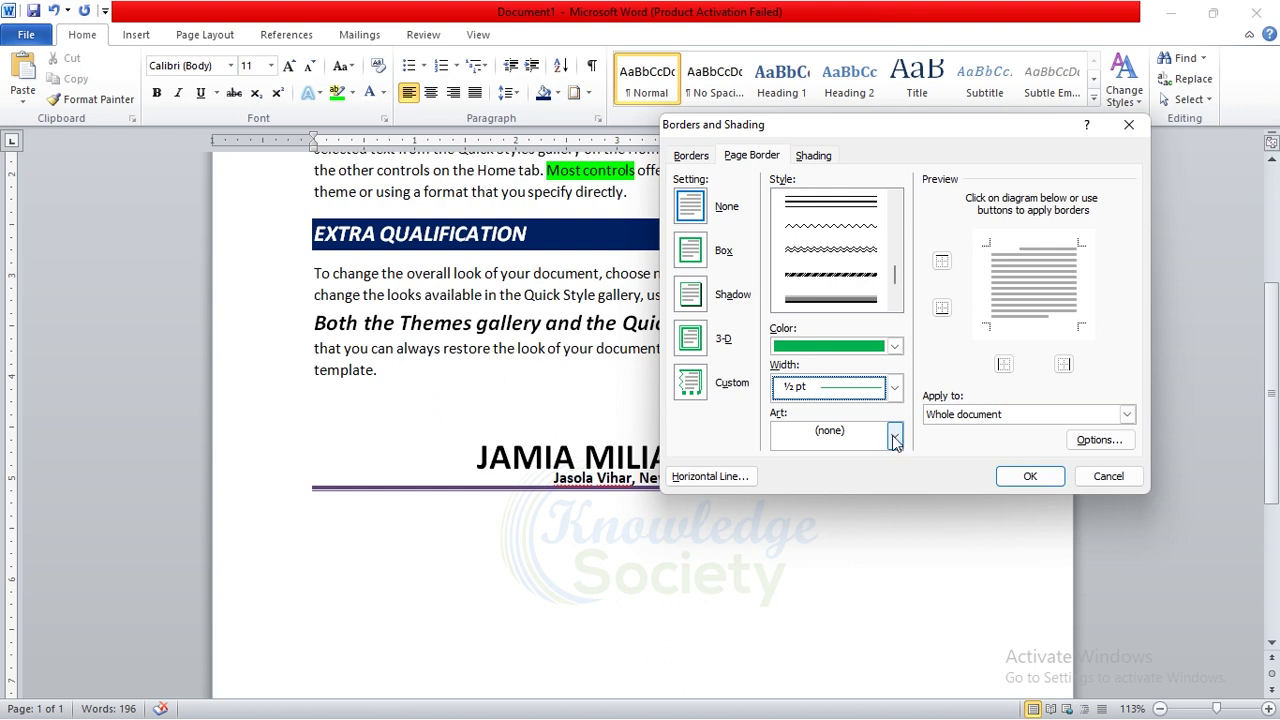
Step: Choose the pencils art and apply it as the whole-page border
click(895, 441)
drag(894, 472, 891, 509)
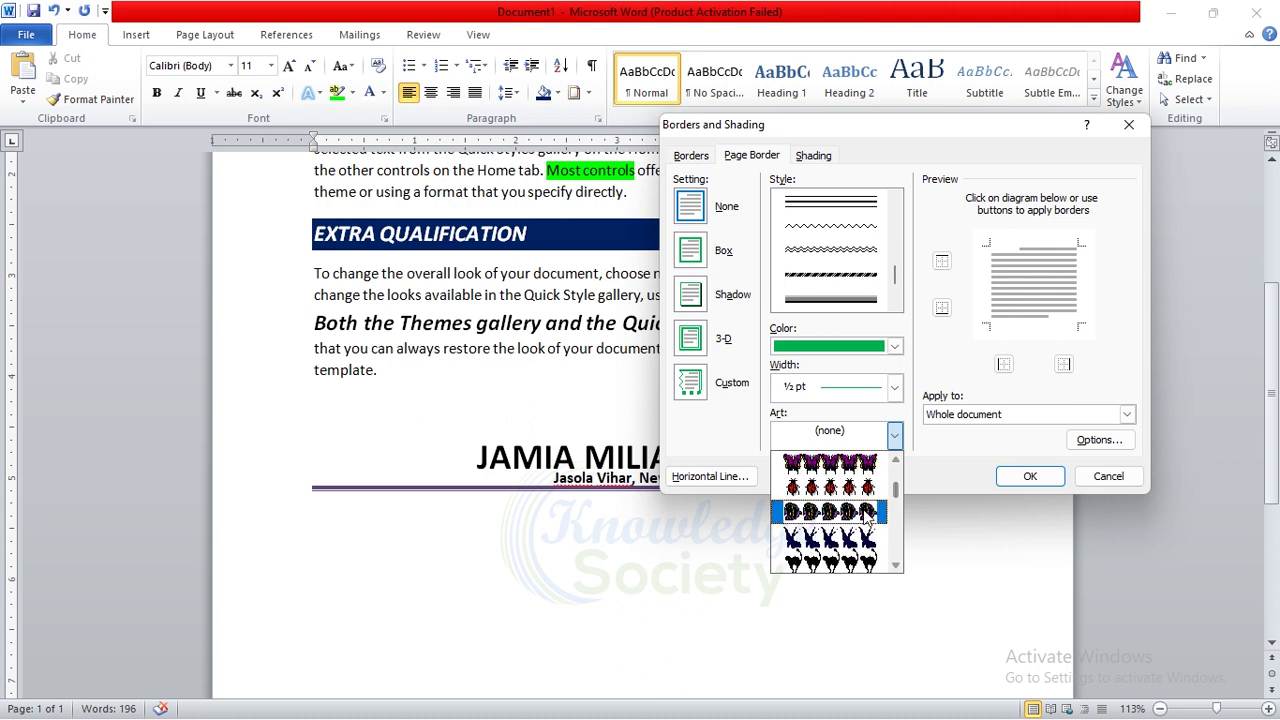
scroll(858, 520, up, 1)
scroll(858, 520, up, 2)
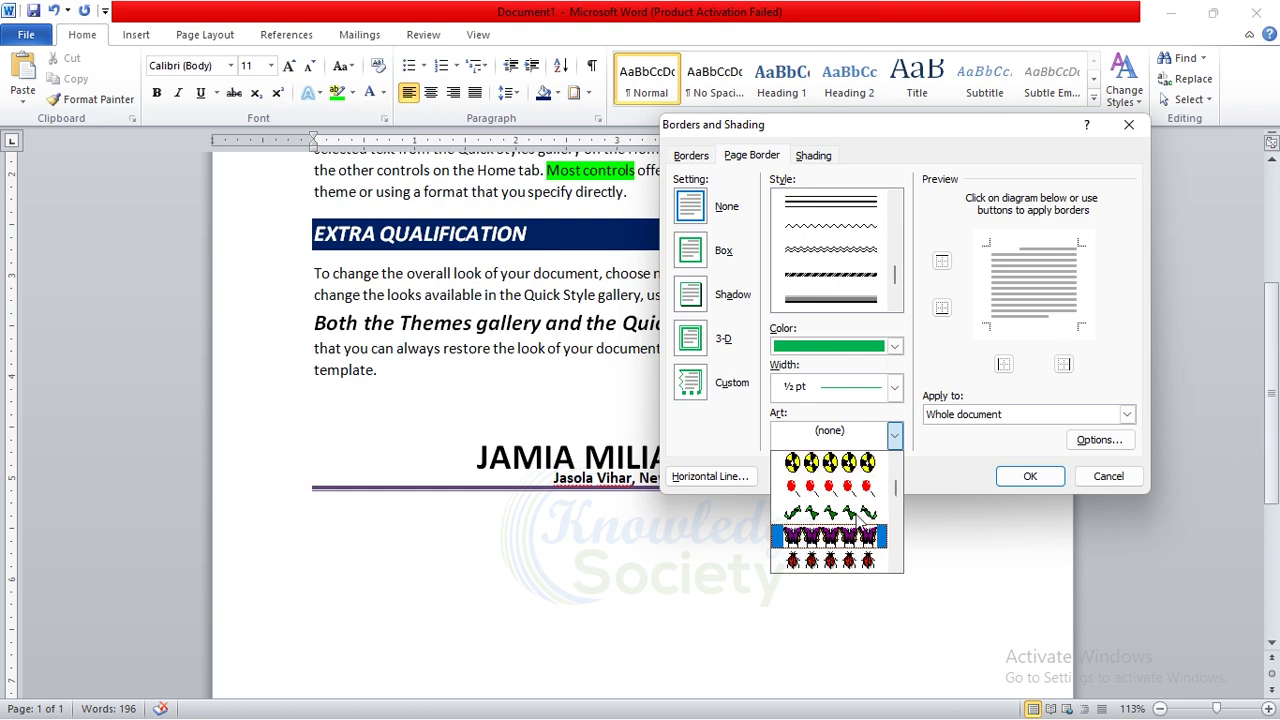
scroll(858, 520, up, 2)
scroll(858, 520, up, 2)
scroll(860, 524, up, 2)
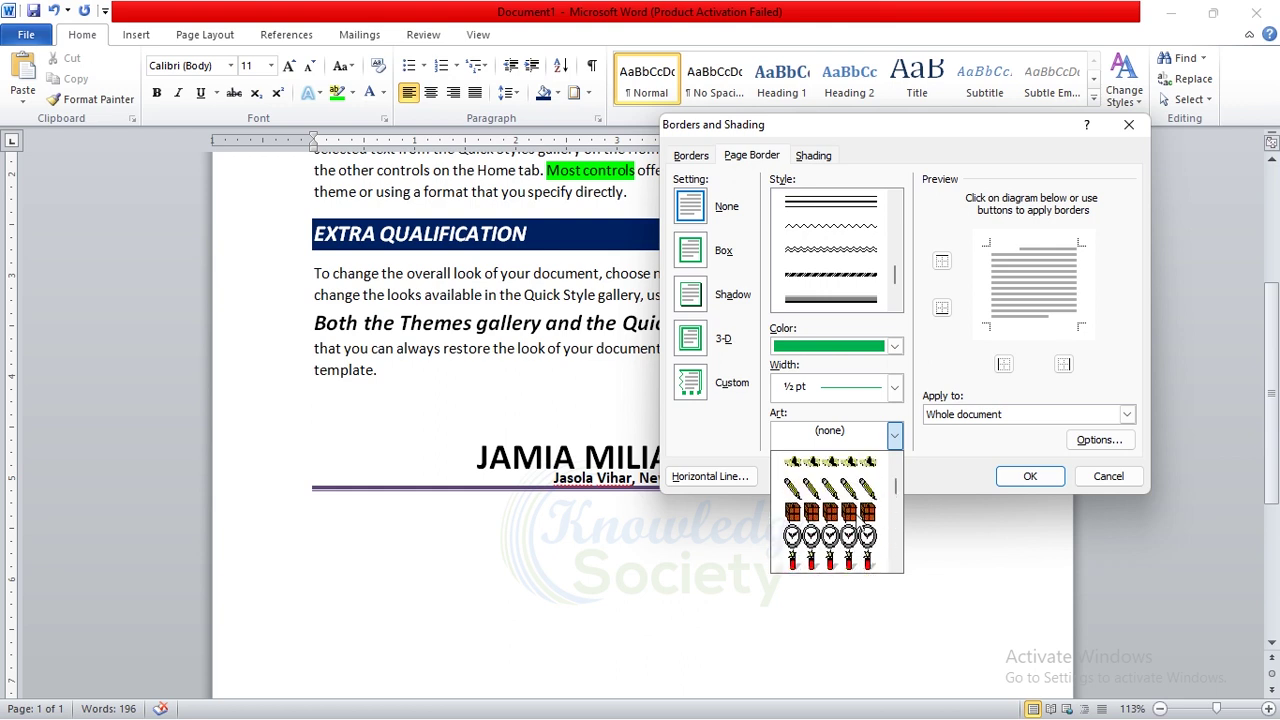
click(840, 491)
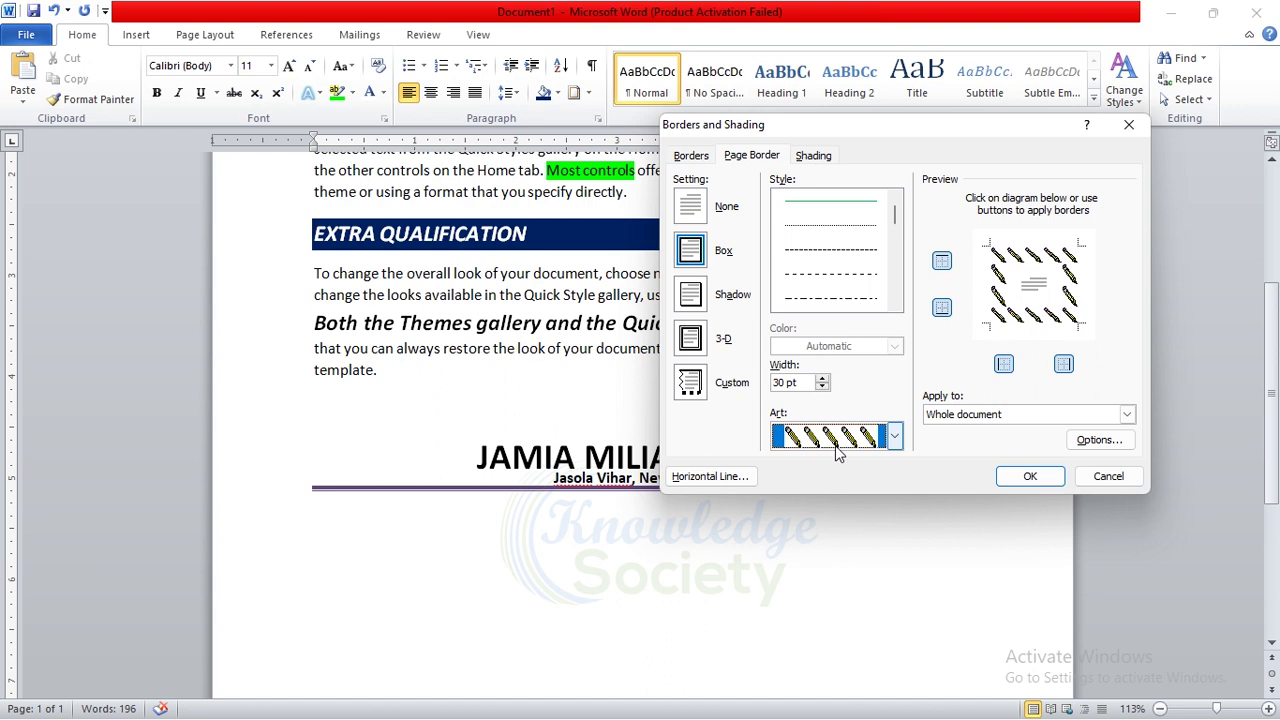
click(1024, 478)
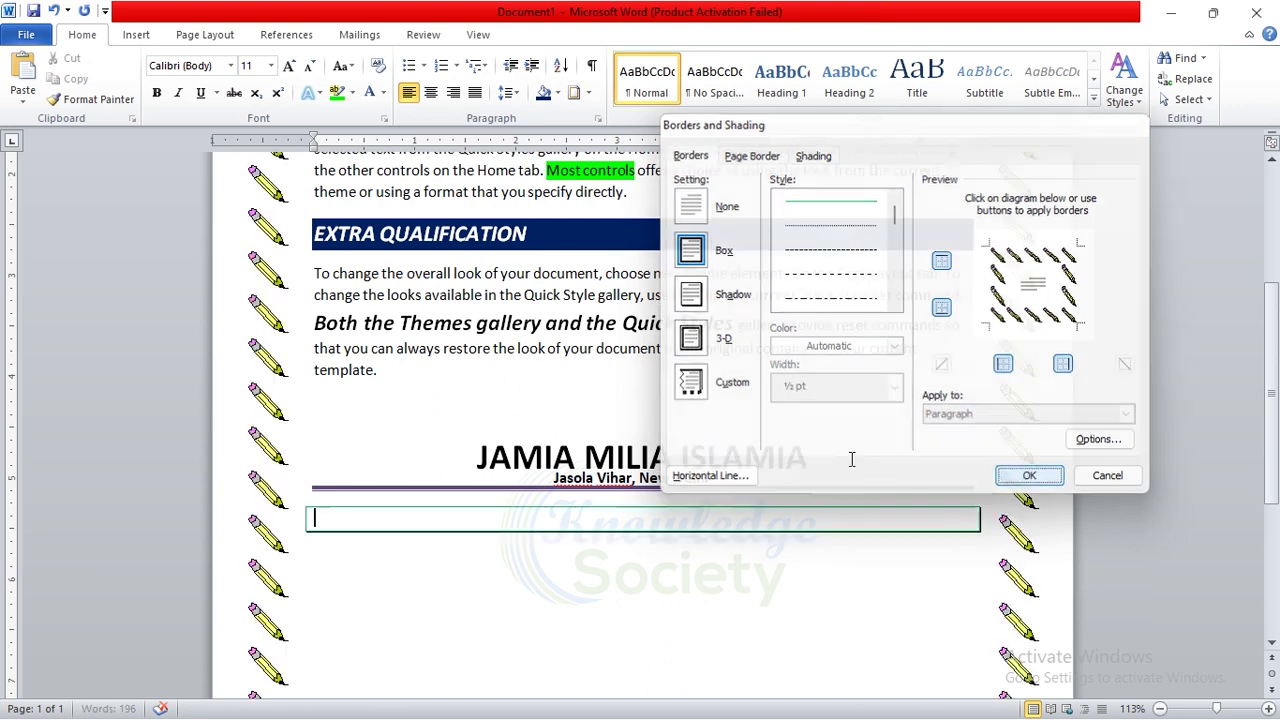
scroll(623, 551, down, 3)
Step: Scroll through the page to view the pencil art border framing the document
scroll(623, 543, down, 3)
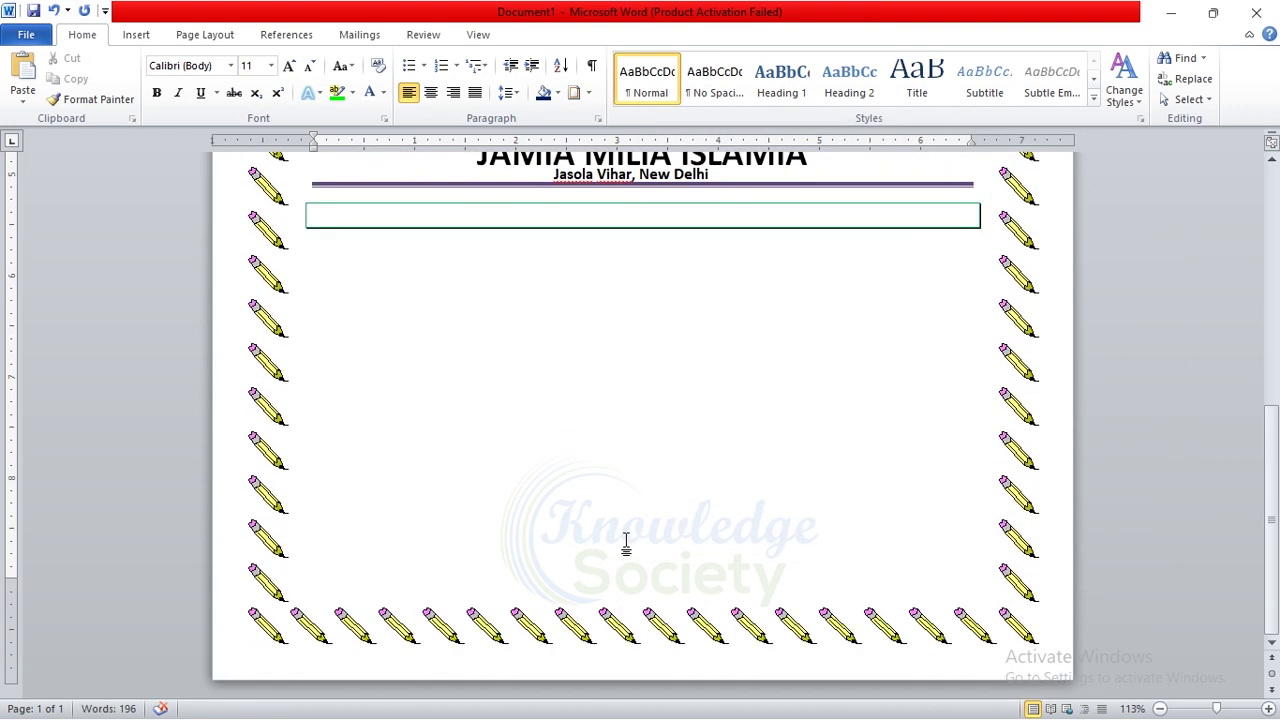
scroll(626, 545, up, 4)
scroll(626, 545, up, 3)
scroll(625, 540, up, 1)
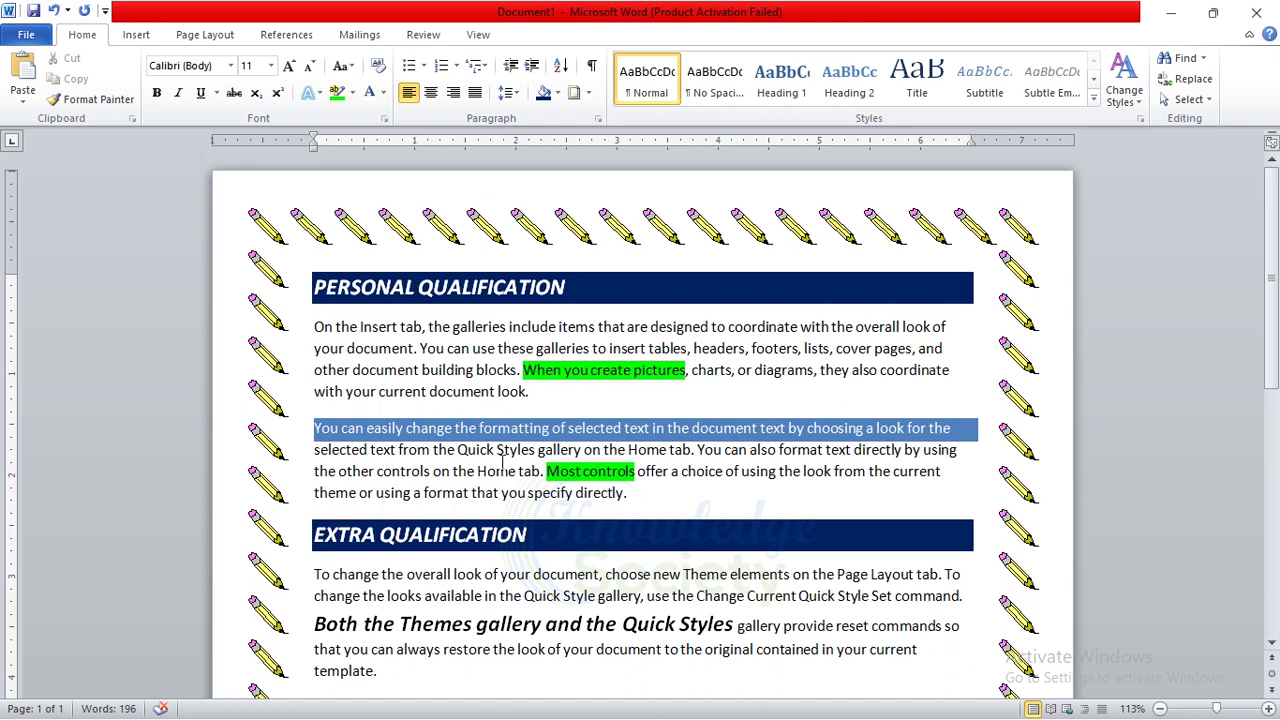
Step: Reduce the pencil page border width from 30 pt to 8 pt in Borders and Shading
click(590, 93)
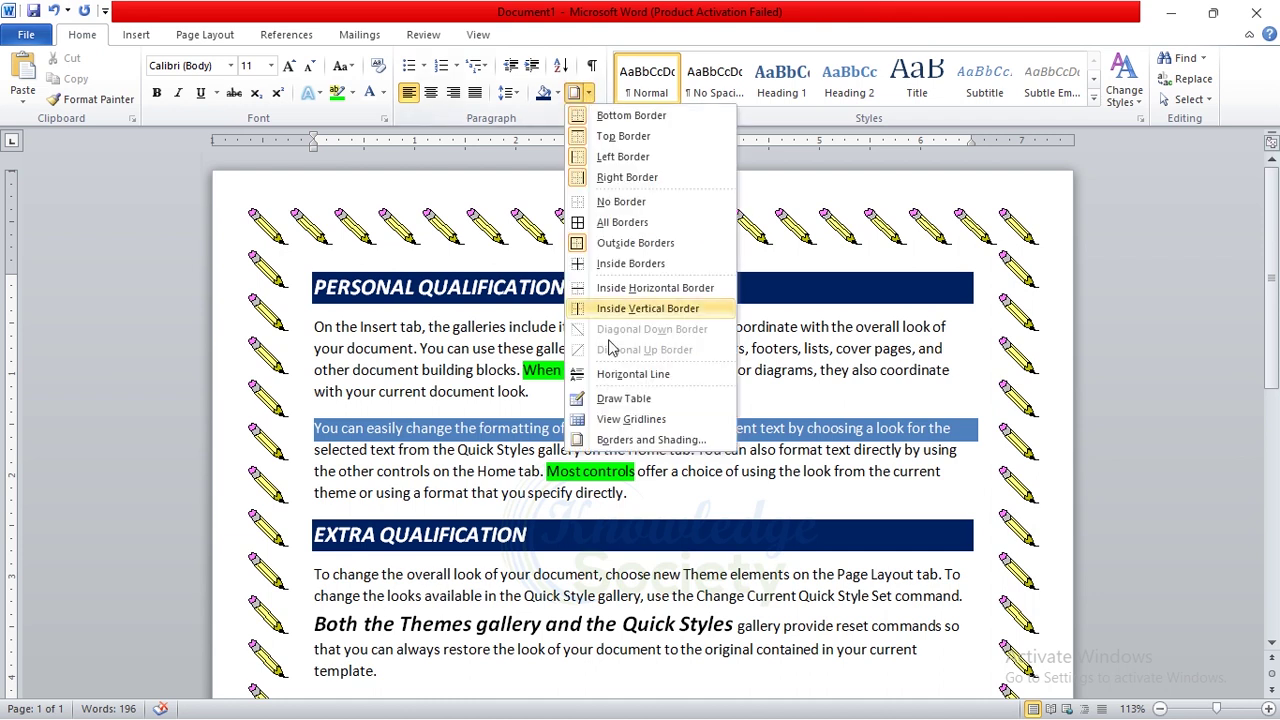
click(676, 452)
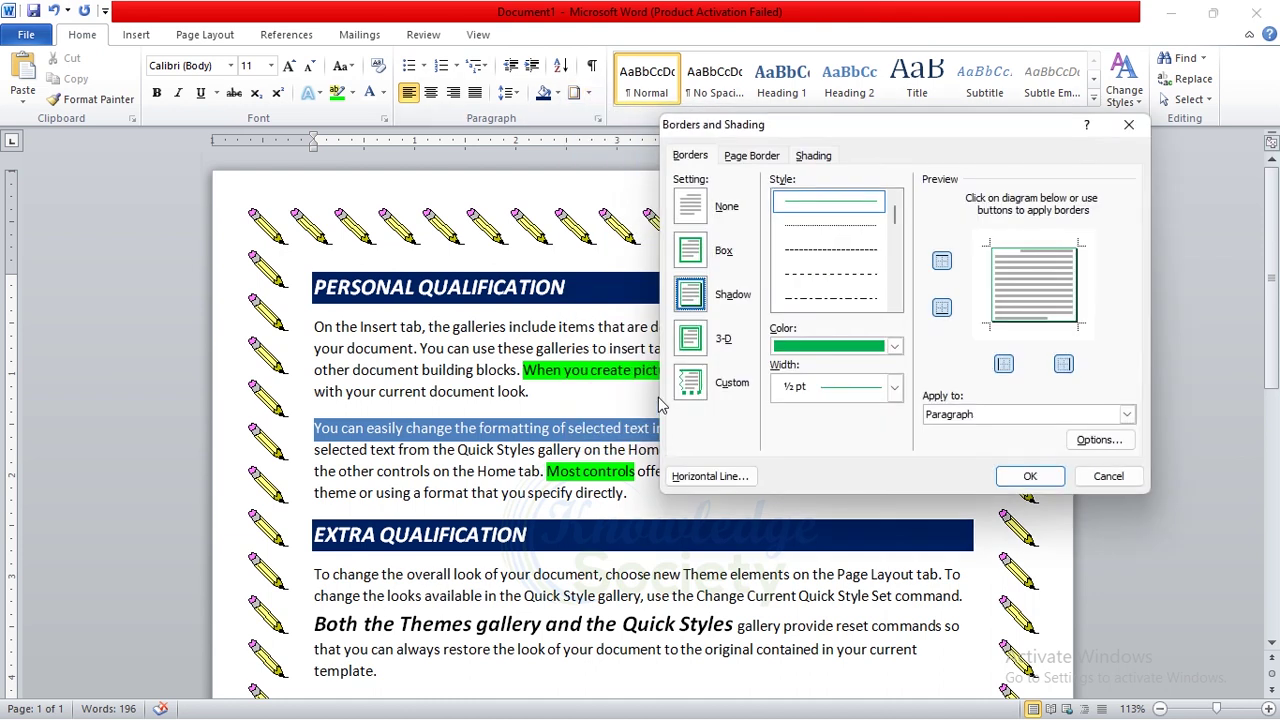
click(760, 158)
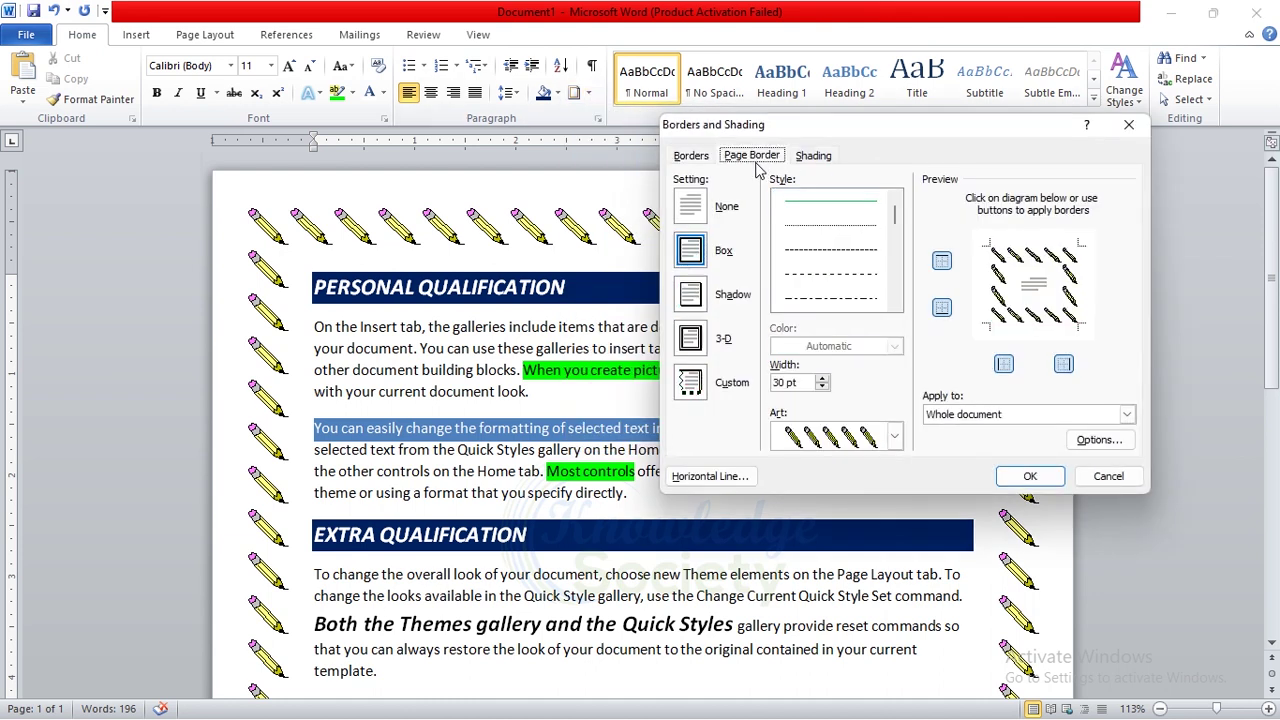
click(821, 388)
click(821, 388)
click(821, 388)
click(821, 388)
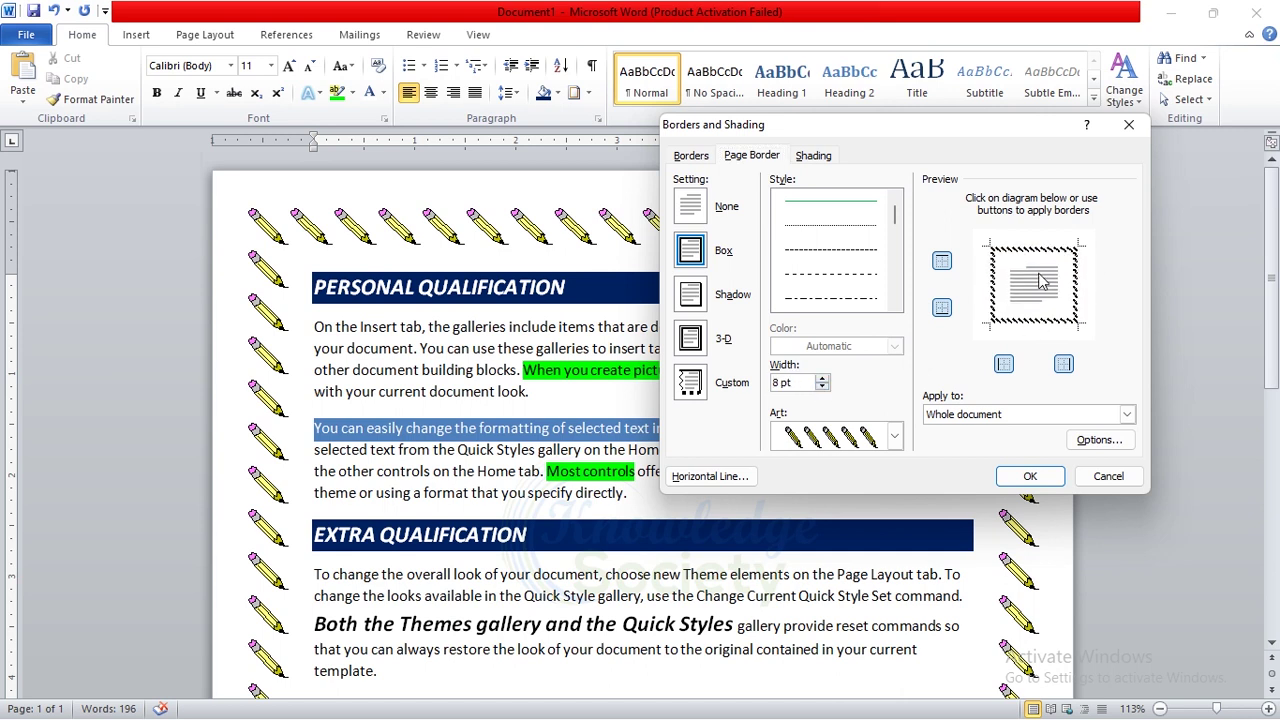
click(1029, 476)
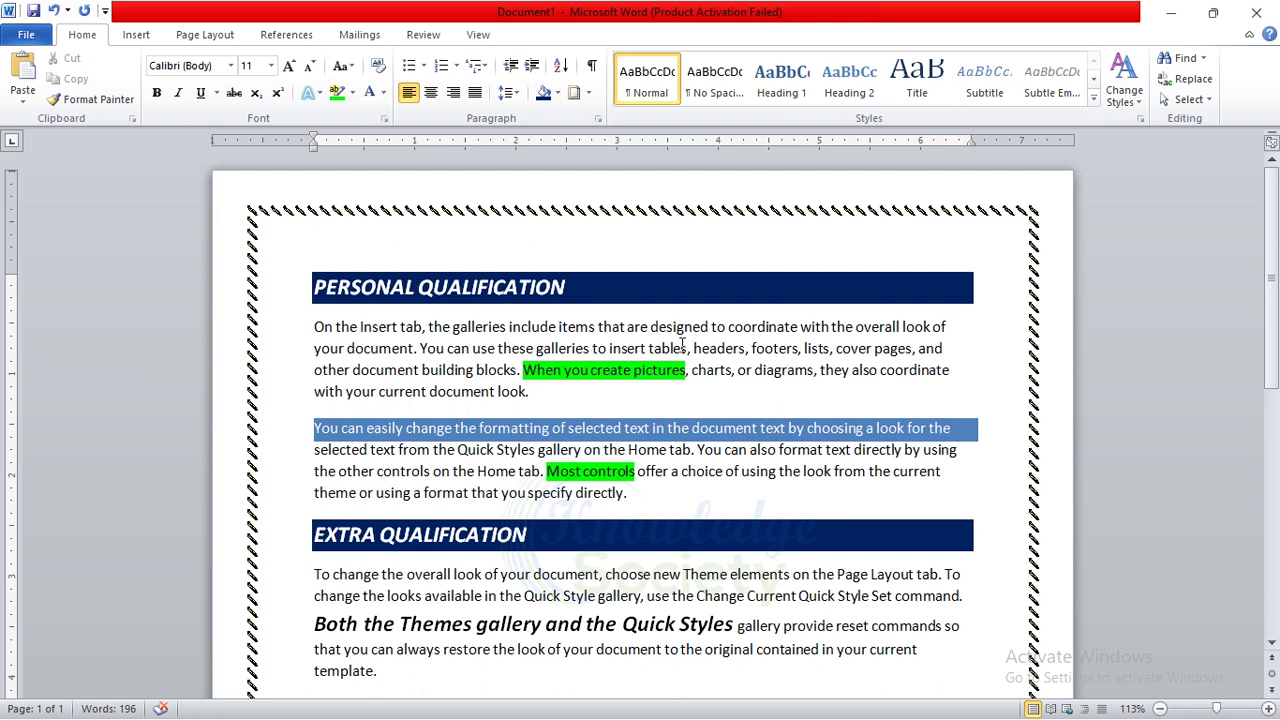
Step: Preview the bordered page in the Print view, then close the document window
key(ctrl+End)
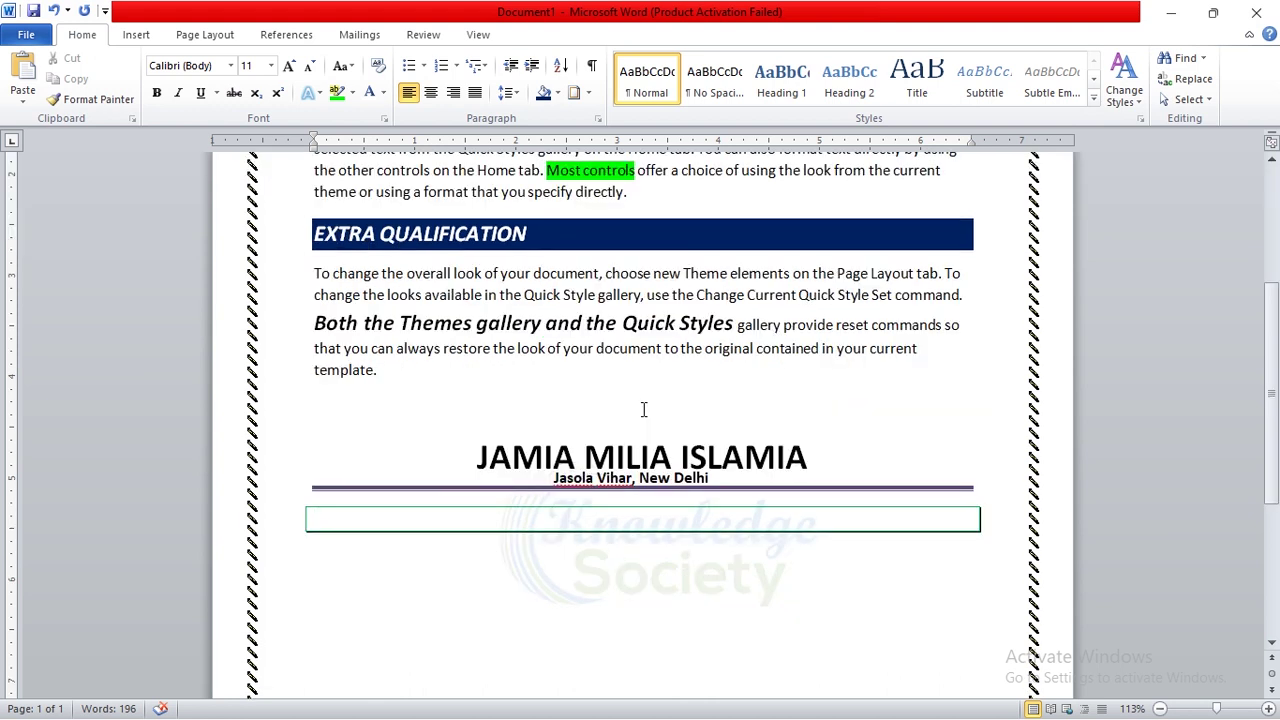
click(33, 35)
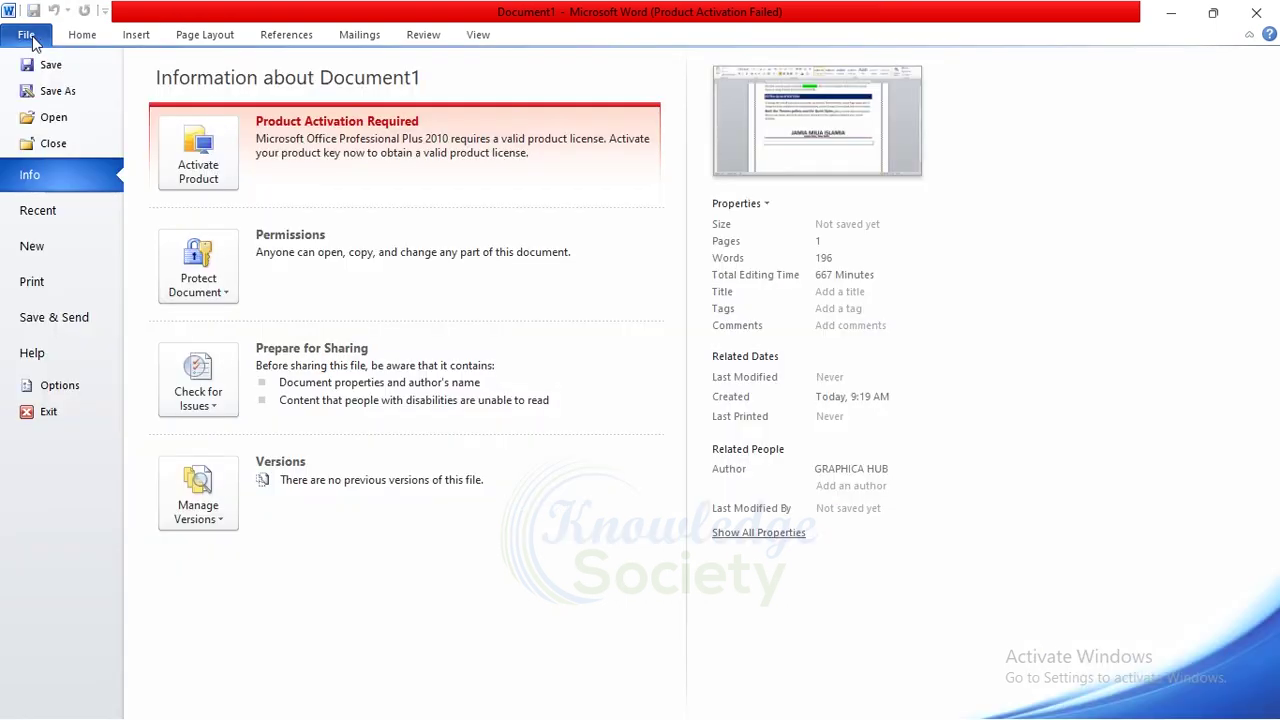
click(32, 282)
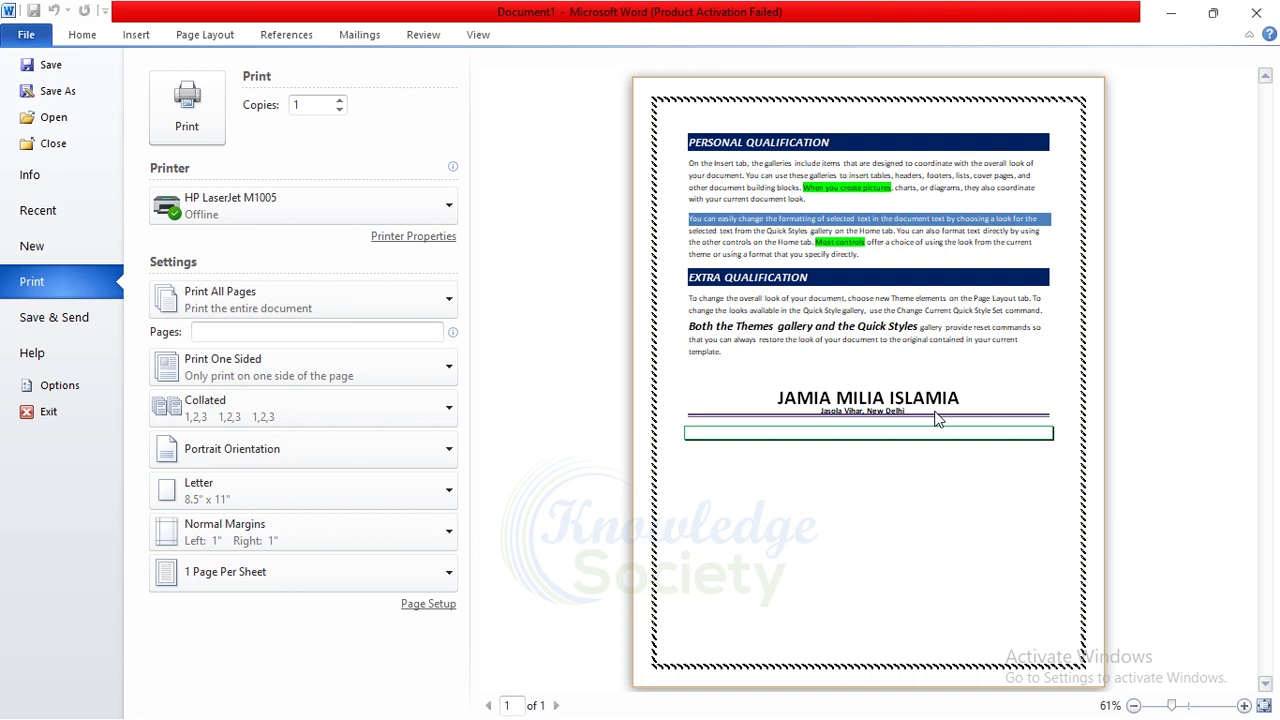
click(1256, 12)
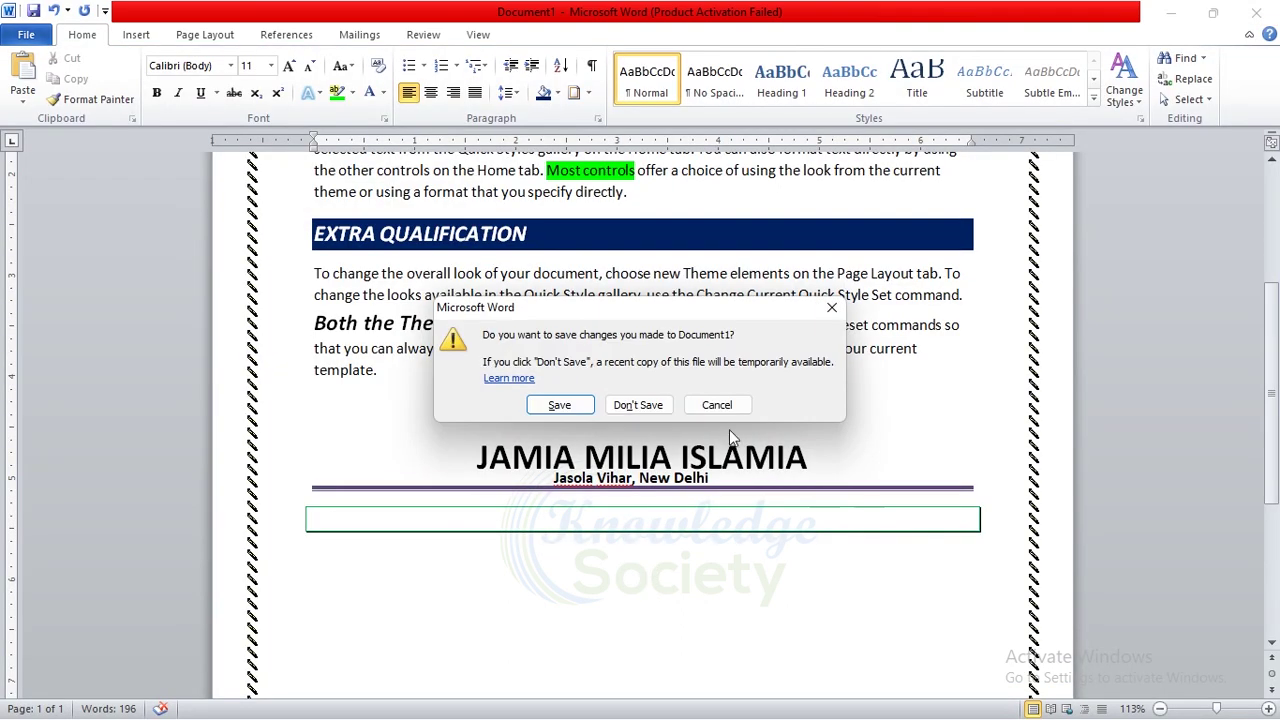
Step: Cancel the save prompt to keep Document1 open and reopen the print preview with Ctrl+P
click(722, 408)
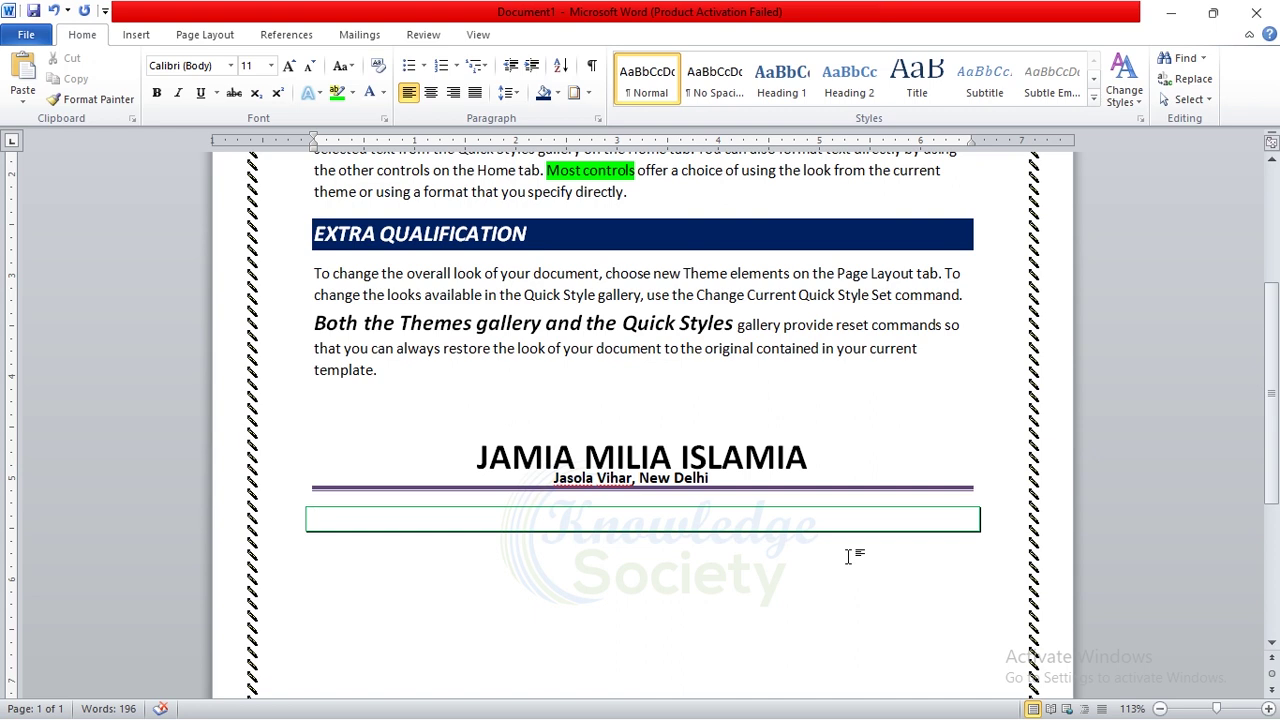
key(ctrl+p)
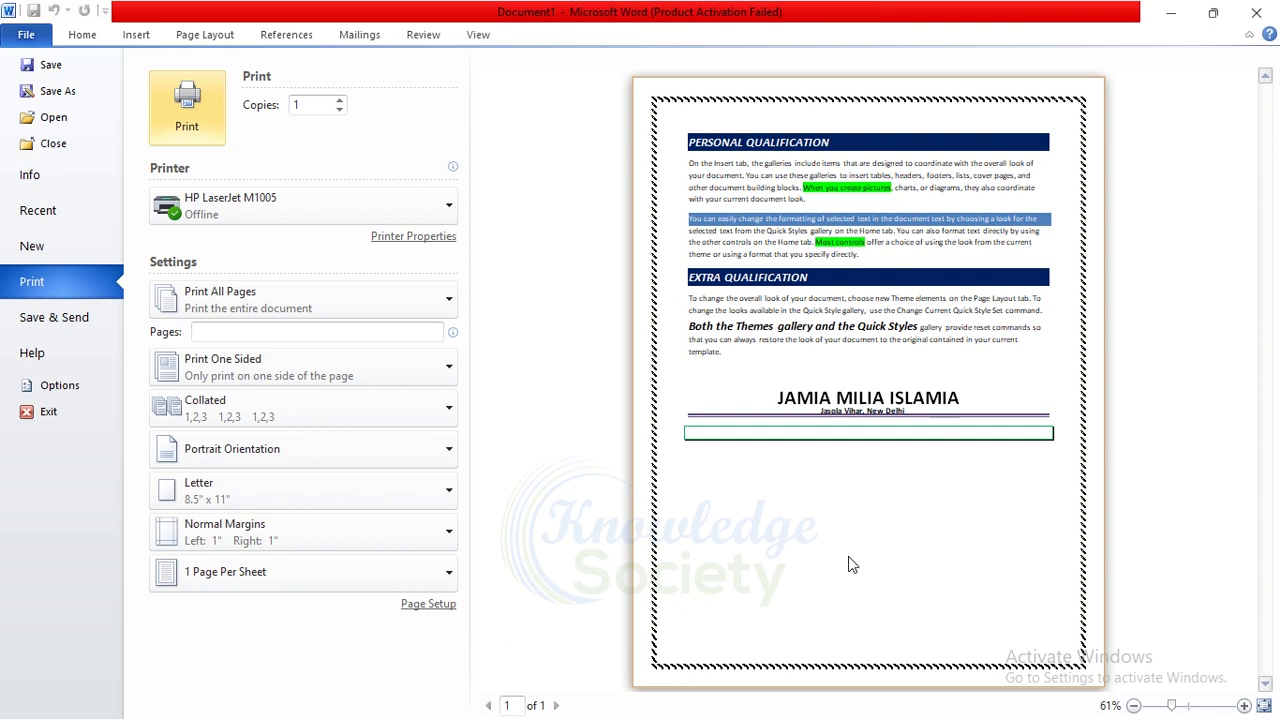
Step: Leave the print preview and return to the document's editing view
key(Escape)
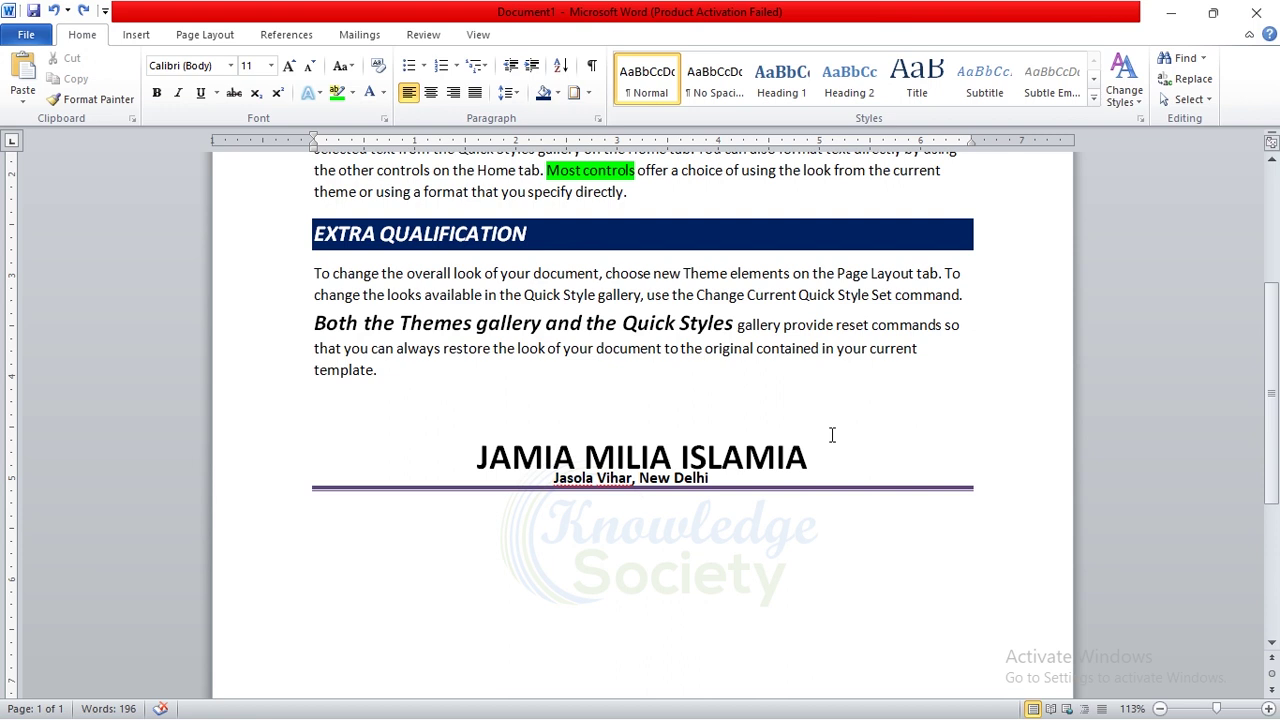
Step: Remove the EXTRA QUALIFICATION paragraph text, its leftover word and the empty line below
scroll(759, 323, up, 3)
scroll(752, 340, down, 1)
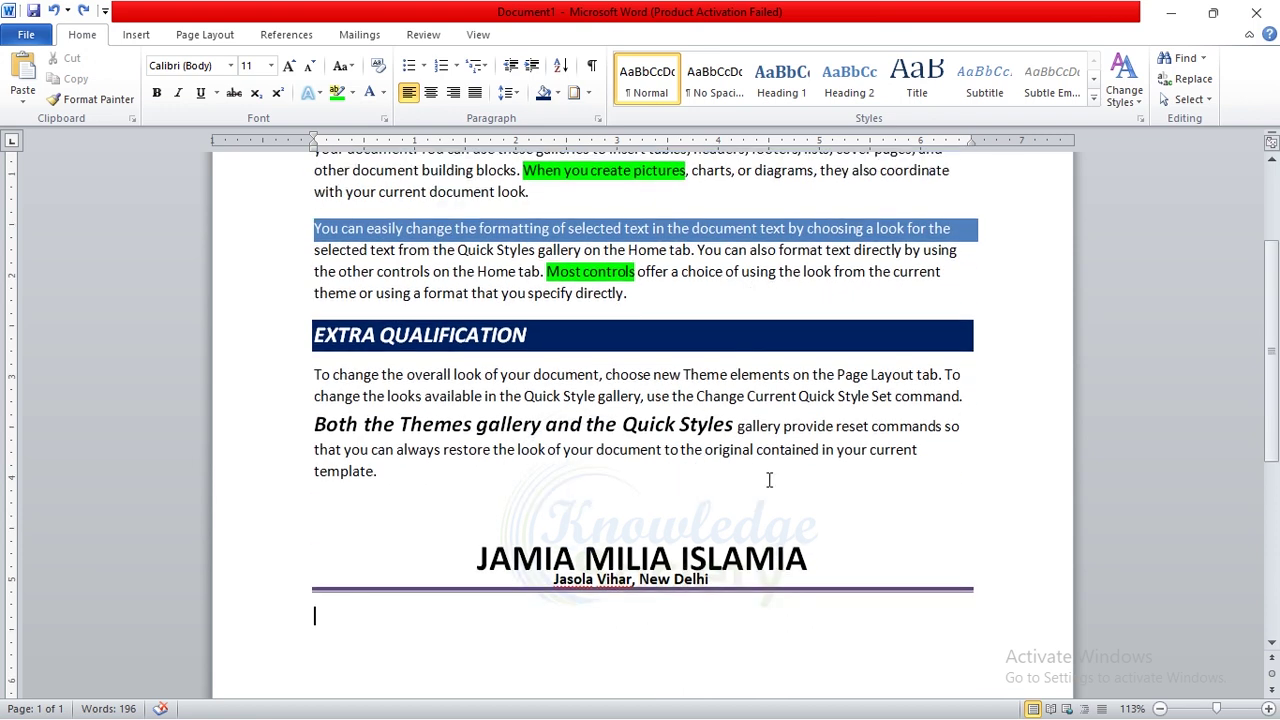
mouse_move(706, 478)
mouse_down()
mouse_move(422, 420)
mouse_move(350, 373)
mouse_up()
key(Delete)
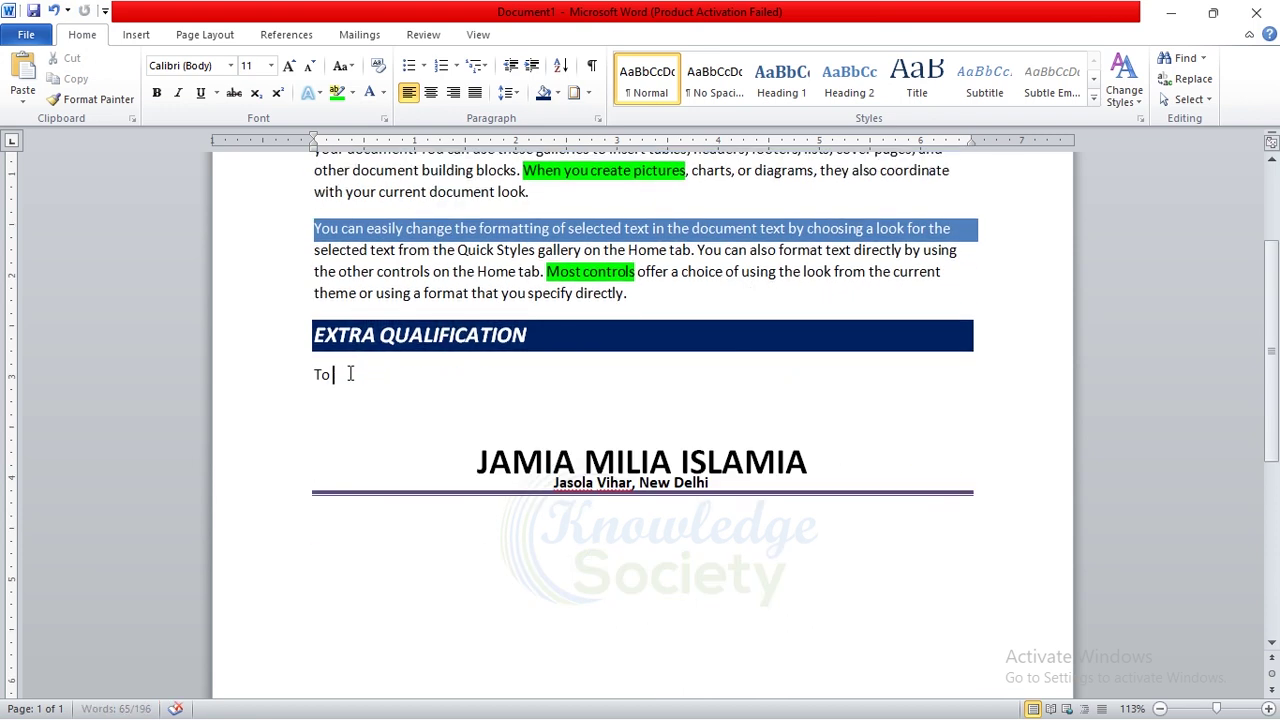
key(BackSpace)
key(BackSpace)
key(BackSpace)
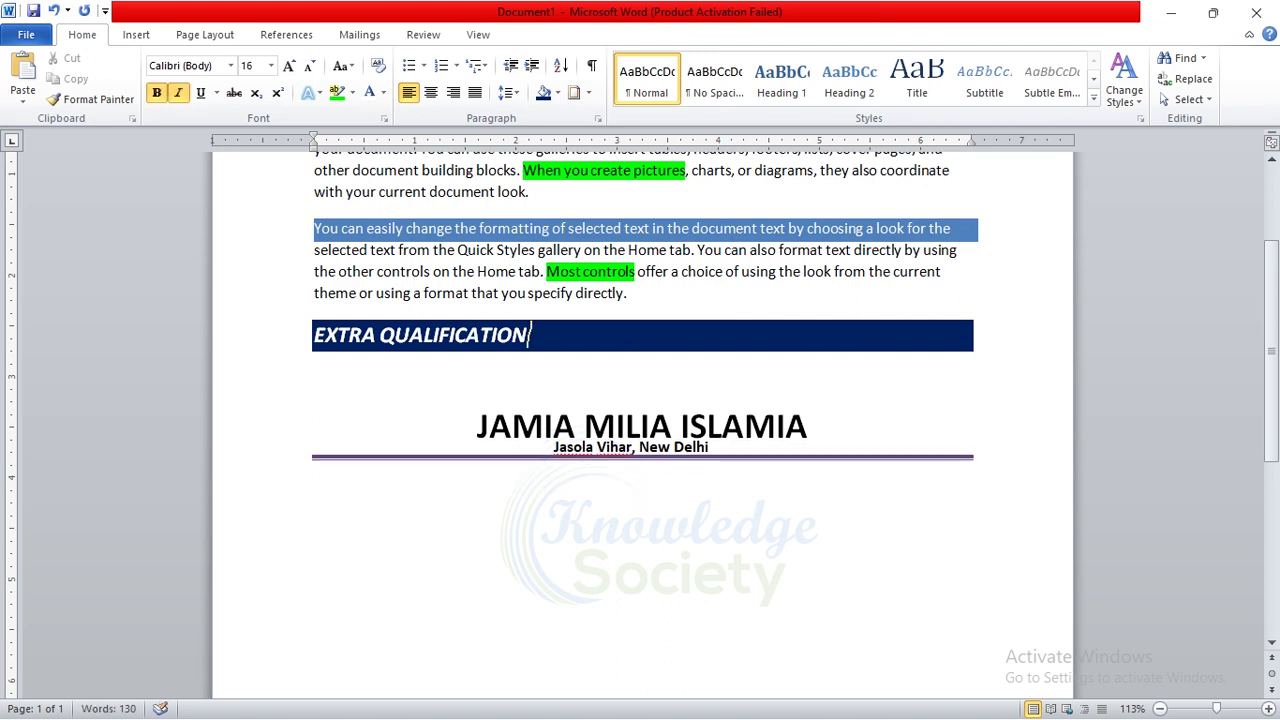
key(BackSpace)
key(BackSpace)
click(595, 379)
scroll(598, 381, down, 4)
scroll(598, 381, down, 1)
scroll(595, 381, up, 1)
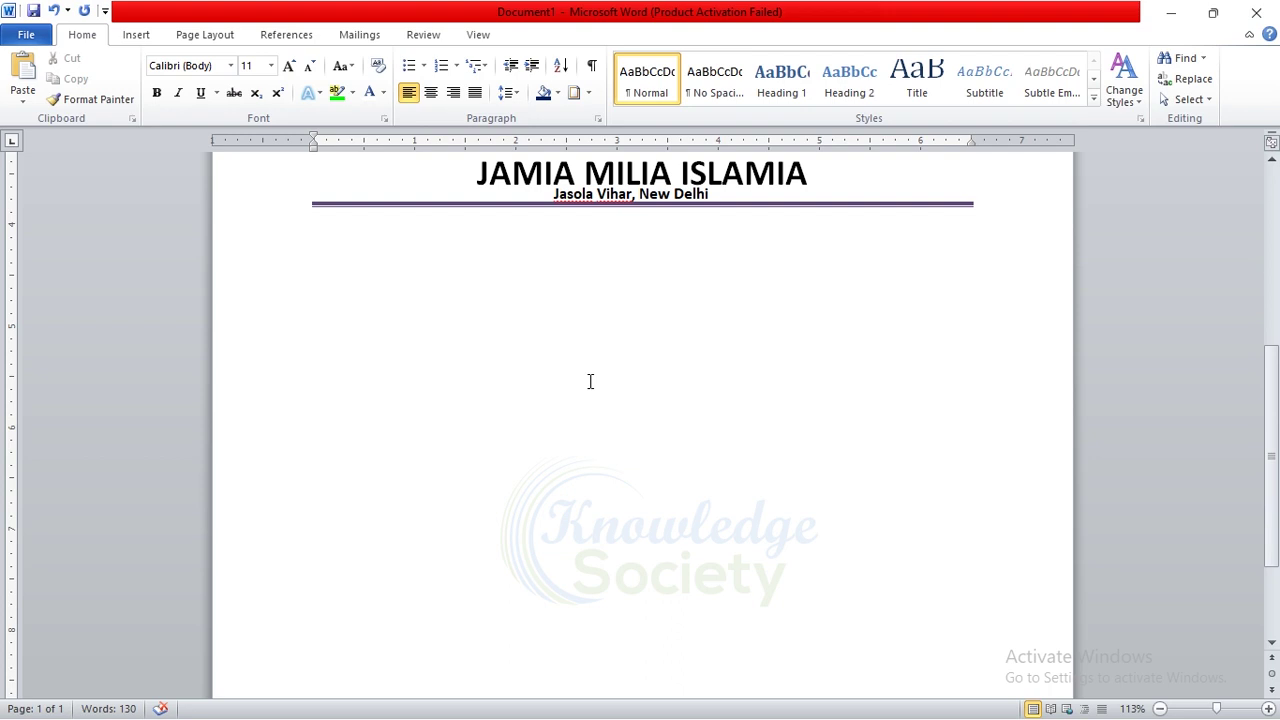
Step: Turn on the Draw Table pencil from the Home tab's Borders dropdown
click(592, 96)
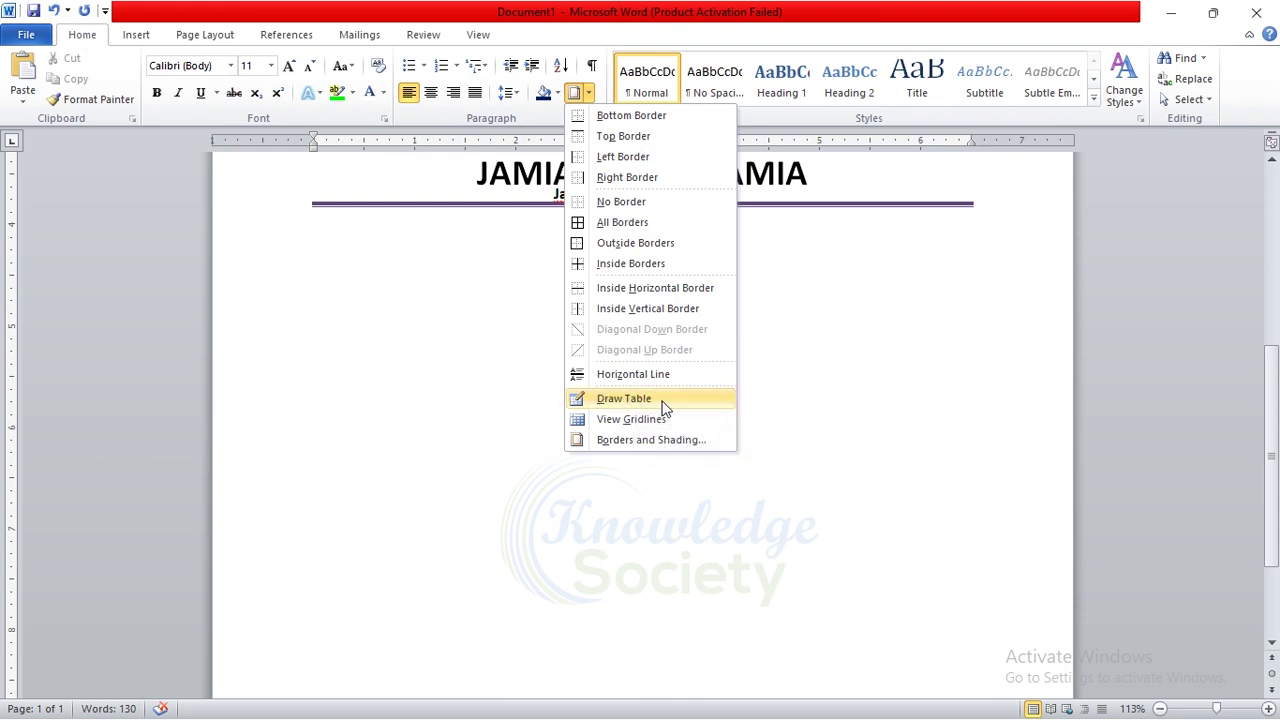
click(665, 405)
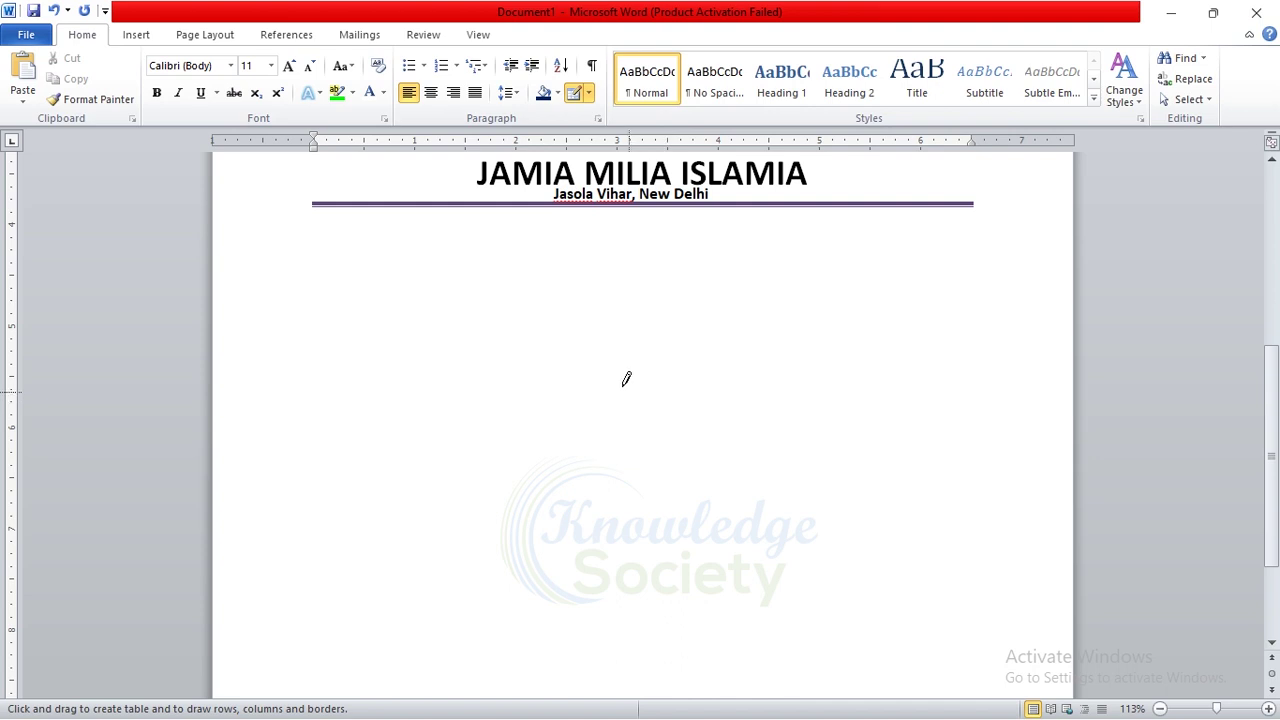
Step: Draw the table's outer frame, two row lines and four column dividers below the address
mouse_move(343, 279)
mouse_down()
mouse_move(544, 468)
mouse_move(815, 672)
mouse_move(829, 548)
mouse_move(851, 514)
mouse_move(933, 534)
mouse_up()
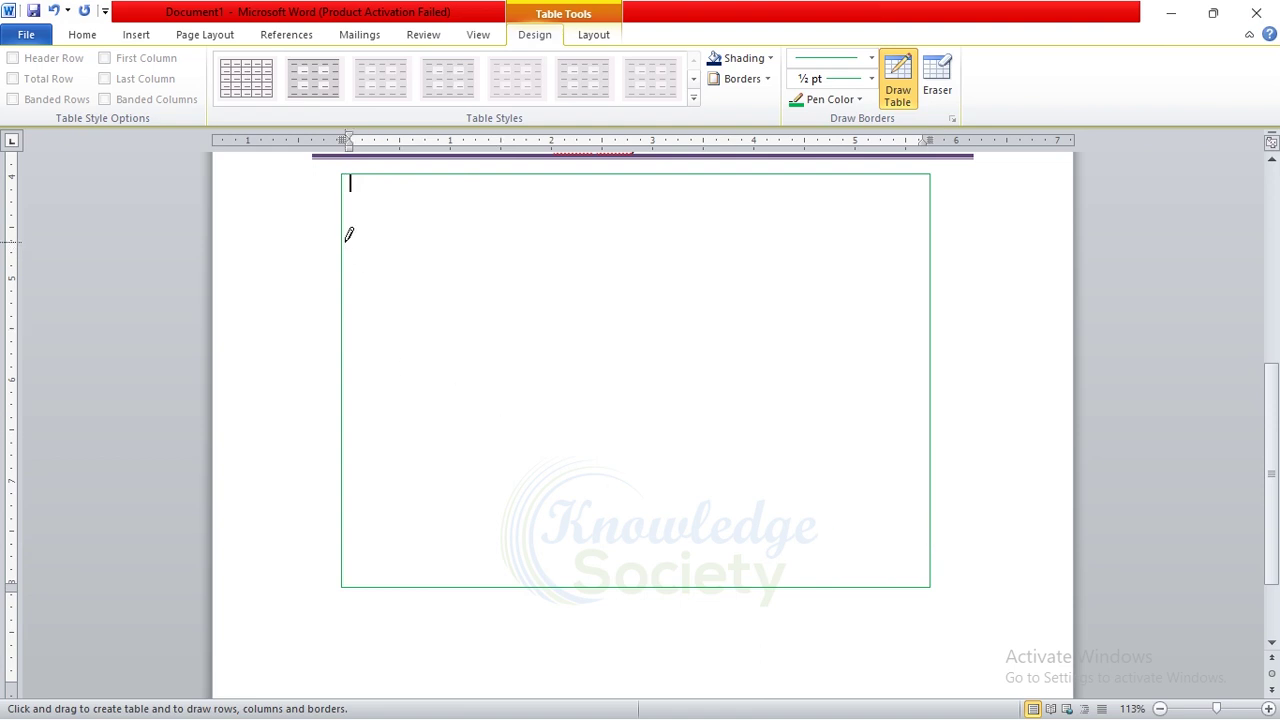
mouse_move(344, 249)
mouse_down()
mouse_move(869, 270)
mouse_move(927, 258)
mouse_up()
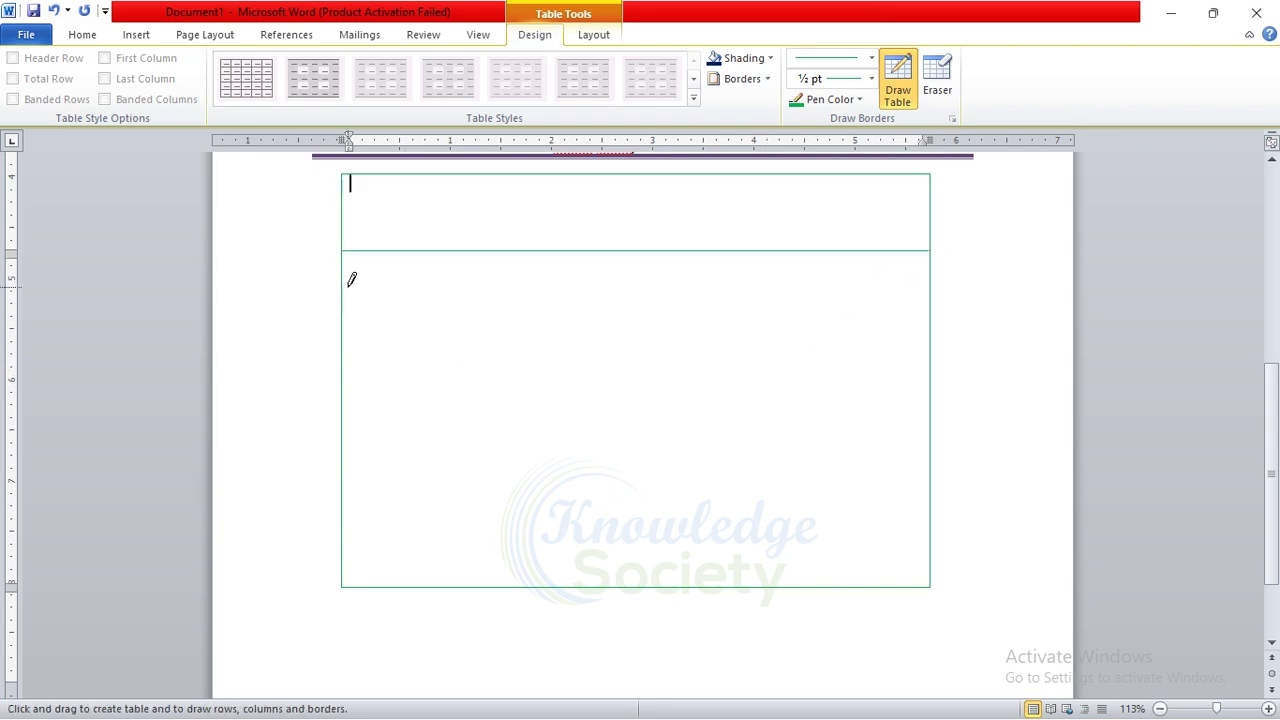
drag(343, 268, 716, 268)
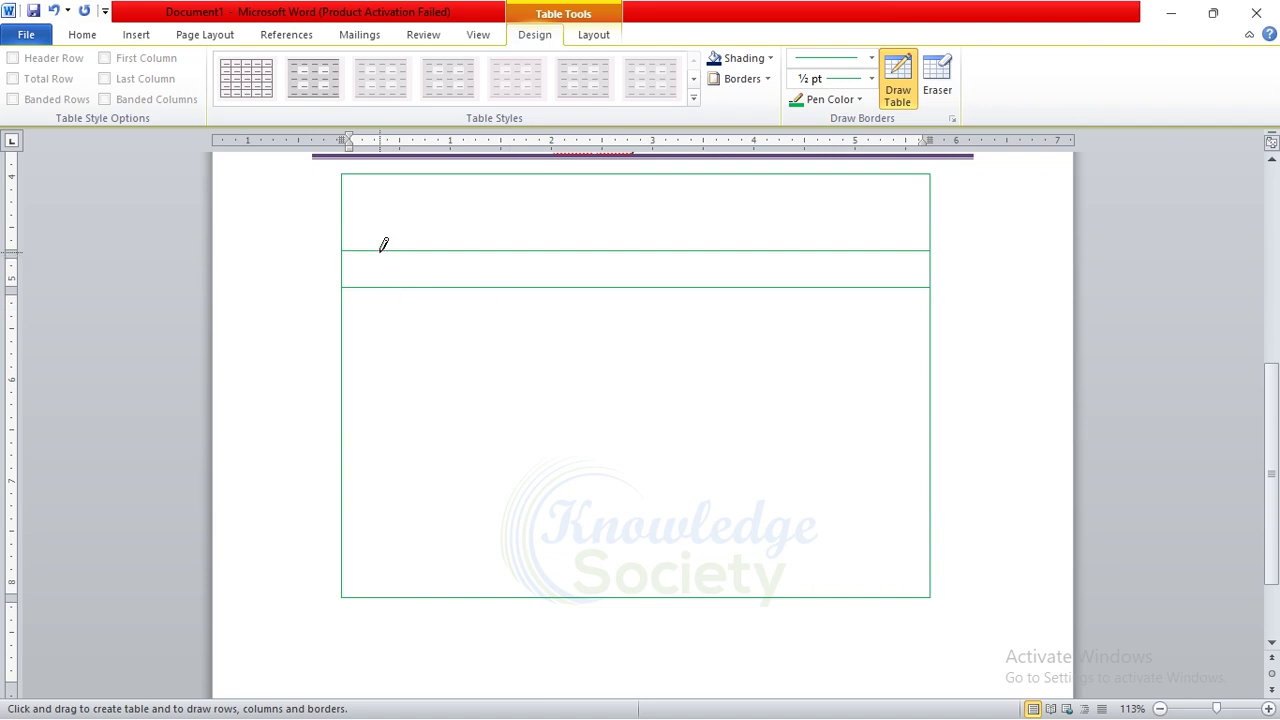
drag(381, 260, 372, 408)
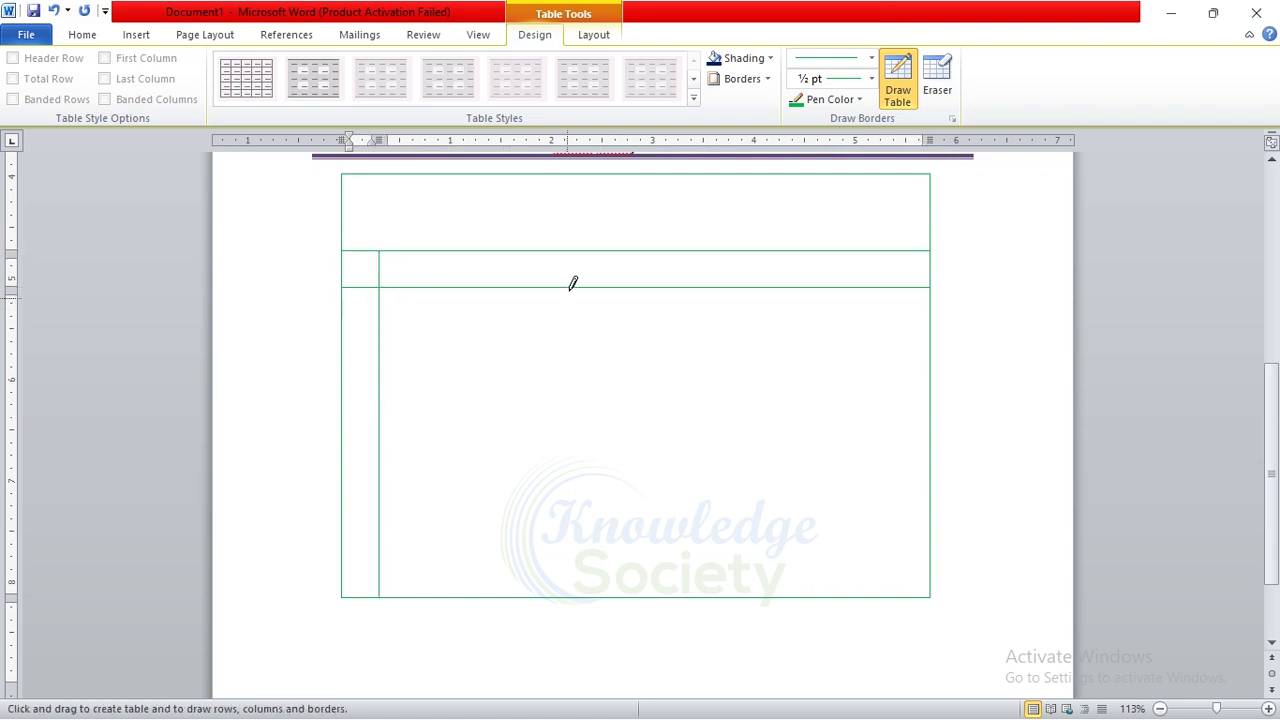
mouse_move(620, 250)
mouse_down()
mouse_move(608, 437)
mouse_move(622, 460)
mouse_up()
drag(689, 247, 680, 368)
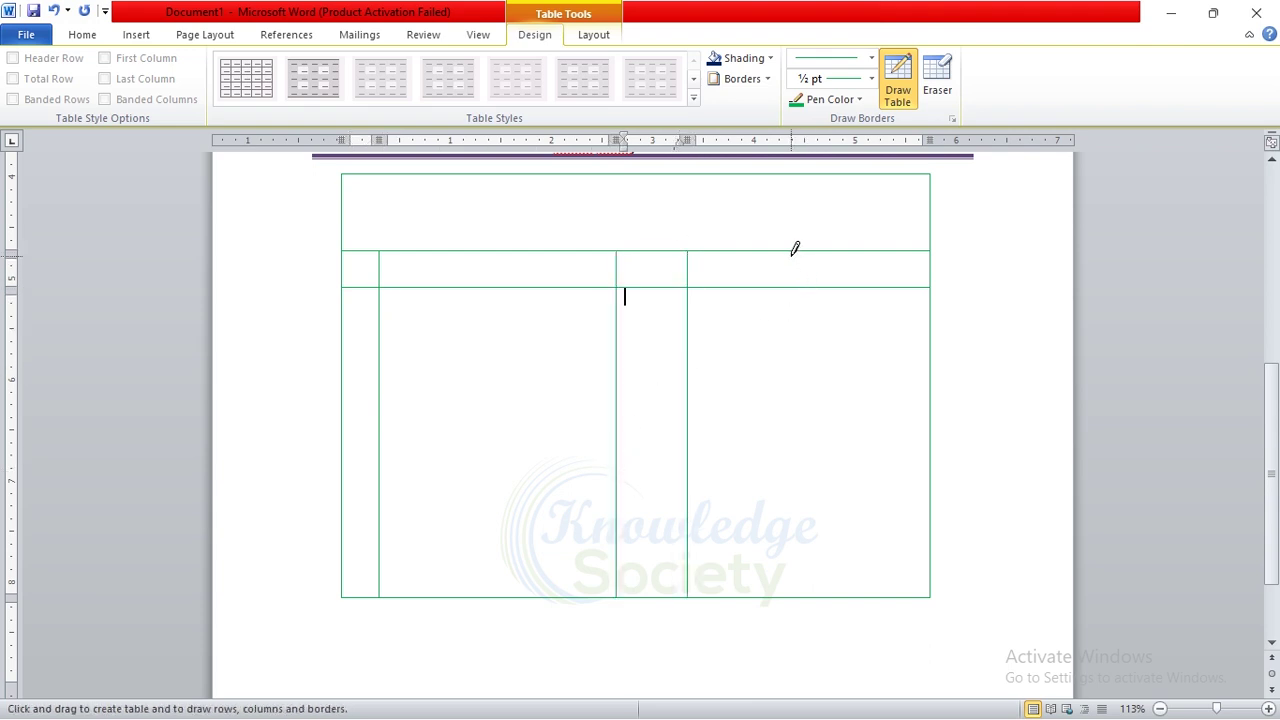
drag(794, 250, 789, 378)
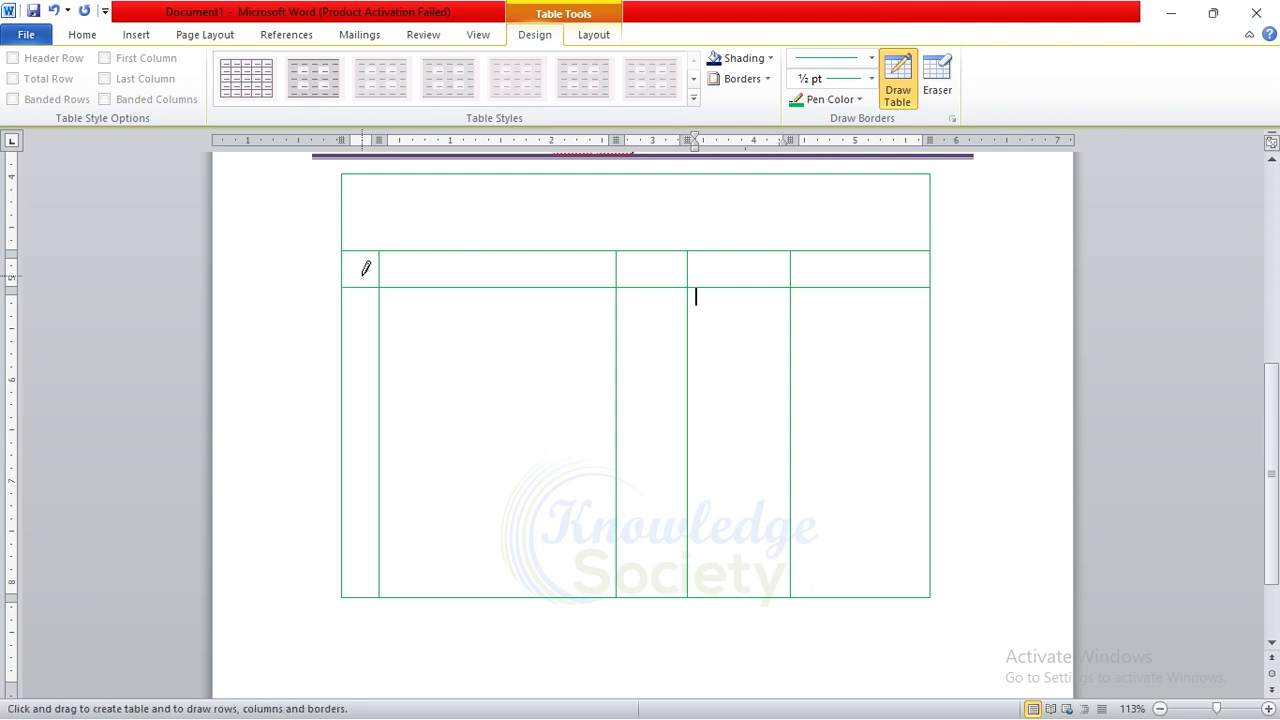
double_click(366, 277)
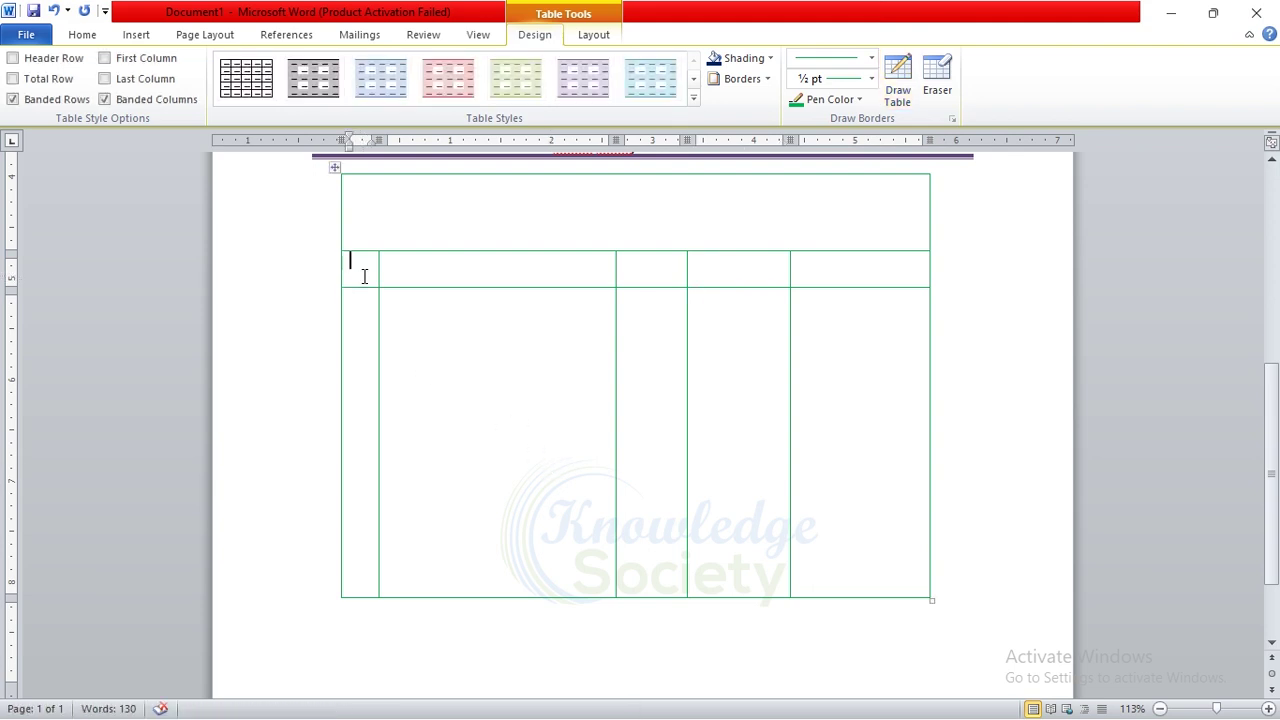
Step: Type 'Sl' and 'No' on two lines in the narrow first cell of the second row
text(s)
text(l)
key(Return)
text(N)
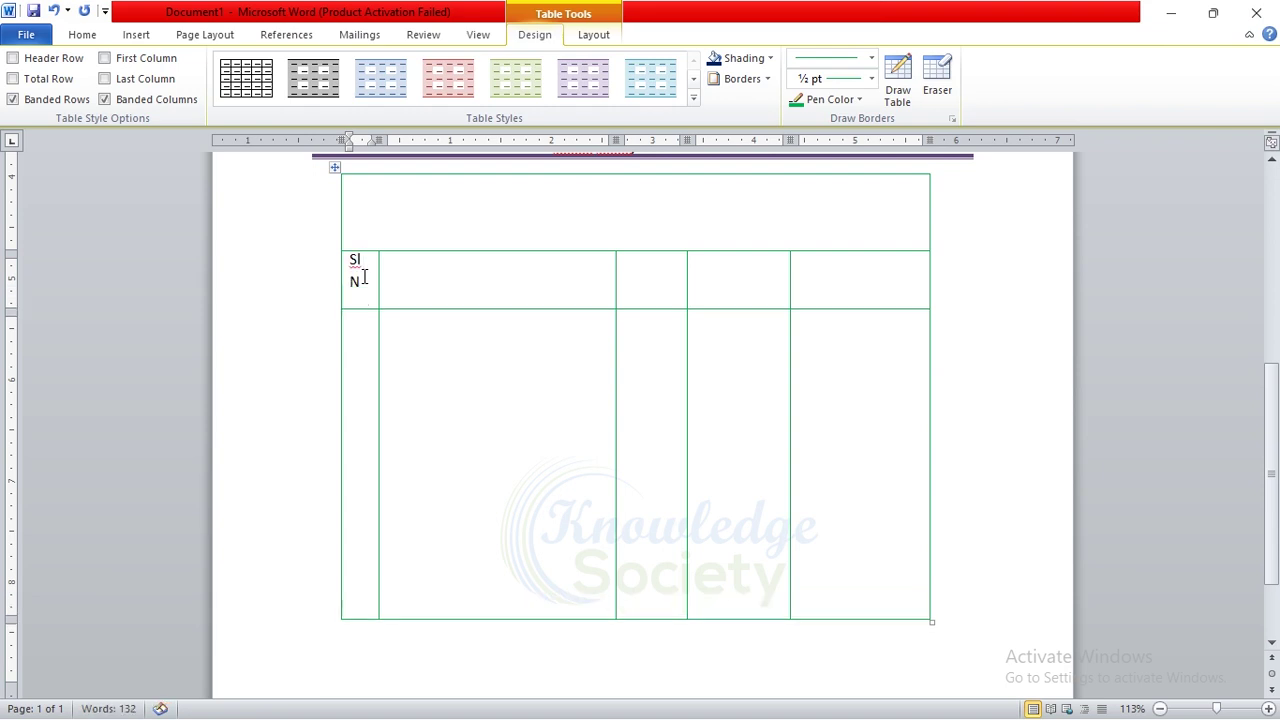
text(o)
Step: Select the first column's cells, then select the whole header row
drag(366, 289, 361, 429)
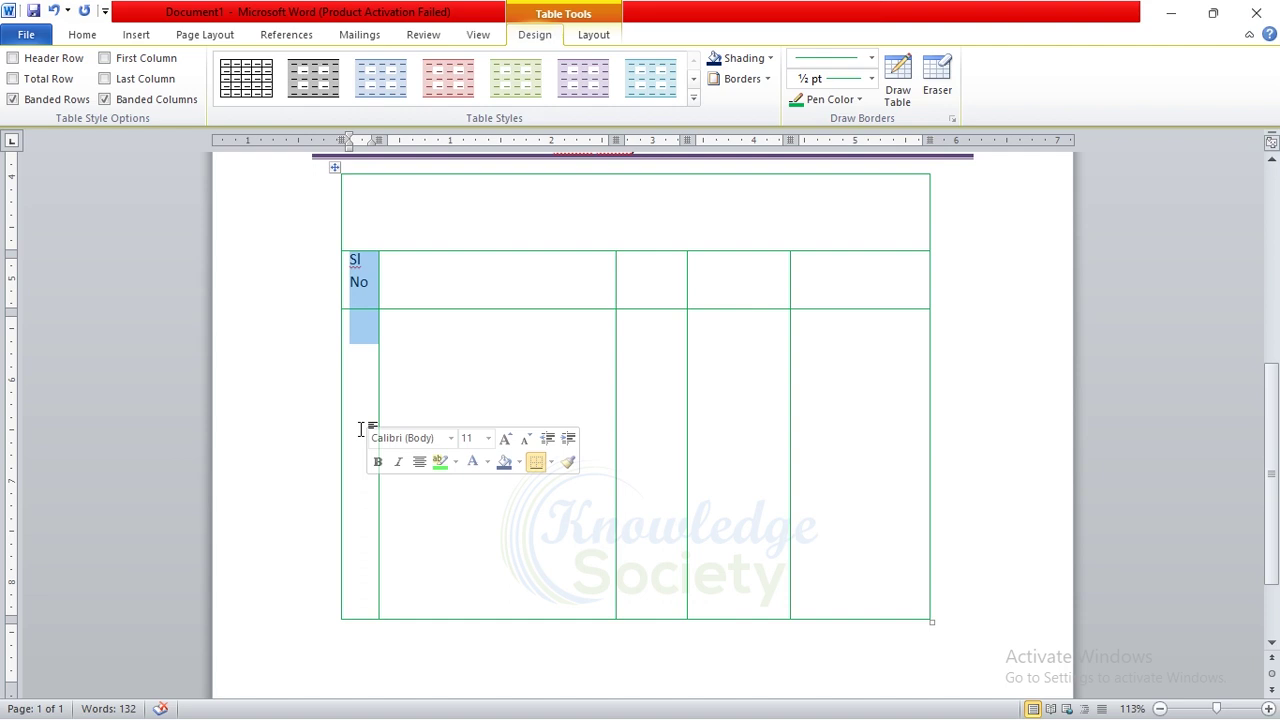
click(422, 274)
mouse_move(422, 274)
mouse_down()
mouse_move(817, 294)
mouse_move(369, 281)
mouse_up()
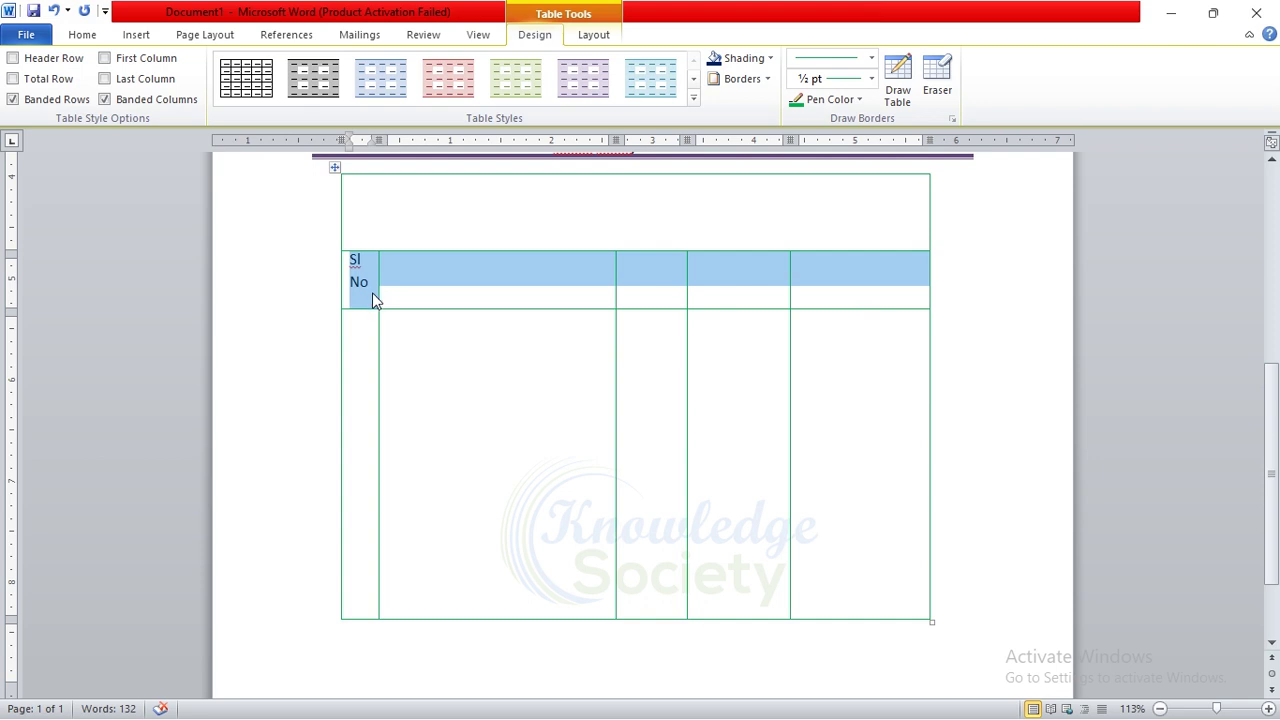
click(445, 385)
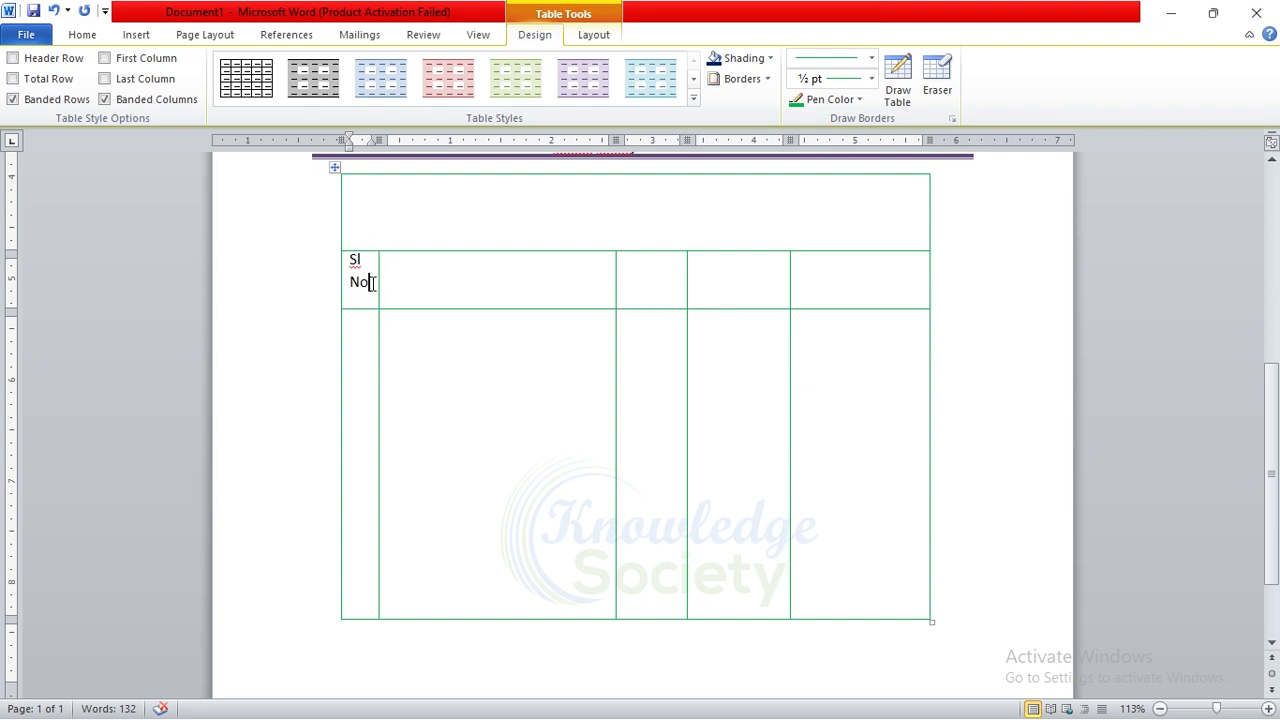
drag(372, 282, 893, 298)
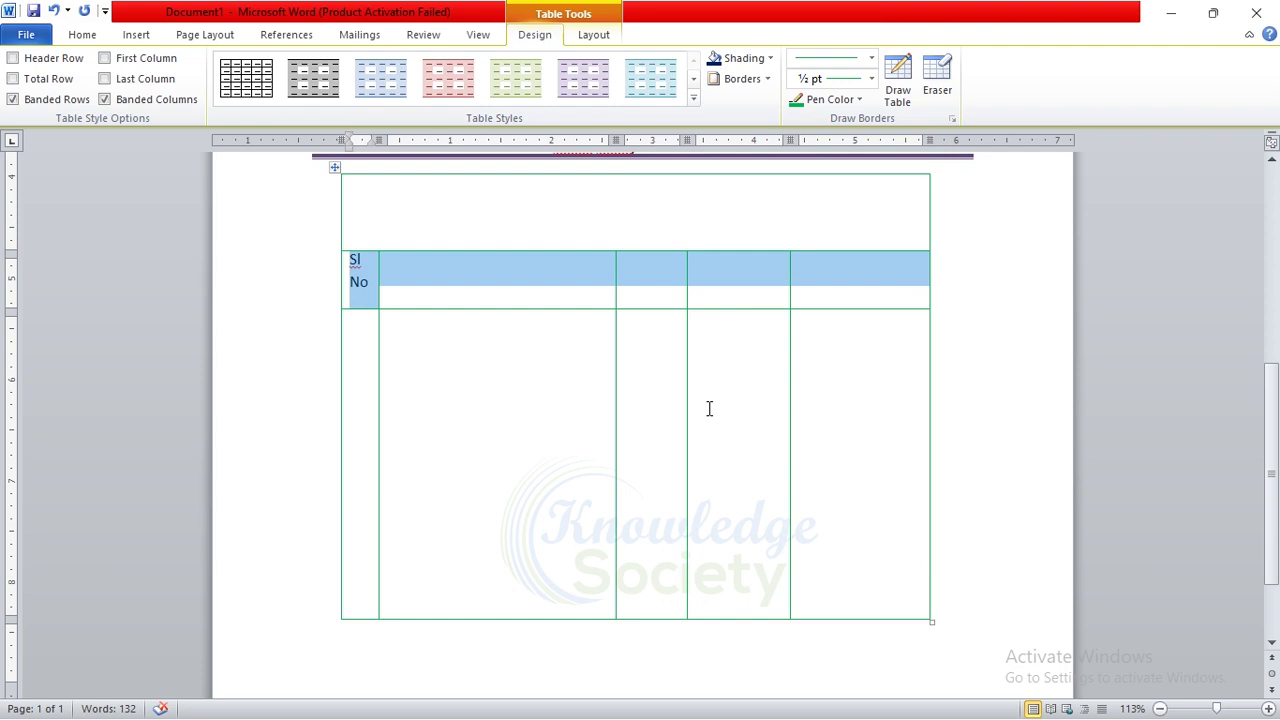
Step: Enter PARTICULAR in the second header cell, clearing the stray letters first
click(447, 382)
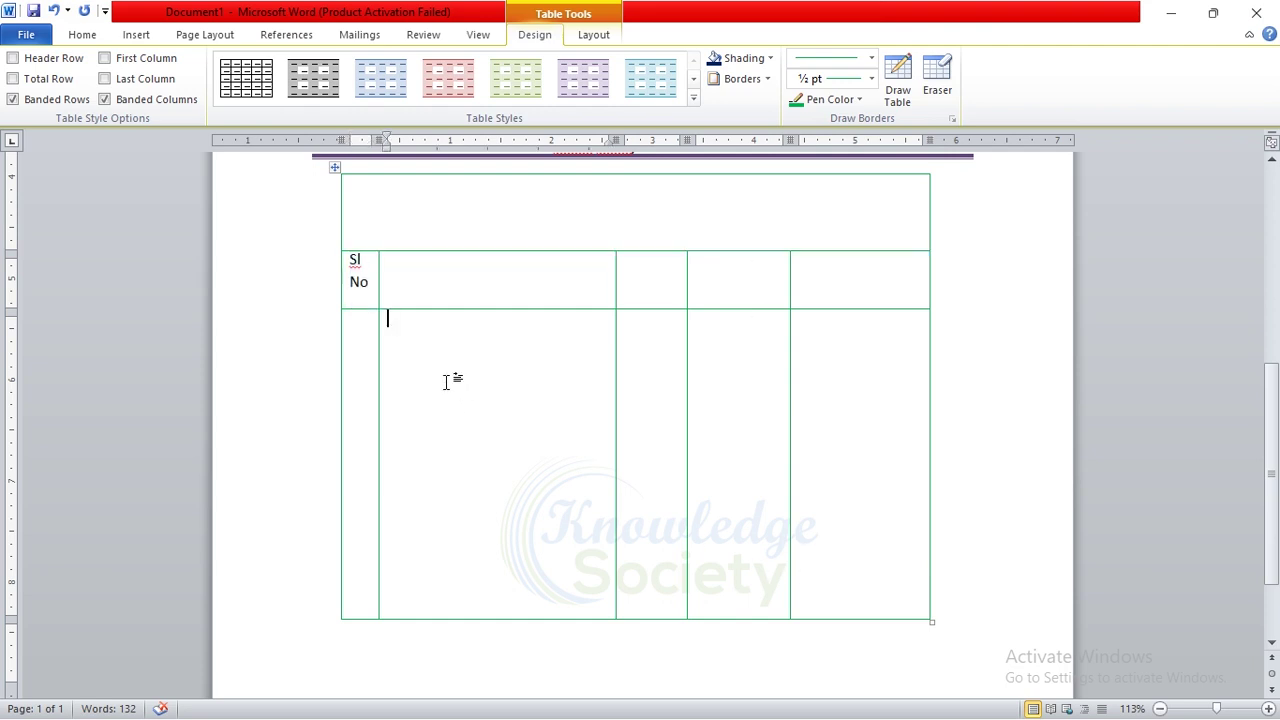
click(369, 283)
click(420, 286)
text(hghjg)
key(BackSpace)
key(BackSpace)
key(BackSpace)
key(BackSpace)
key(BackSpace)
text(PA)
text(RTICUL)
text(AR)
key(Tab)
key(Left)
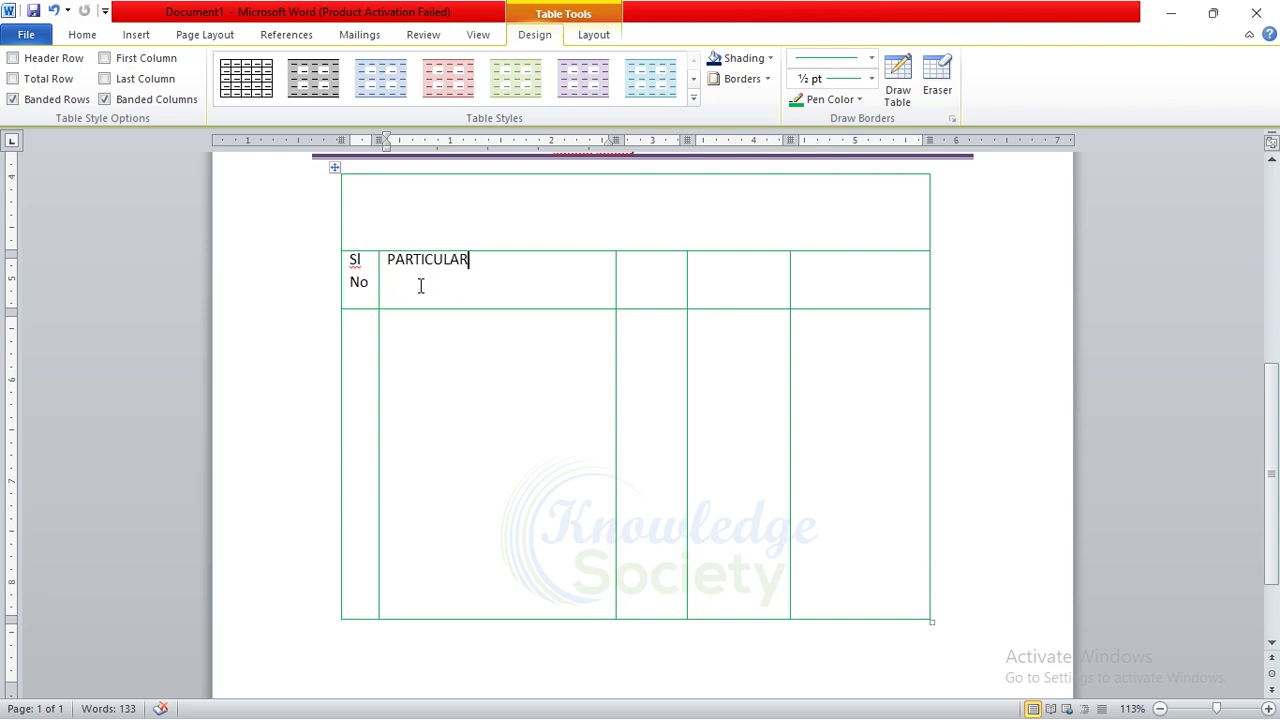
Step: Fill the remaining header cells with QTY, RATE and AMOUNT
key(Tab)
text(q)
key(BackSpace)
text(QT)
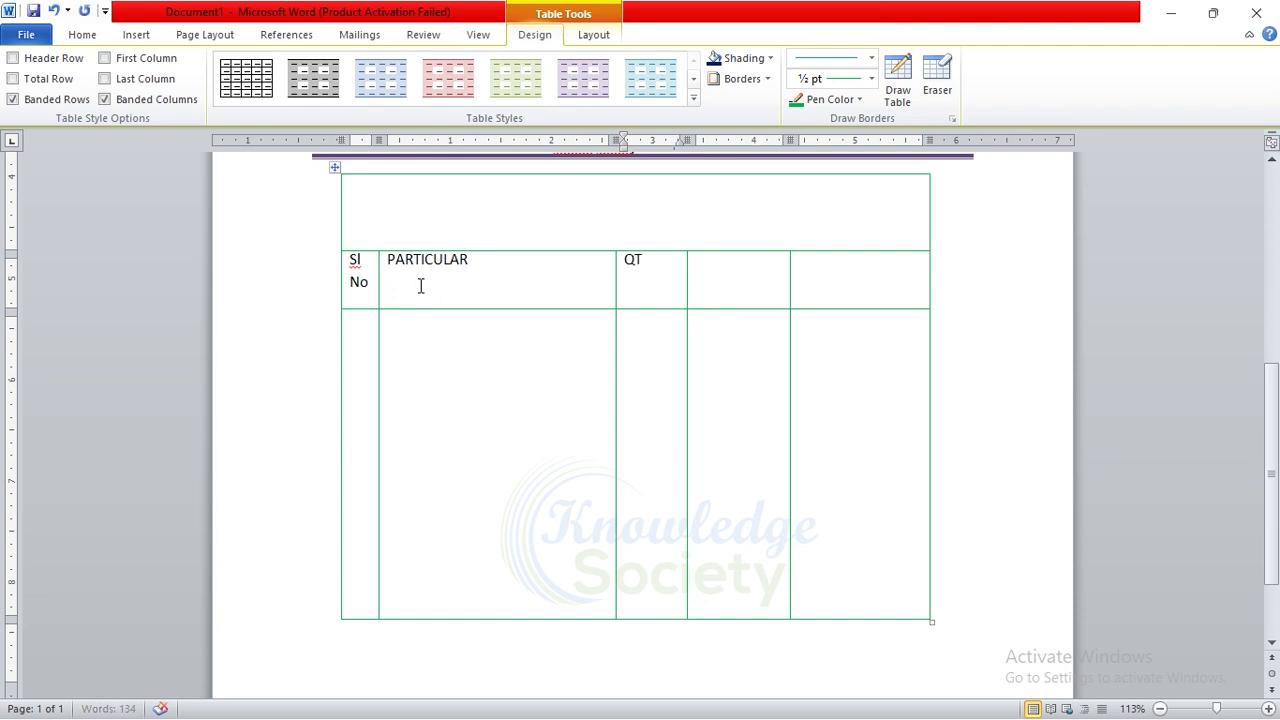
text(Y)
key(Tab)
text(R)
key(BackSpace)
text(RATE)
key(Tab)
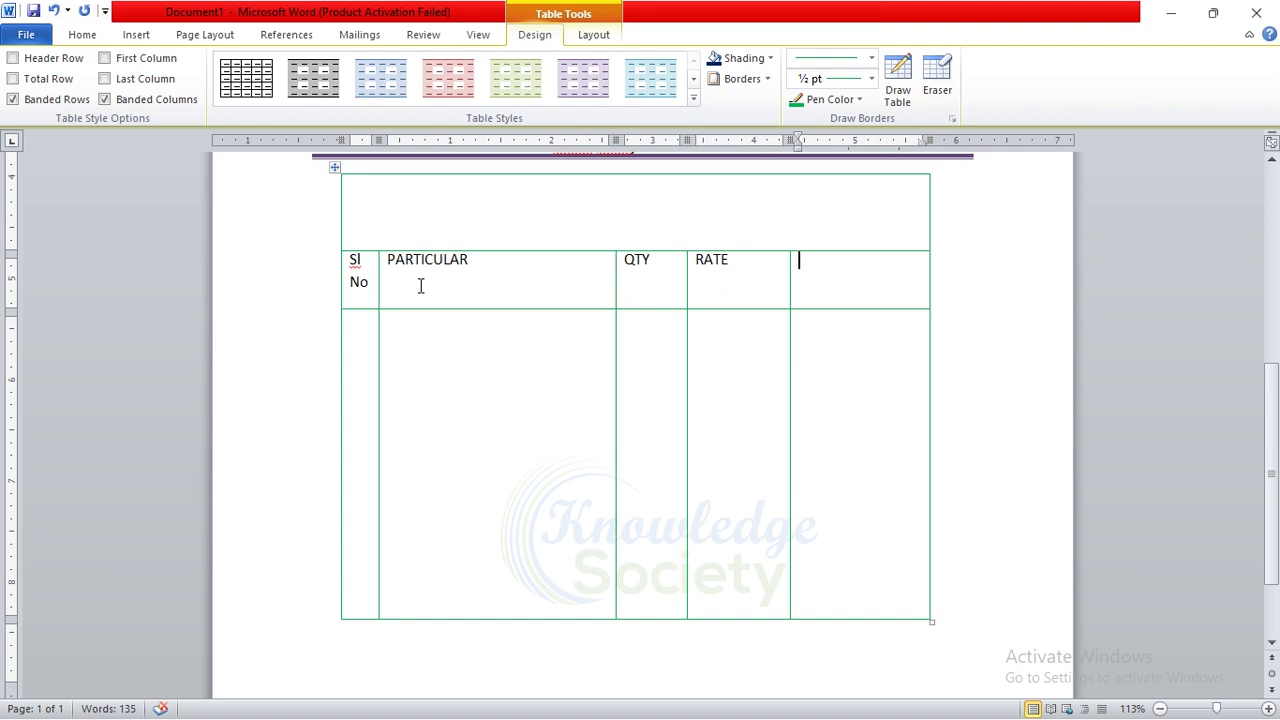
text(AMOU)
text(NT)
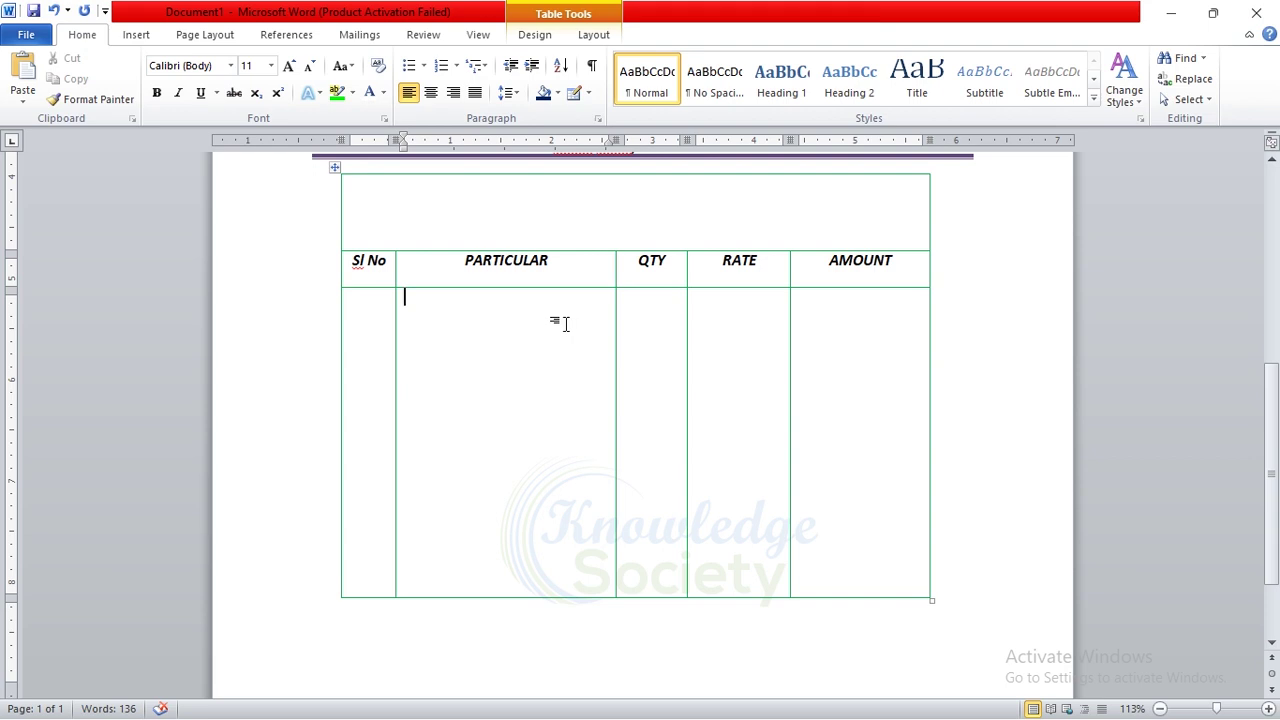
Step: Draw a horizontal line across the RATE and AMOUNT columns near the bottom to make a total cell
click(588, 92)
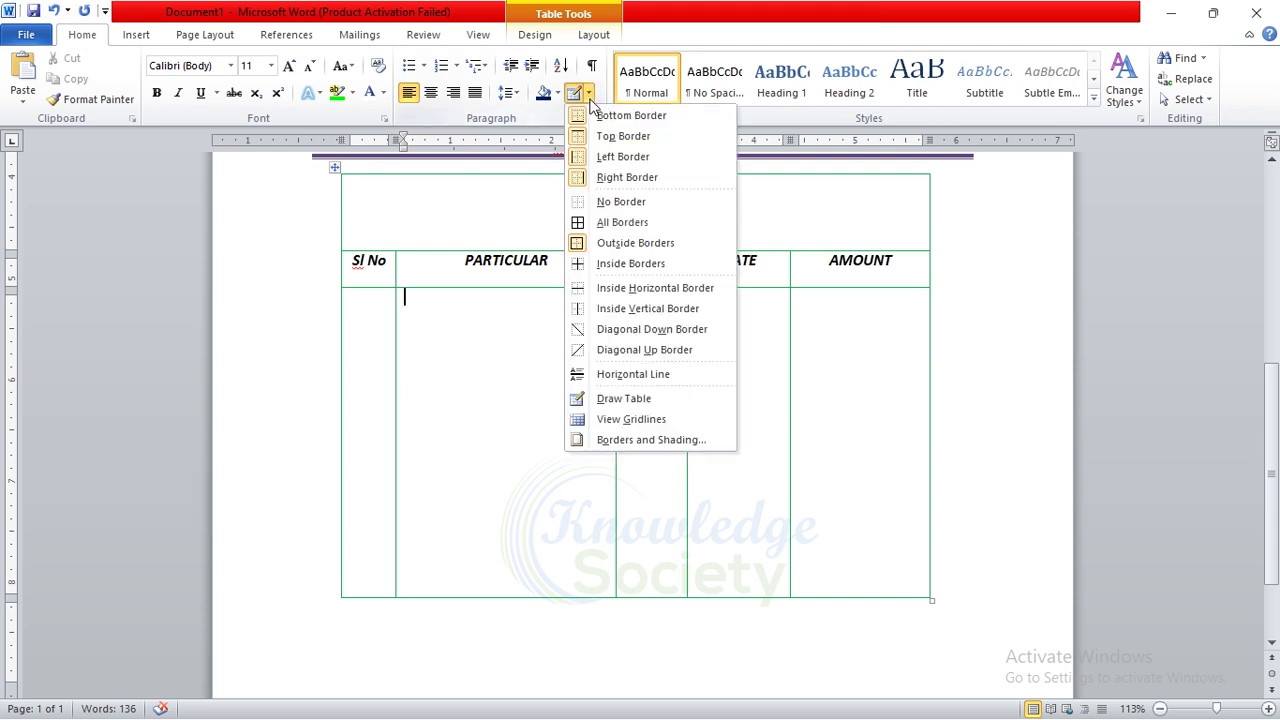
click(648, 400)
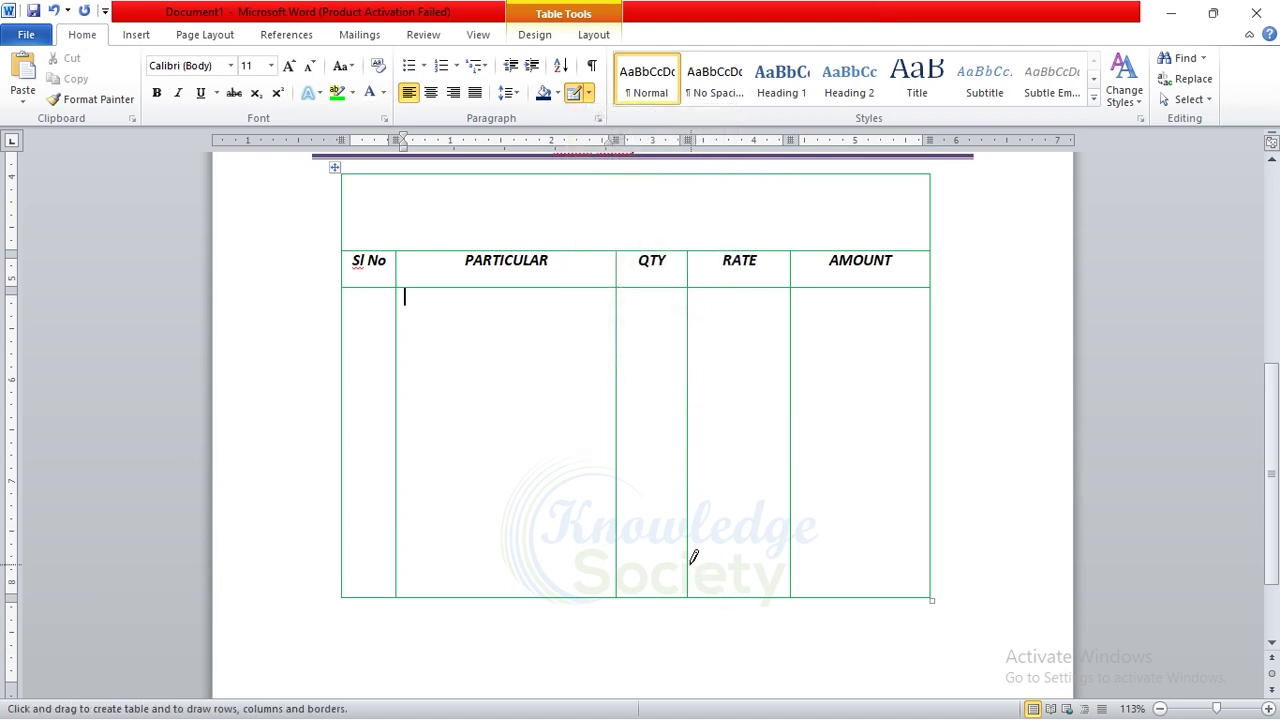
drag(690, 564, 905, 563)
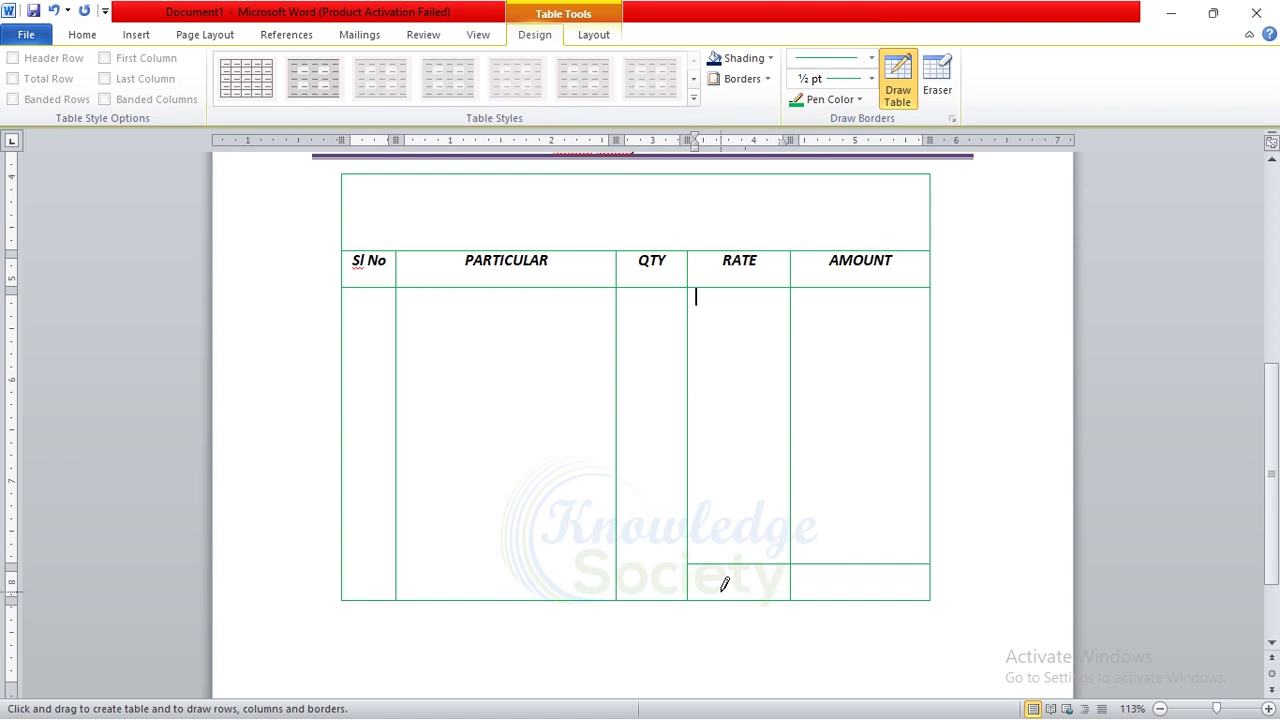
click(721, 584)
Step: Enter 'TOTAL' in the bottom RATE cell and make it bold
text(TO)
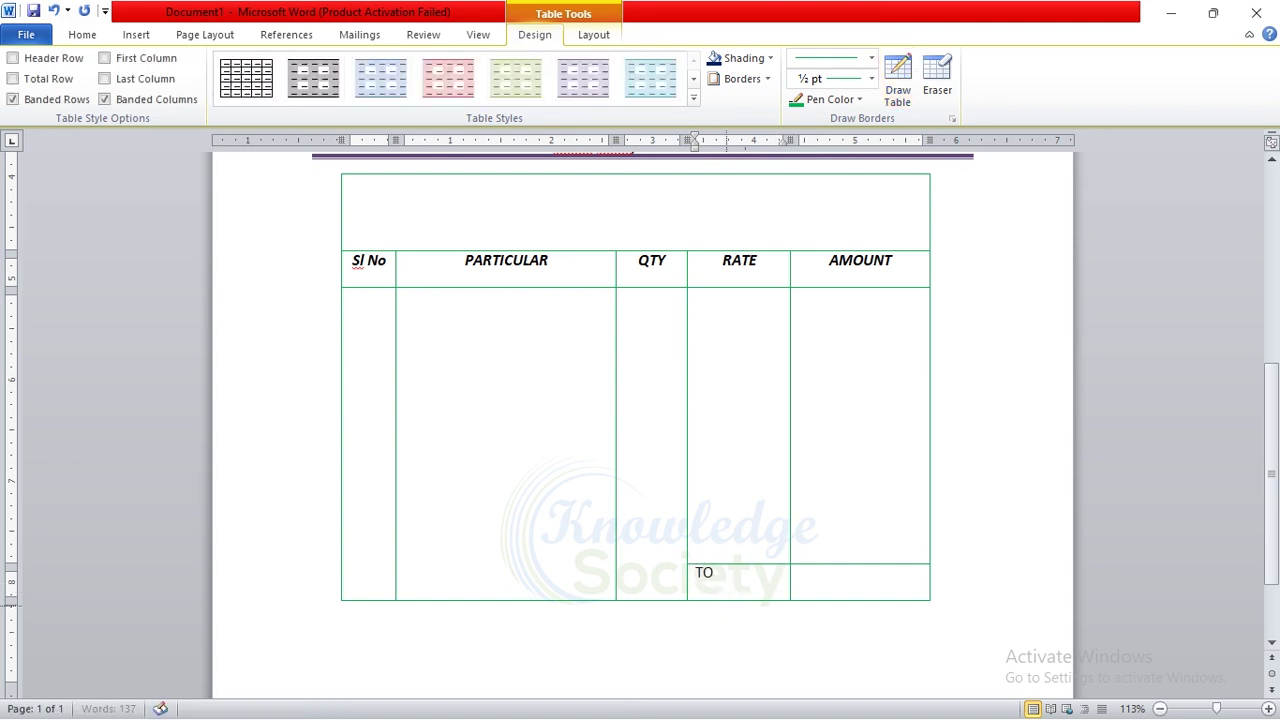
text(TAL)
drag(737, 574, 692, 576)
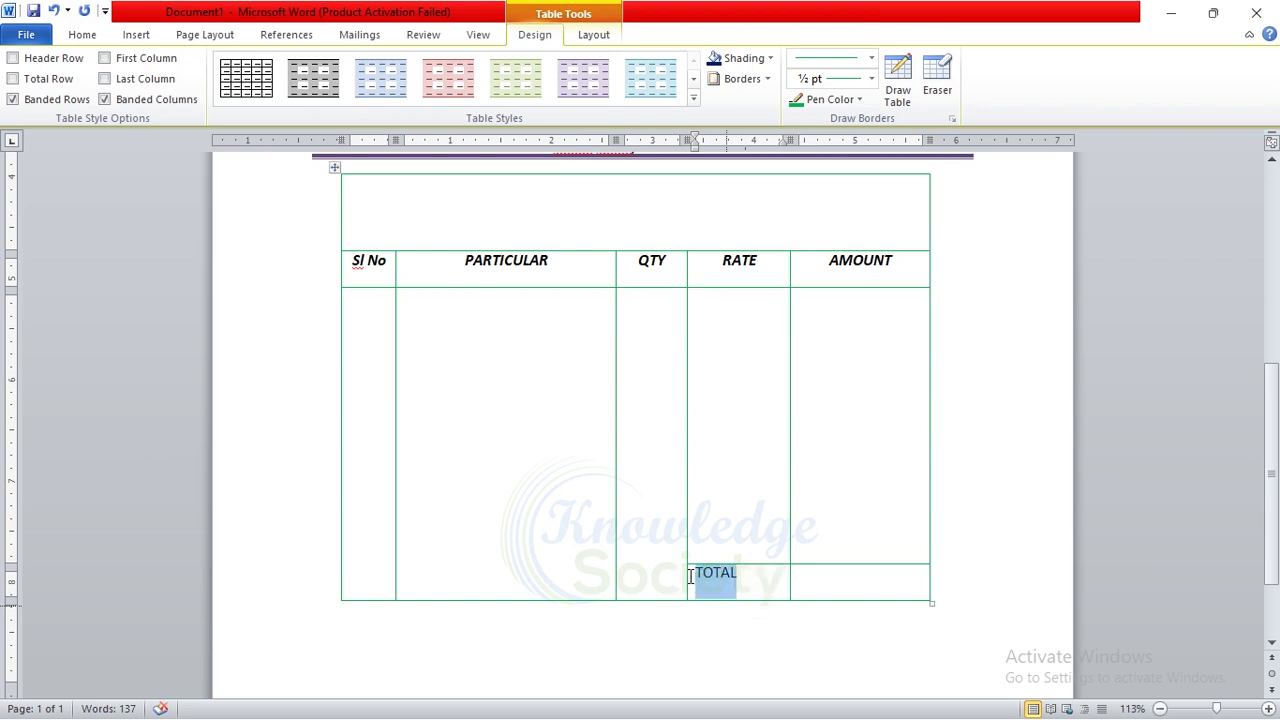
click(82, 35)
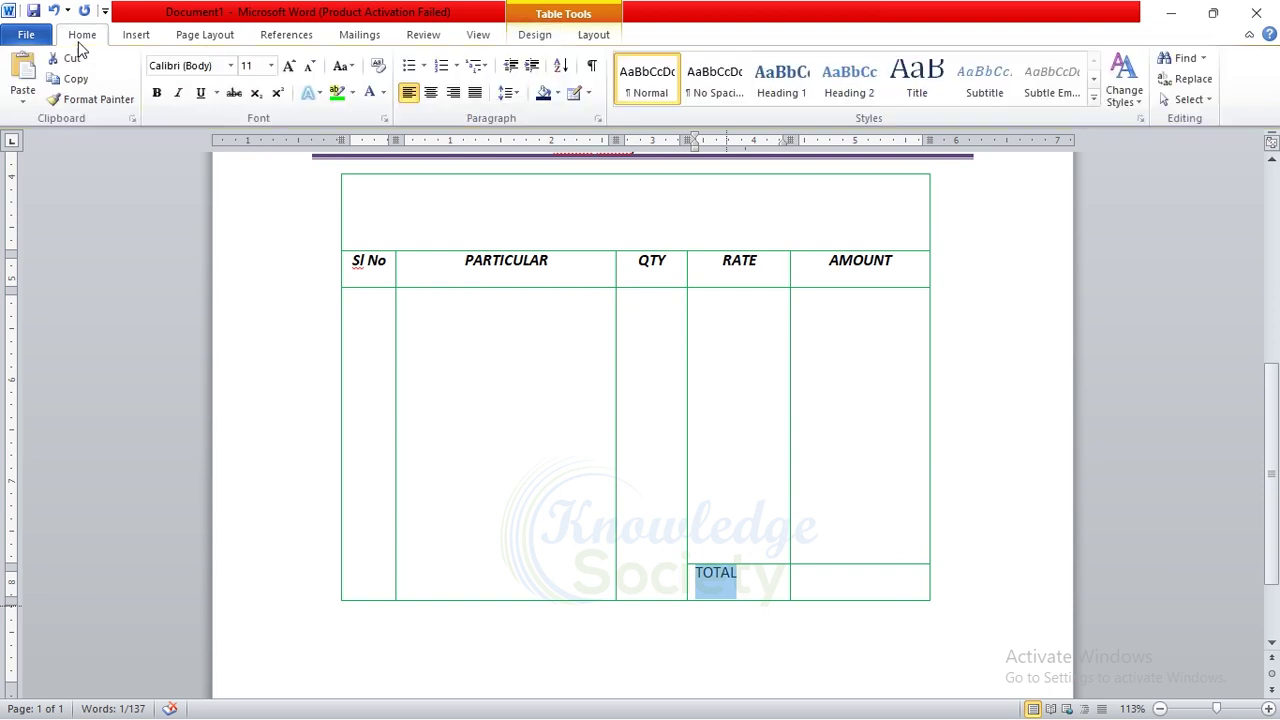
click(156, 93)
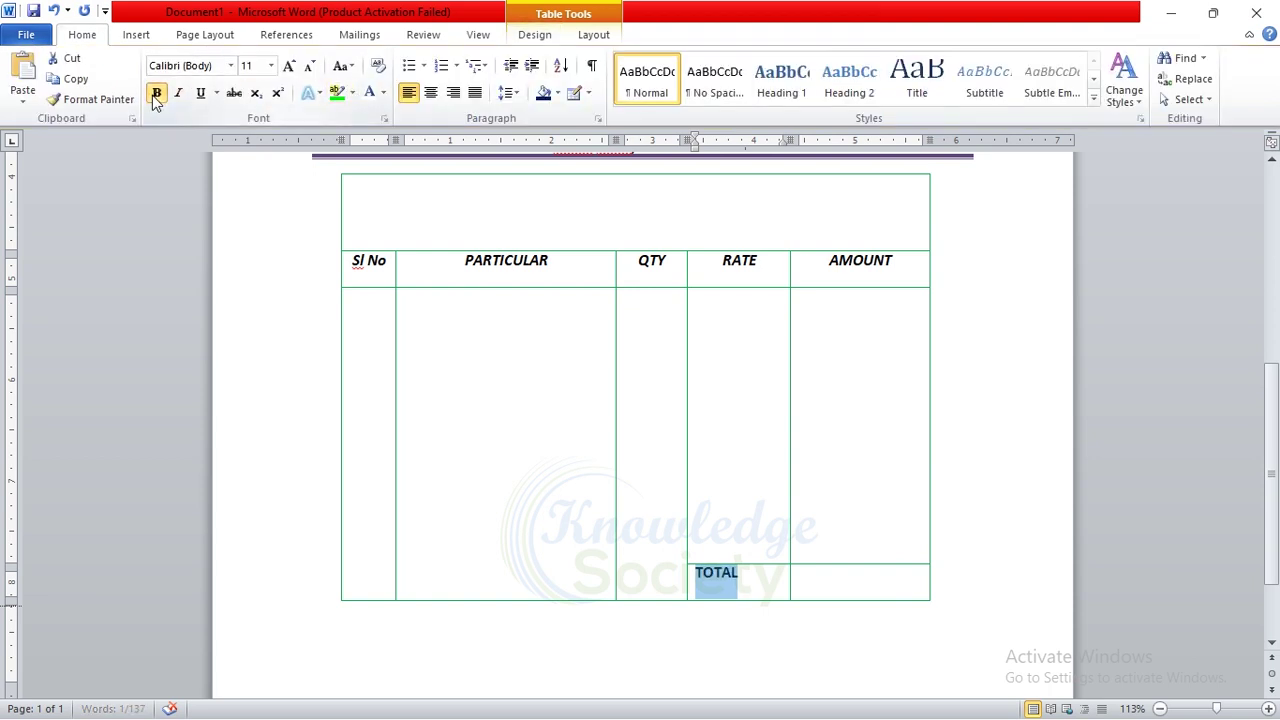
click(858, 582)
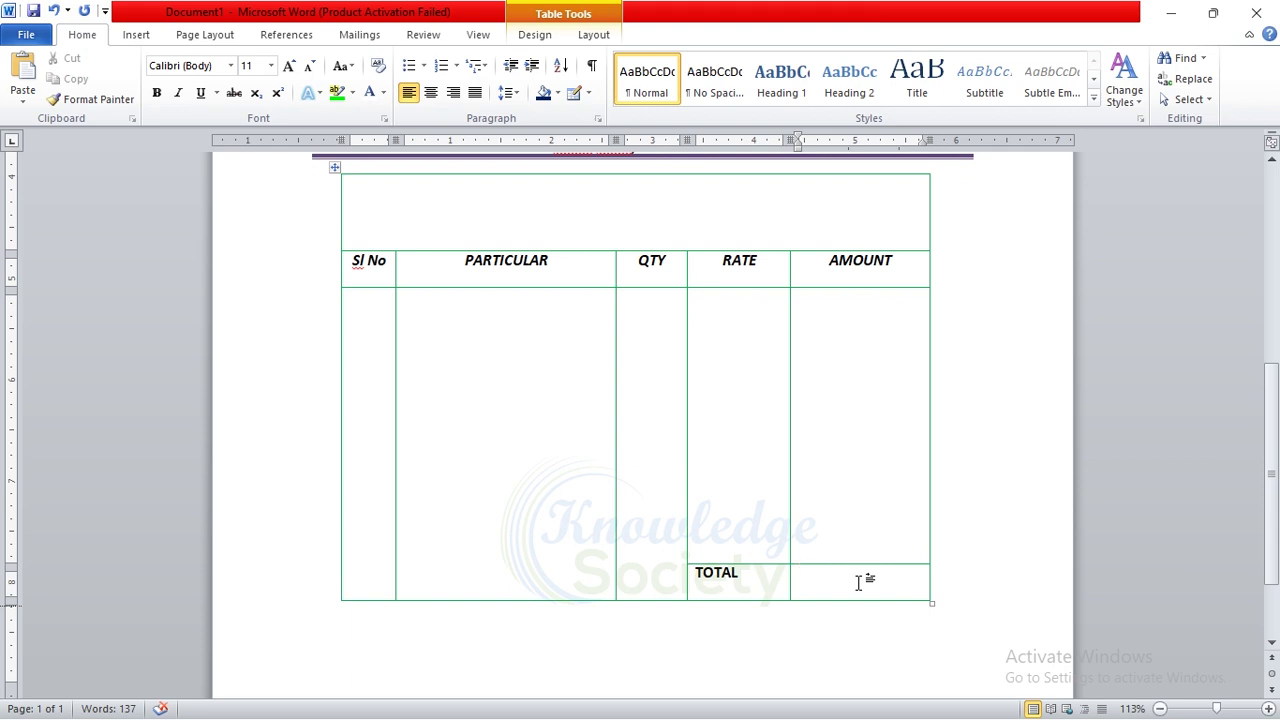
Step: Select the entire table, from the header row down to the TOTAL row
drag(826, 574, 395, 233)
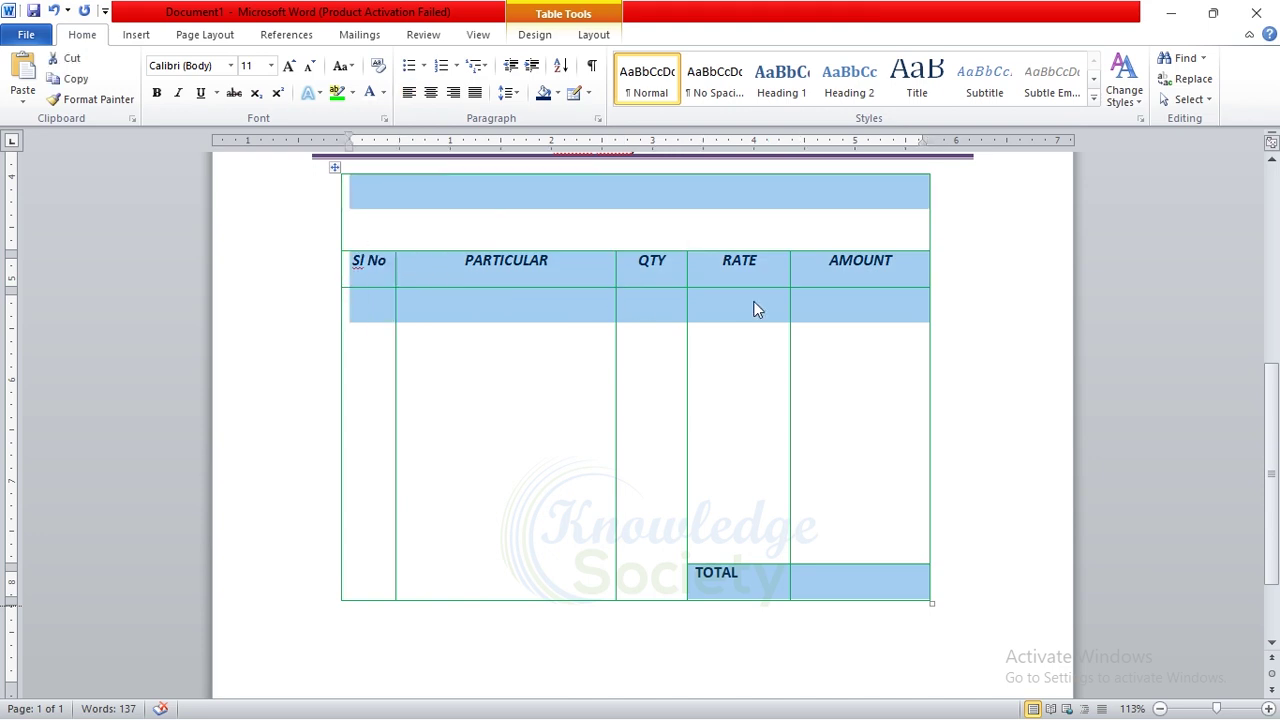
click(803, 470)
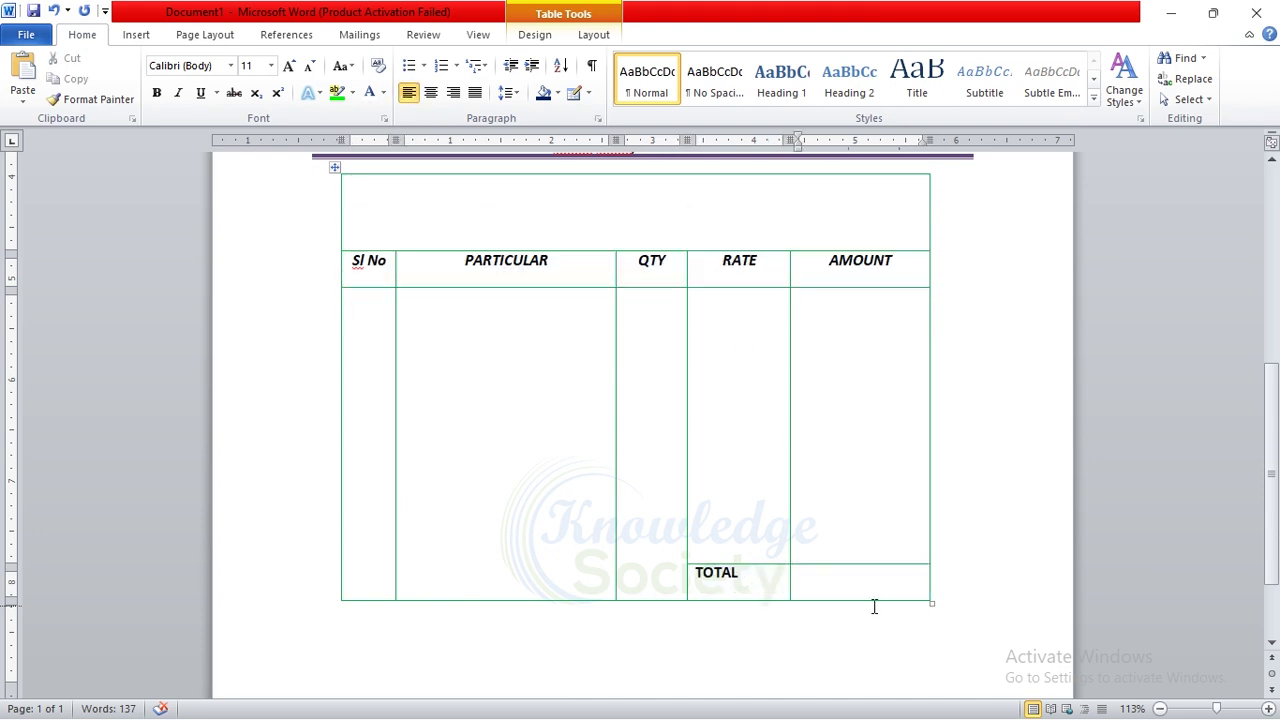
drag(849, 586, 431, 213)
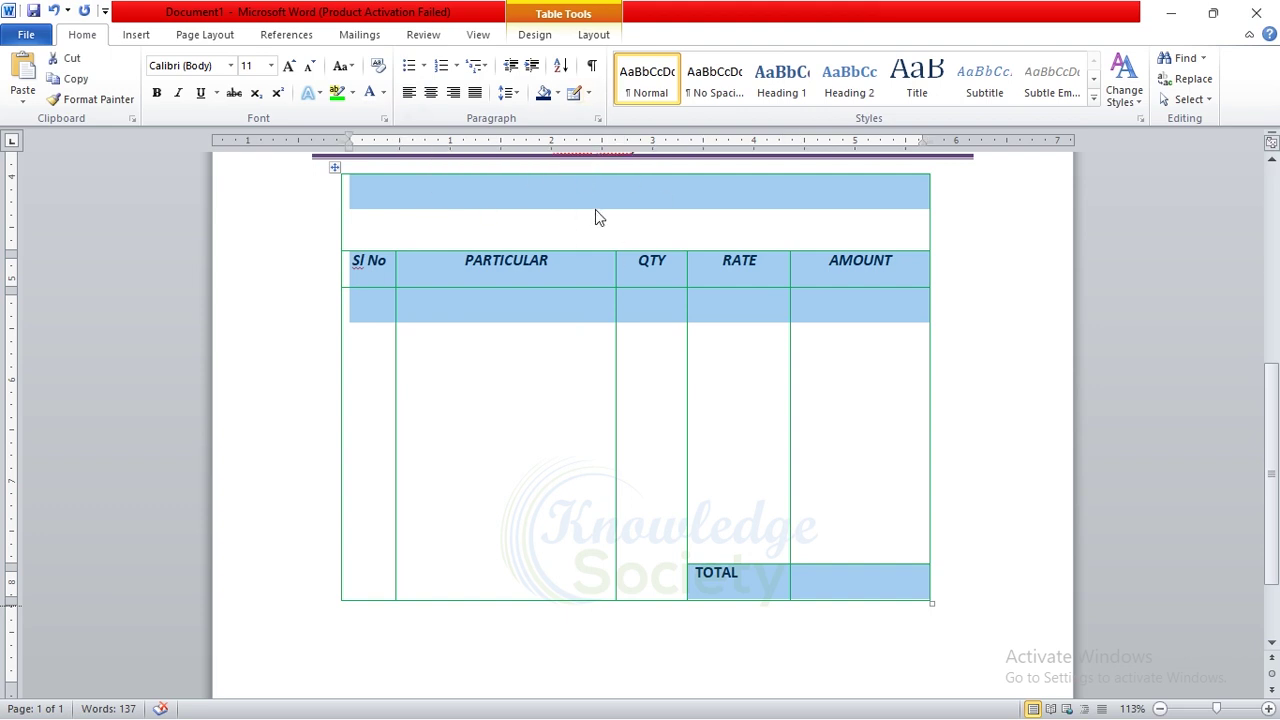
Step: In Borders and Shading, set the border colour to black for the whole table
click(594, 36)
click(534, 34)
click(767, 79)
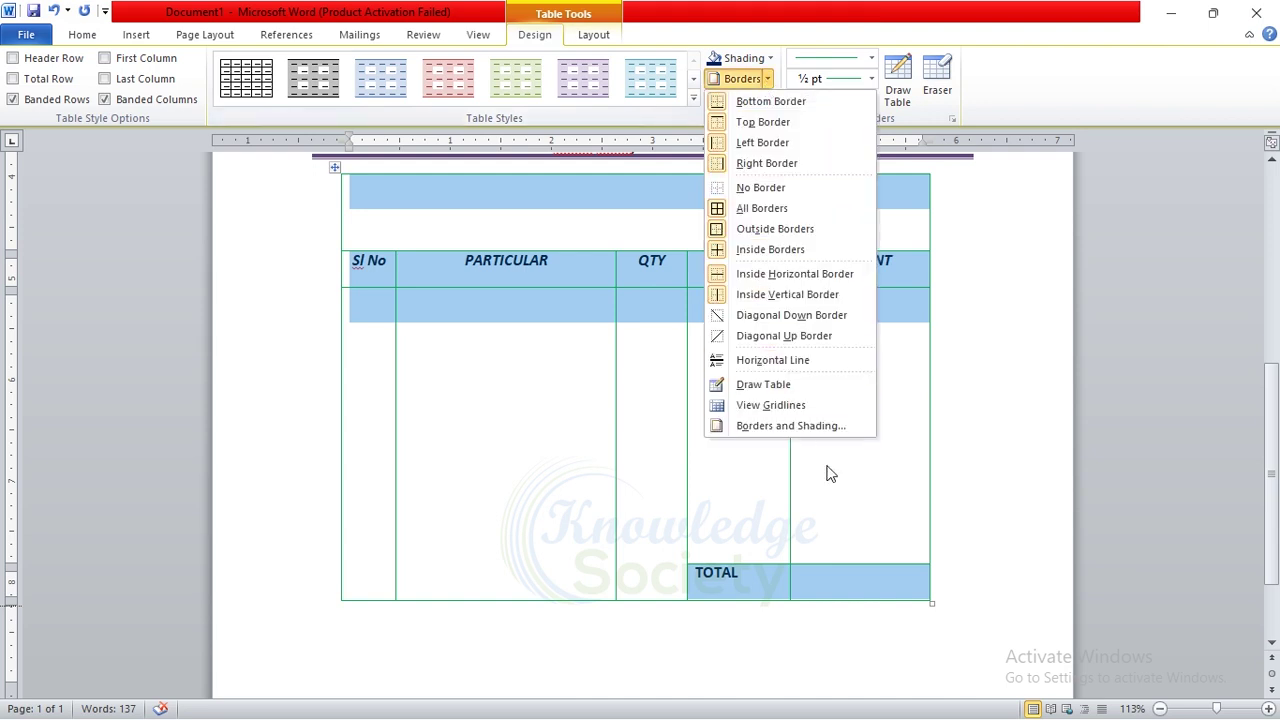
click(776, 426)
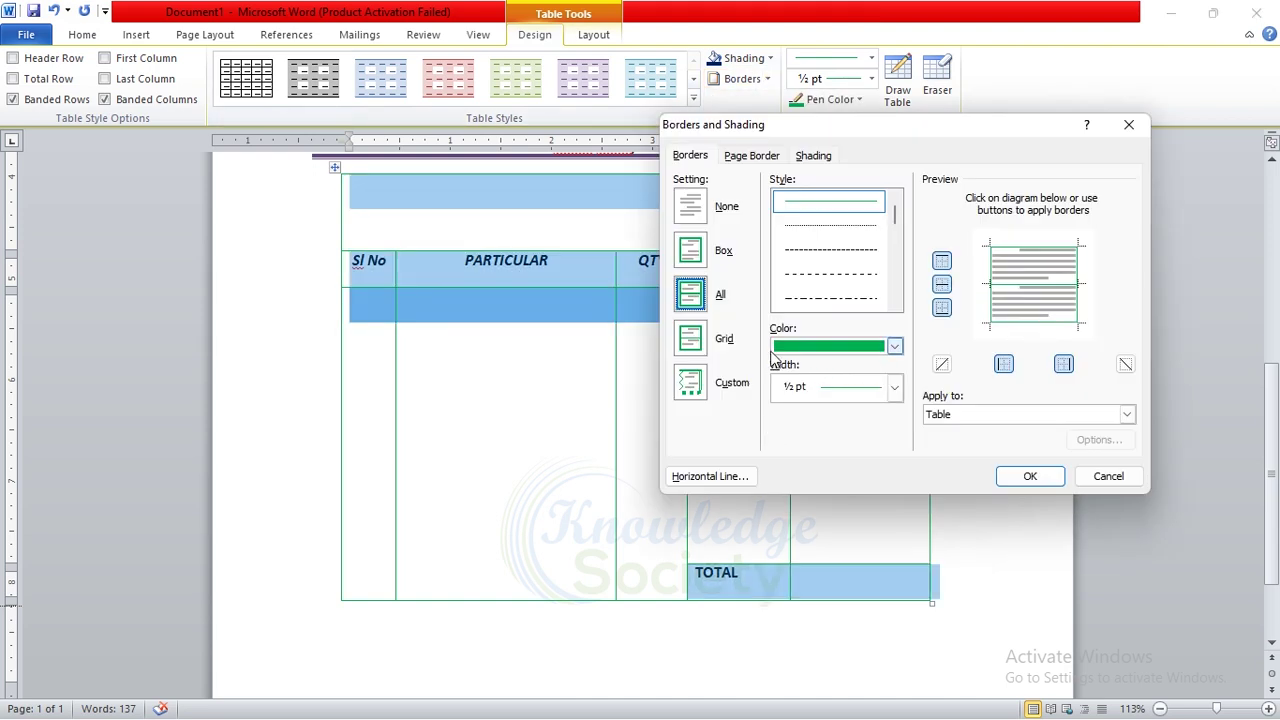
click(893, 346)
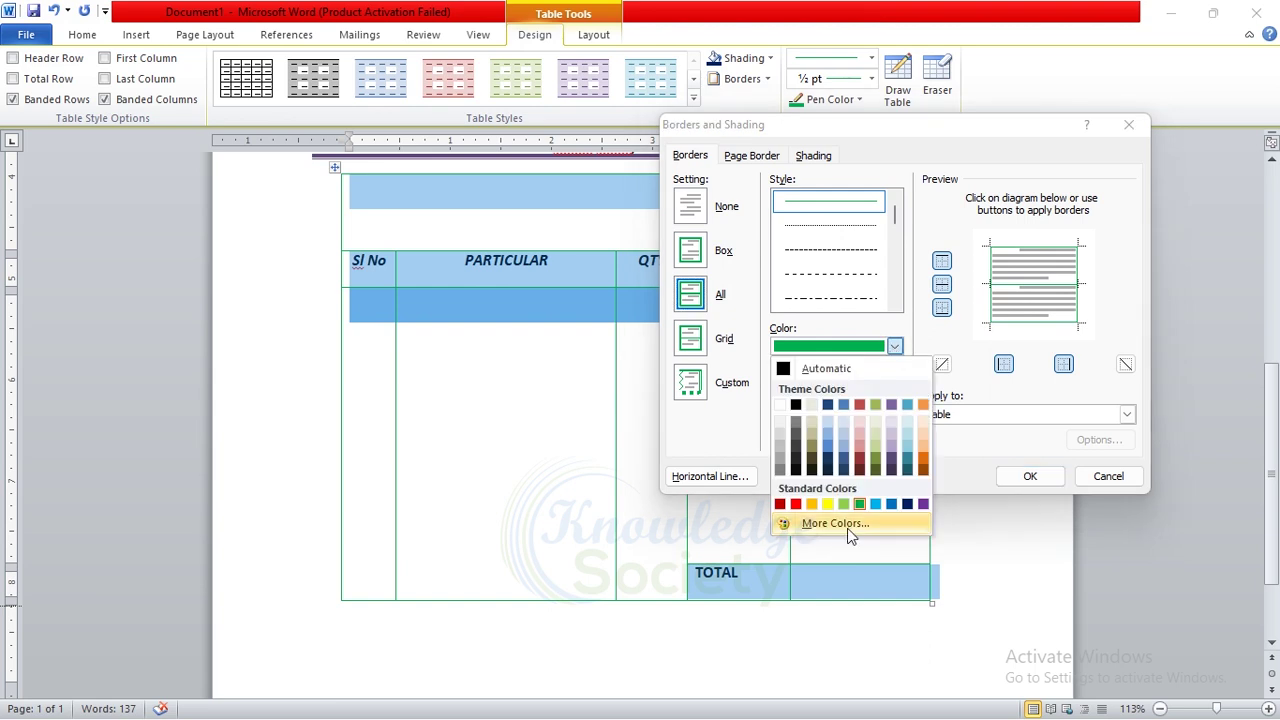
click(797, 448)
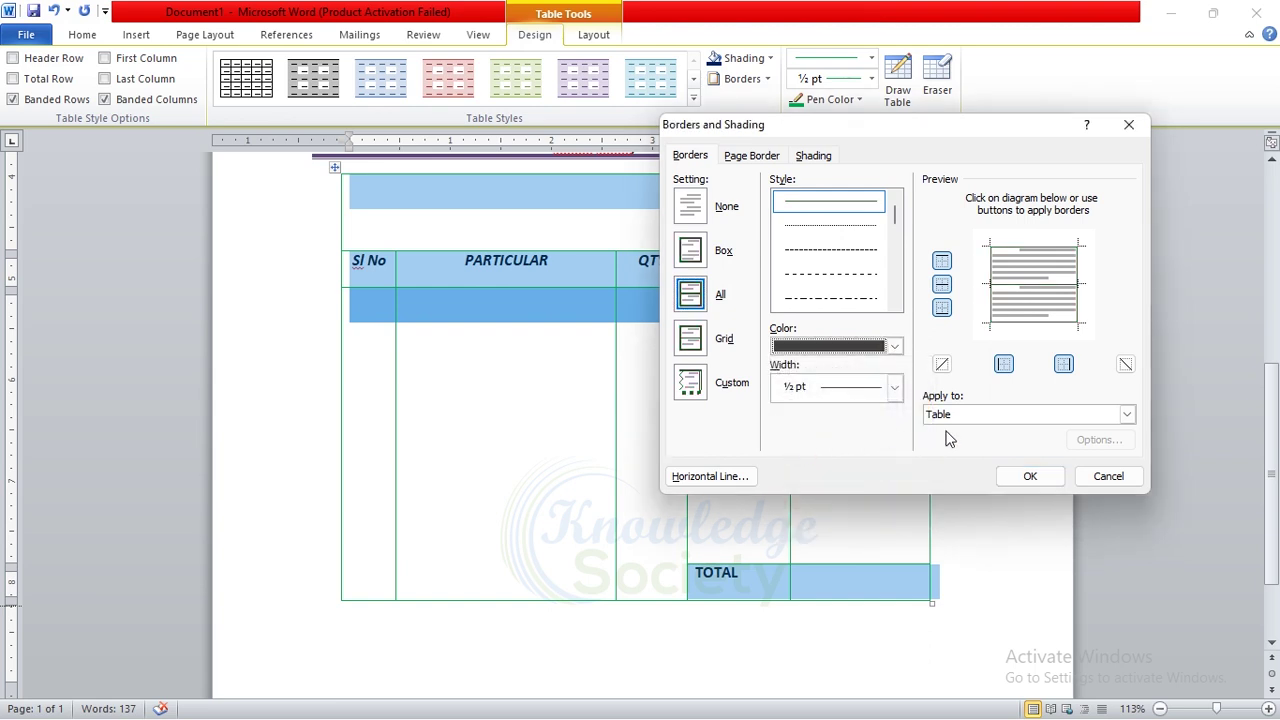
click(1030, 478)
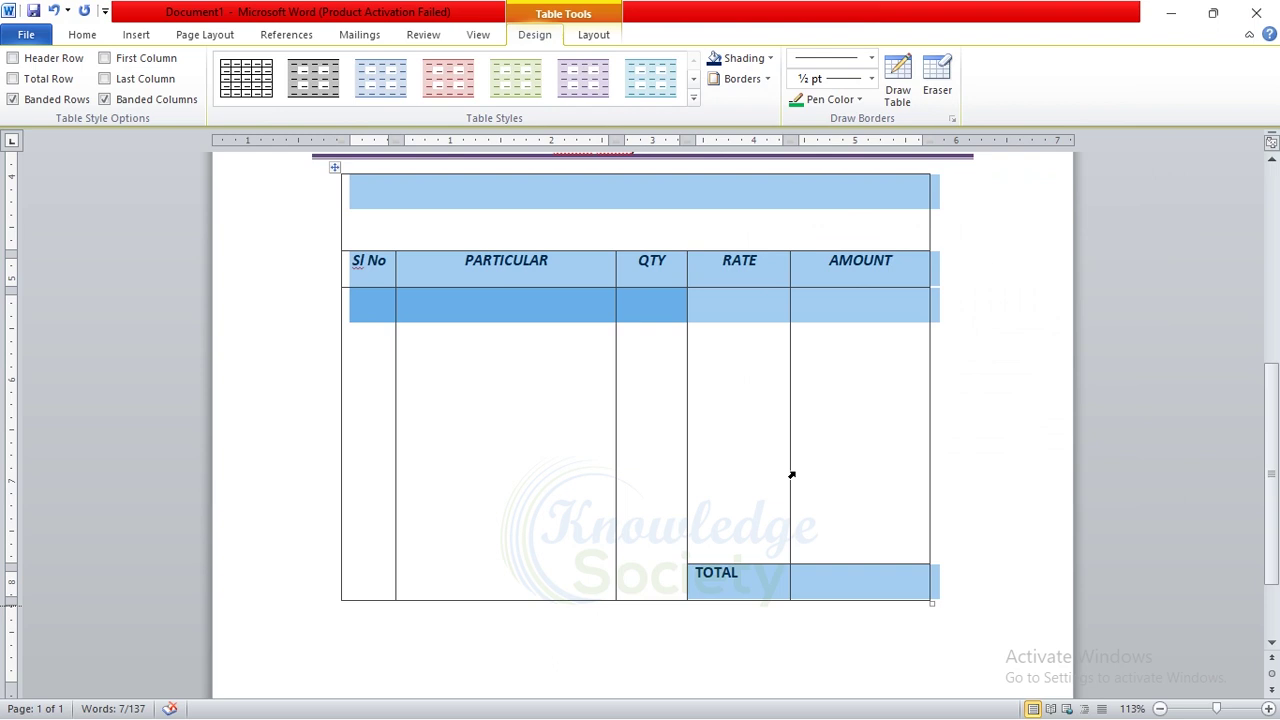
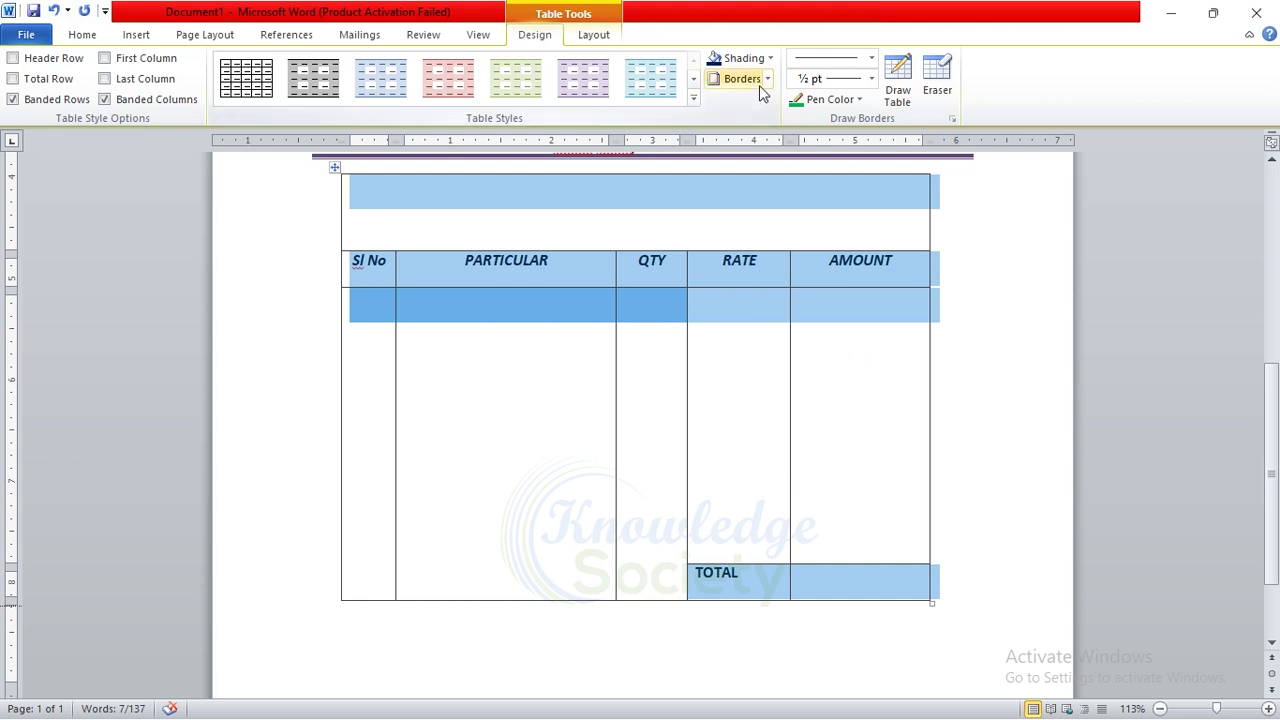
Step: Choose a border colour for the bill table in the Borders and Shading settings
click(766, 82)
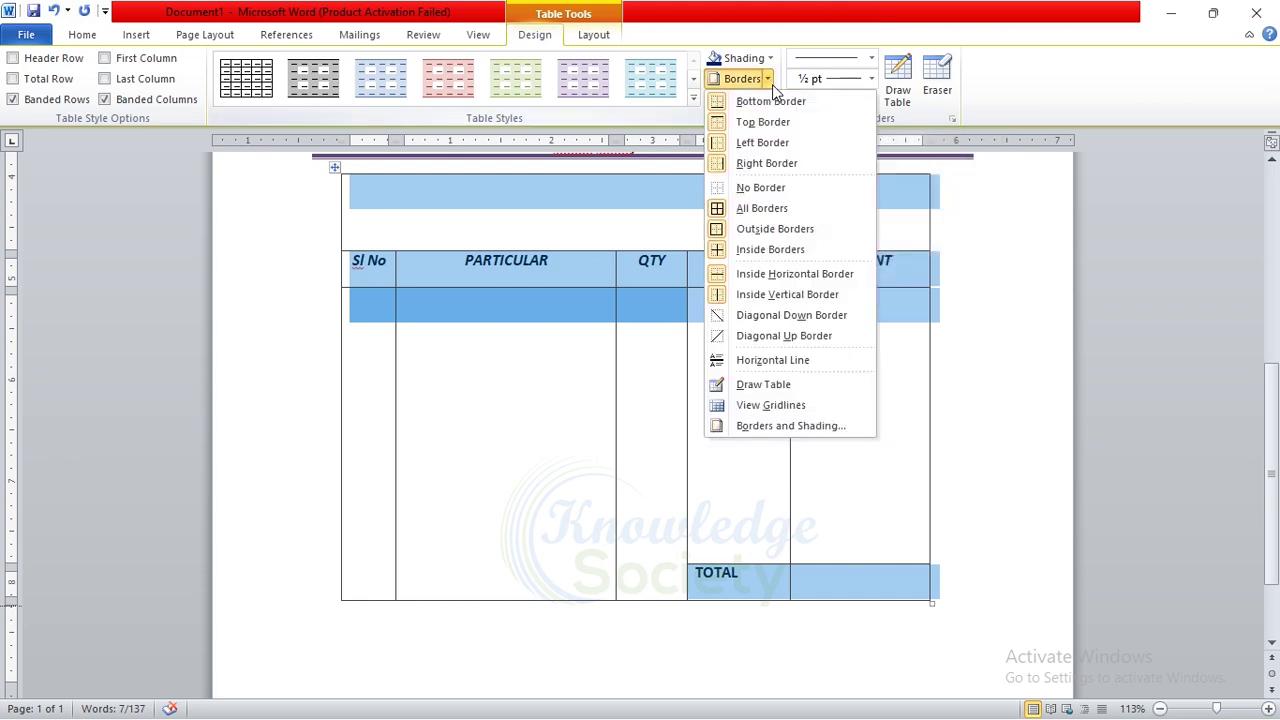
click(766, 426)
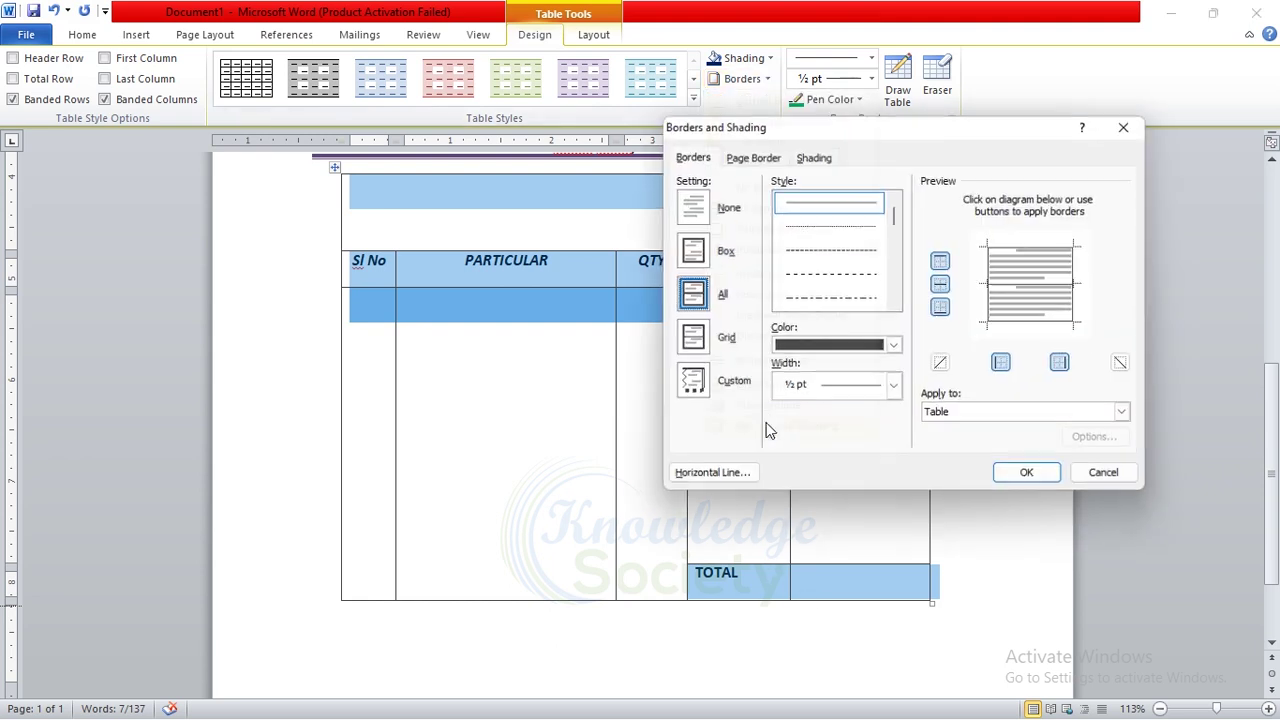
click(895, 346)
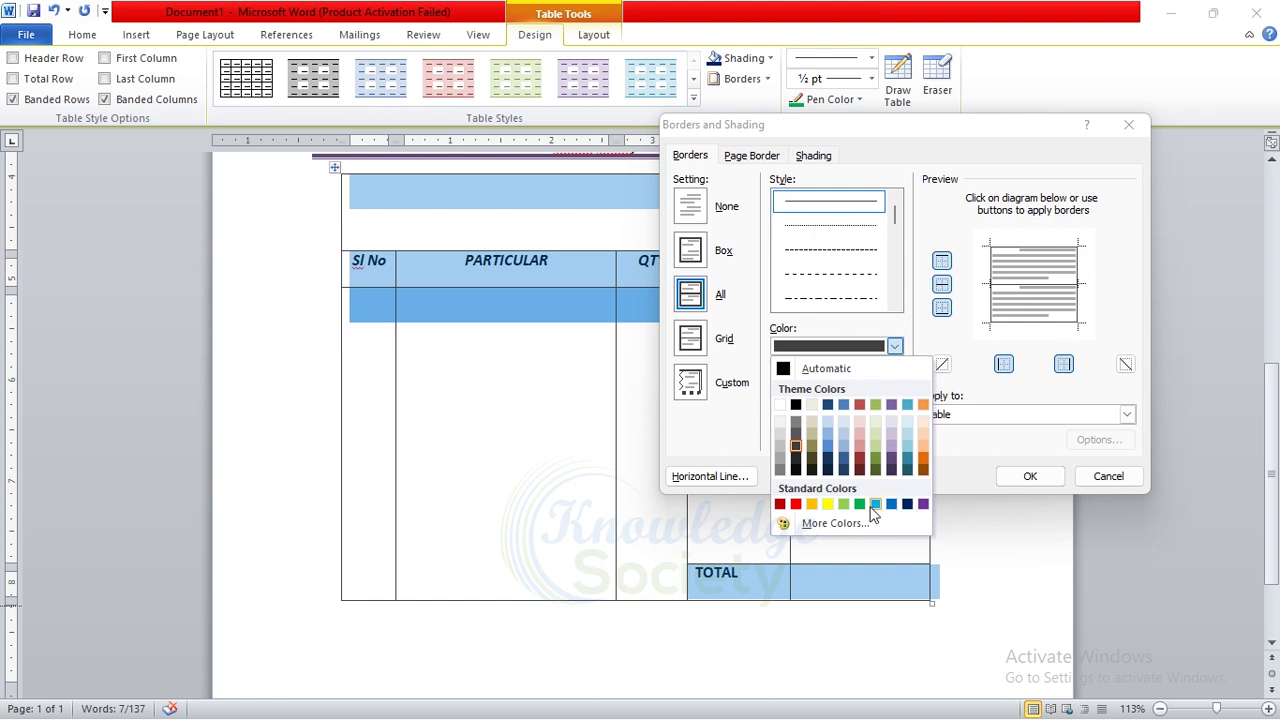
click(796, 503)
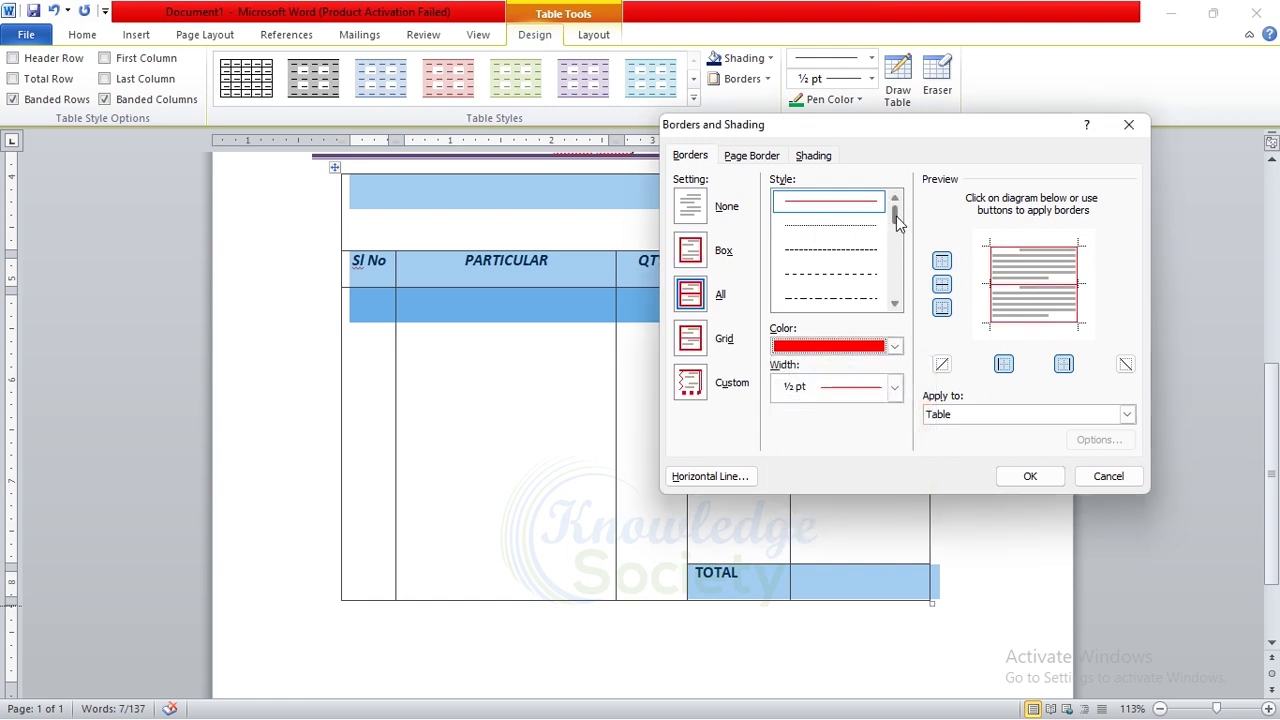
drag(896, 216, 897, 230)
Step: Apply the double-line border style to the whole table
click(851, 252)
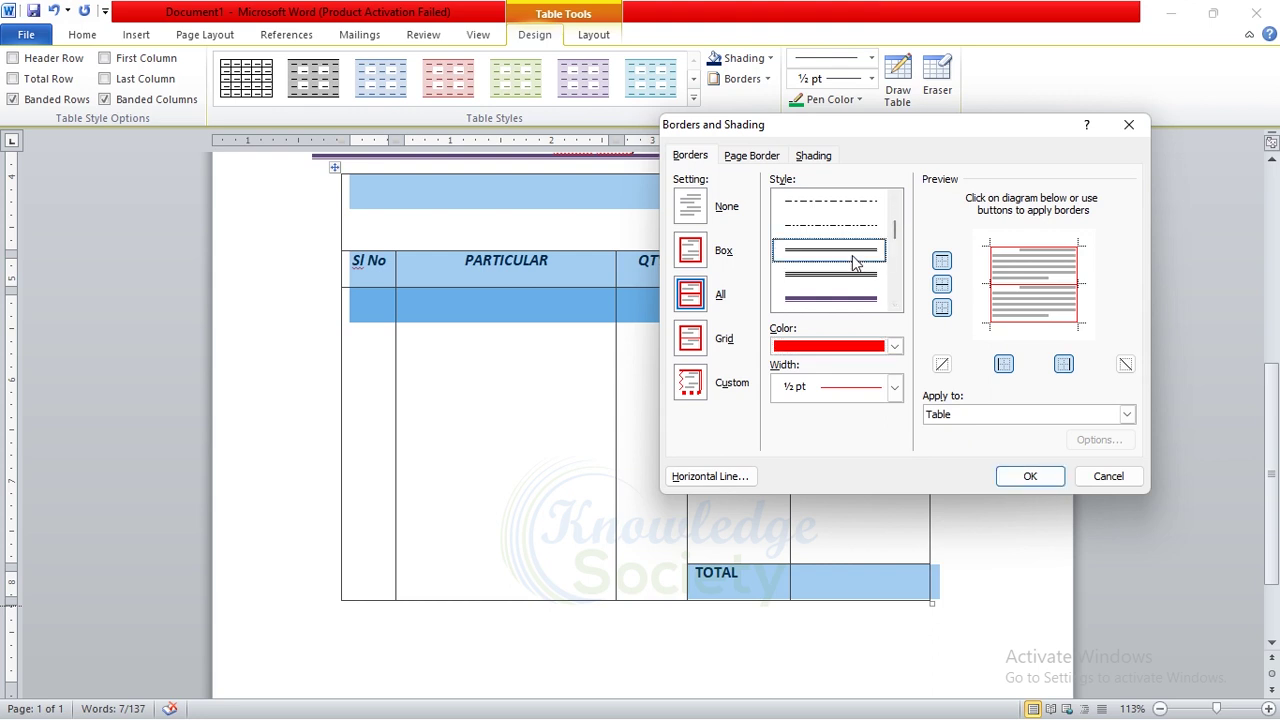
click(843, 222)
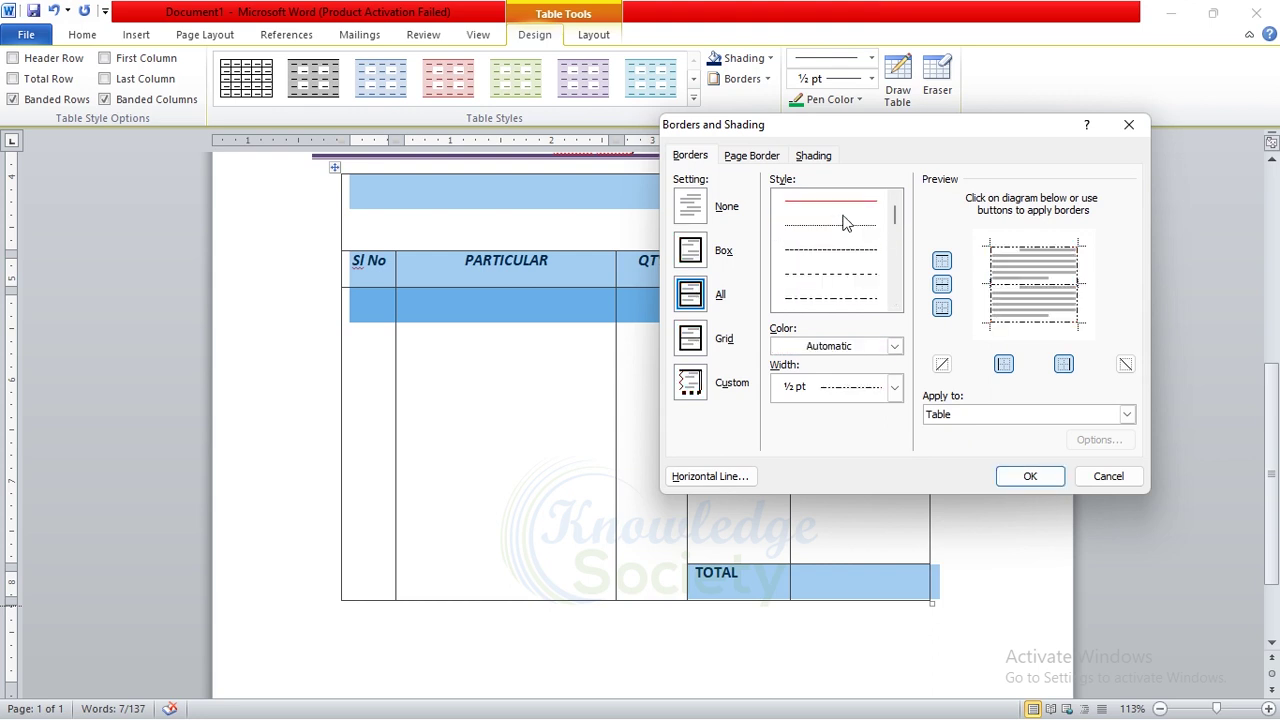
scroll(843, 260, down, 3)
scroll(820, 250, up, 3)
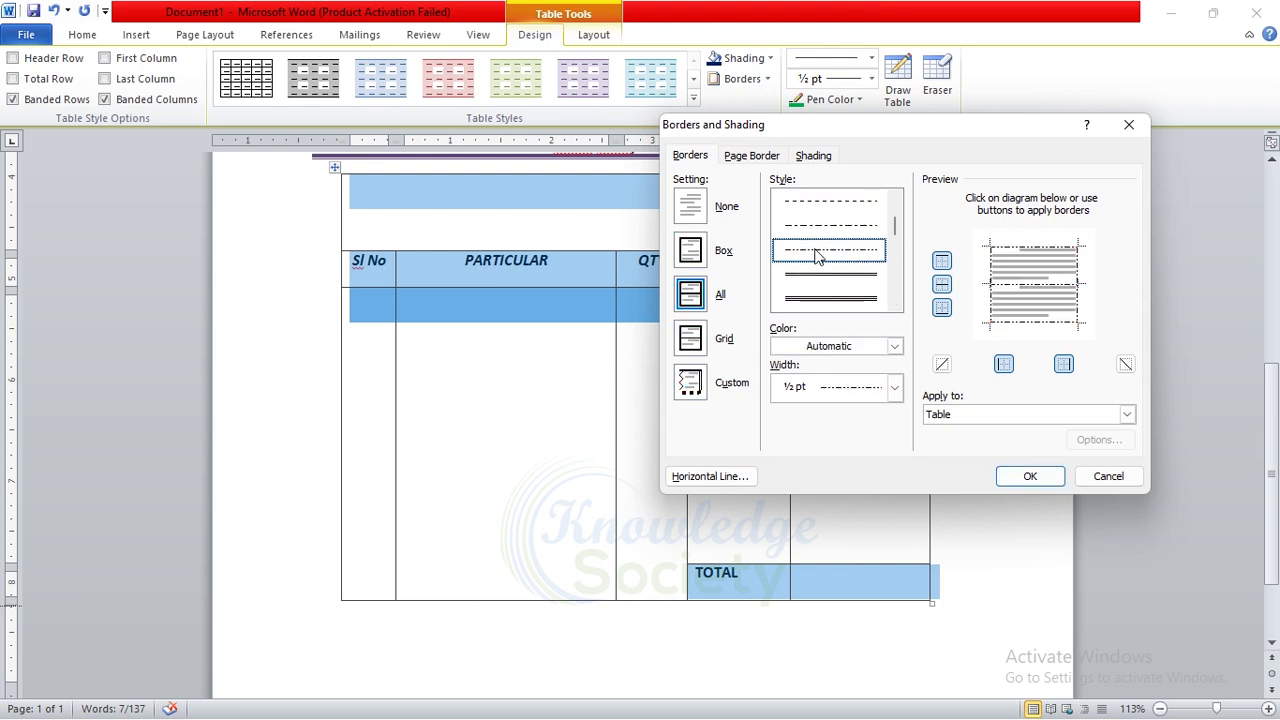
click(815, 278)
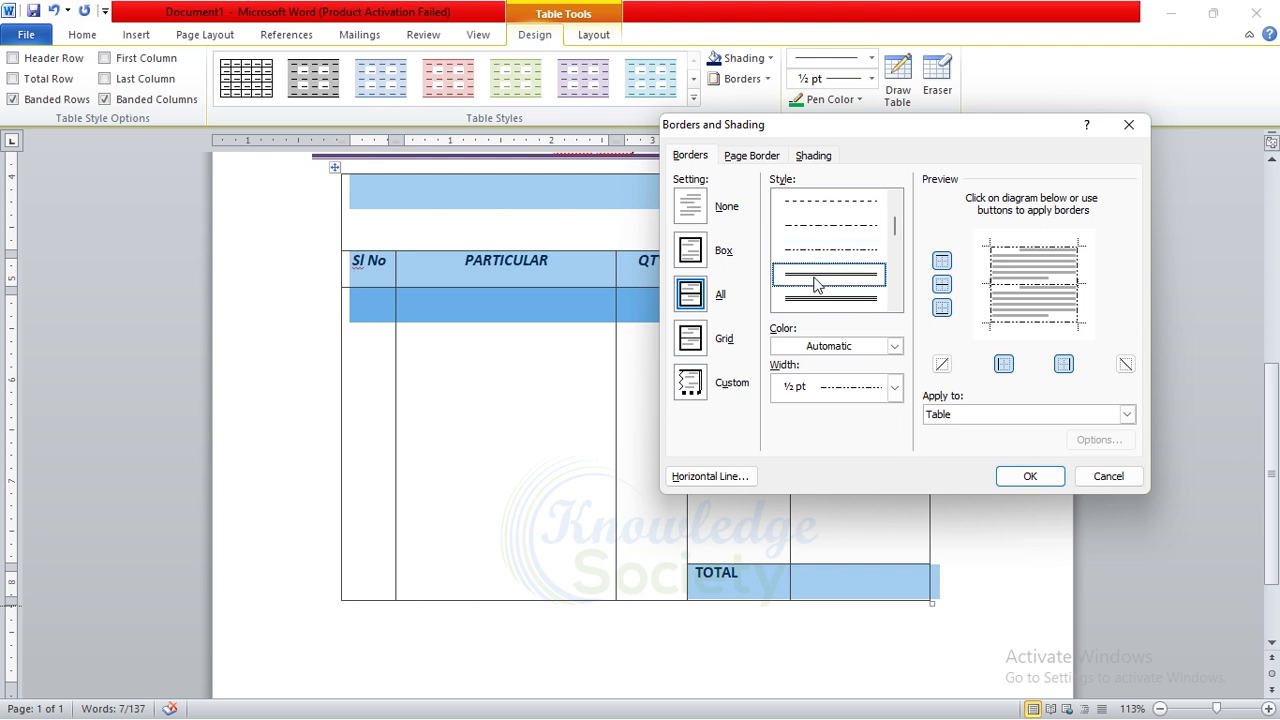
click(1028, 480)
click(677, 451)
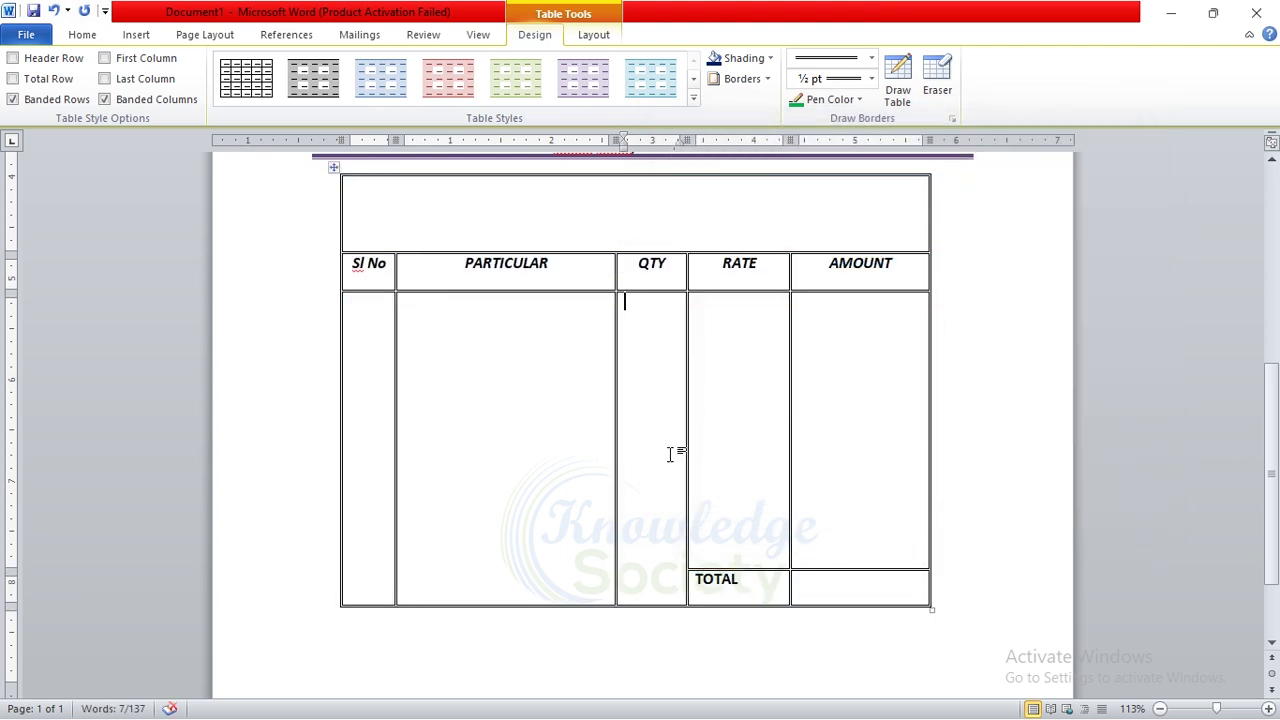
click(762, 453)
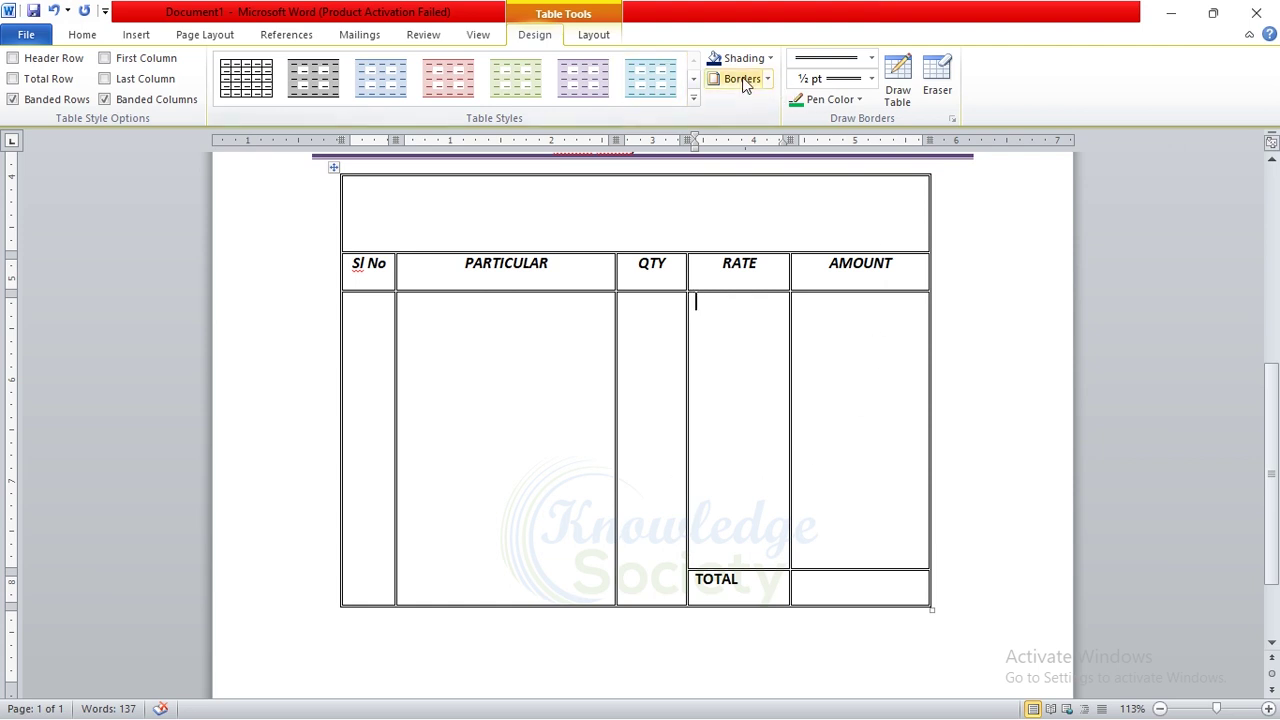
Step: Keep the current line style and ½ pt pen weight, and set the pen colour to blue
click(871, 58)
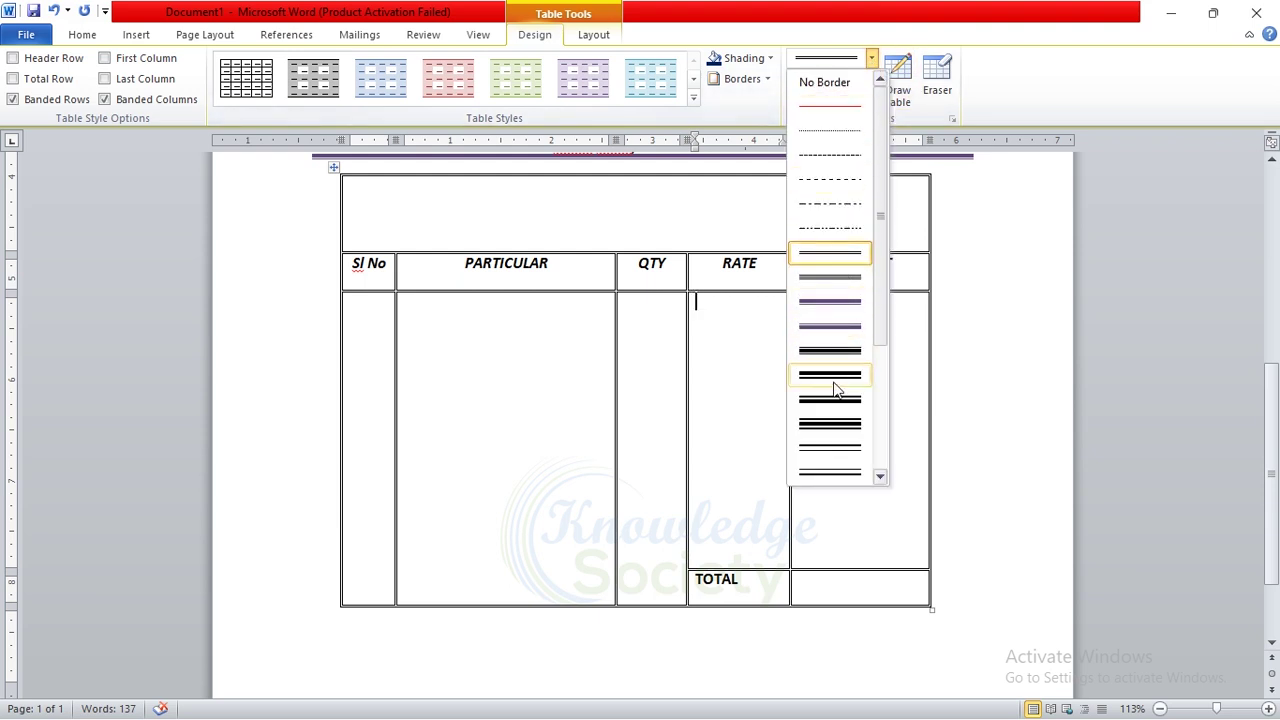
click(1014, 77)
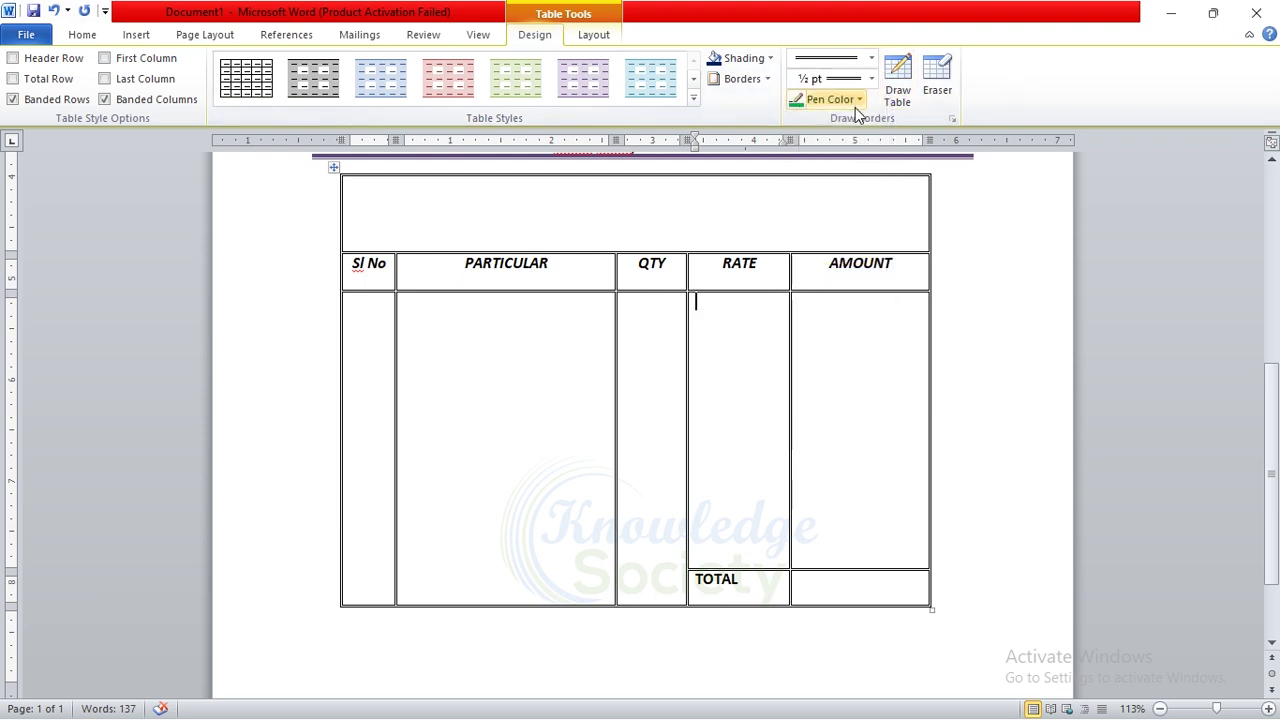
click(871, 79)
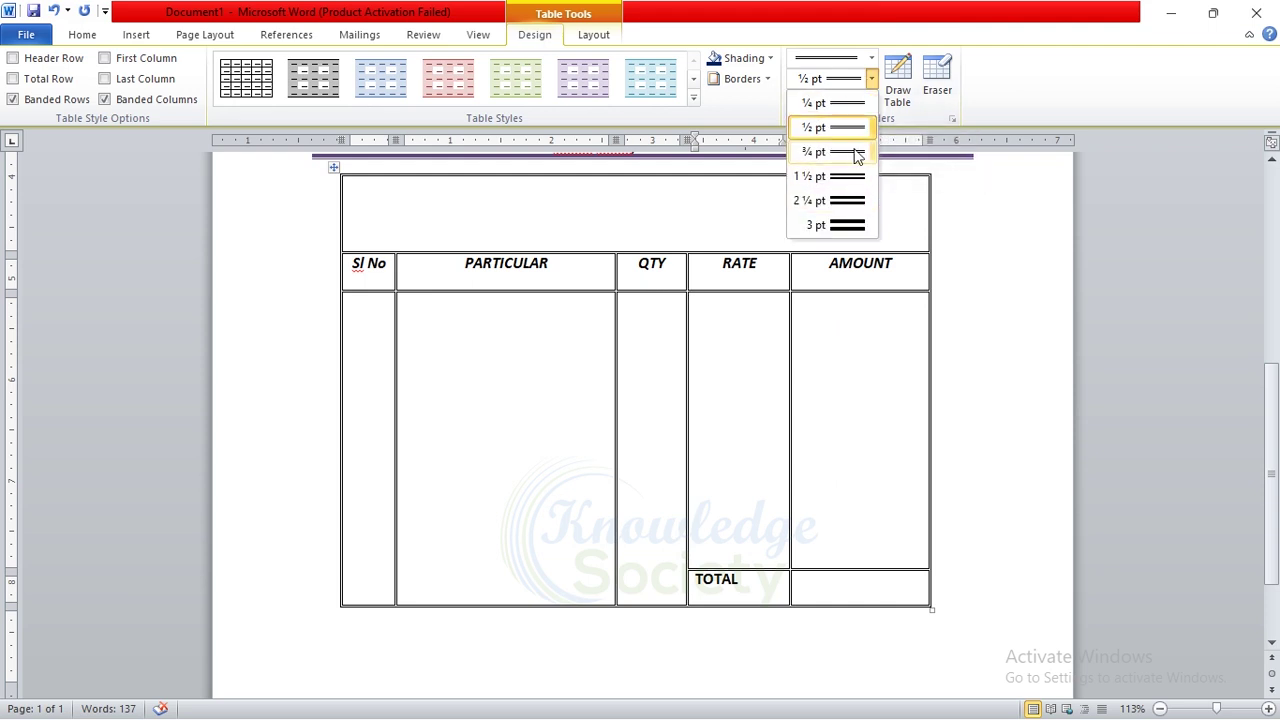
click(1033, 78)
click(830, 99)
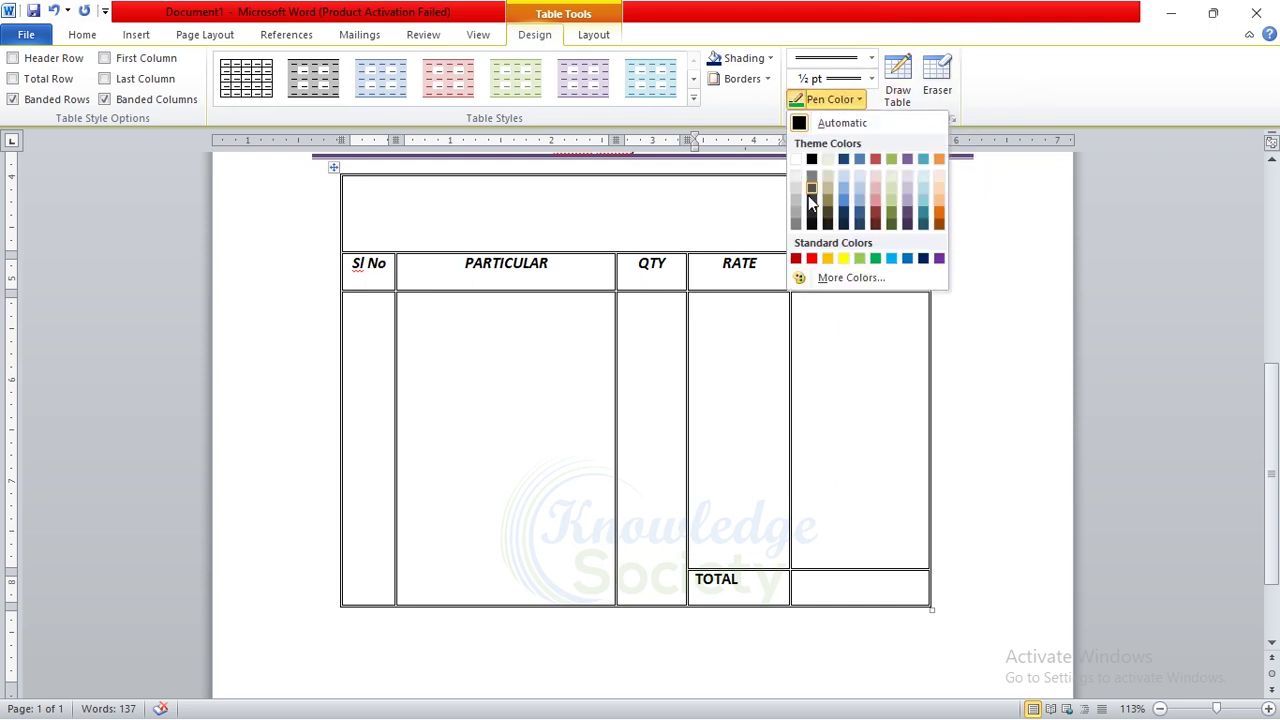
click(924, 259)
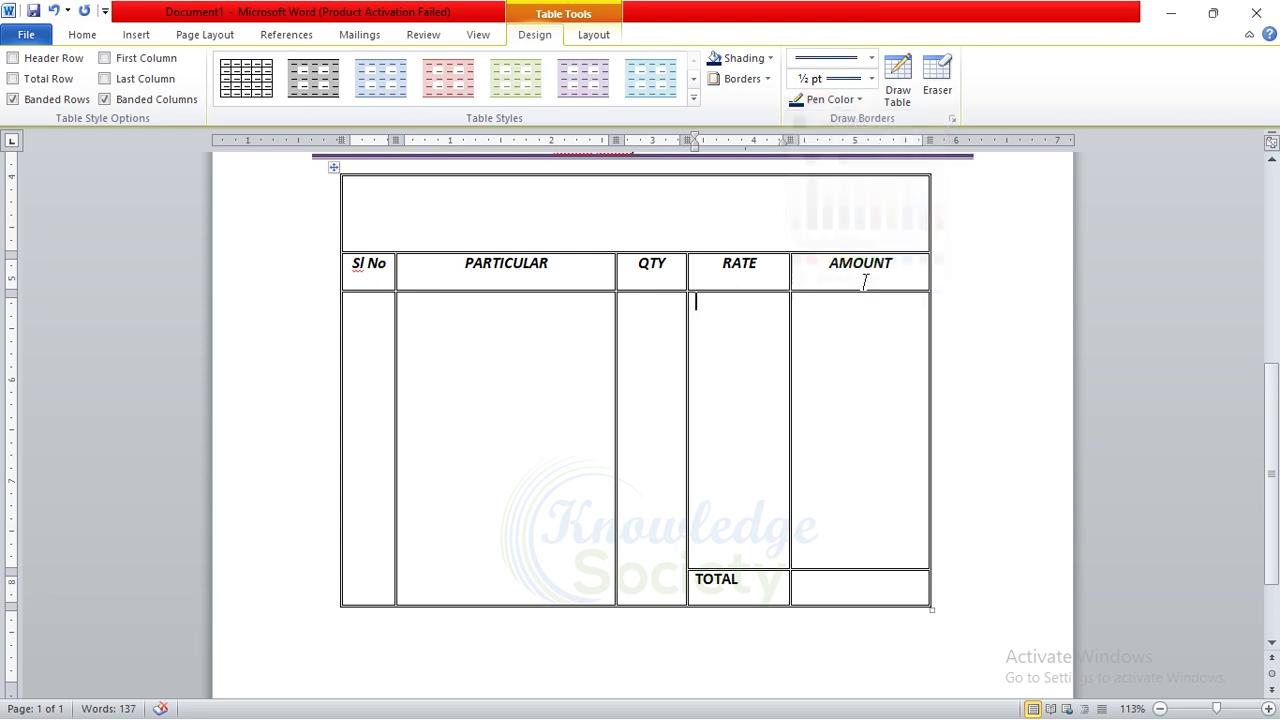
click(767, 80)
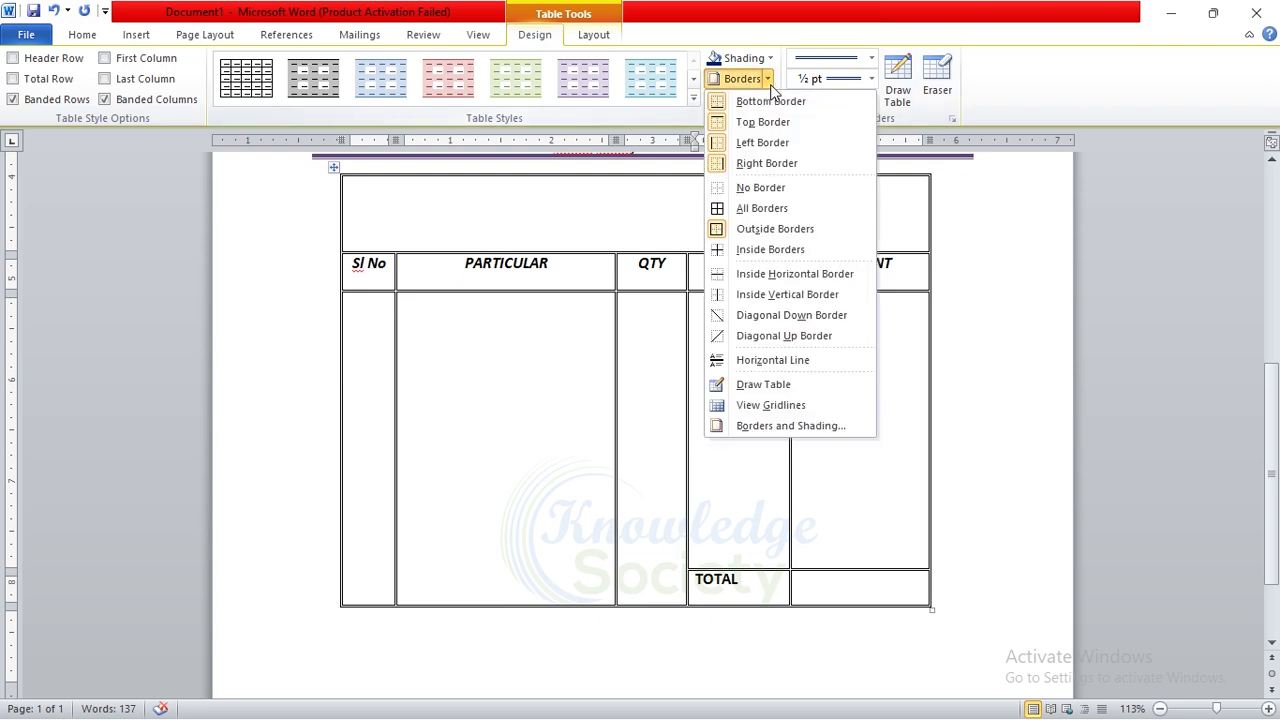
Step: Draw a row line under the column headers, then a thin solid line across the whole table
click(747, 391)
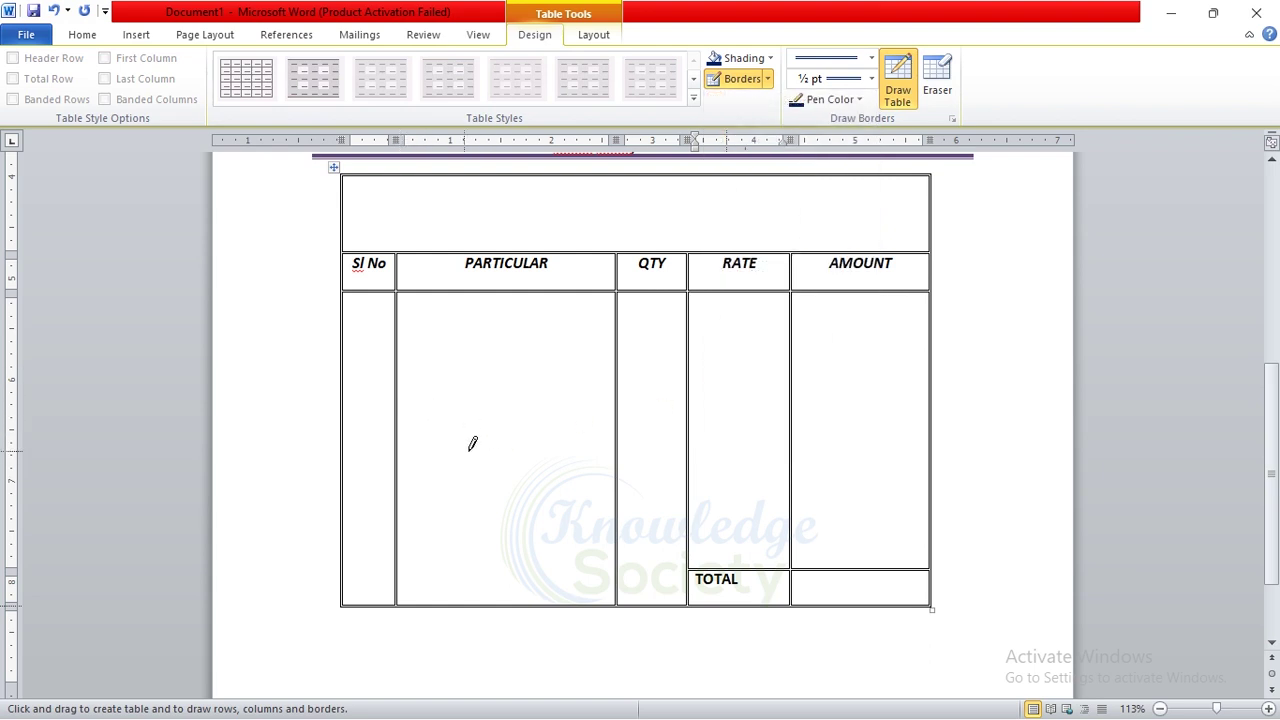
drag(345, 321, 834, 321)
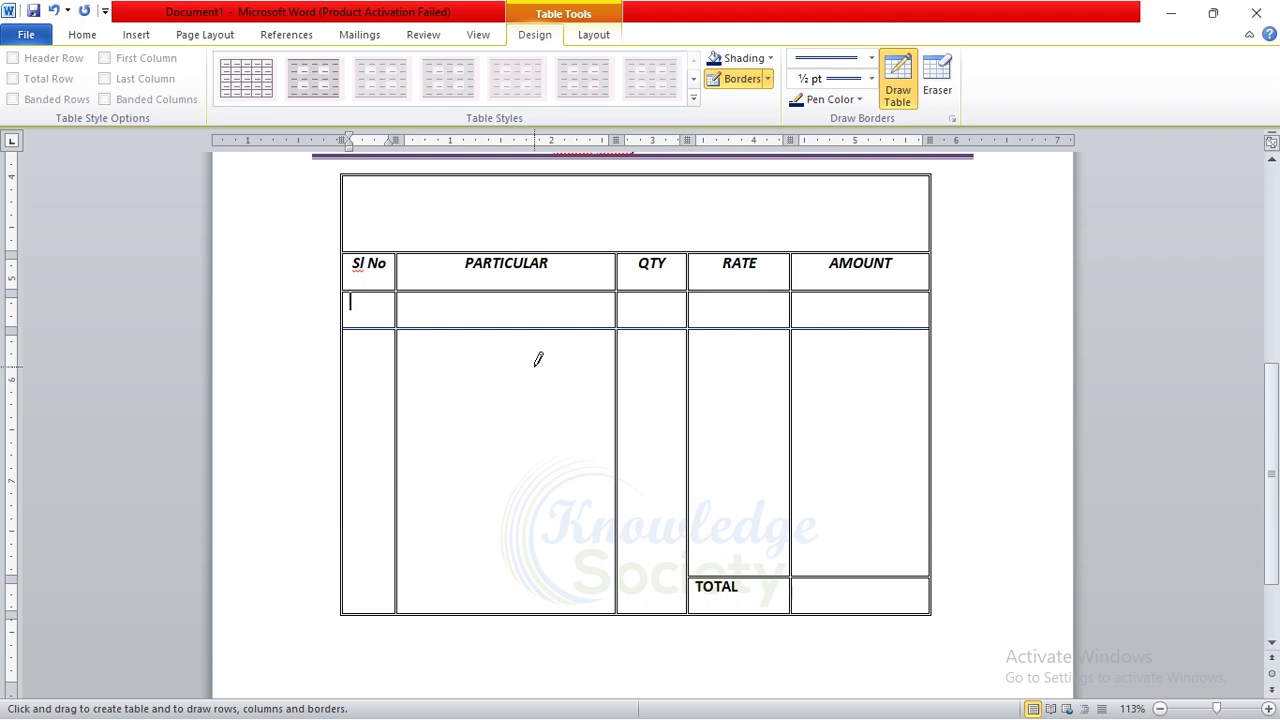
click(871, 58)
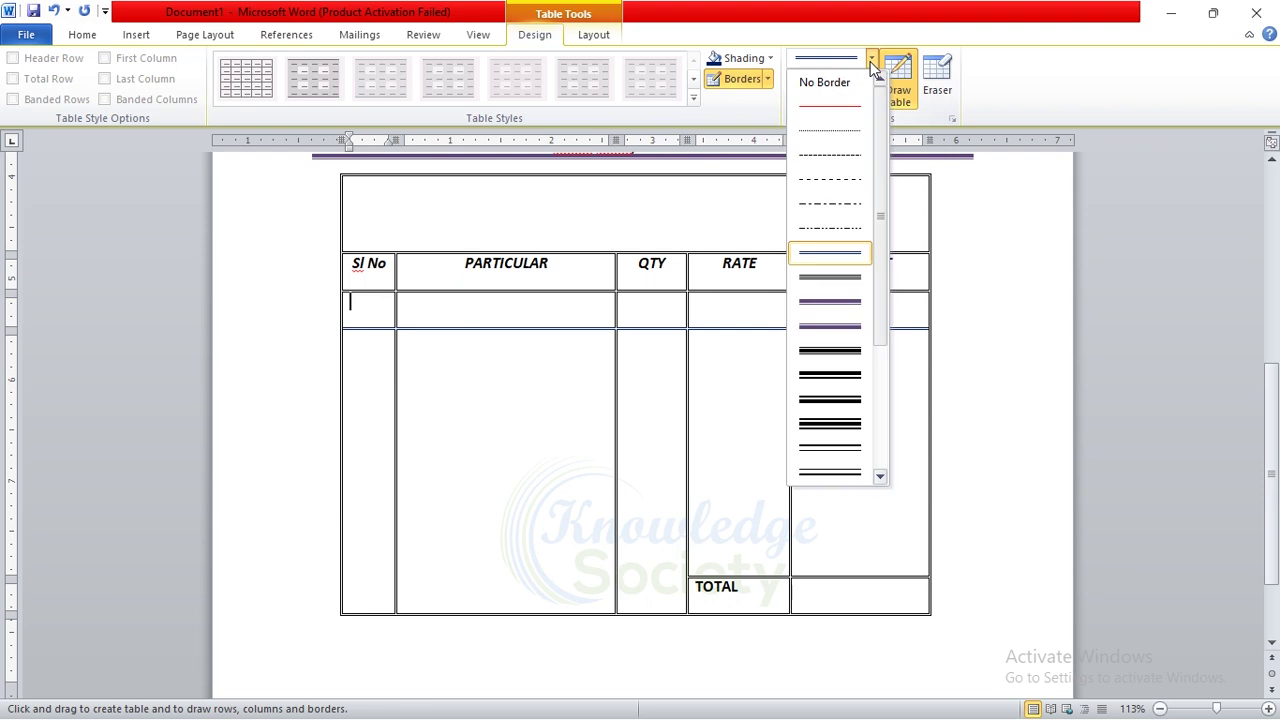
click(843, 107)
drag(349, 366, 922, 368)
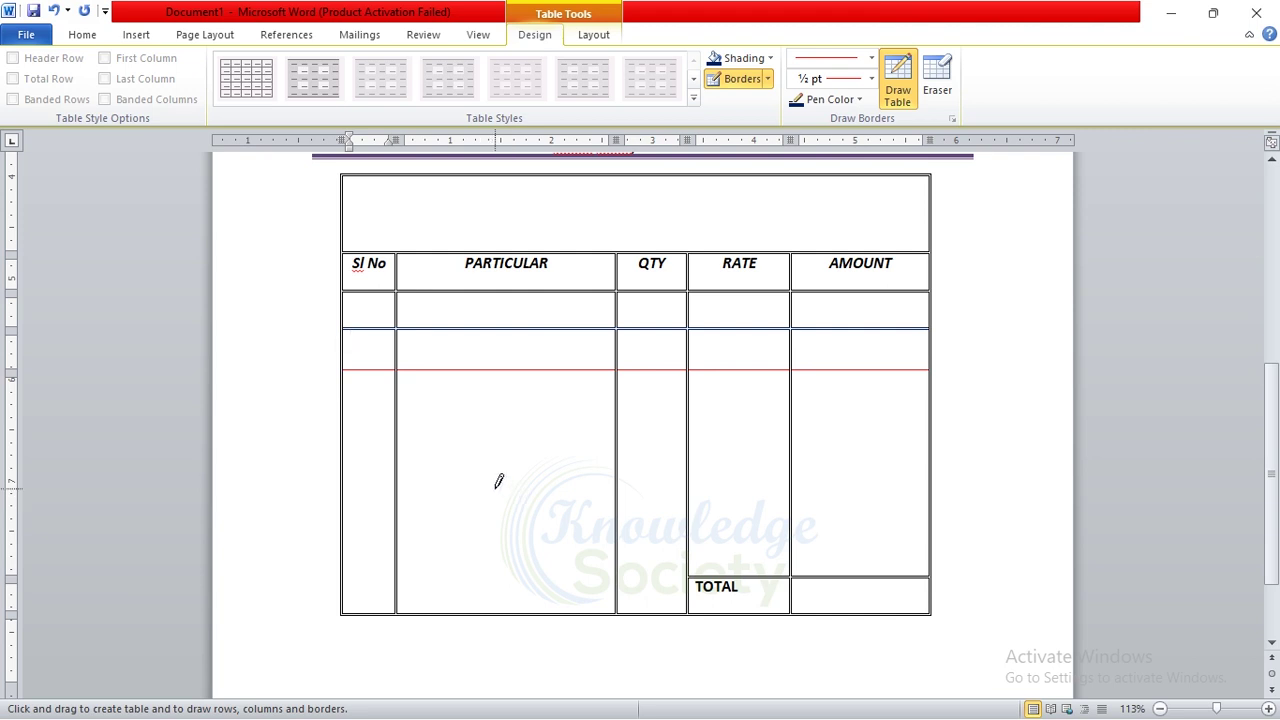
click(948, 90)
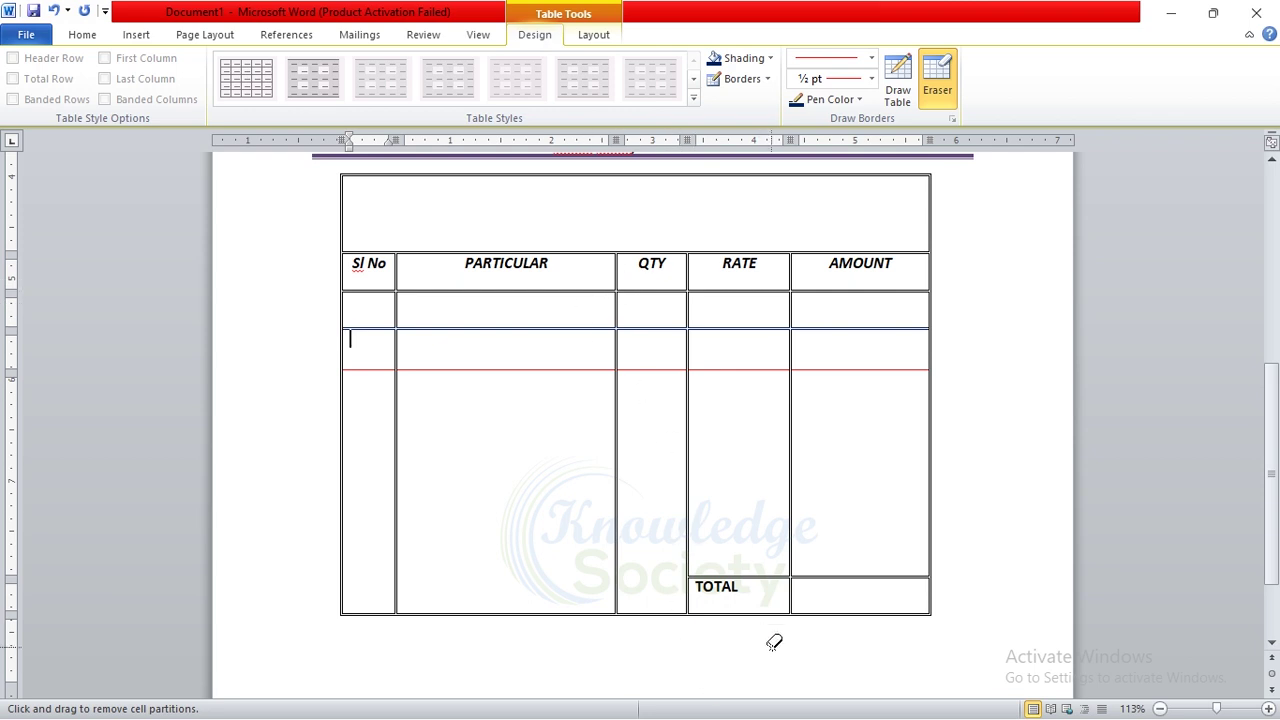
Step: Erase the border above TOTAL and move TOTAL down to the bottom of its merged cell
click(772, 576)
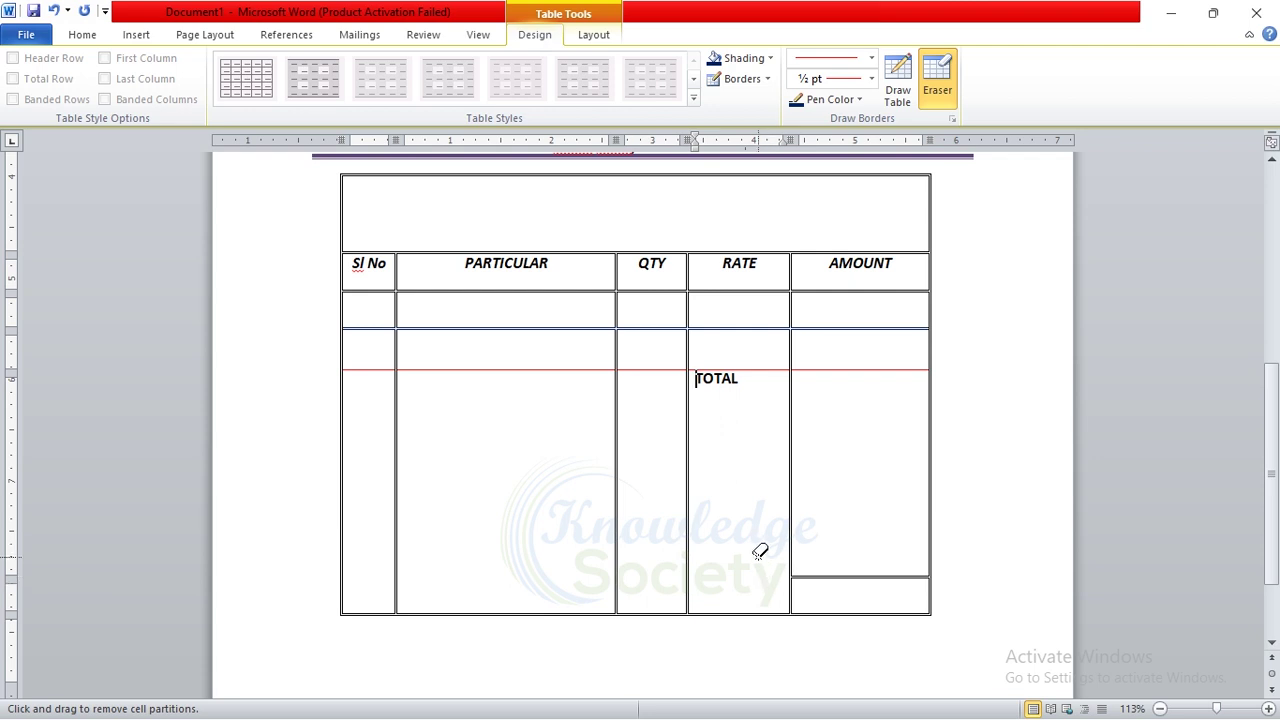
key(Return)
key(Return)
key(Return)
key(Return)
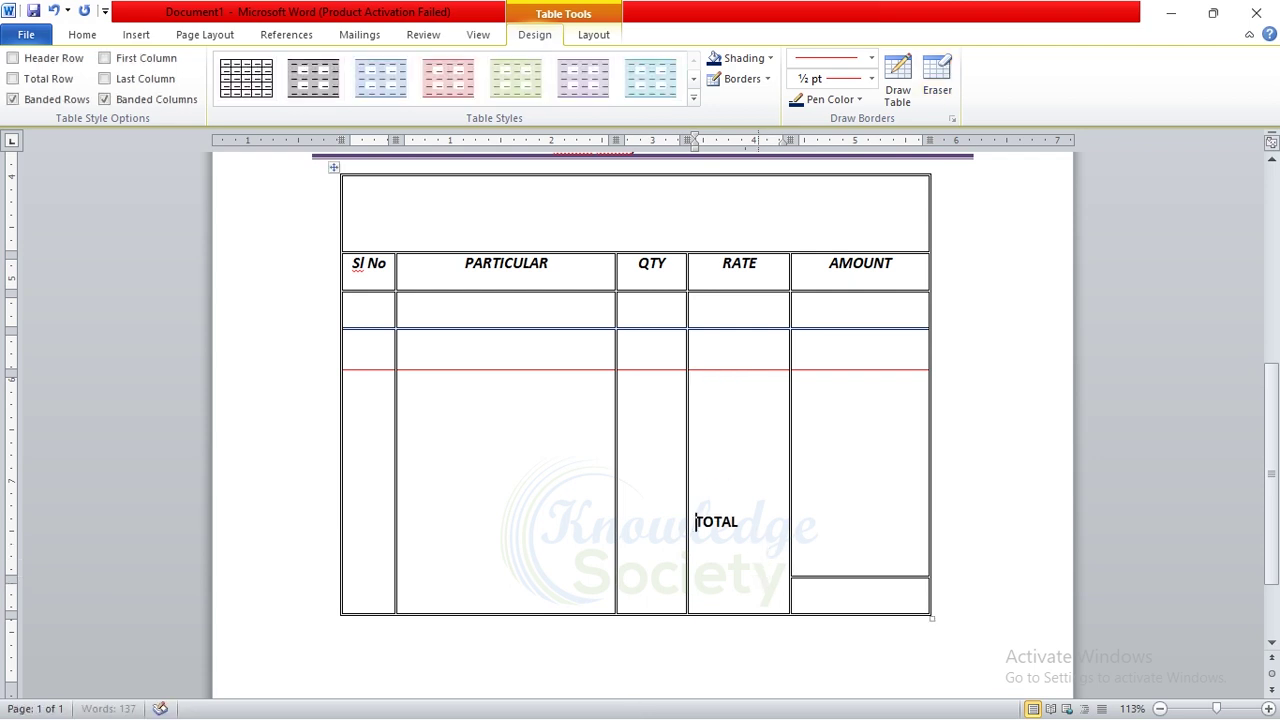
key(Return)
key(Return)
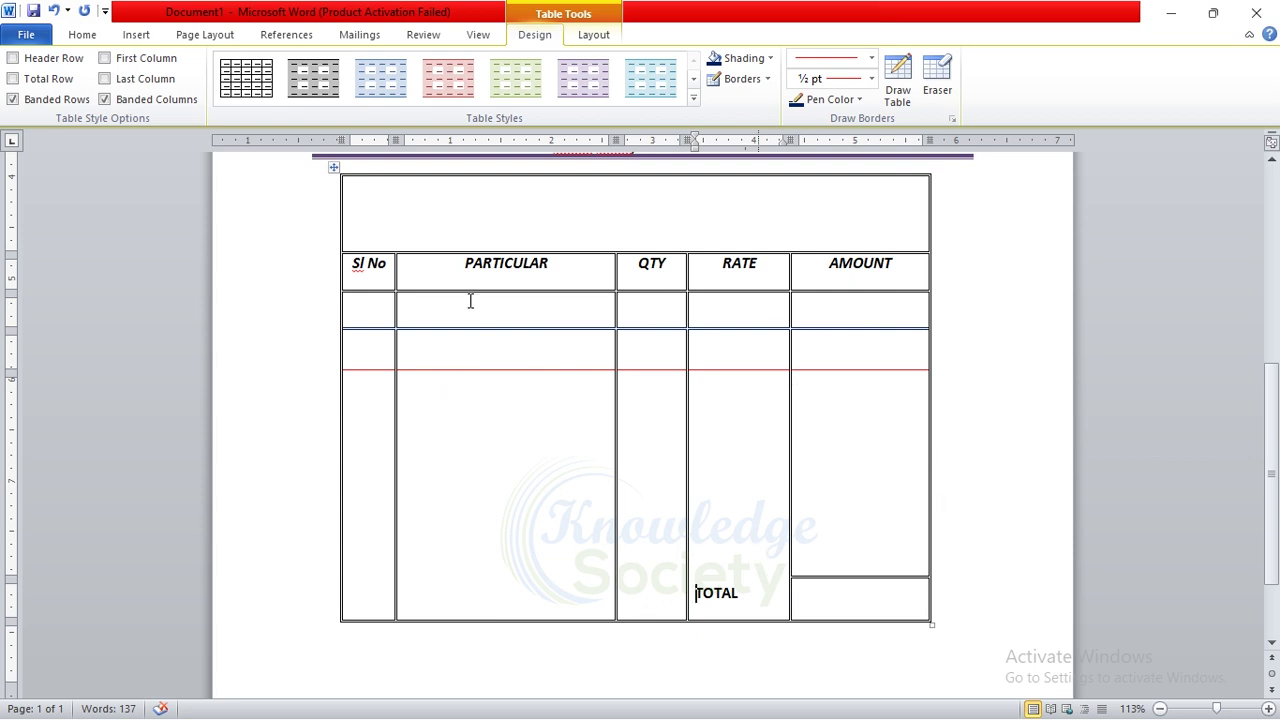
Step: Erase the row borders in the PARTICULAR and Sl No columns
click(939, 95)
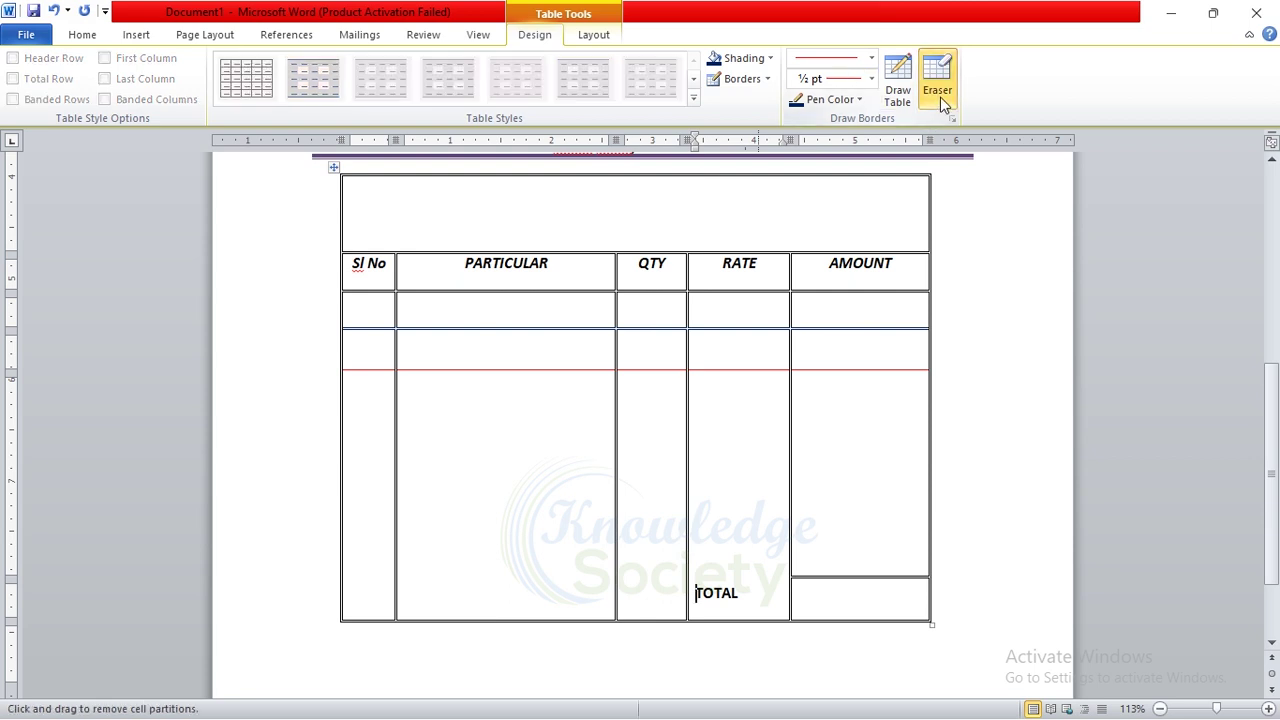
drag(492, 310, 488, 388)
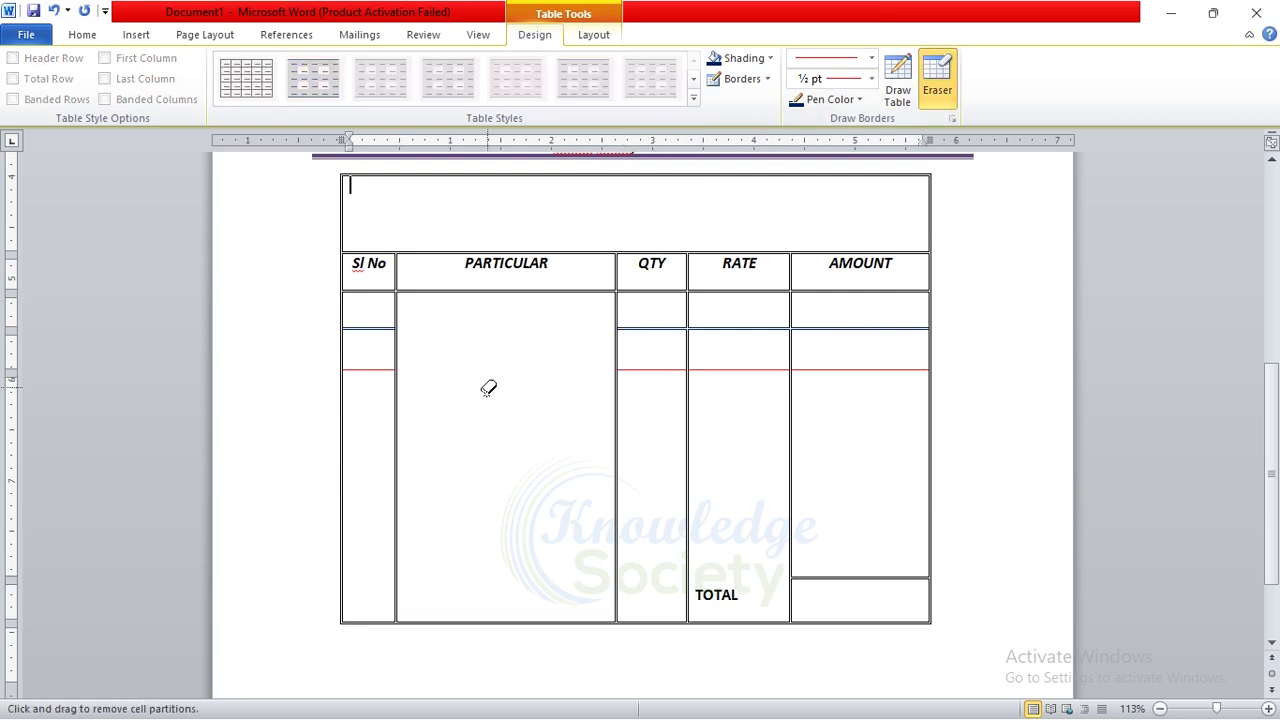
drag(365, 330, 366, 400)
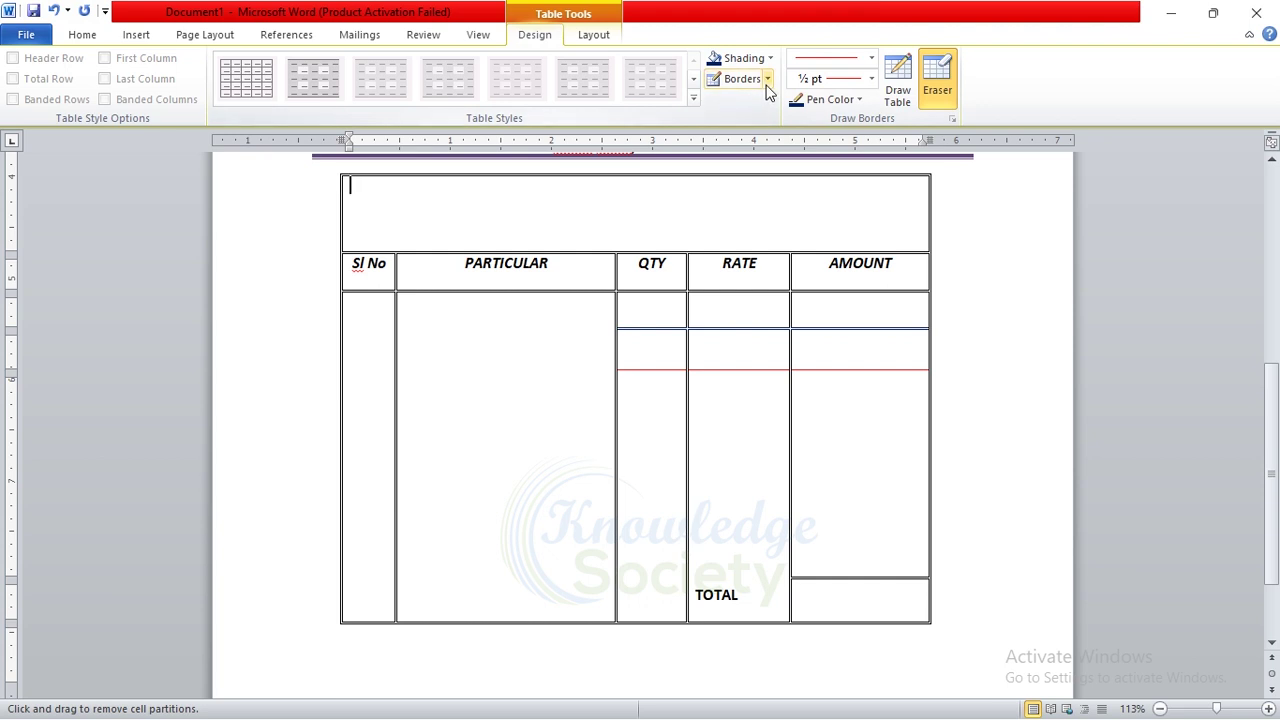
Step: Draw two row borders across the PARTICULAR column, undoing a misplaced one and erasing an extra line
click(900, 98)
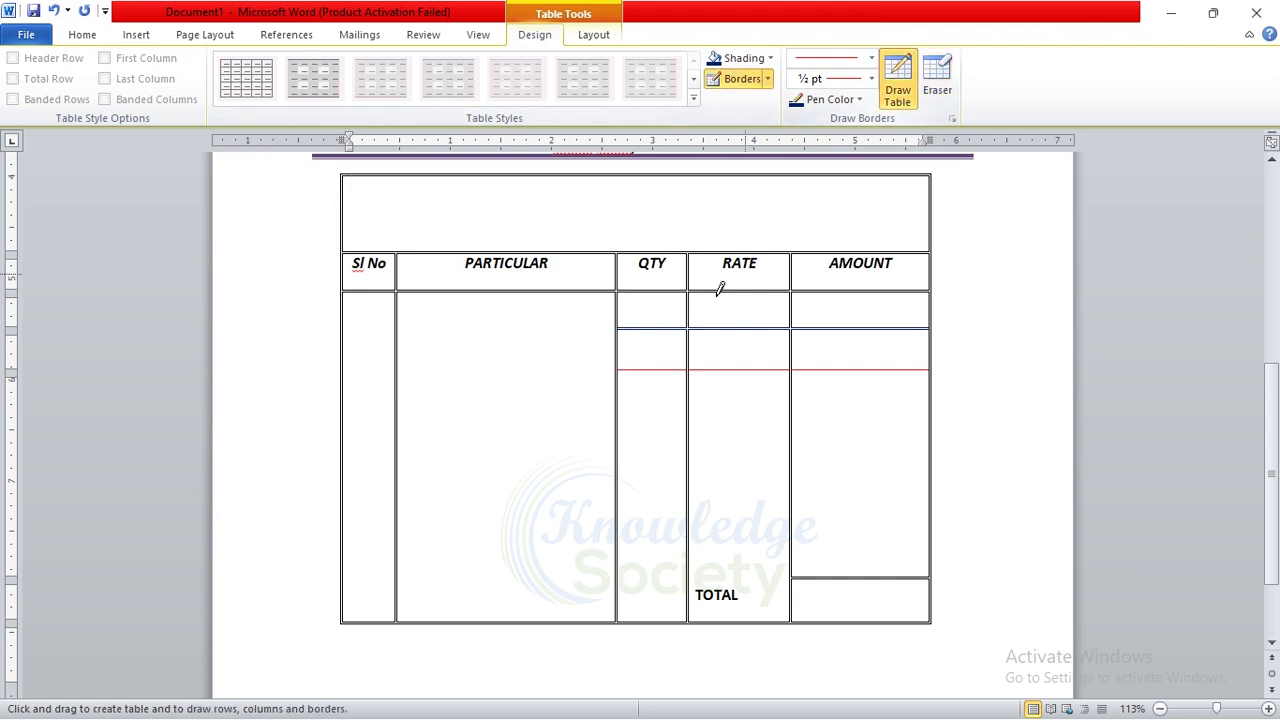
drag(400, 326, 512, 329)
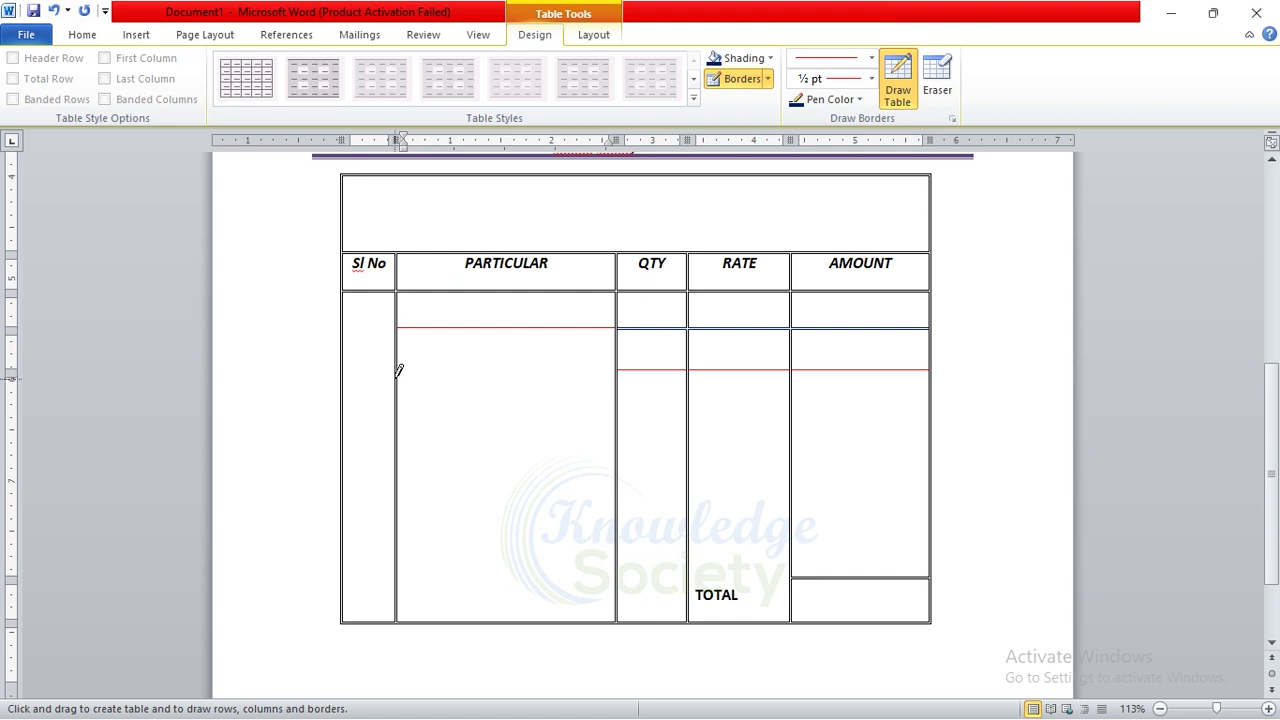
drag(398, 378, 572, 365)
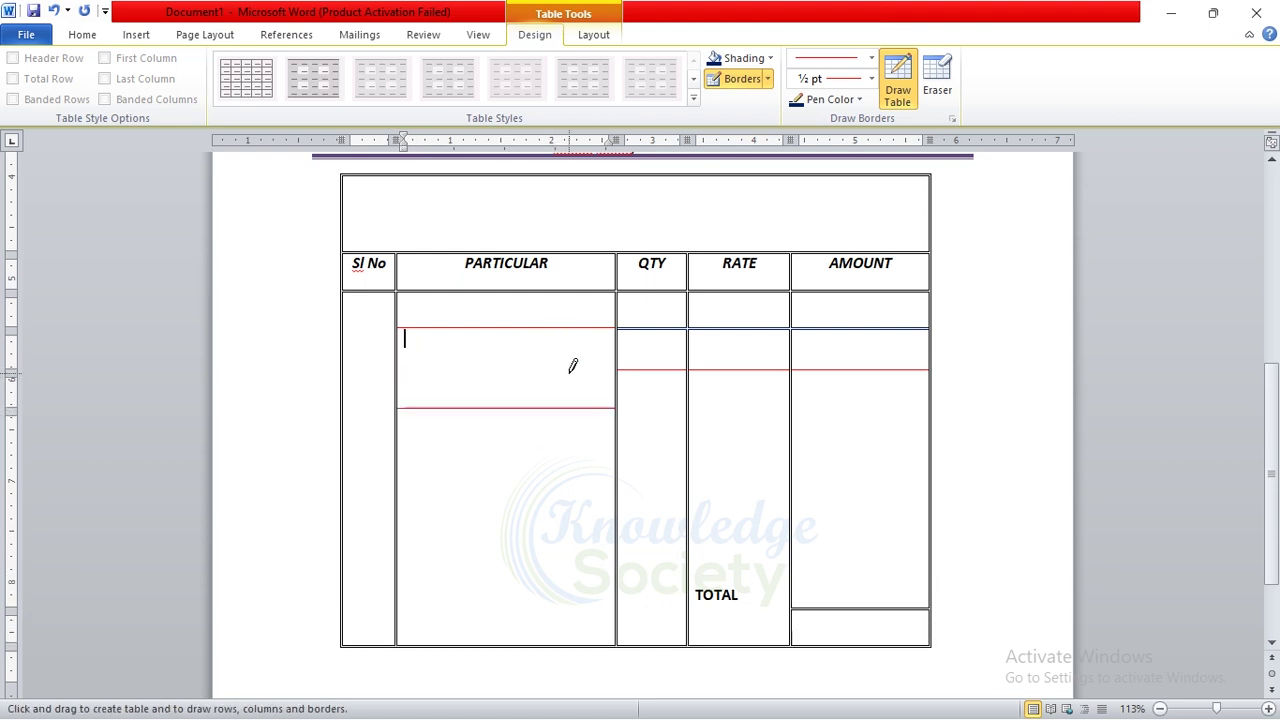
key(ctrl+z)
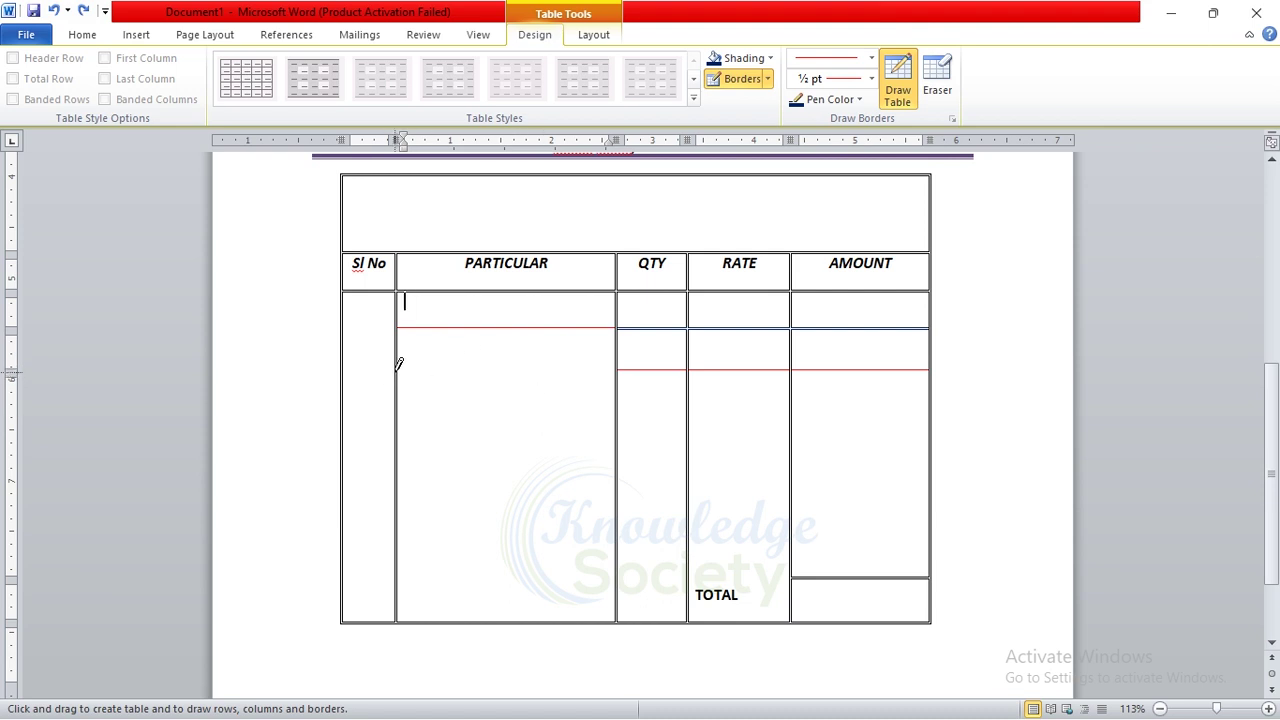
drag(400, 377, 489, 368)
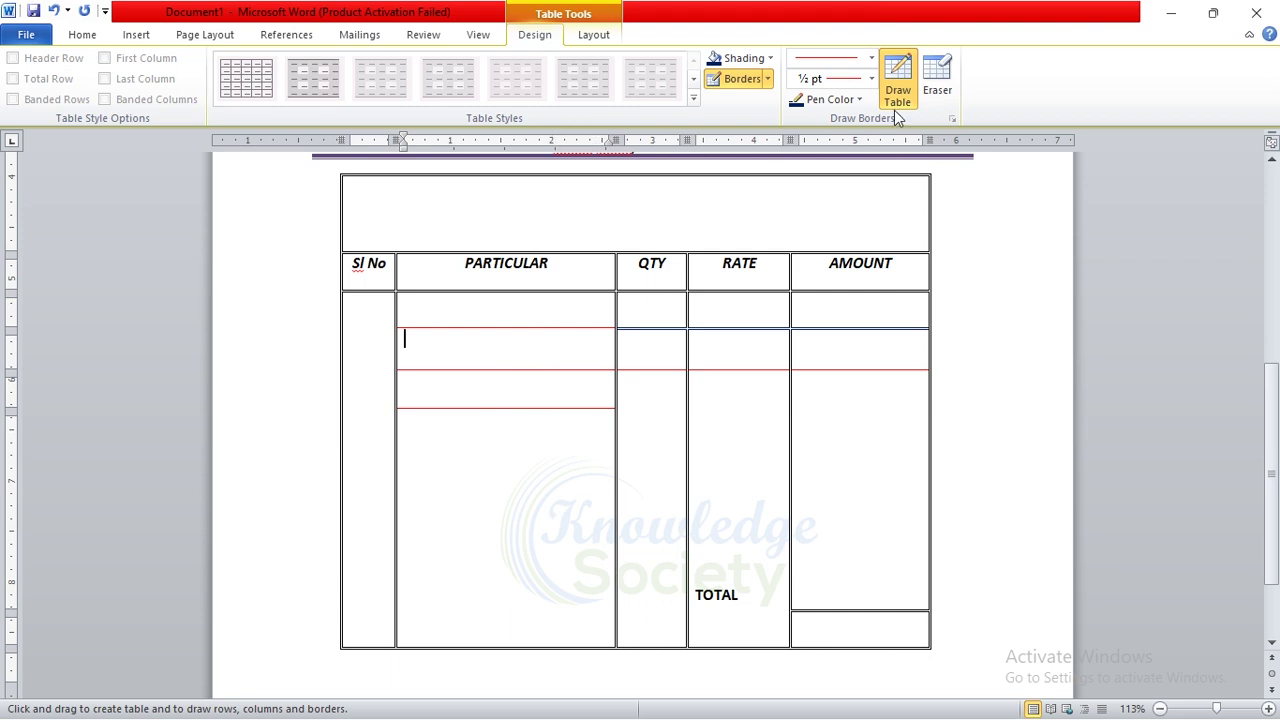
click(937, 80)
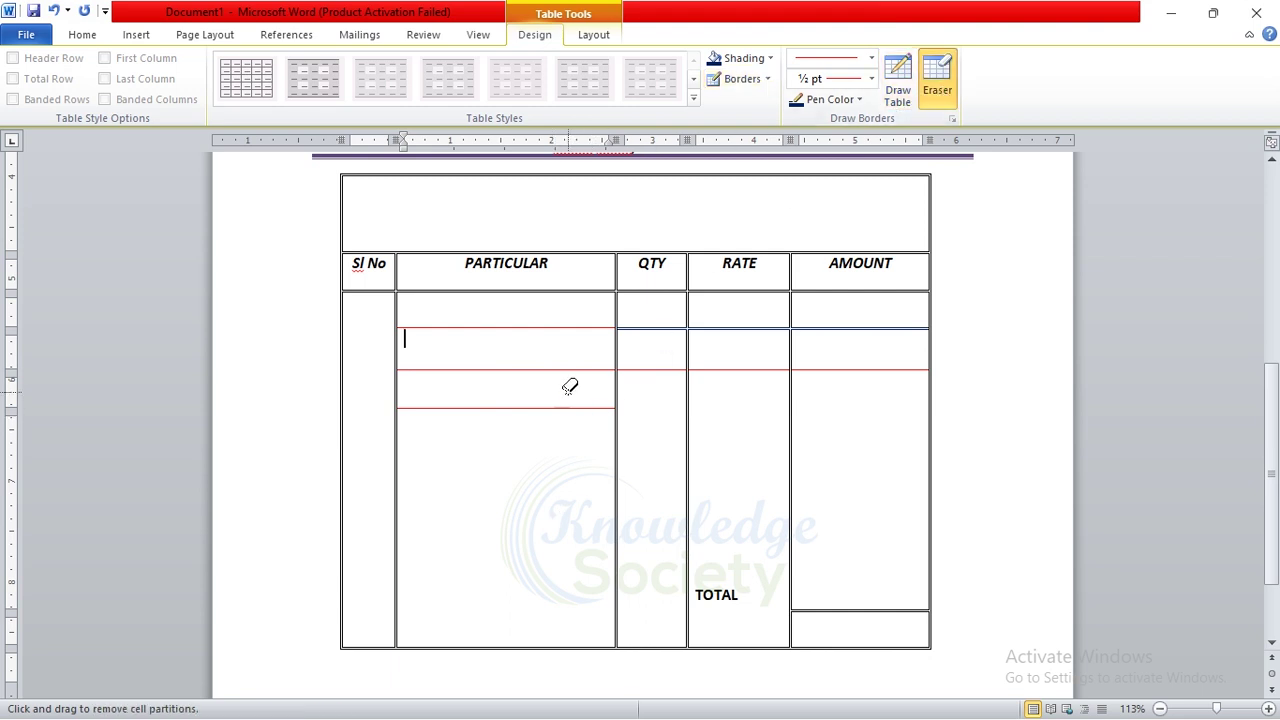
drag(569, 385, 563, 455)
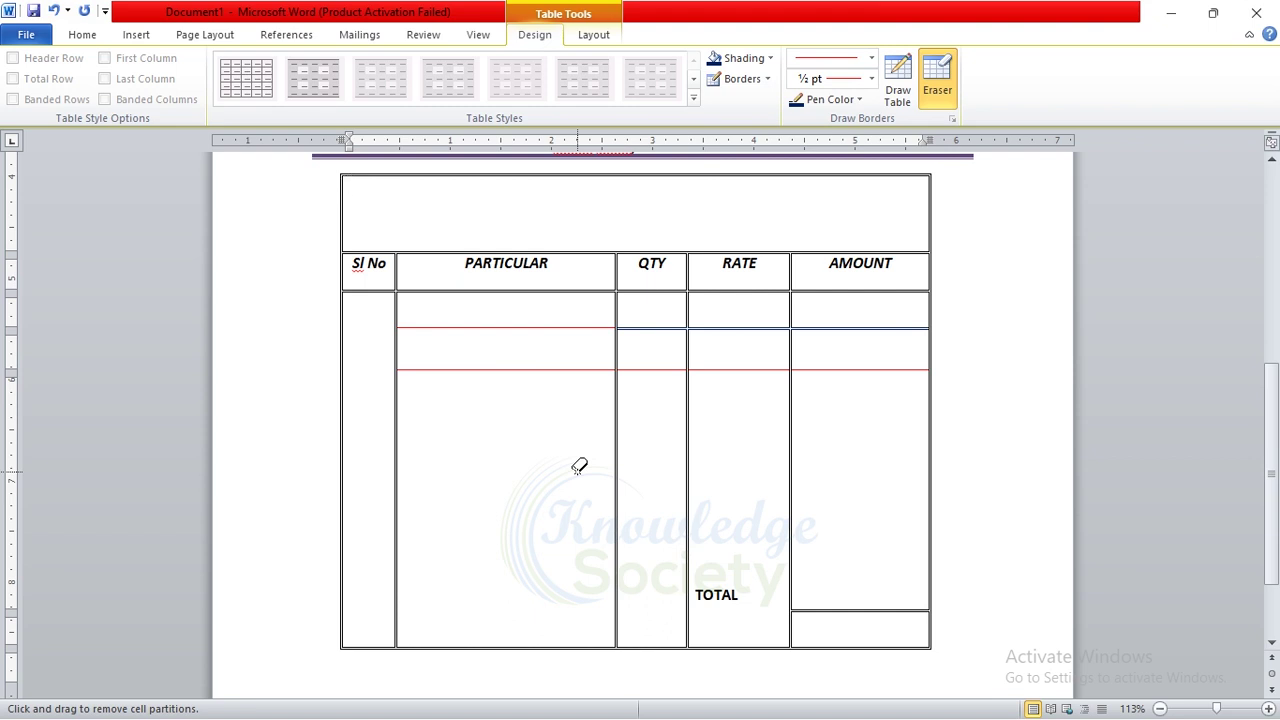
Step: Type AYURVEDIC MEDICAL STORE in the top cell, with the shop's address starting on the next line
text(SHOWP)
key(BackSpace)
key(BackSpace)
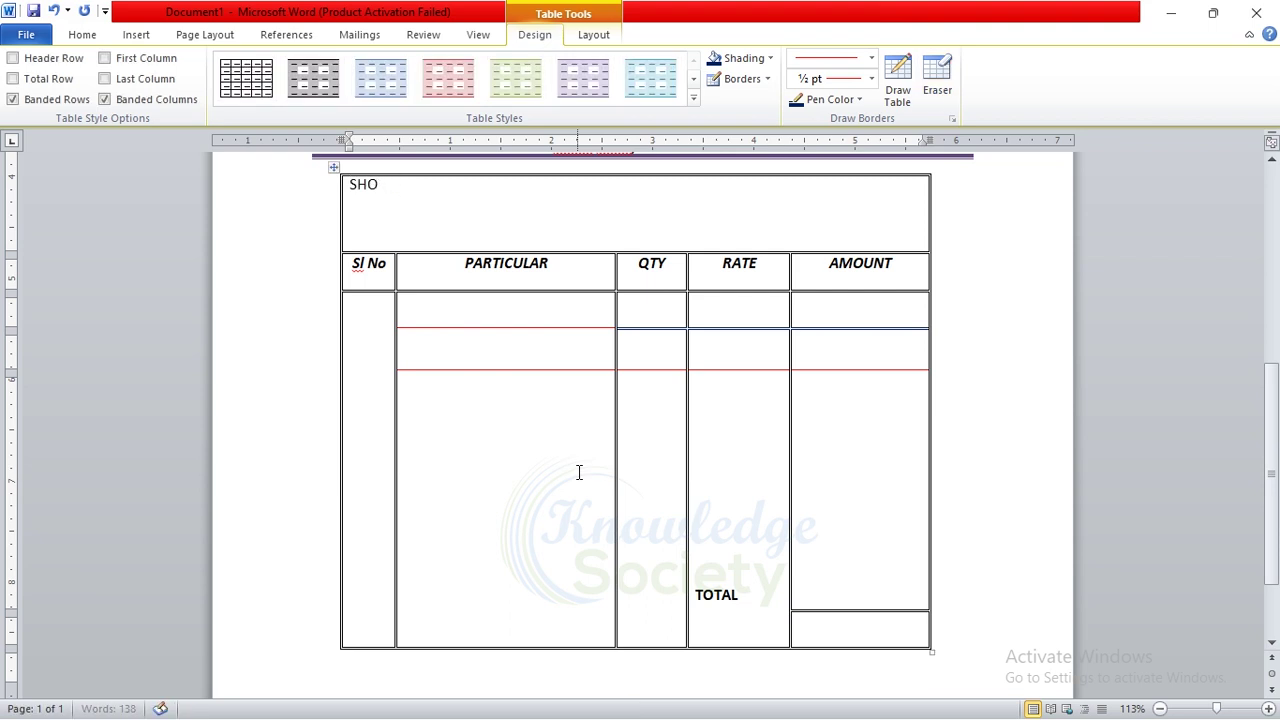
key(BackSpace)
key(BackSpace)
key(BackSpace)
text(AYURVEDIC MEDICA)
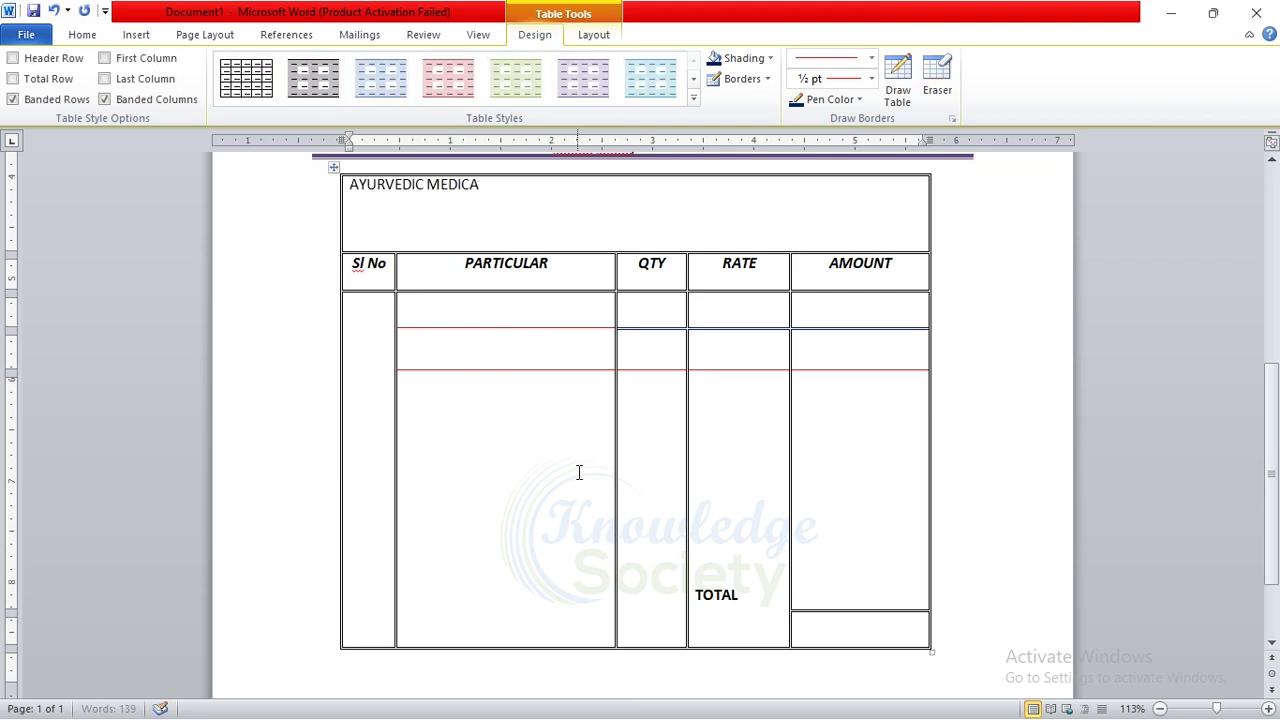
text(L STO)
key(Return)
text(zA)
key(BackSpace)
key(BackSpace)
text(R)
text(am Na)
text(gar, )
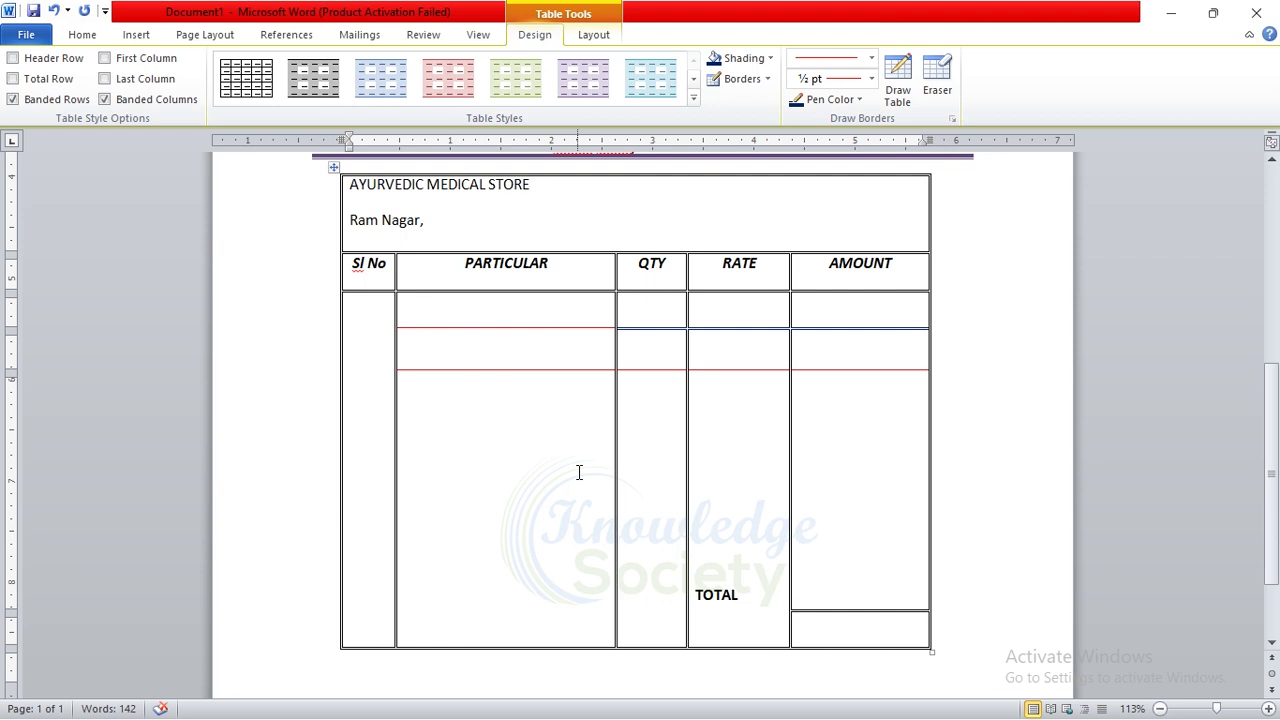
text(Delhi)
Step: Centre the shop name and address lines and set their line spacing to 1.0
drag(482, 223, 390, 205)
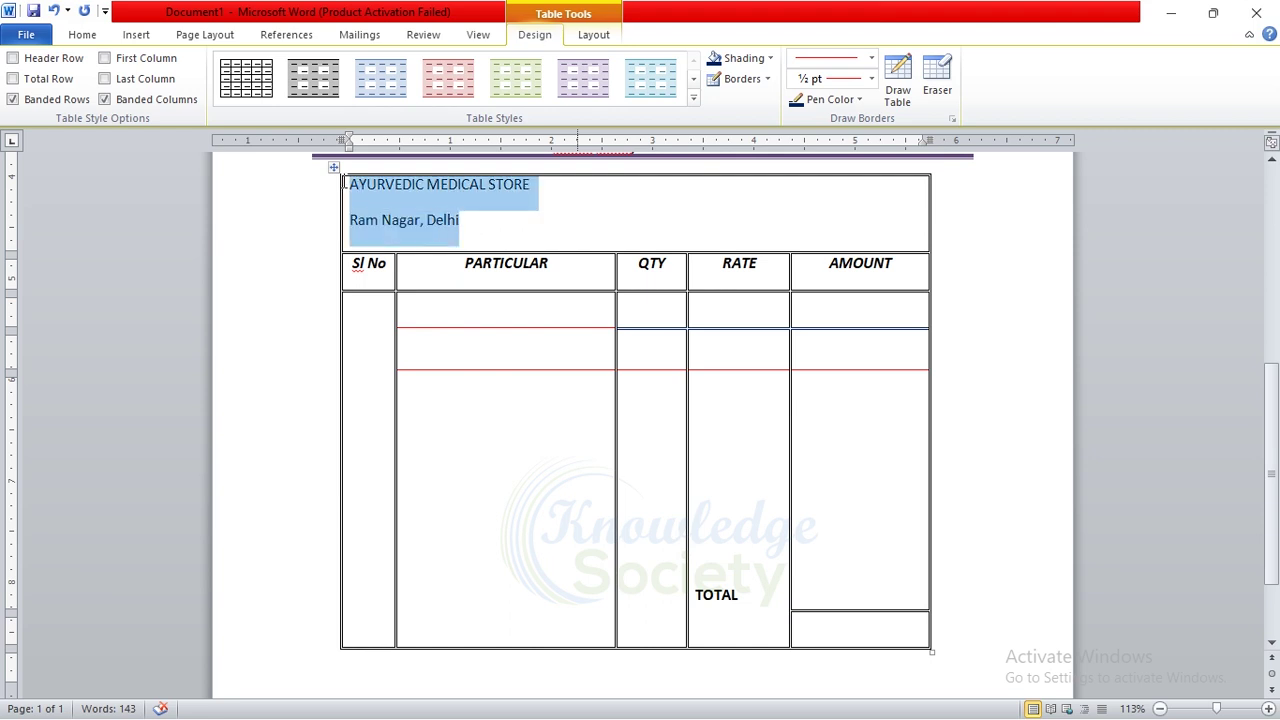
key(ctrl+e)
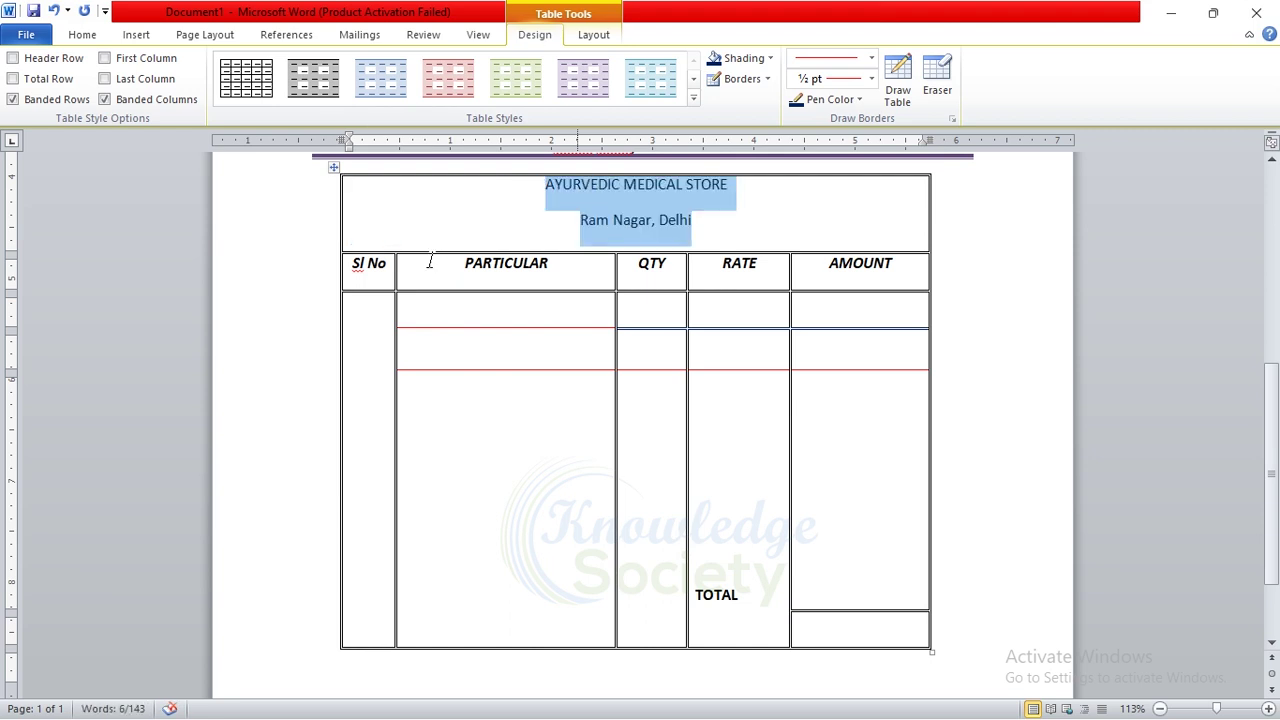
click(786, 230)
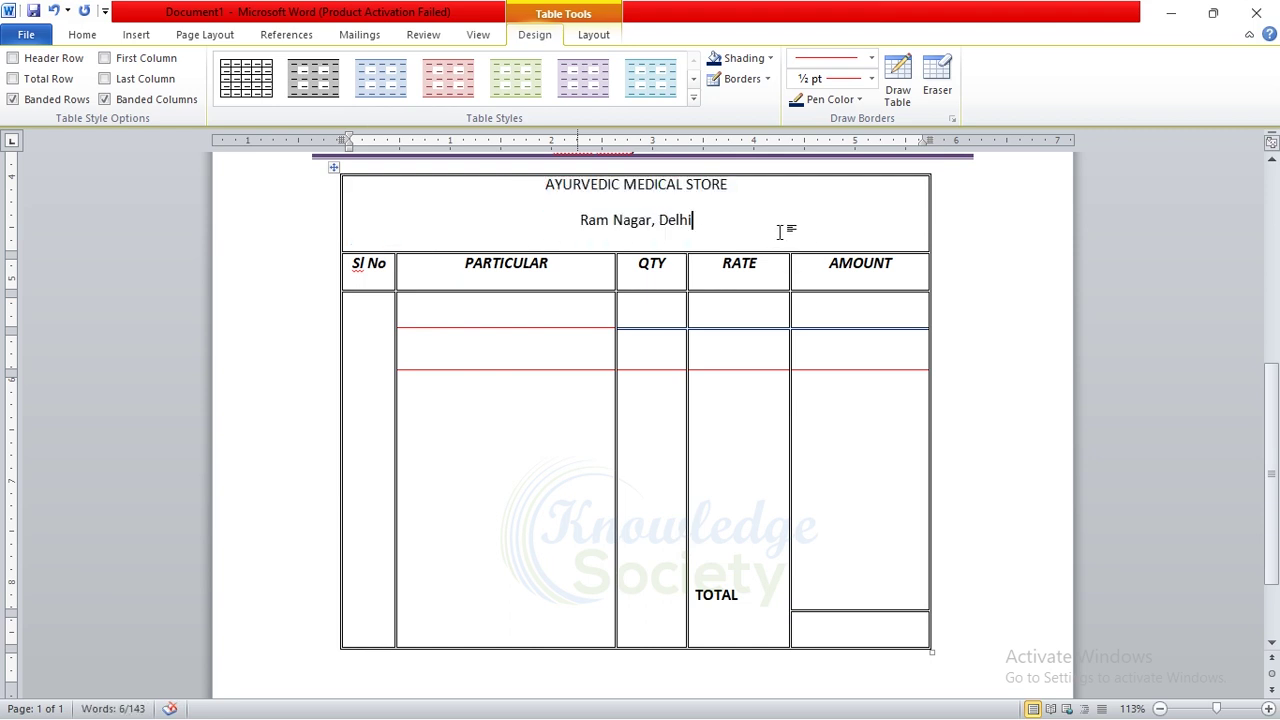
drag(698, 229, 550, 185)
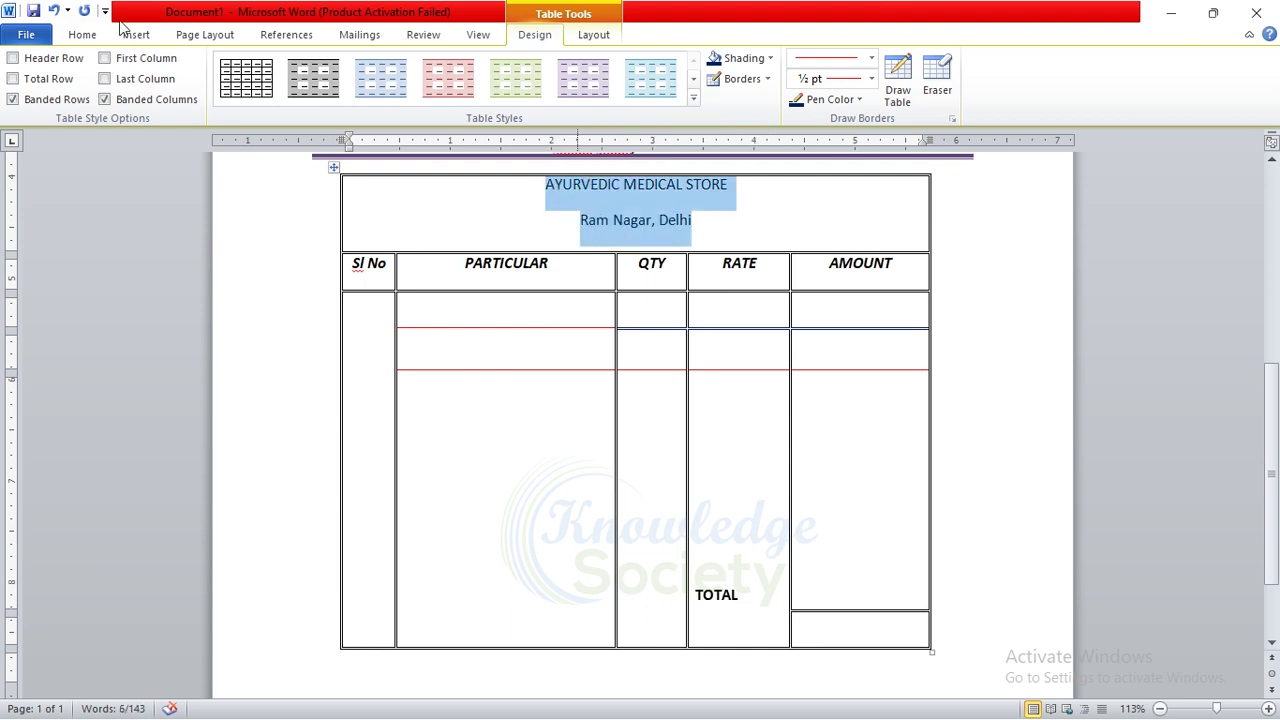
click(84, 37)
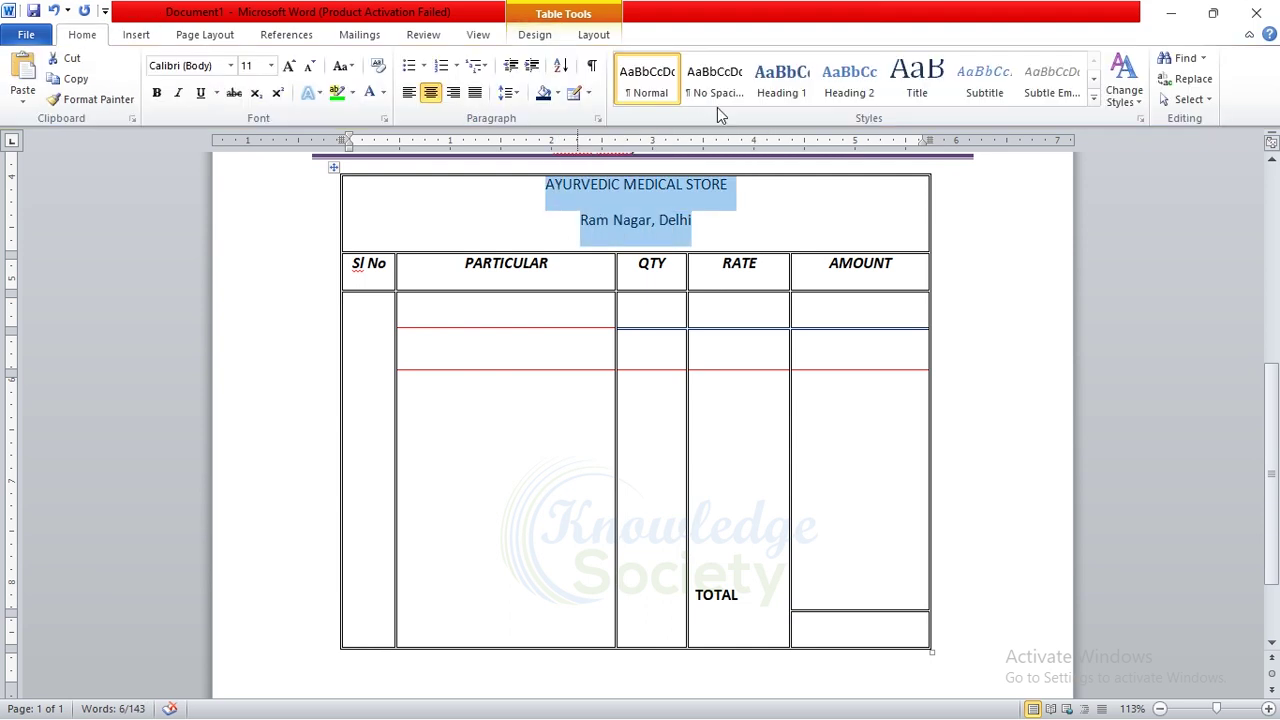
click(509, 93)
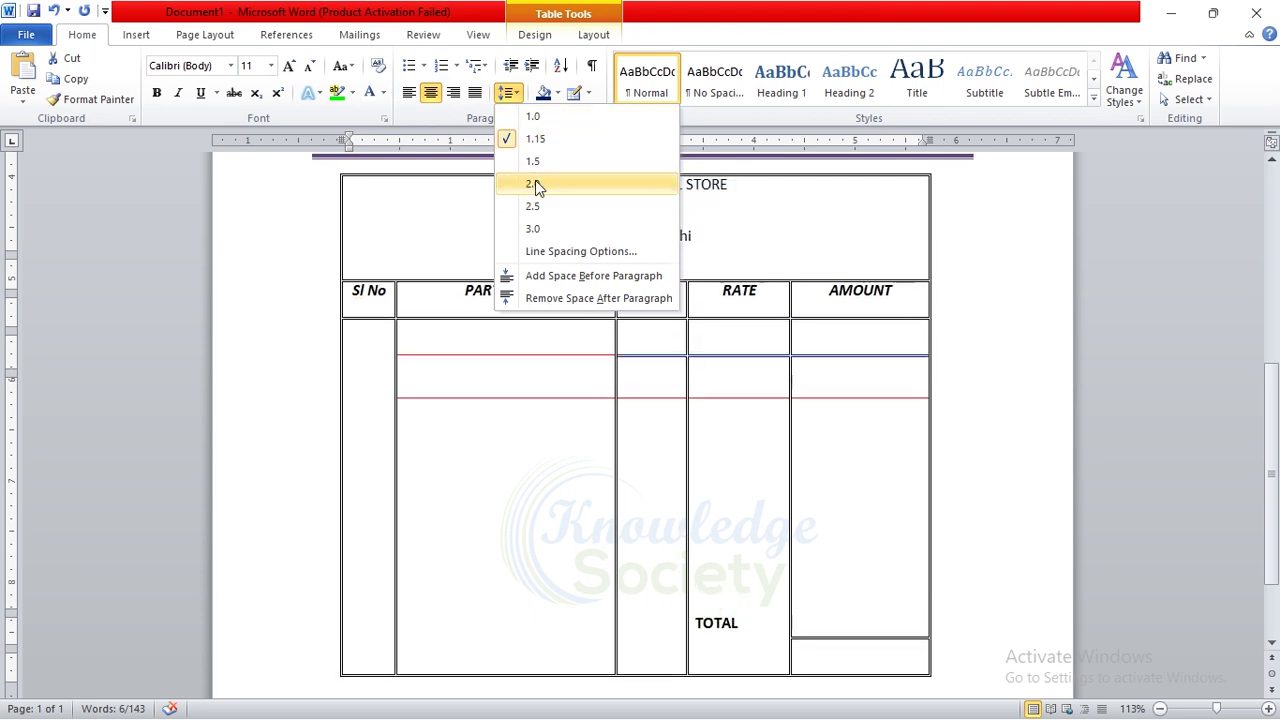
click(532, 116)
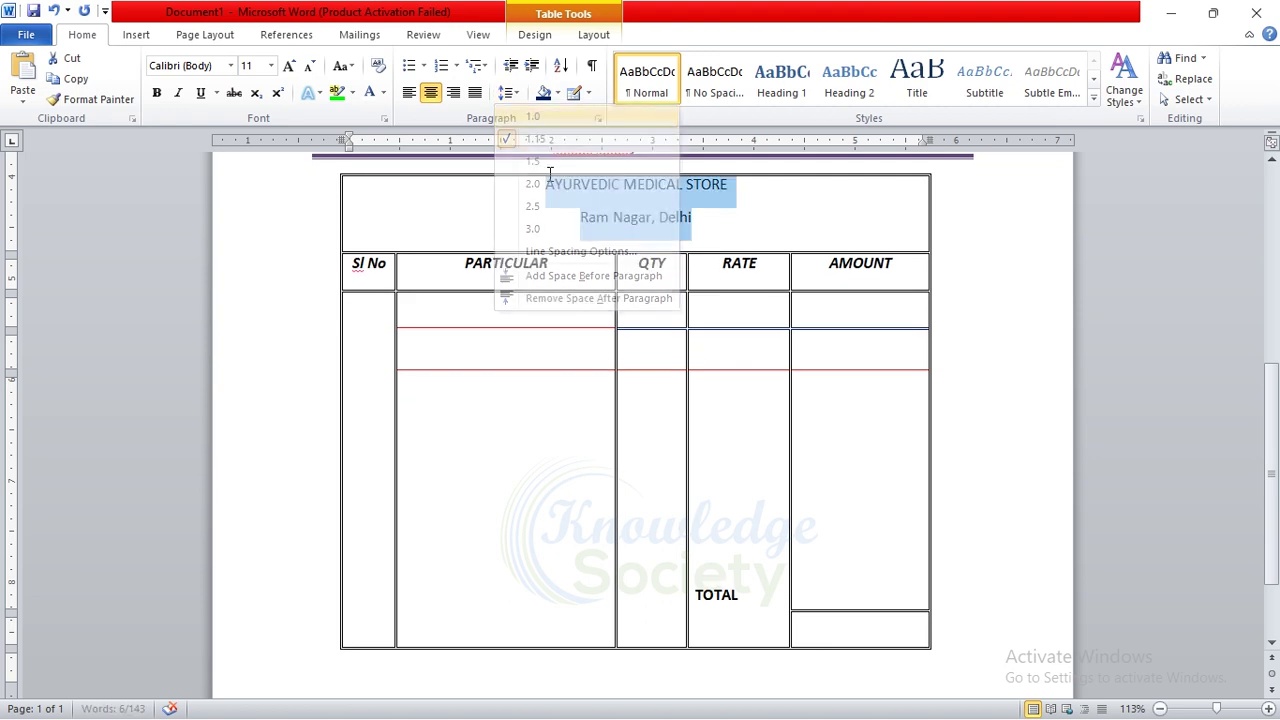
click(705, 234)
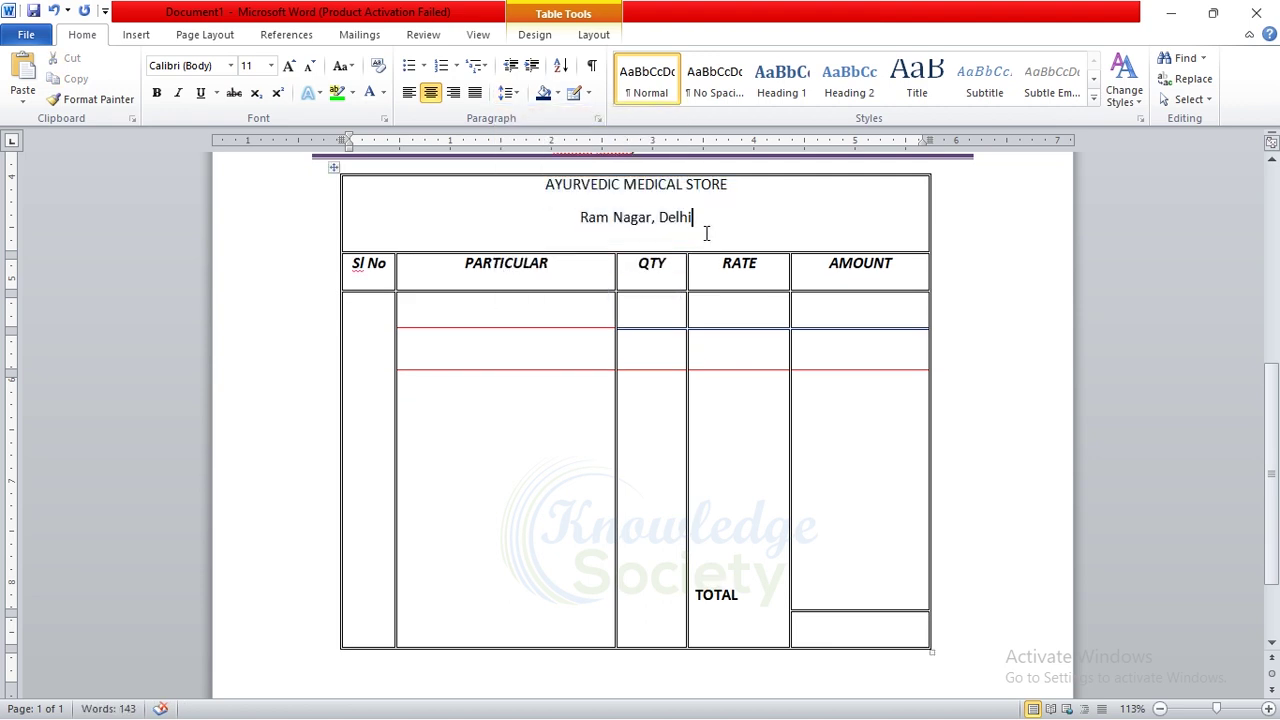
drag(693, 218, 580, 218)
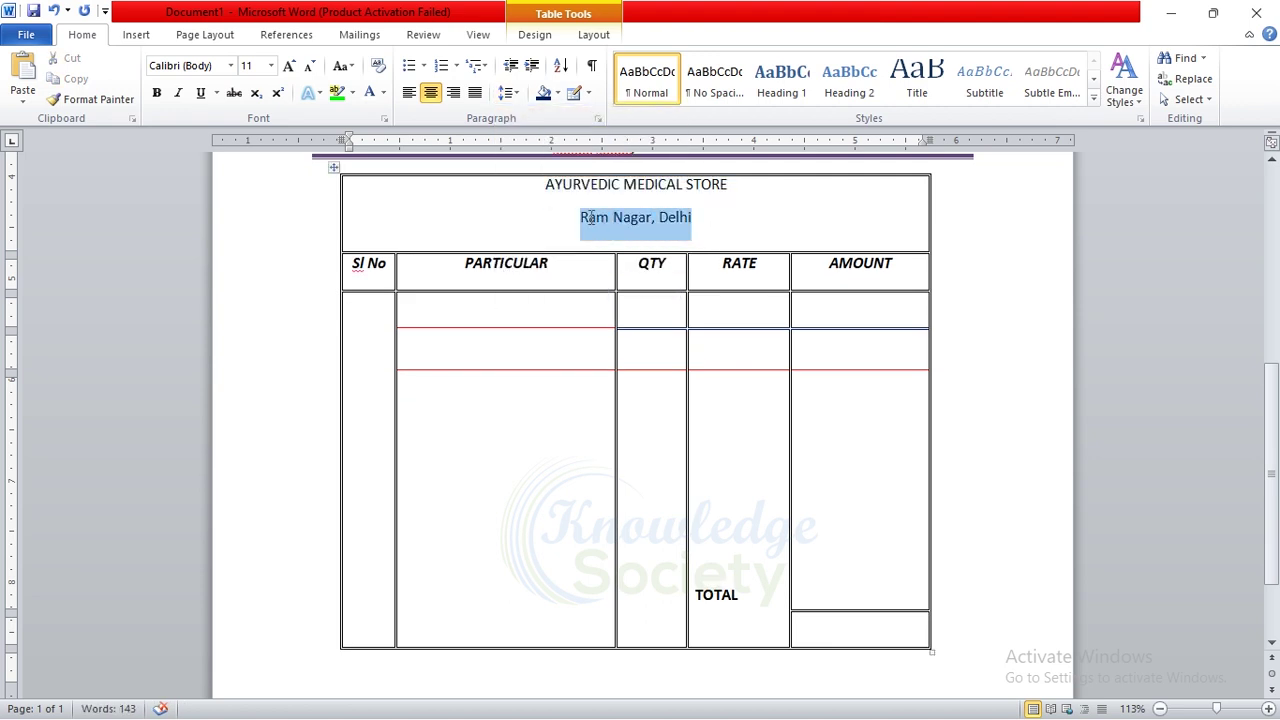
click(586, 217)
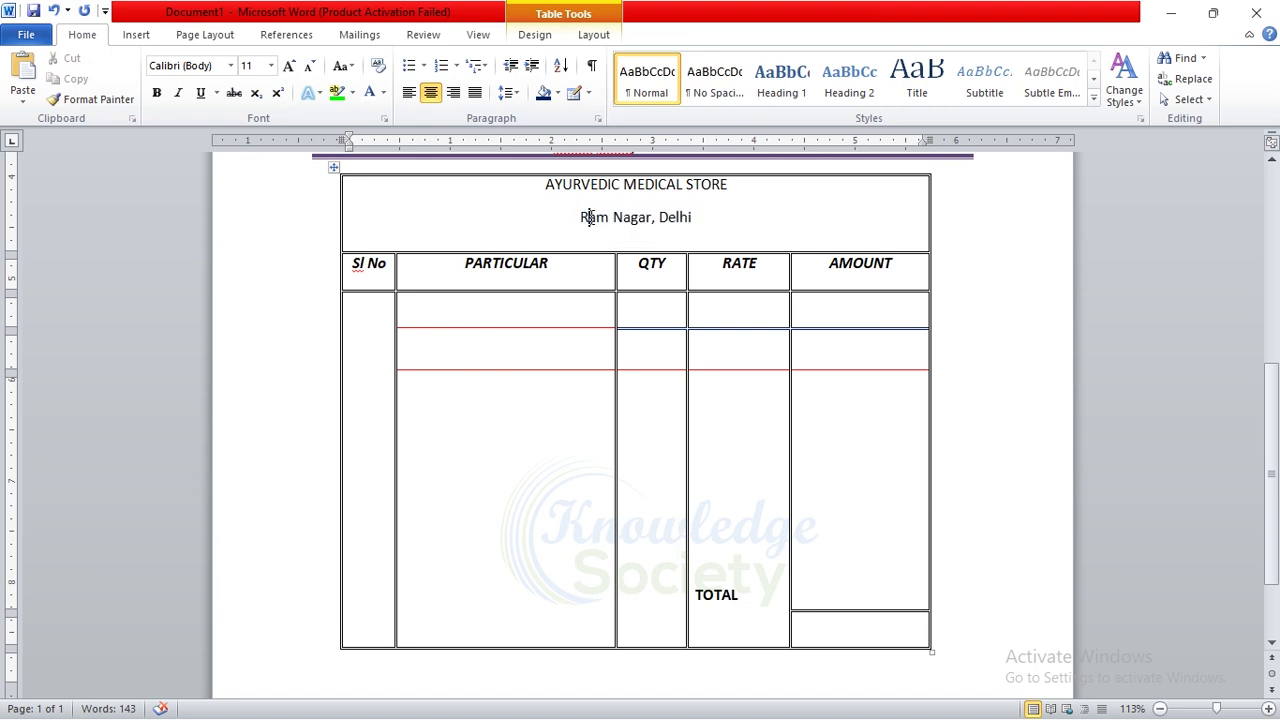
click(136, 36)
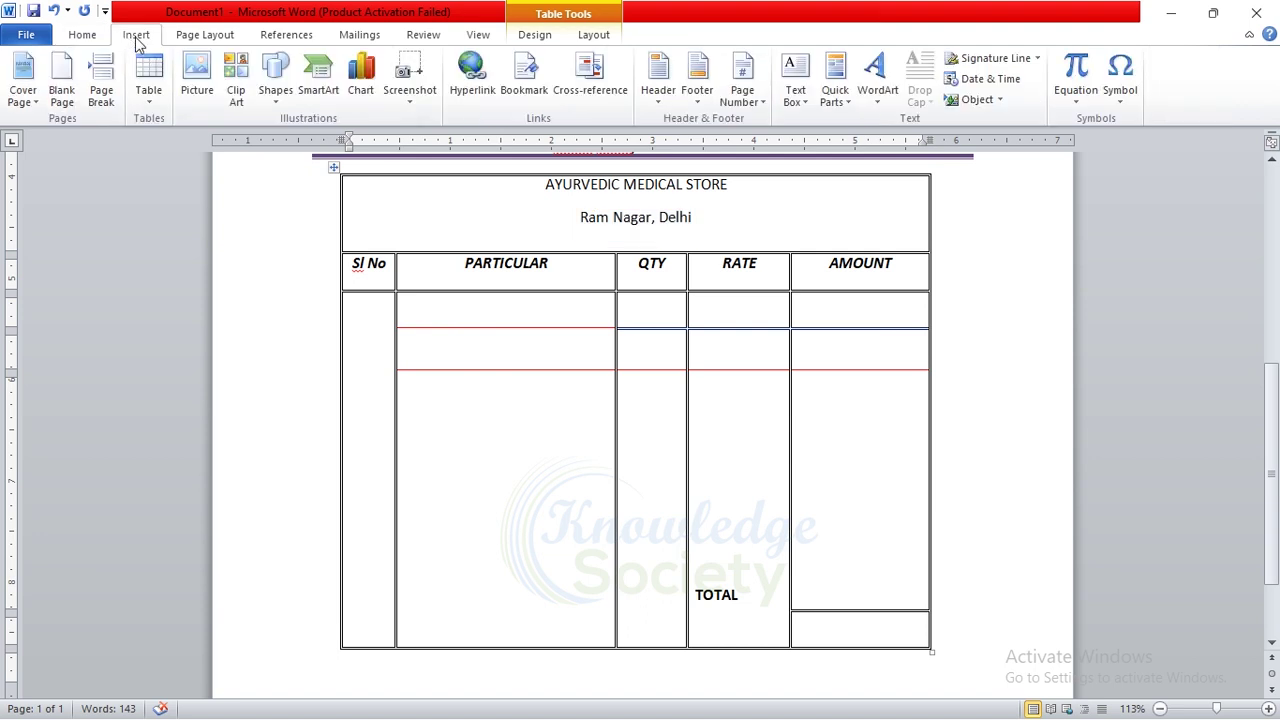
Step: Insert a simple text box containing the shop's address
click(796, 95)
click(848, 212)
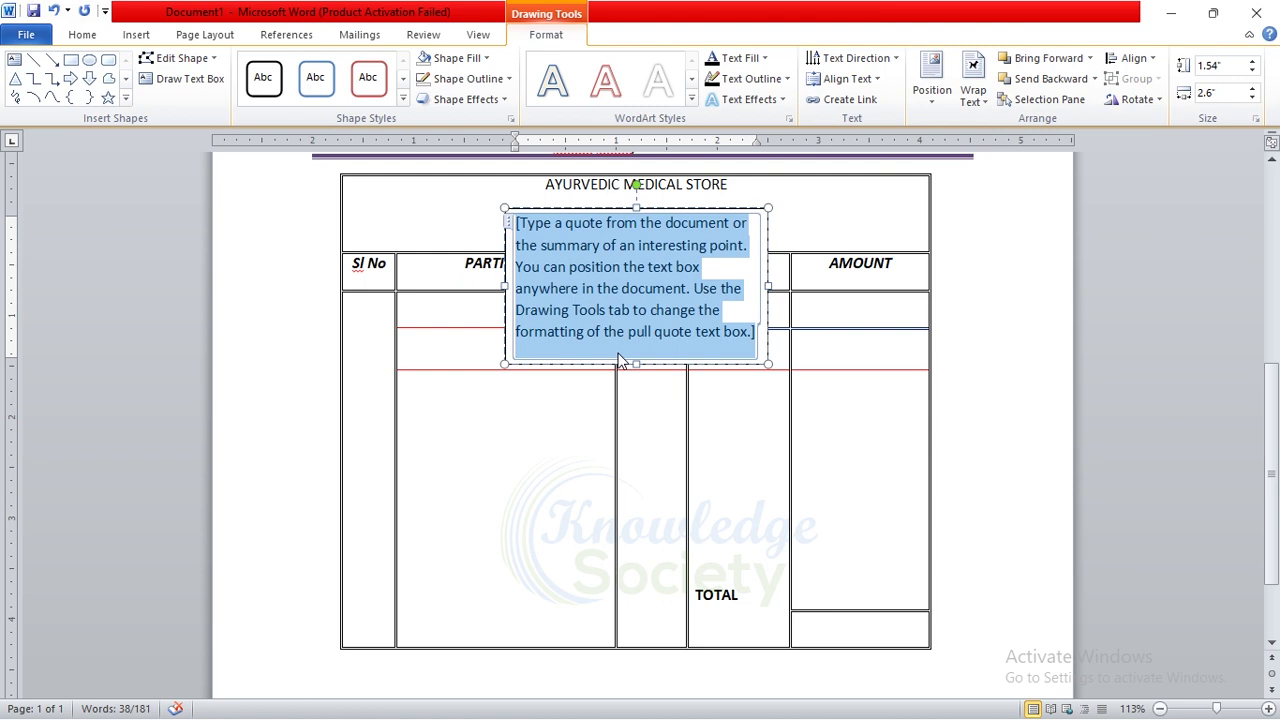
text(rA)
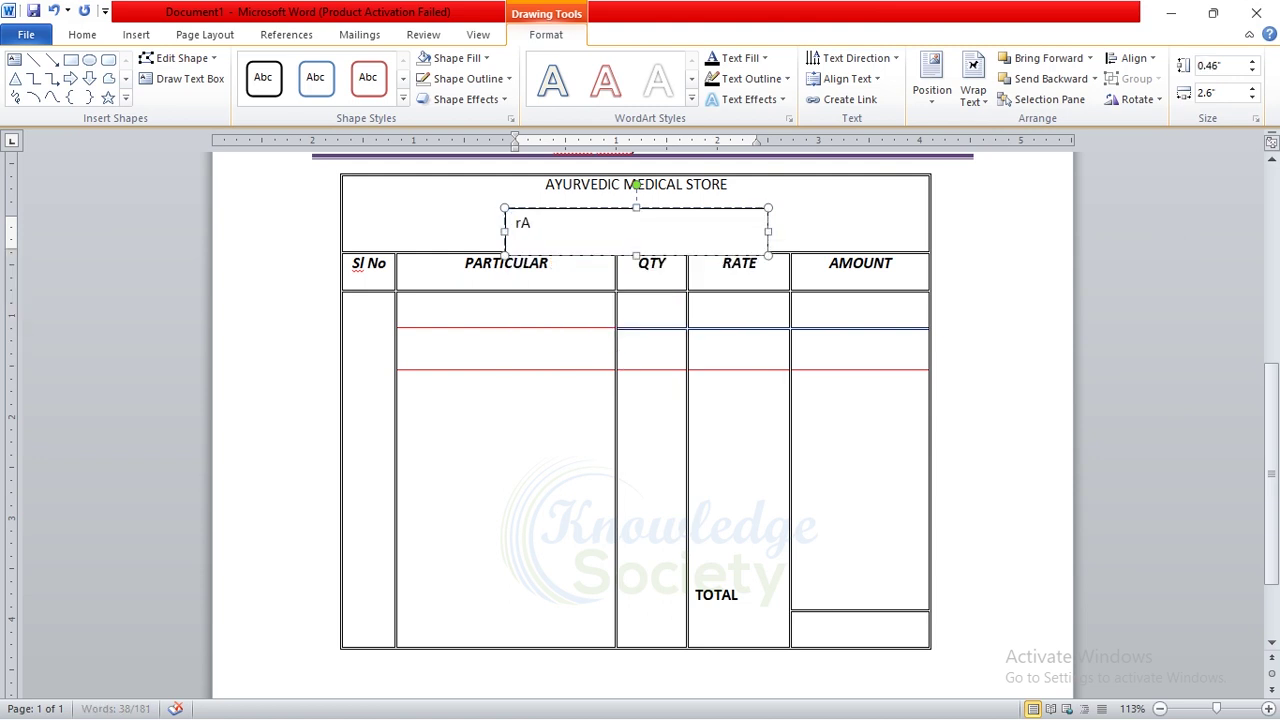
key(BackSpace)
key(BackSpace)
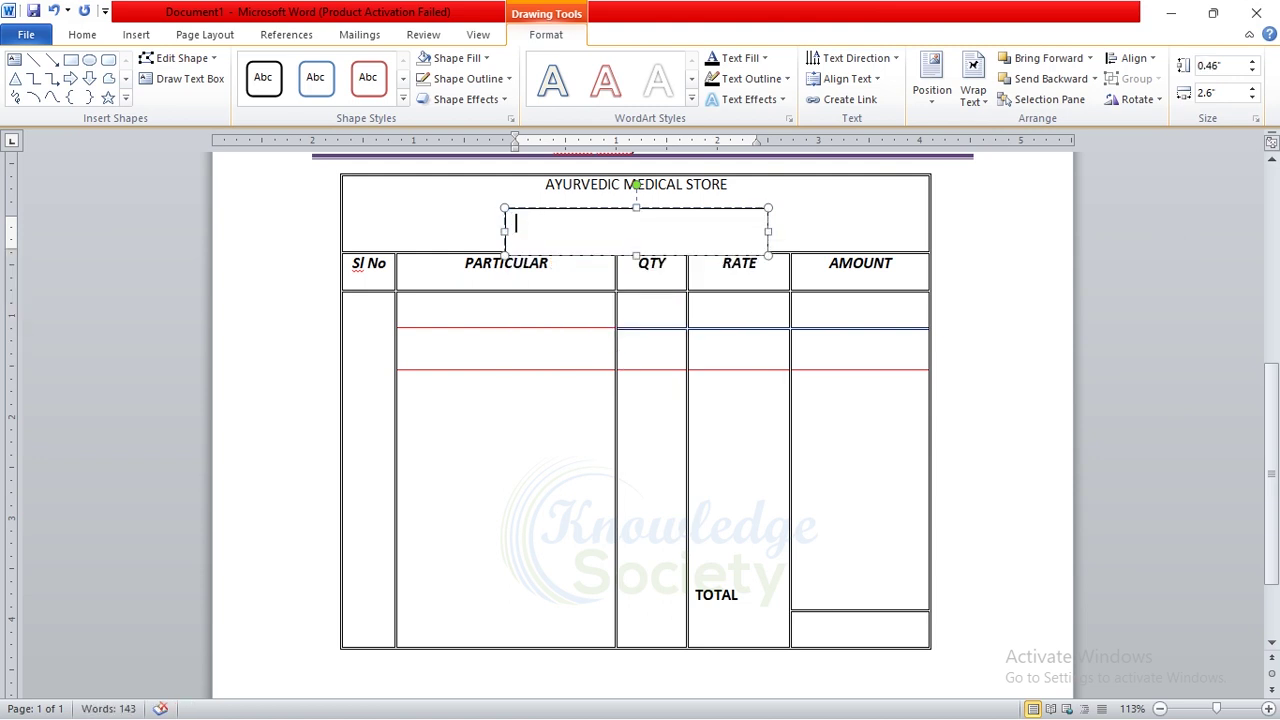
text(Ram )
text(Nagar)
text(, South De)
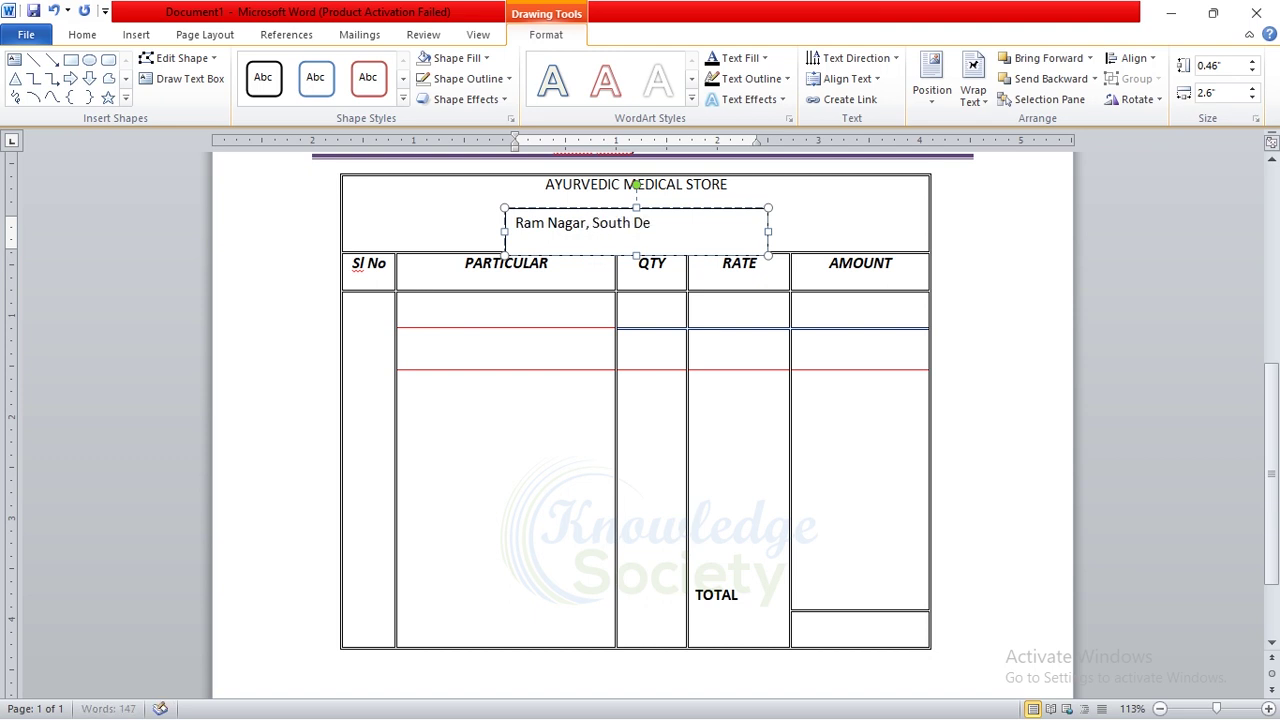
text(lhi)
Step: Give the address box no outline and no fill, and move it beneath the store name
click(680, 209)
click(488, 80)
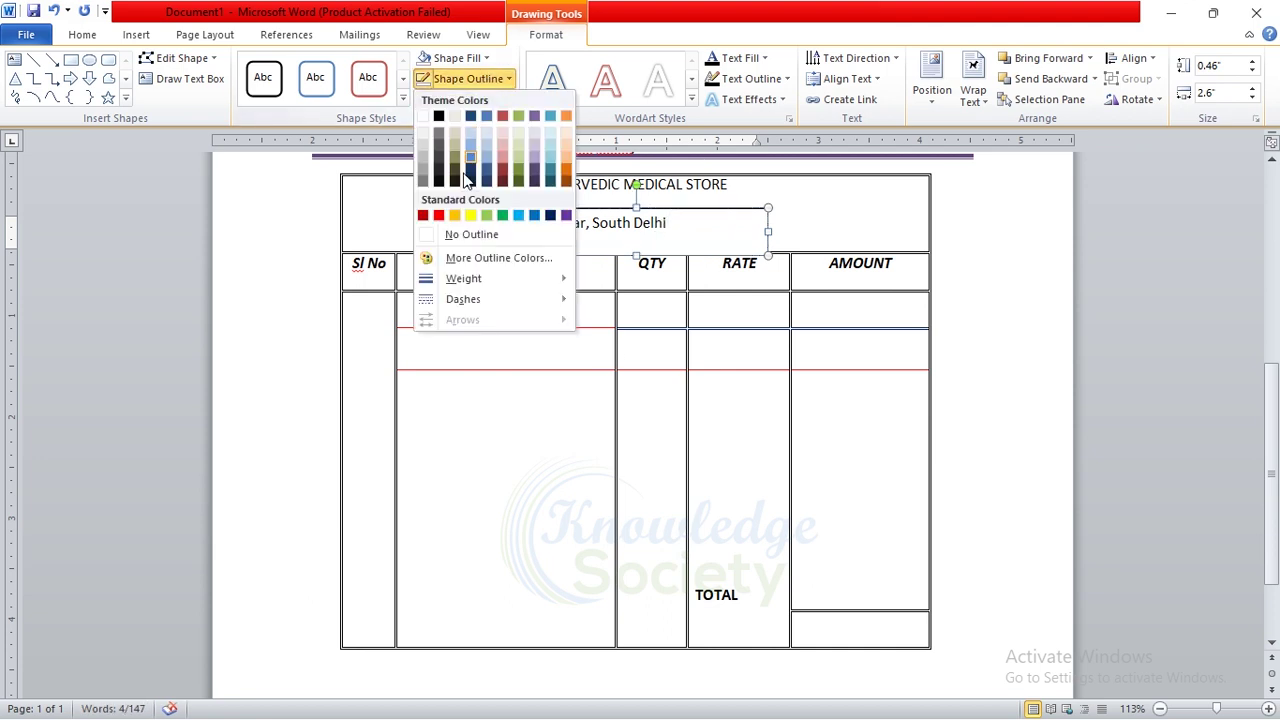
click(455, 234)
click(482, 59)
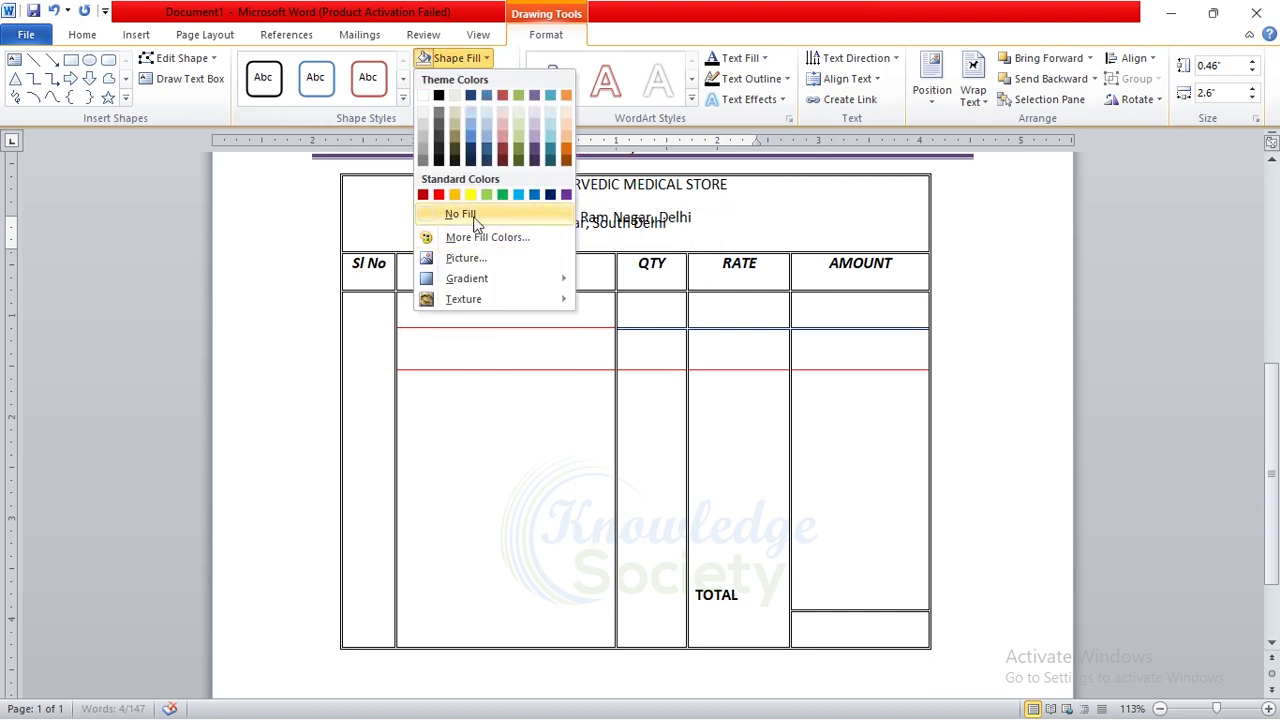
click(450, 213)
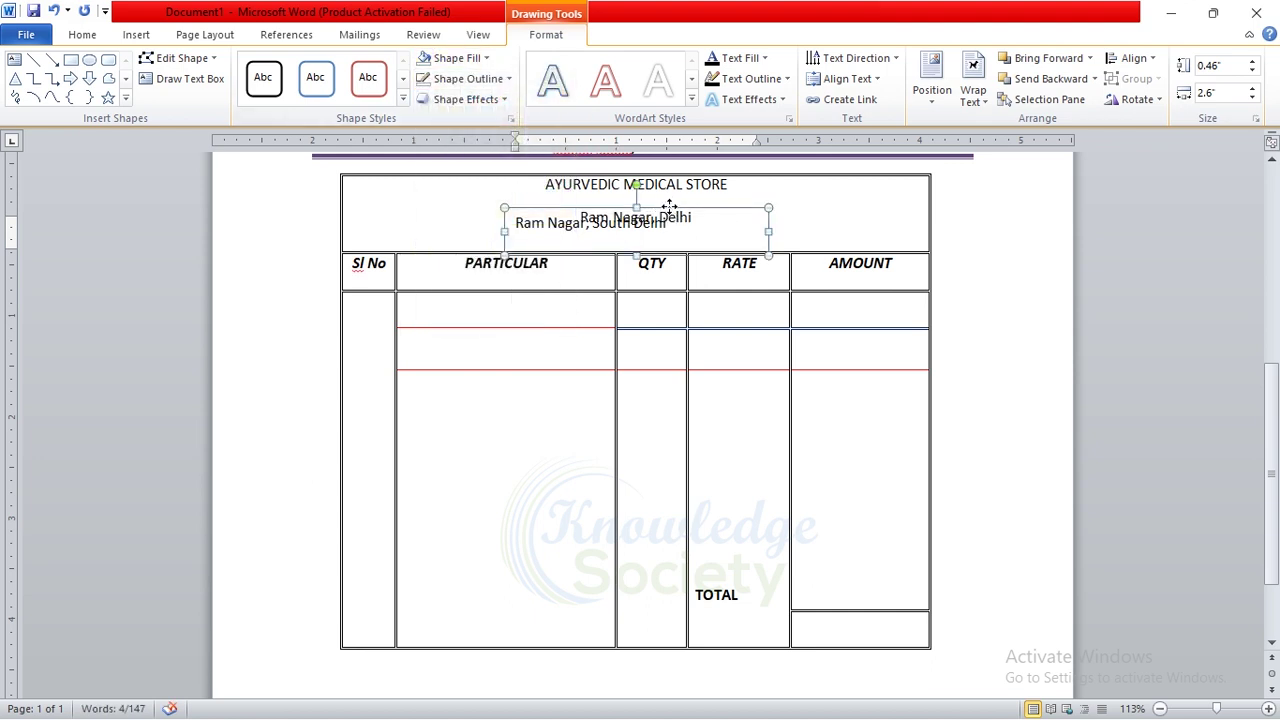
drag(669, 206, 669, 174)
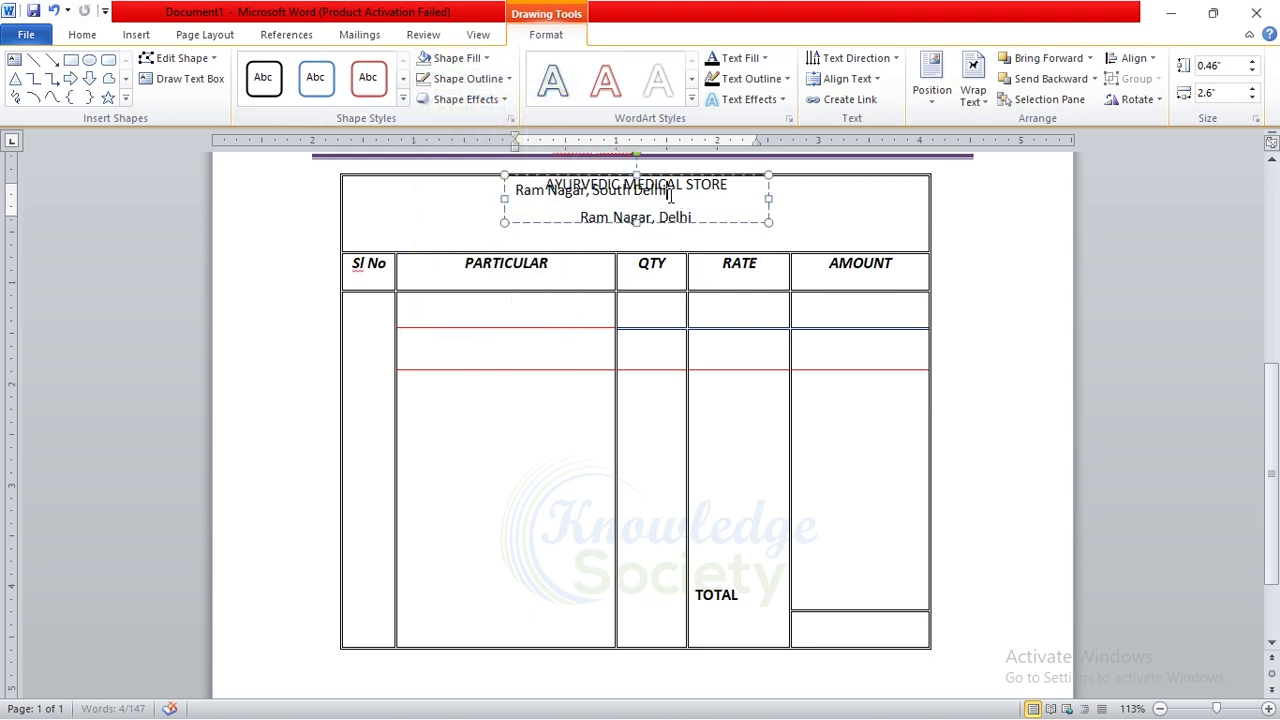
click(697, 244)
mouse_move(697, 220)
mouse_down()
mouse_move(692, 236)
mouse_move(560, 218)
mouse_up()
Step: Delete the old address line, narrow the address box and place it at the cell's left
key(Delete)
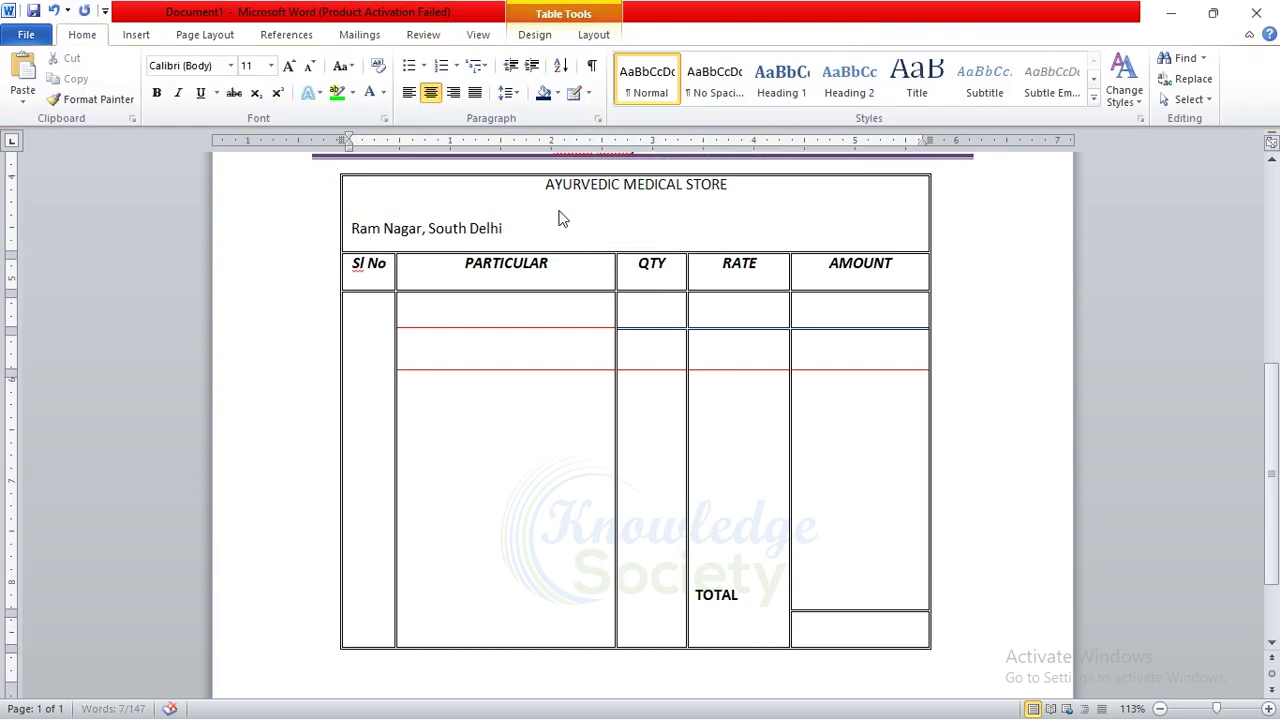
click(481, 224)
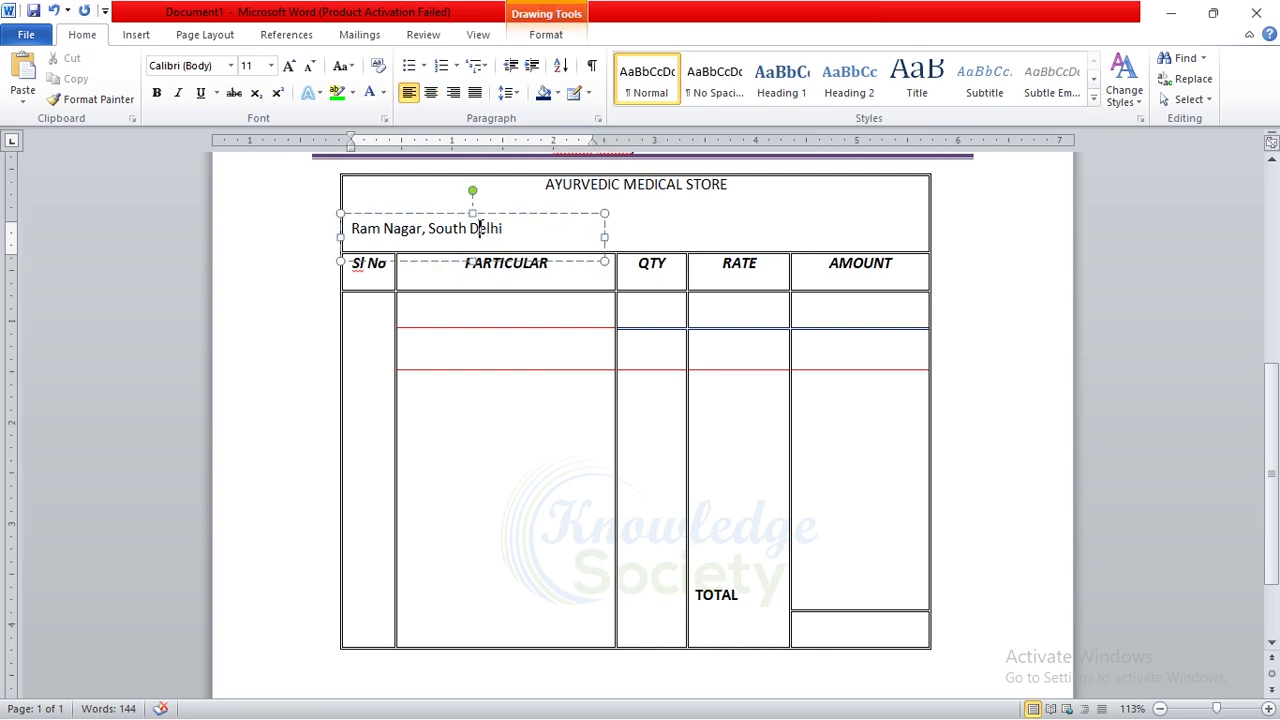
drag(503, 218, 674, 179)
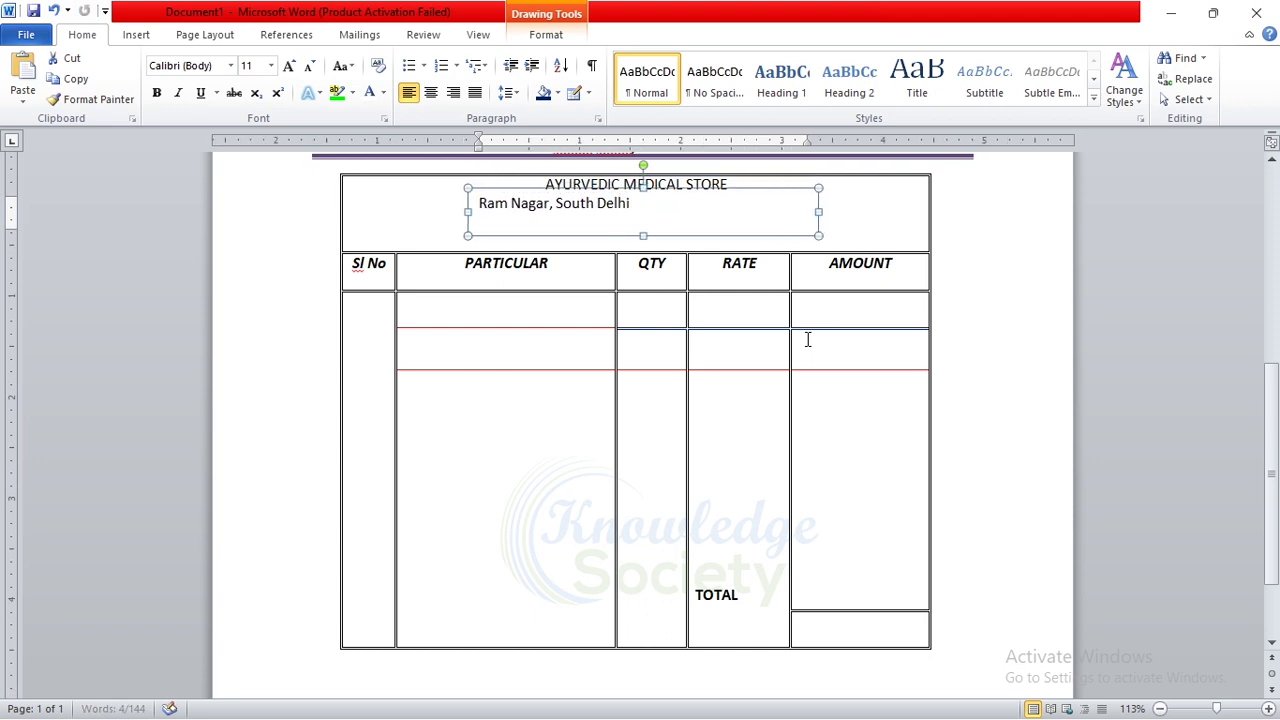
key(Right)
key(Right)
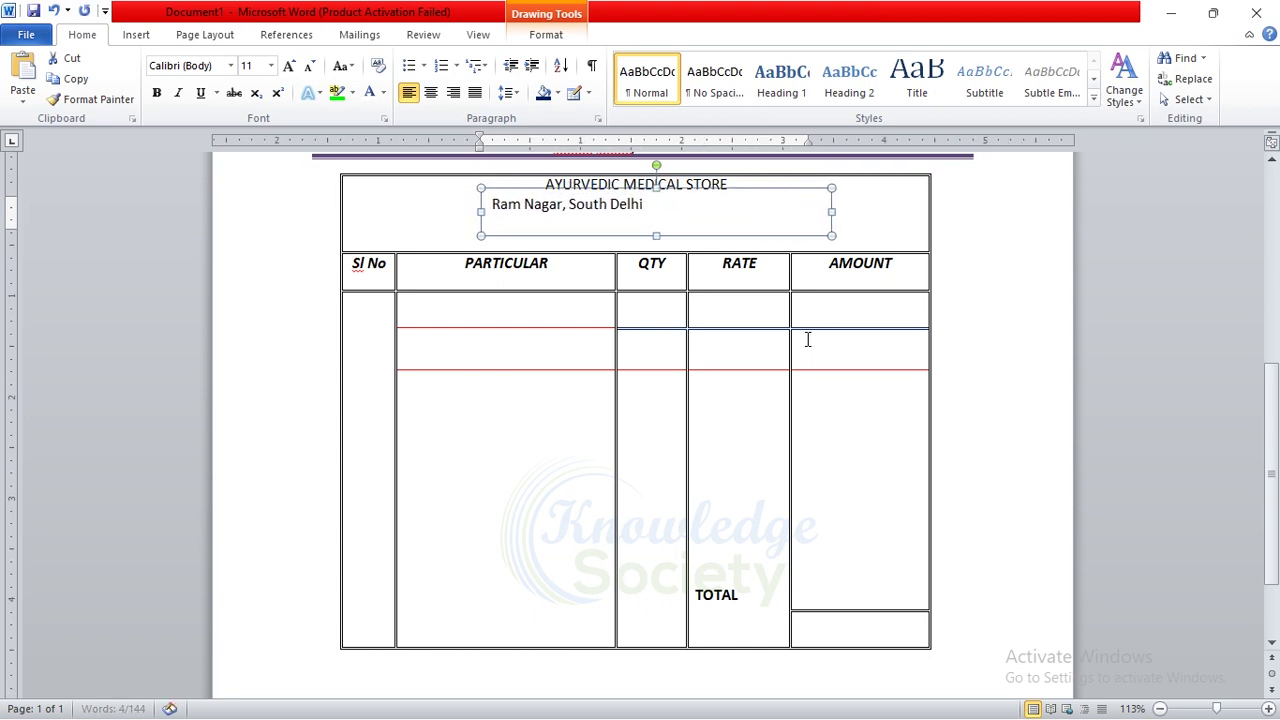
key(Right)
key(Right)
key(Right)
key(Right)
key(Right)
key(Right)
key(Right)
key(Right)
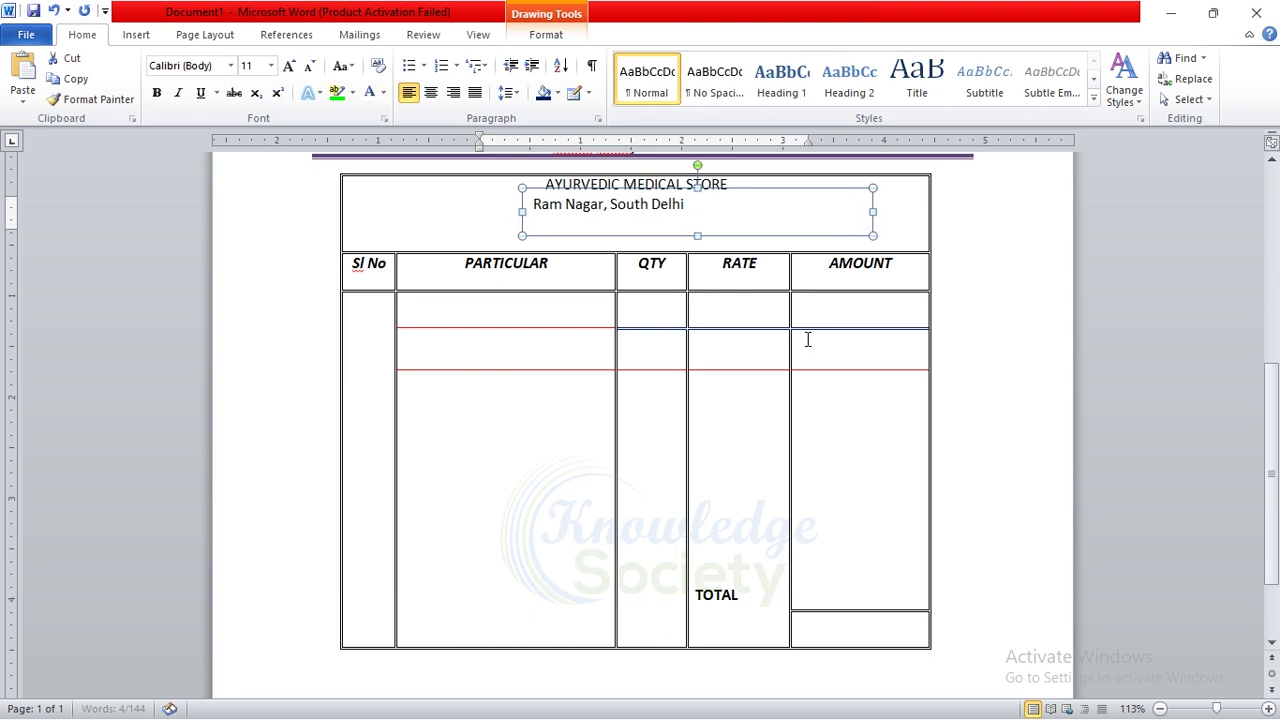
key(Right)
key(Right)
key(Right)
key(Right)
key(Right)
key(Right)
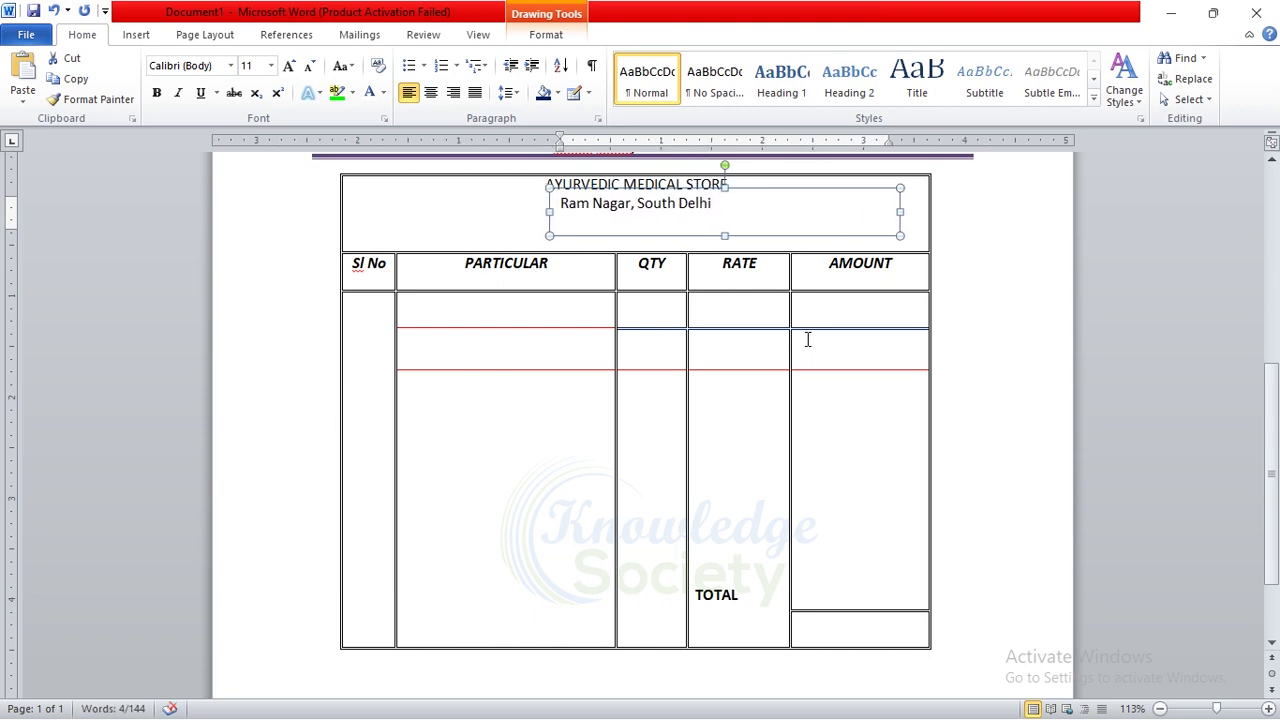
key(Up)
key(Up)
key(Up)
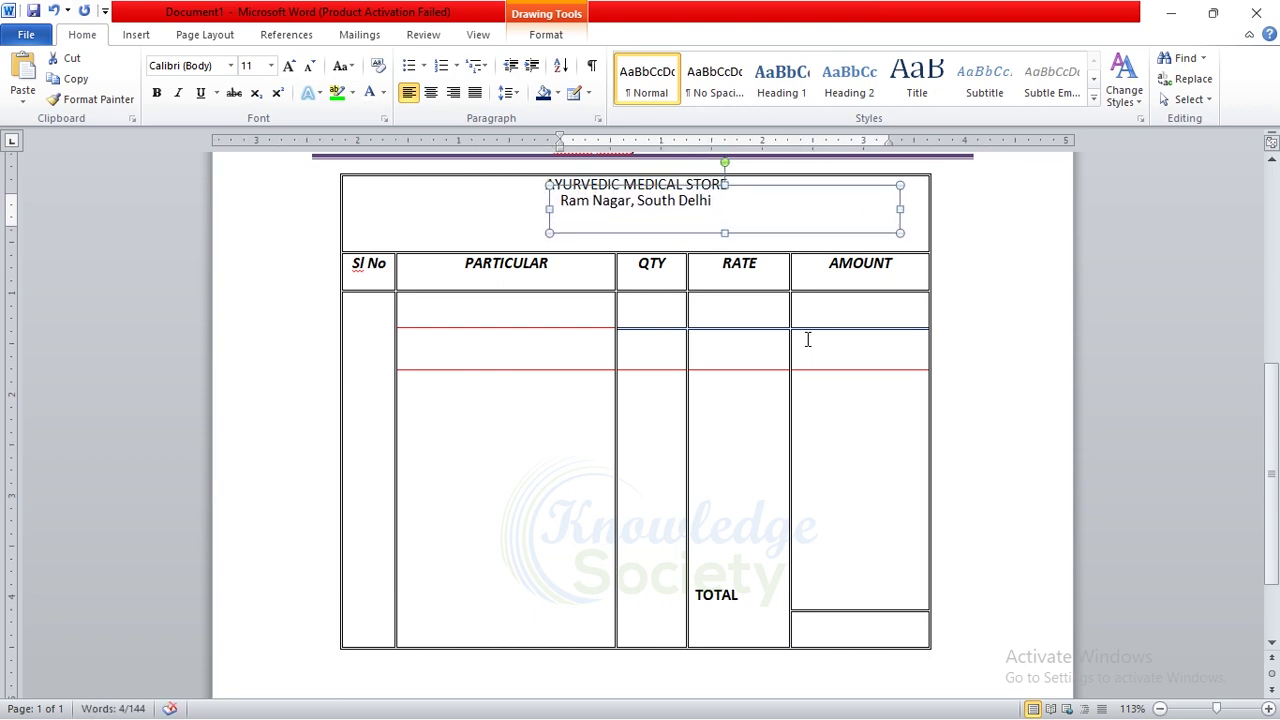
key(Left)
key(Left)
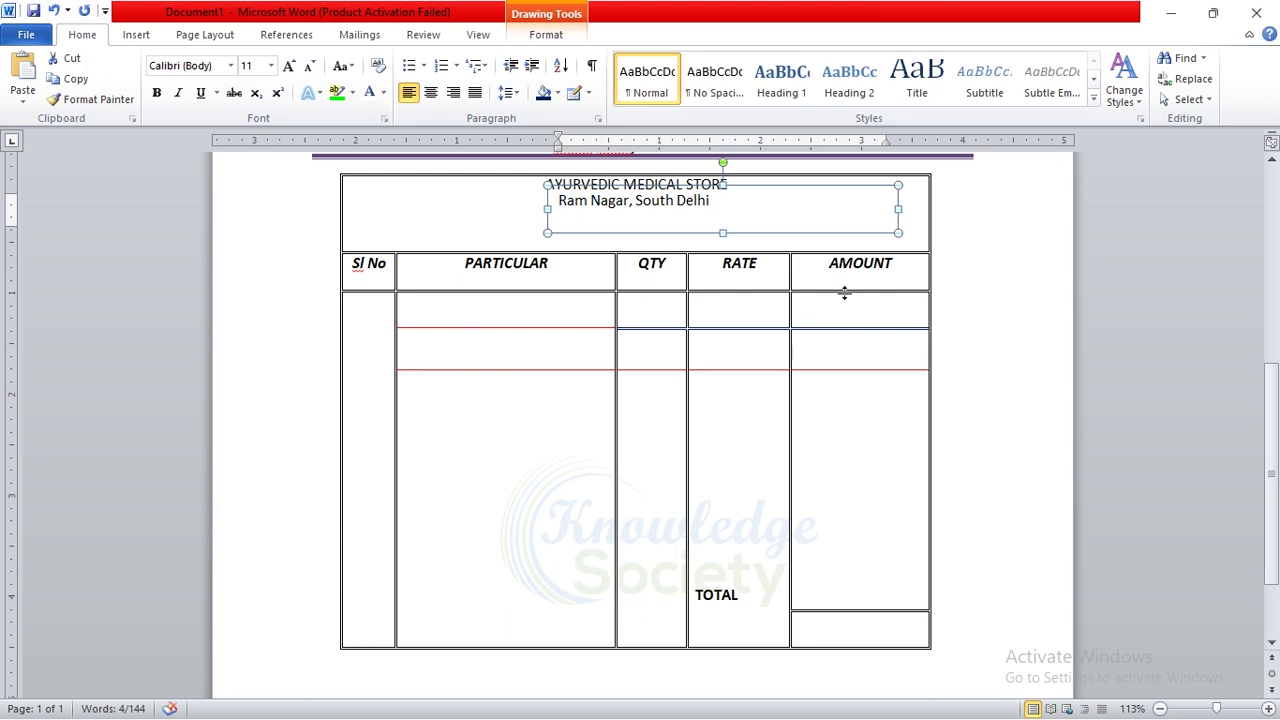
drag(898, 209, 746, 209)
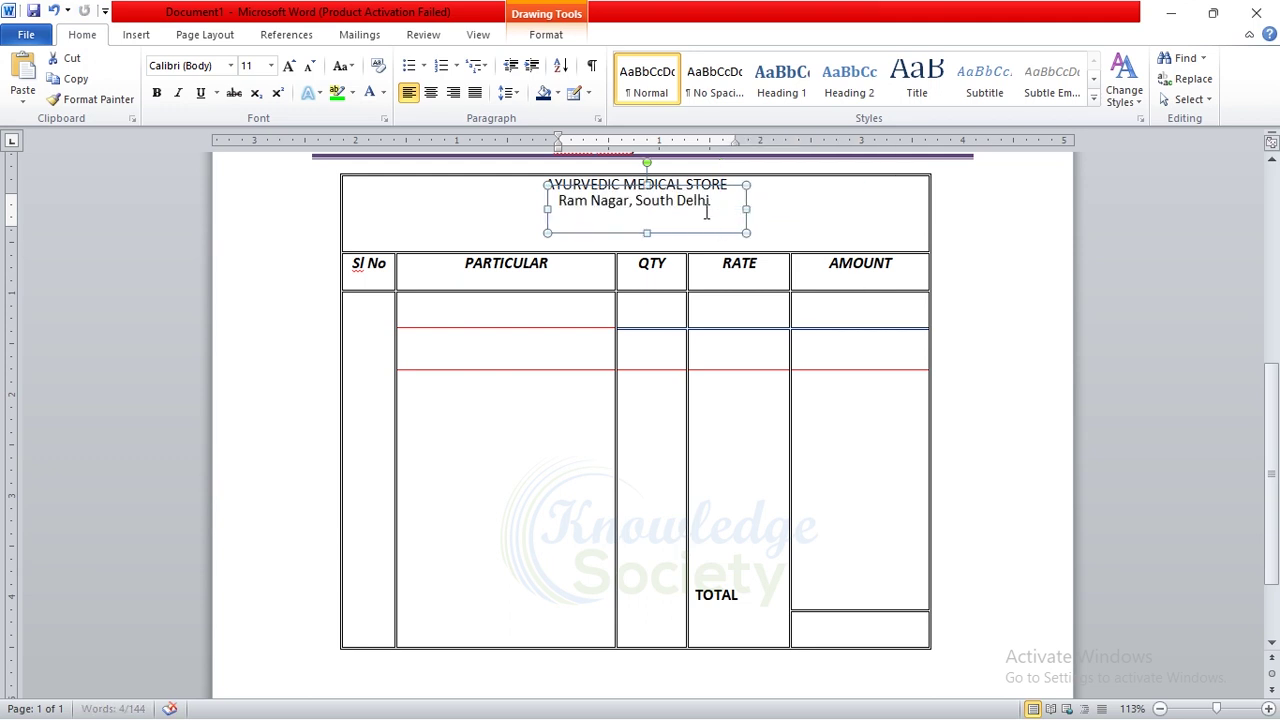
drag(666, 185, 467, 187)
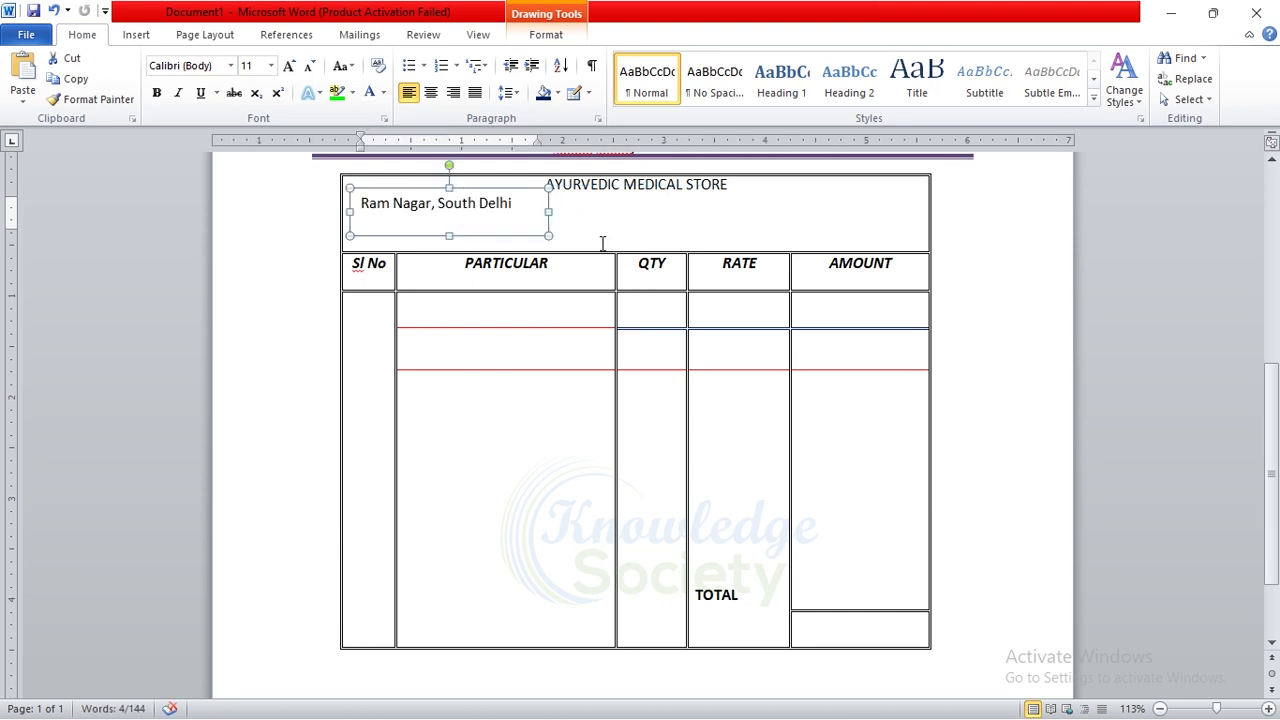
Step: Copy the address box and position the duplicate on the right side of the top cell
key(ctrl+c)
key(ctrl+v)
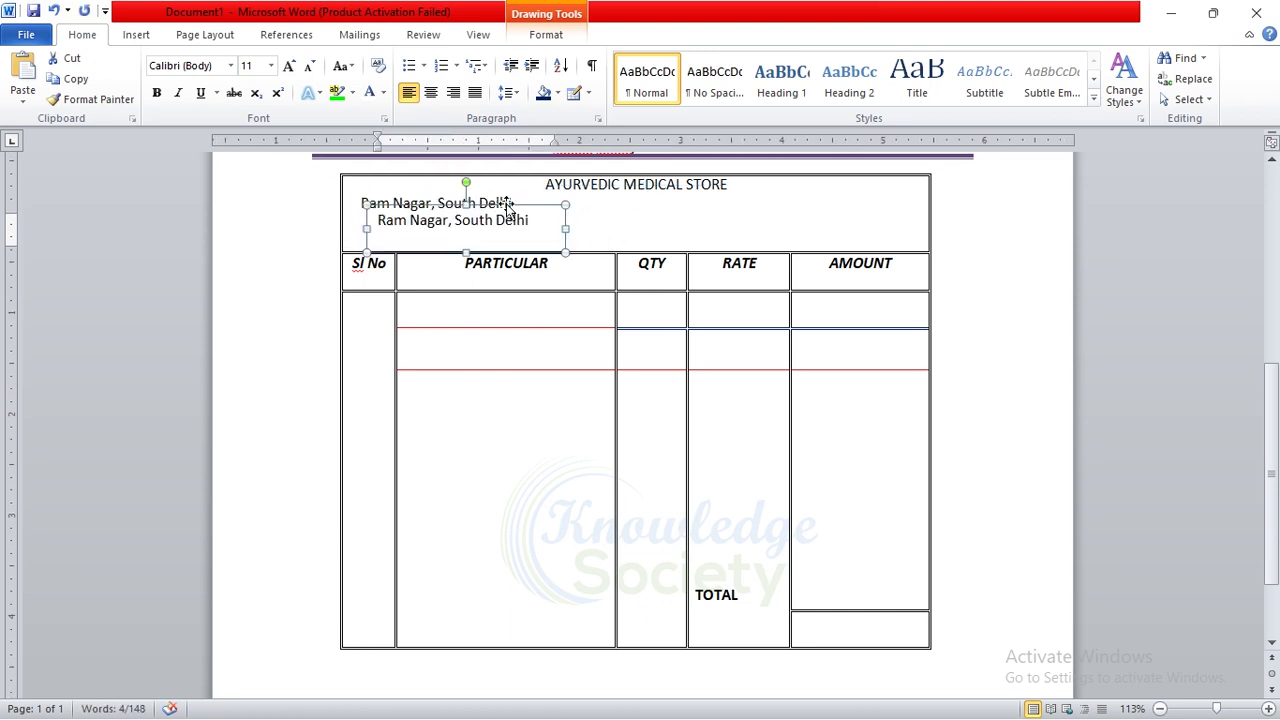
mouse_move(508, 207)
mouse_down()
mouse_move(881, 191)
mouse_move(709, 215)
mouse_up()
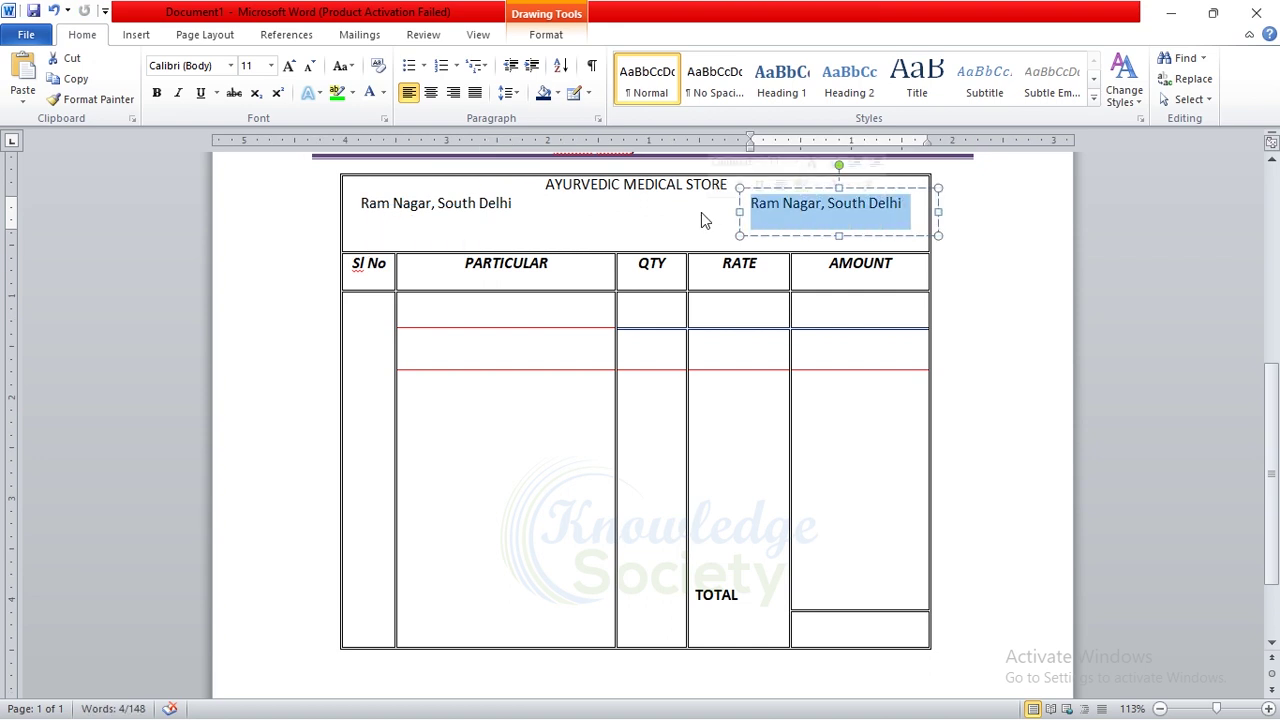
Step: Replace the copied box's text with 'Mobile No:' followed by the shop's mobile number
text(M)
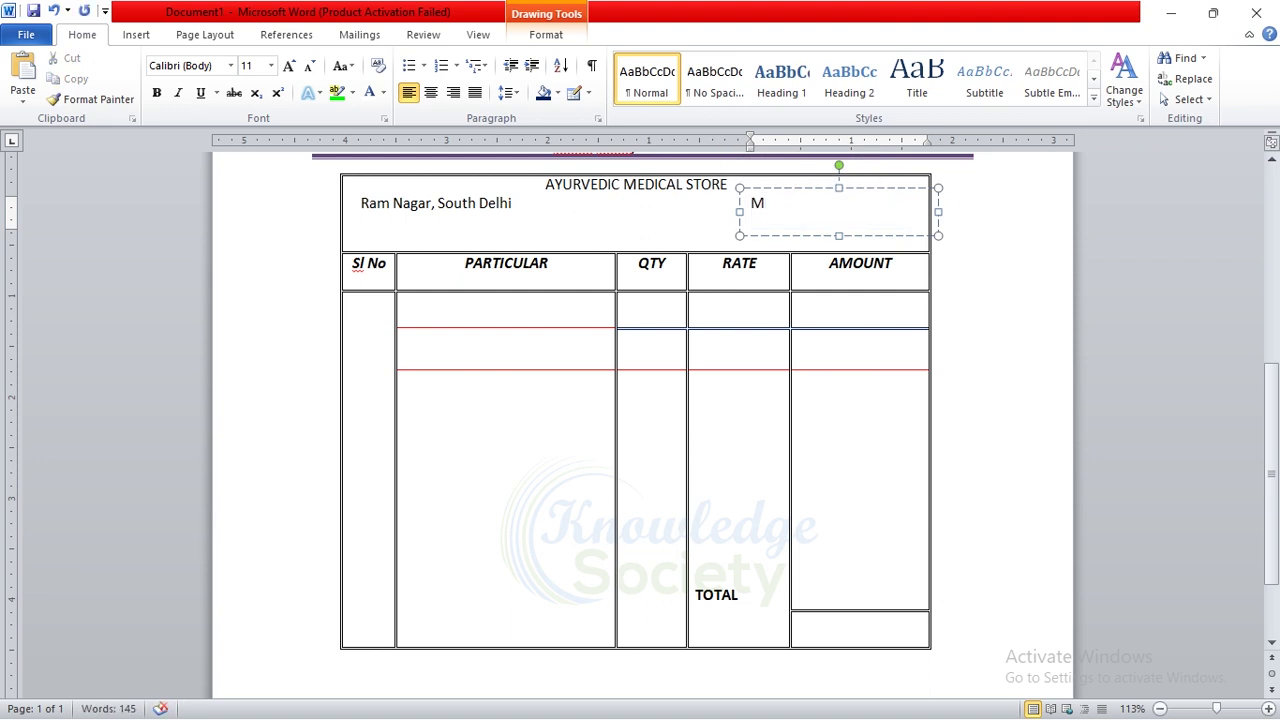
text(obile N)
text(o: )
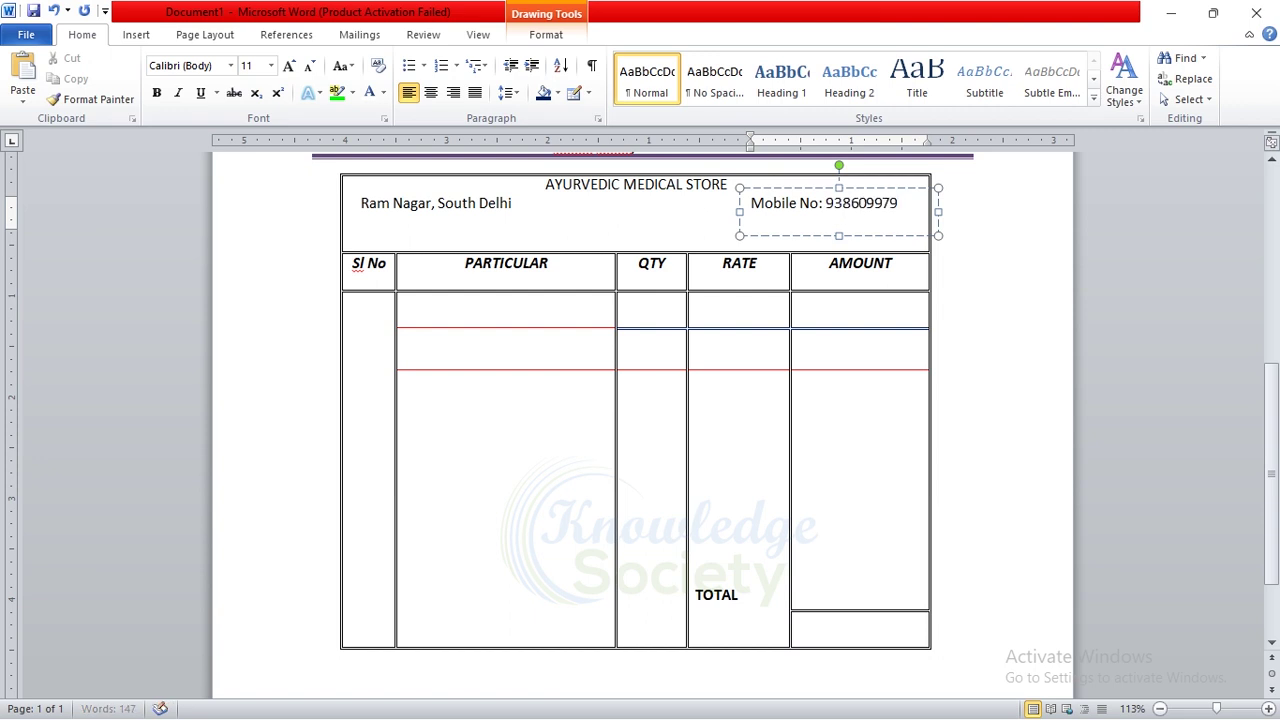
click(775, 188)
click(635, 230)
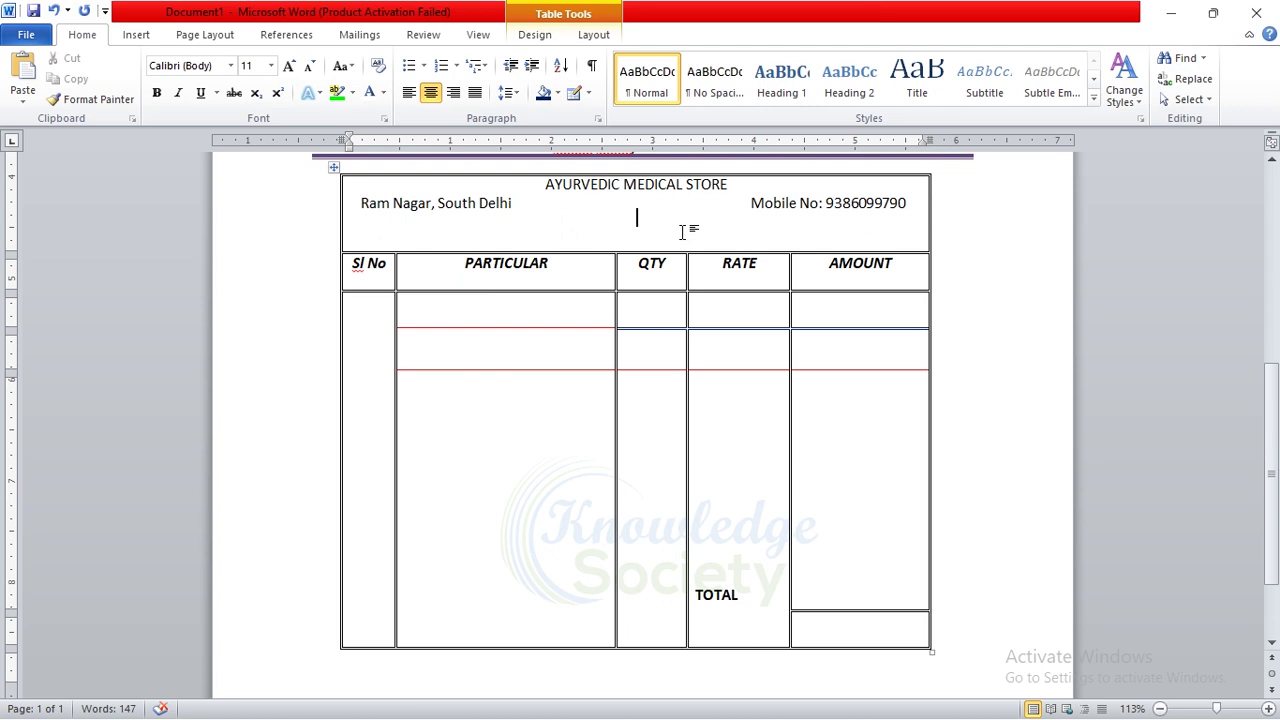
click(588, 93)
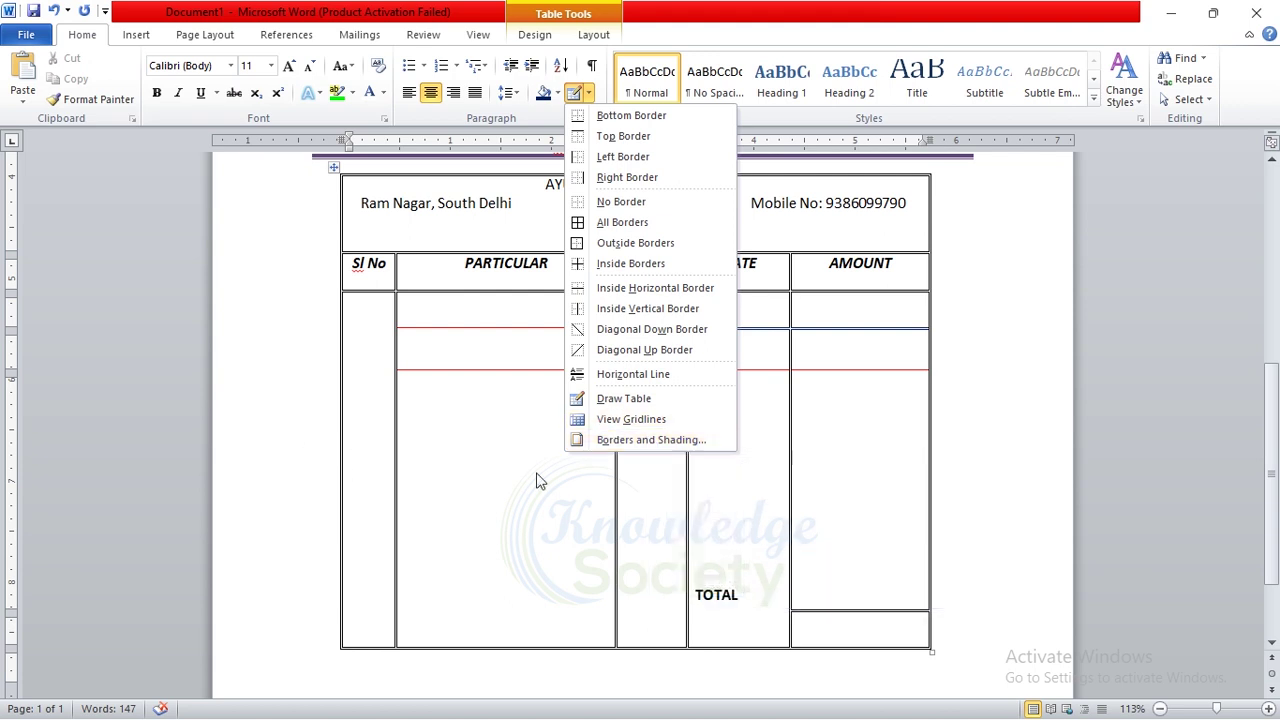
click(740, 449)
click(790, 356)
click(834, 359)
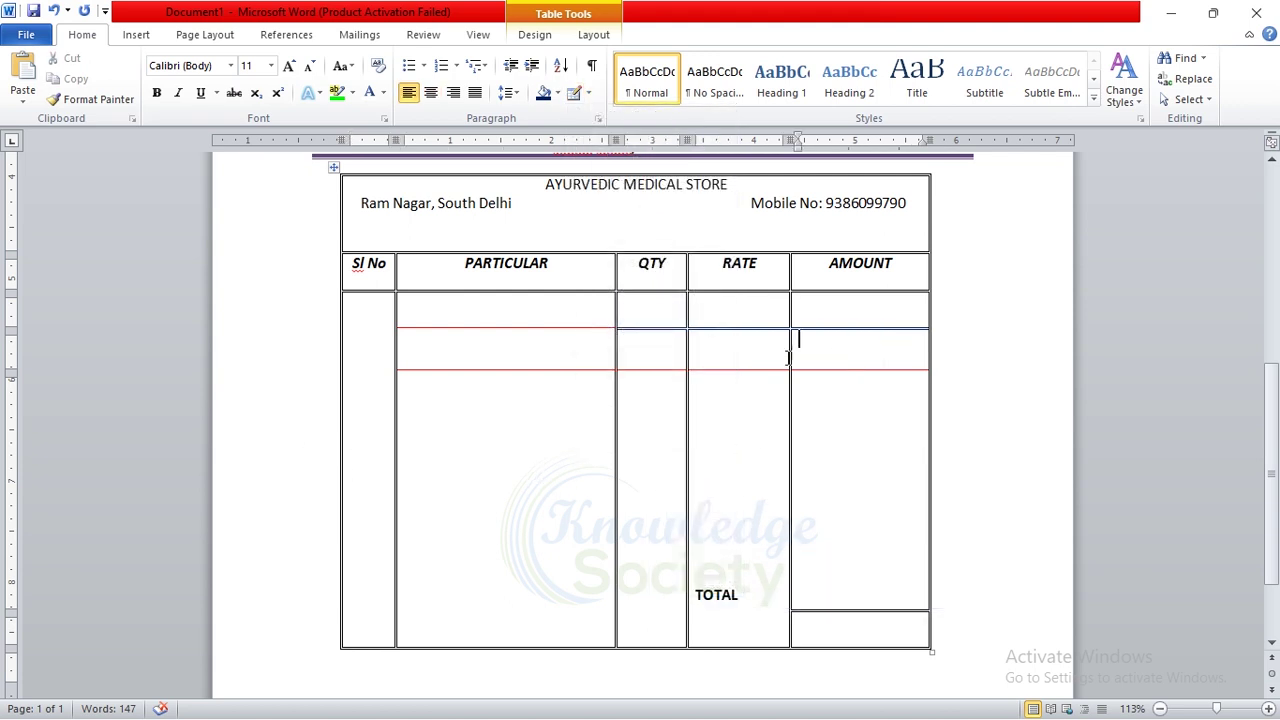
click(757, 351)
click(840, 356)
click(630, 308)
click(751, 308)
click(858, 316)
click(838, 621)
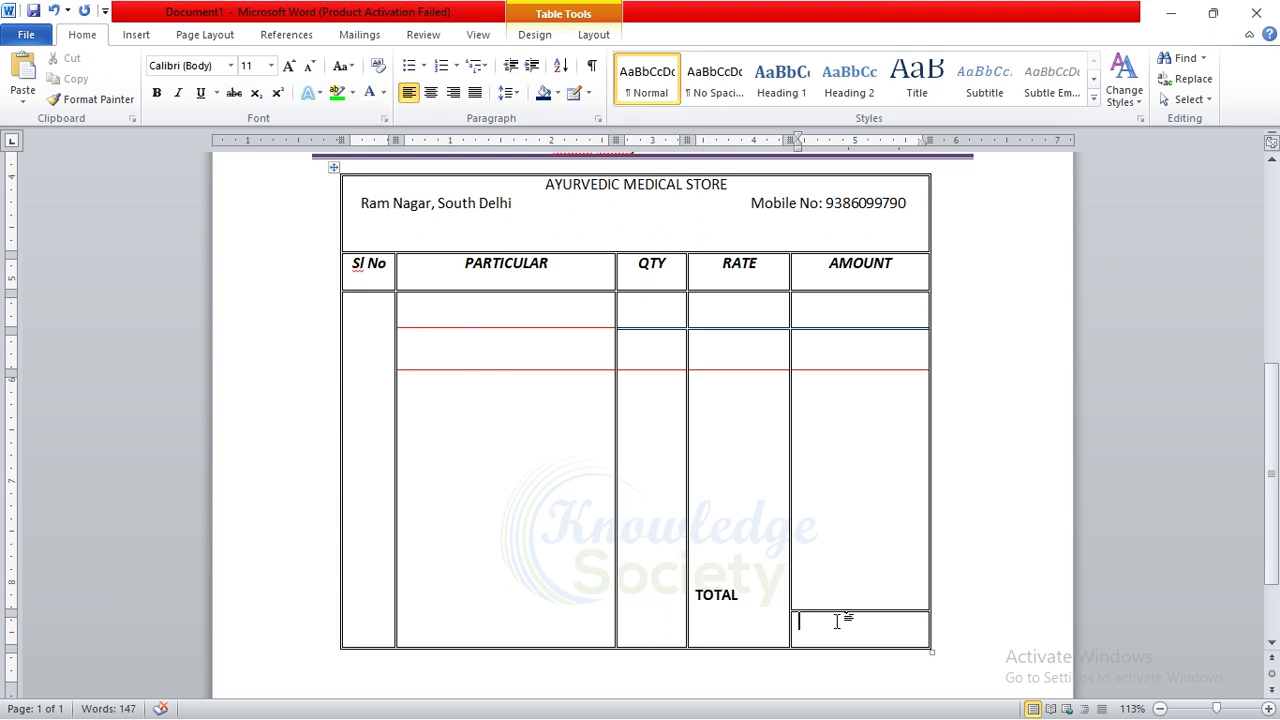